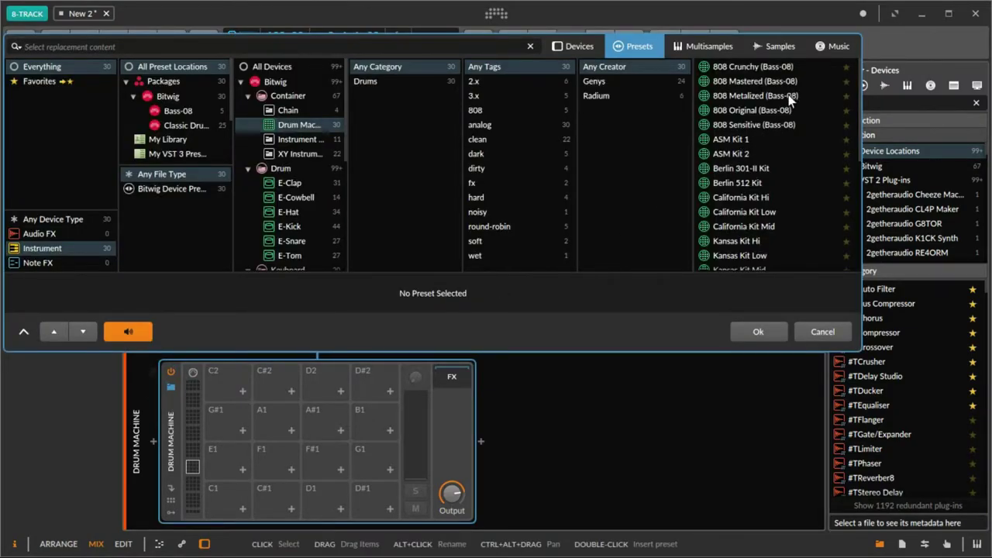
Step: Load the 808 Metalized (Bass-08) preset into the Drum Machine and collapse the track's individual drum channels in the mixer
click(788, 95)
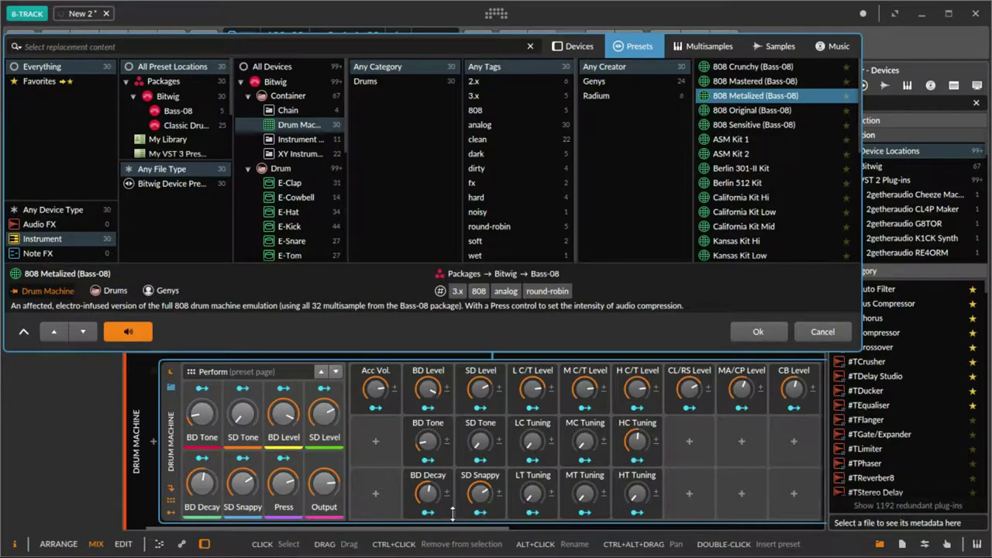
key(Return)
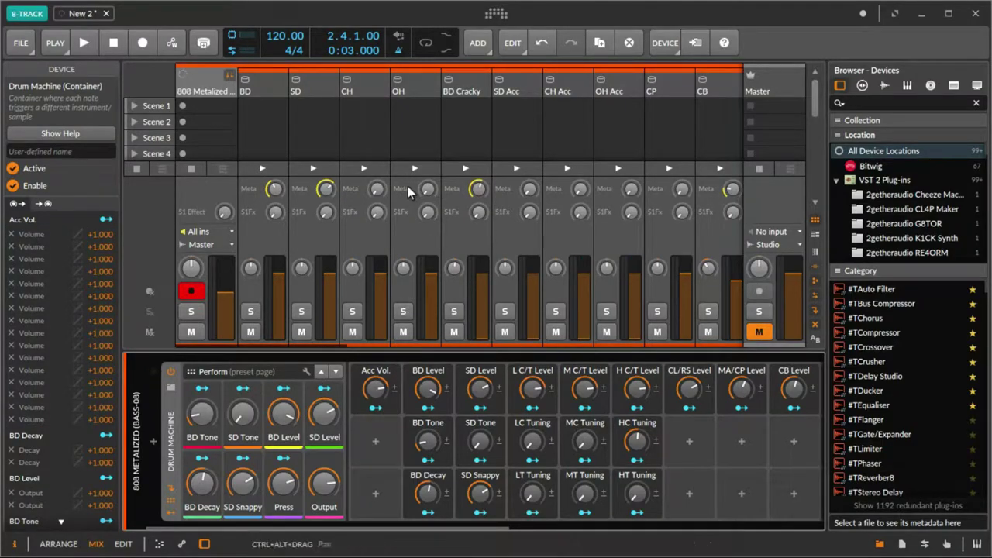
click(229, 74)
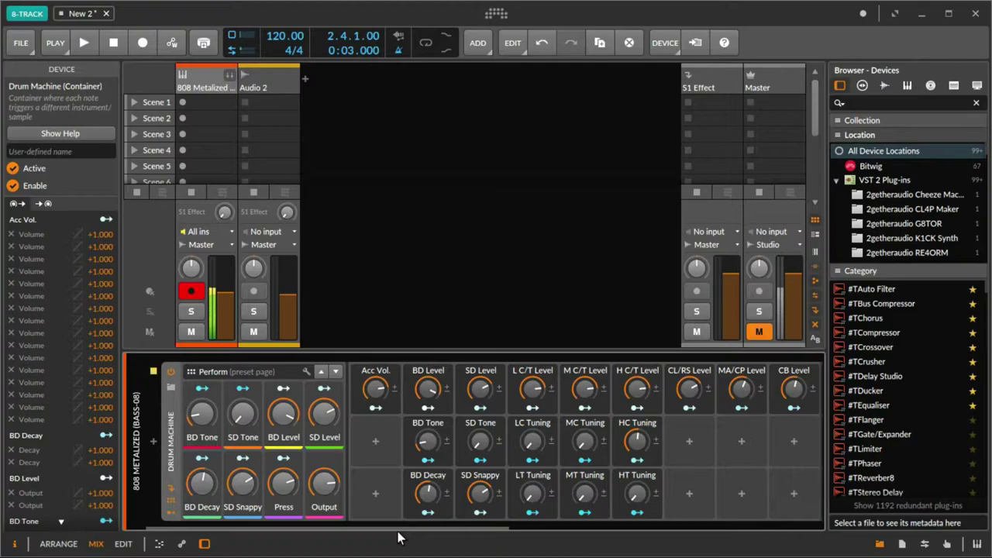
Step: Unmute the master channel and set the project tempo to 140 BPM
click(757, 333)
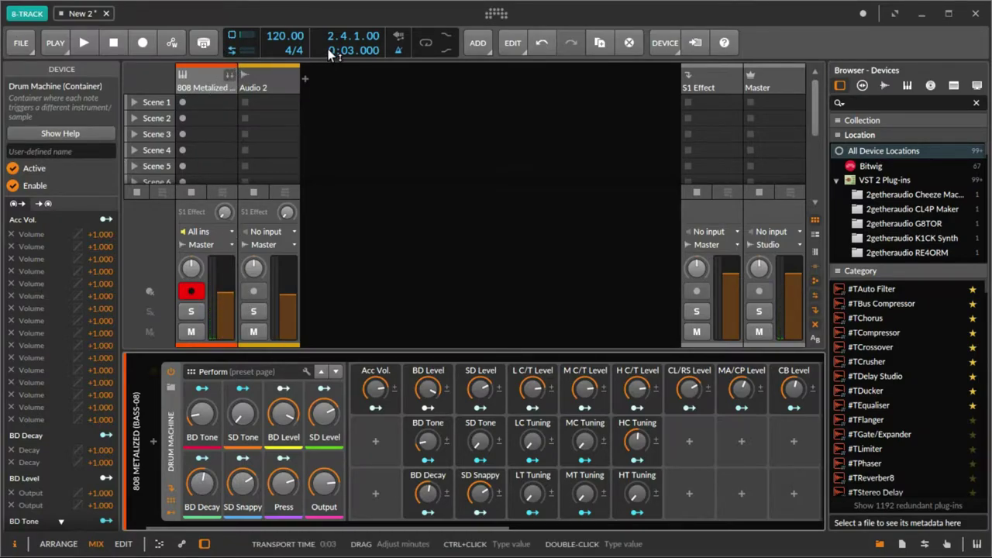
click(280, 35)
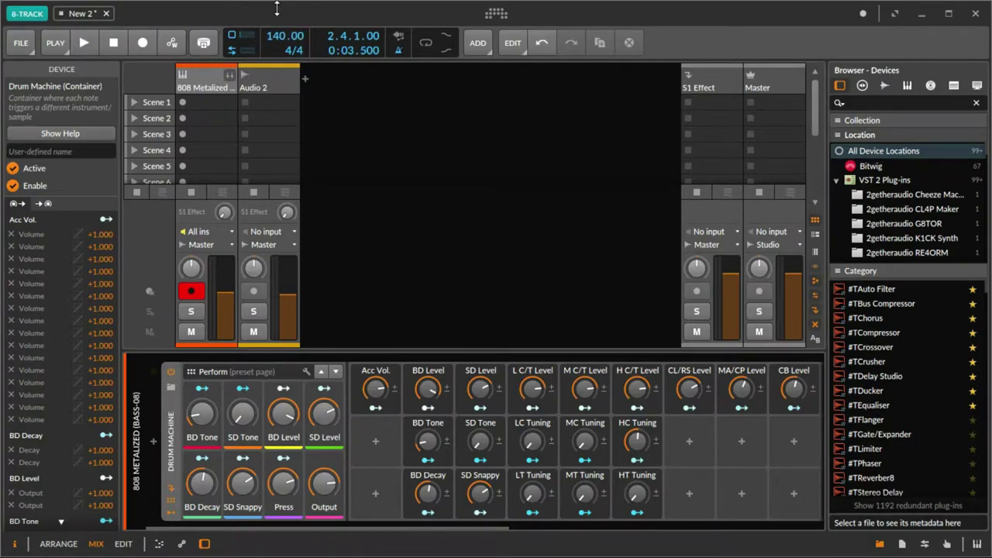
Step: Record a drum performance as a clip on the 808 Crunchy track in the arrangement
key(alt+1)
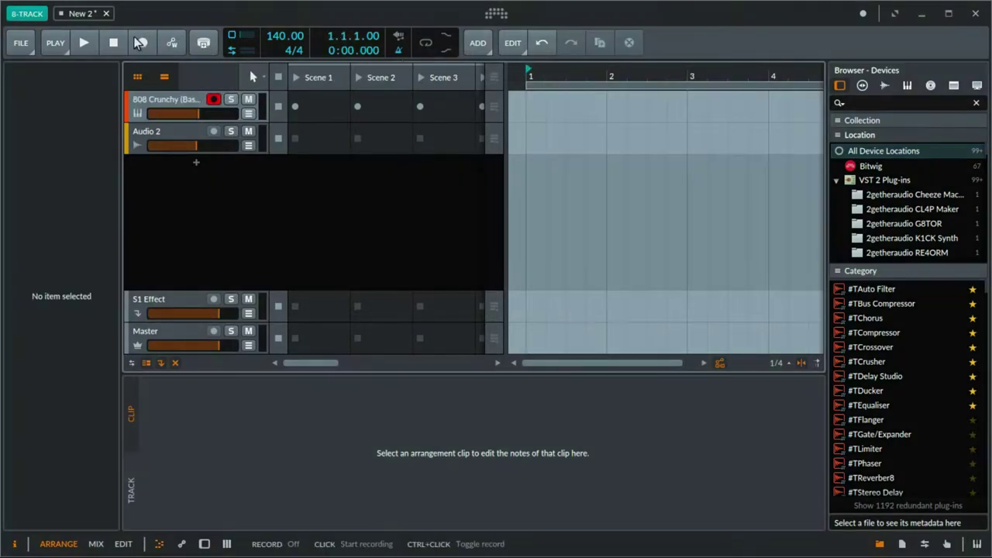
click(139, 43)
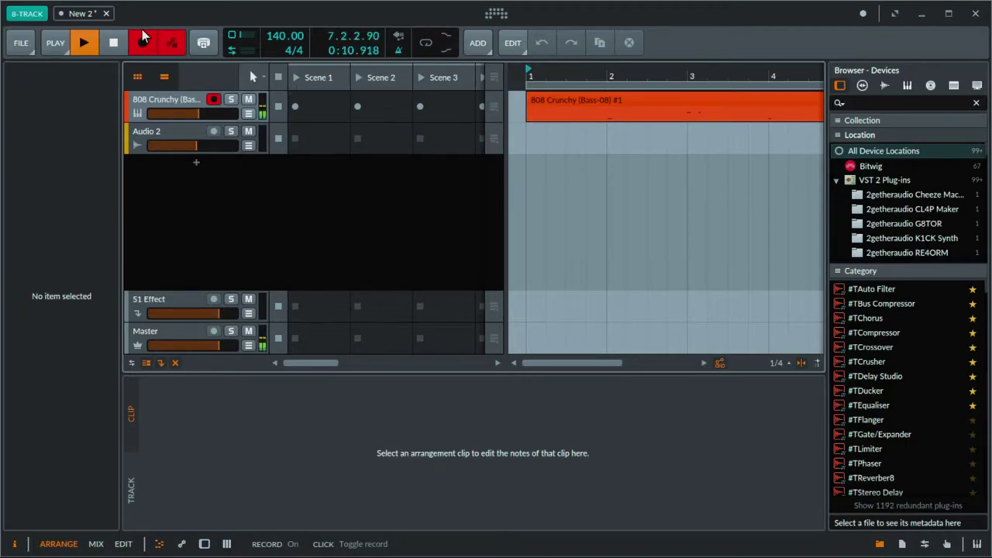
click(142, 39)
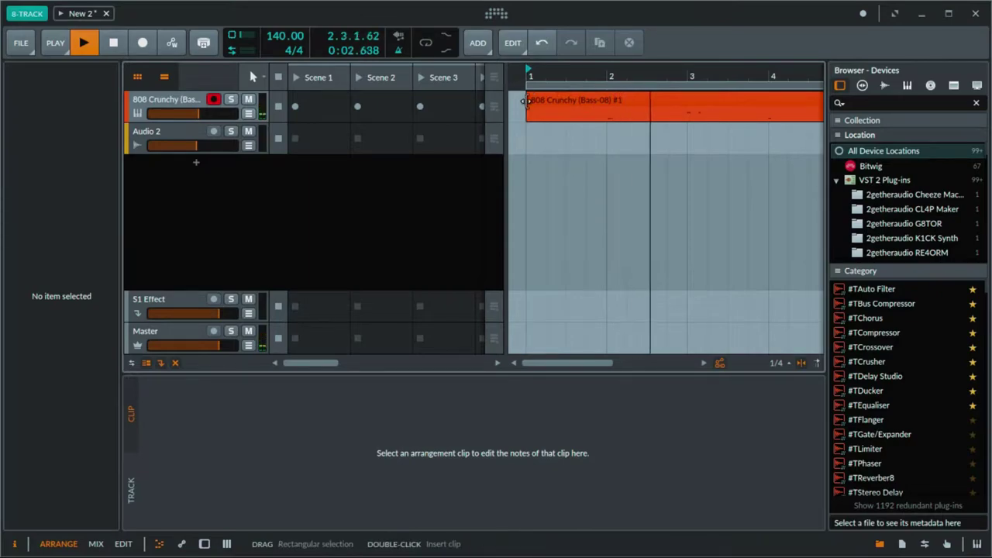
Step: Shift the recorded clip's content one bar earlier, keeping the clip's start at bar 1, and enlarge the note editor
mouse_move(525, 102)
mouse_down()
mouse_move(620, 106)
mouse_move(540, 106)
mouse_up()
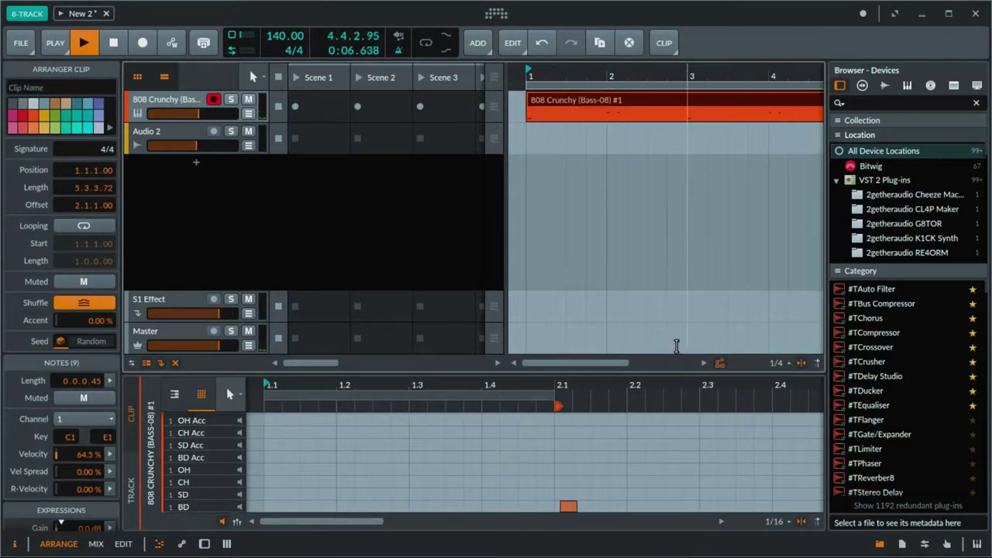
drag(616, 370, 685, 349)
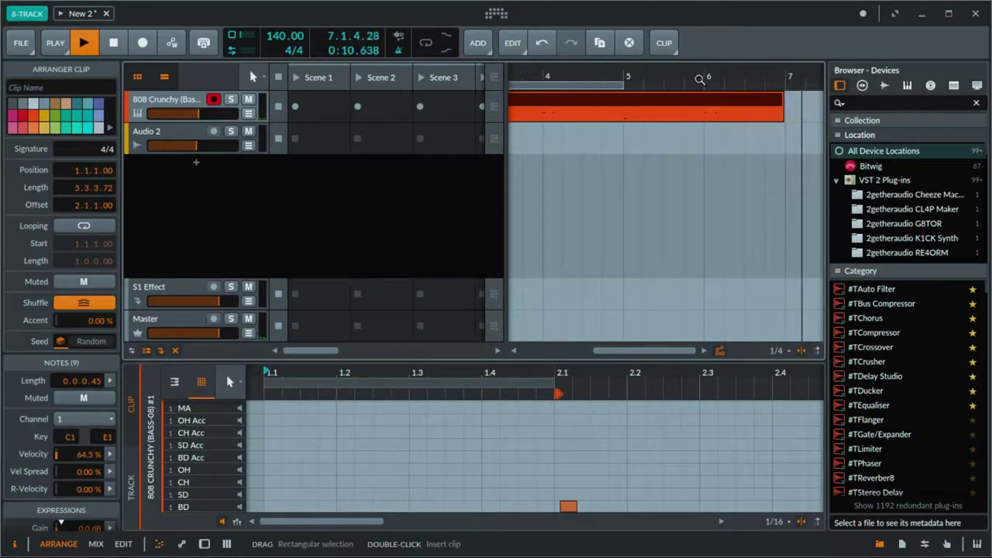
Step: Extend the arranger loop region to 6 bars, enable looping and start playback
drag(620, 82, 674, 82)
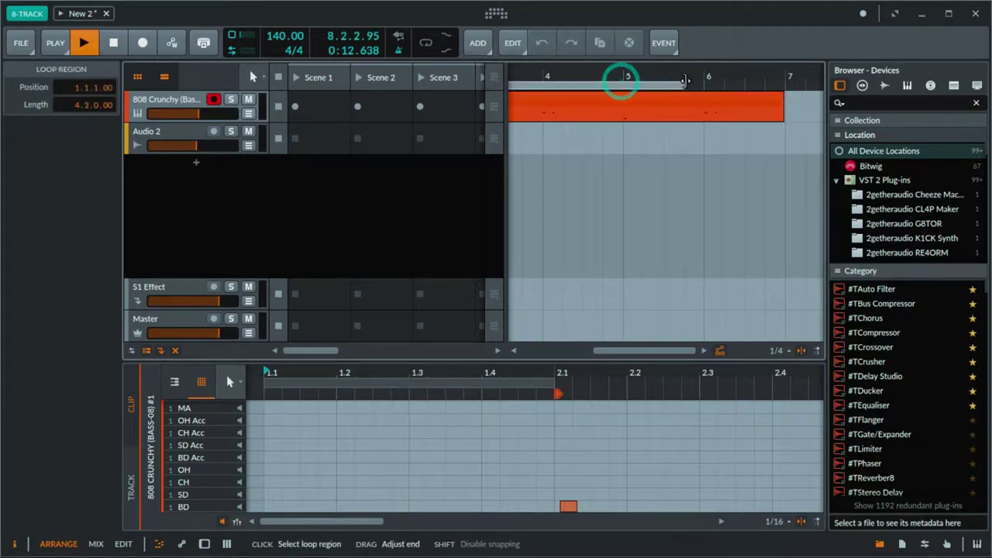
drag(784, 78, 785, 77)
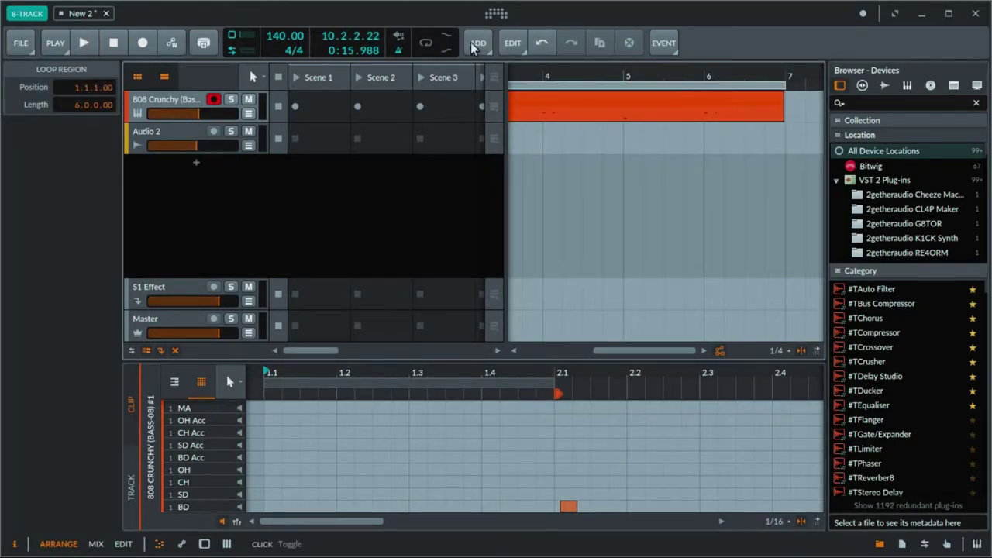
click(425, 48)
key(space)
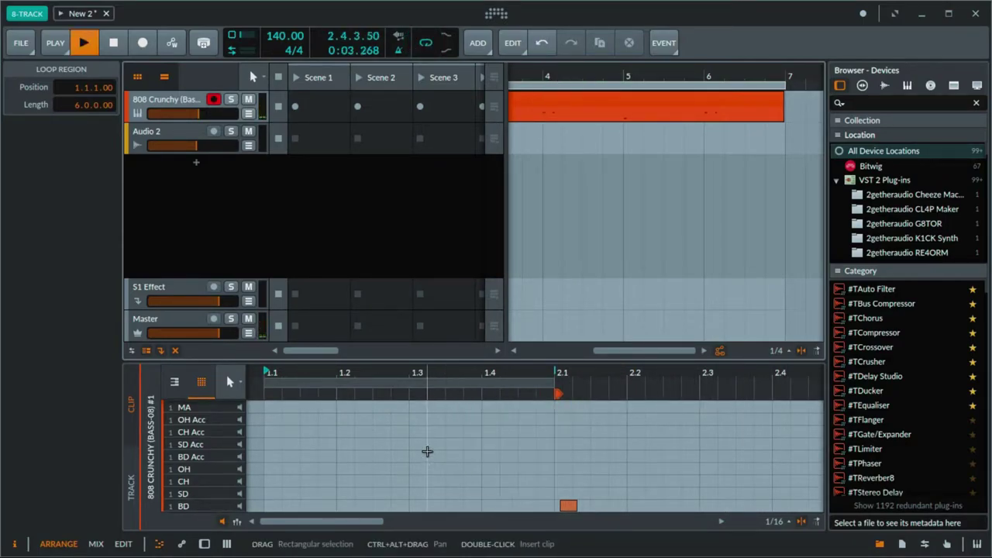
Step: Show all notes of the recorded clip in the editor and quantize the first three, at bars 2 and 3
scroll(449, 446, up, 3)
click(593, 106)
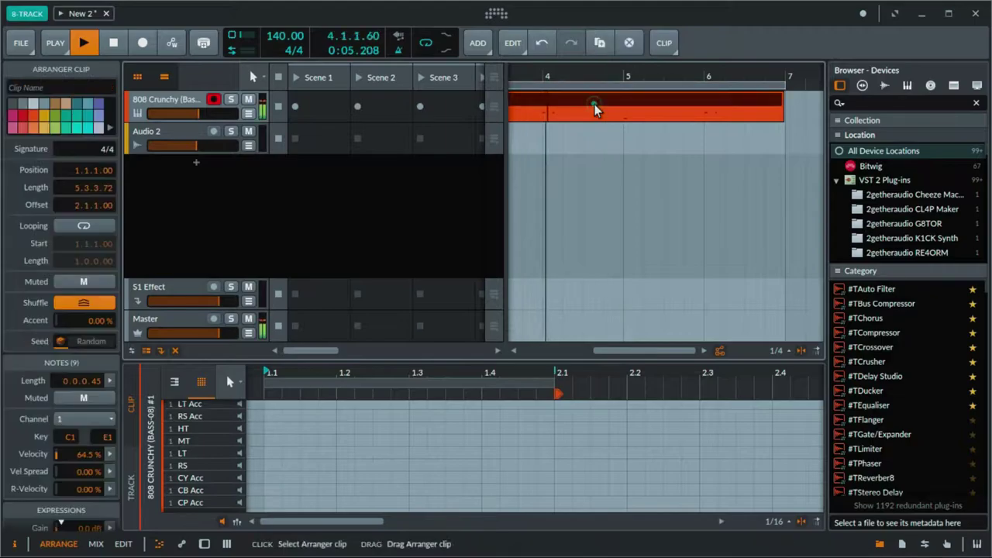
double_click(594, 107)
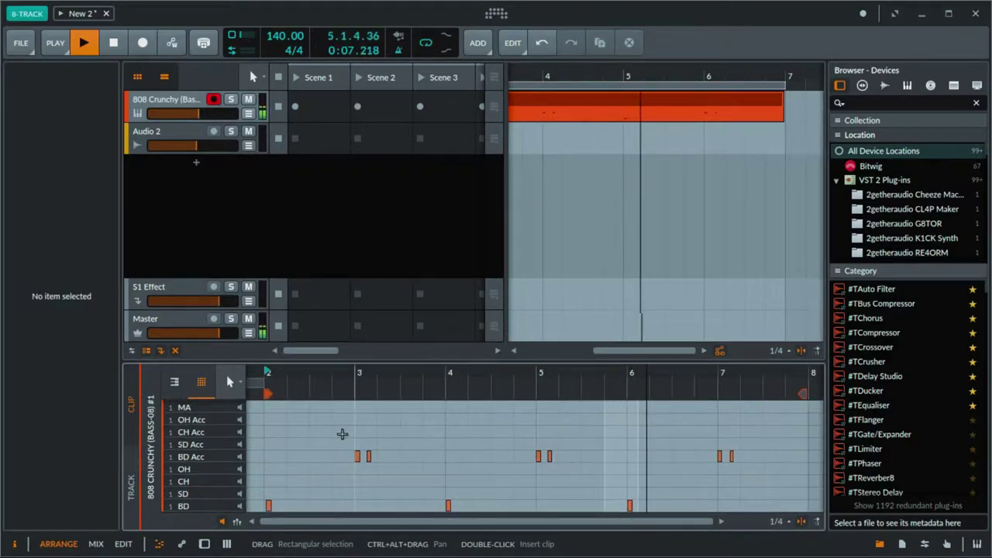
click(259, 443)
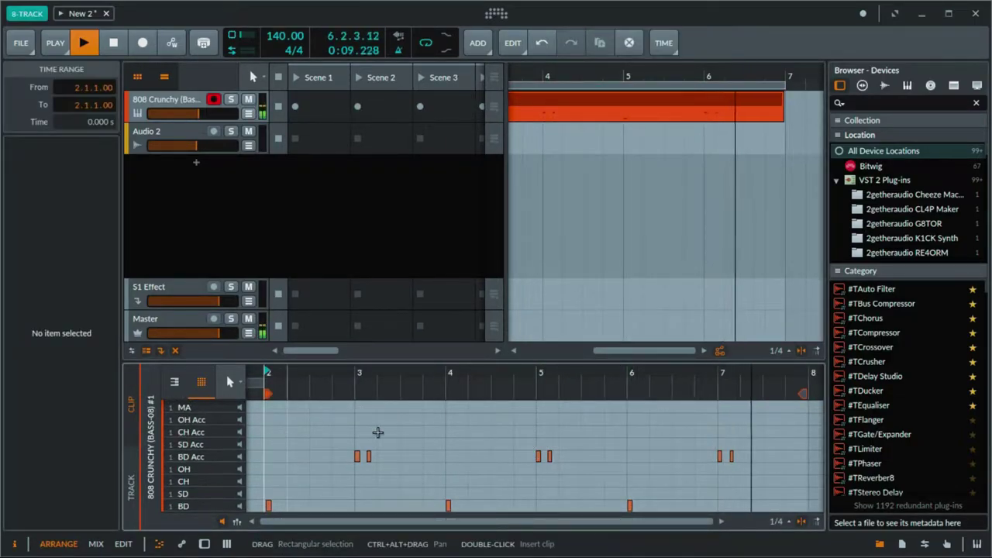
drag(363, 427, 281, 514)
drag(474, 423, 313, 506)
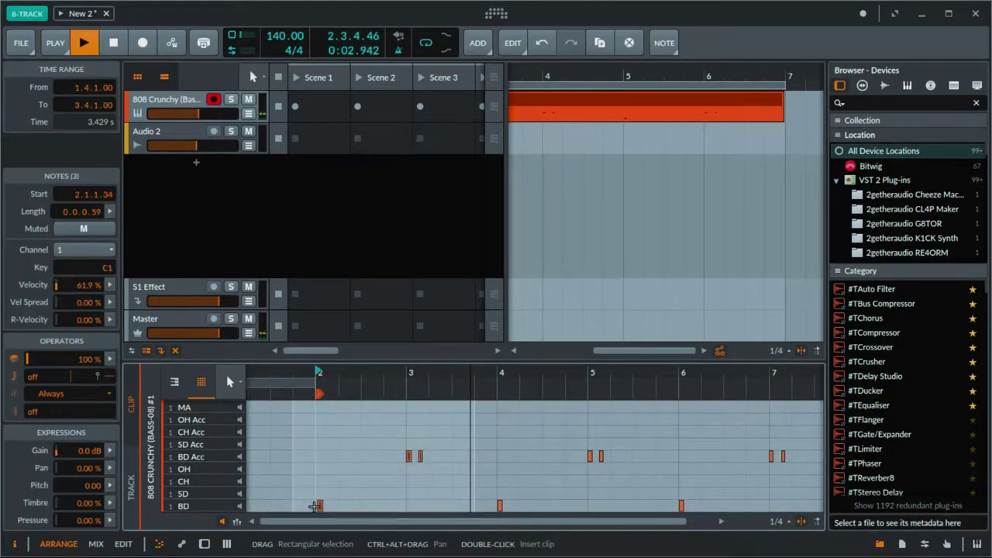
right_click(313, 506)
click(330, 508)
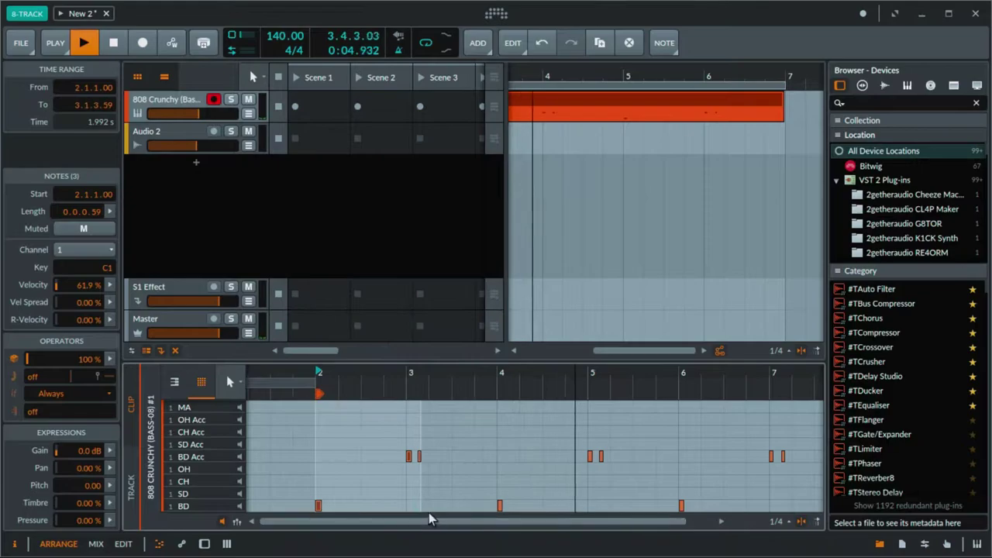
Step: Quantize the remaining six BD and BD Acc notes from bar 4 to bar 7
drag(800, 433, 484, 524)
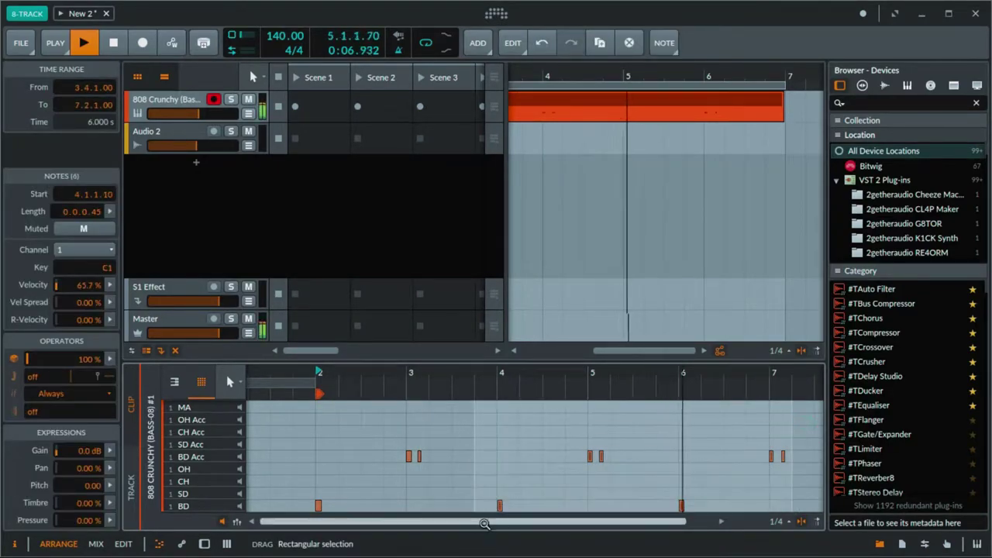
right_click(501, 508)
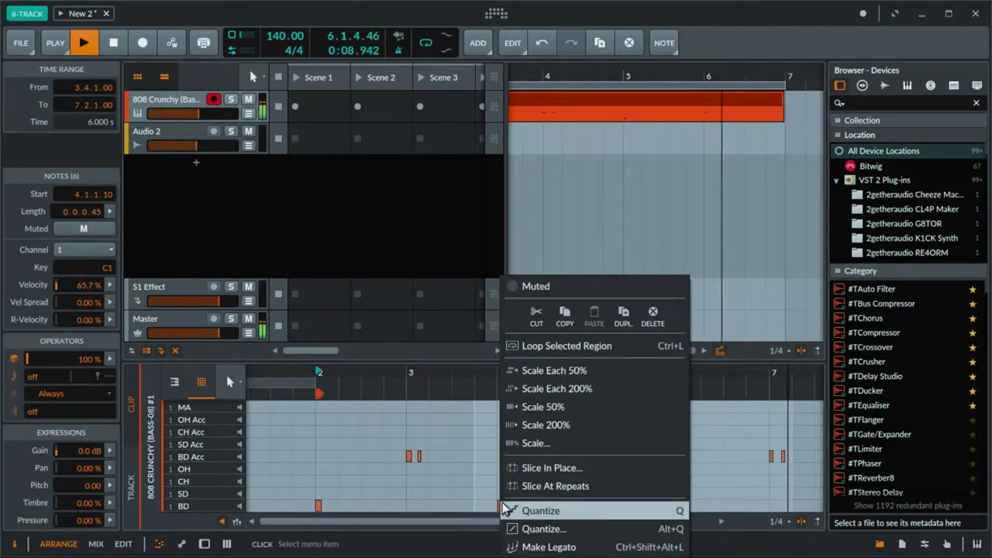
click(543, 510)
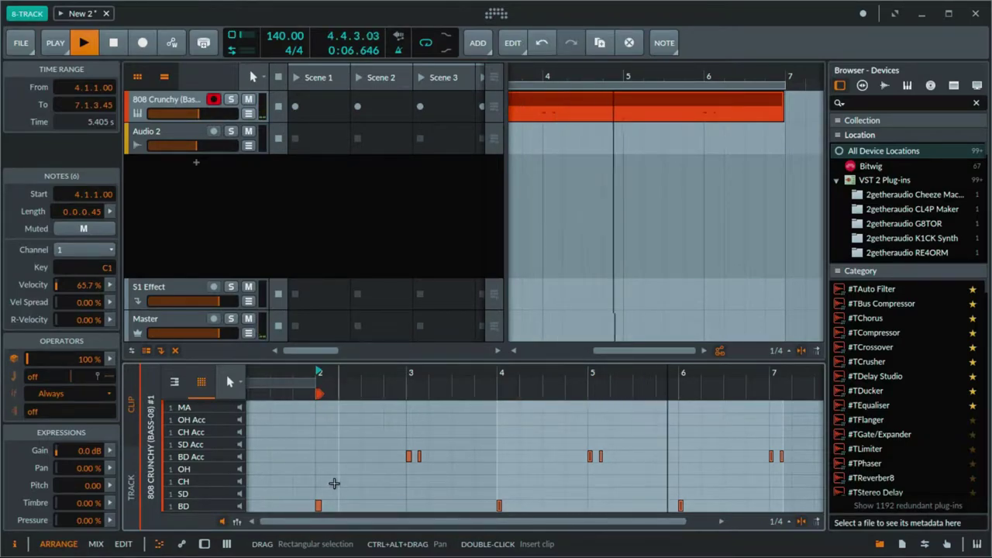
Step: Add snare (SD) notes at 2.3, 2.4 and 3.3 in the drum clip
click(365, 457)
double_click(365, 456)
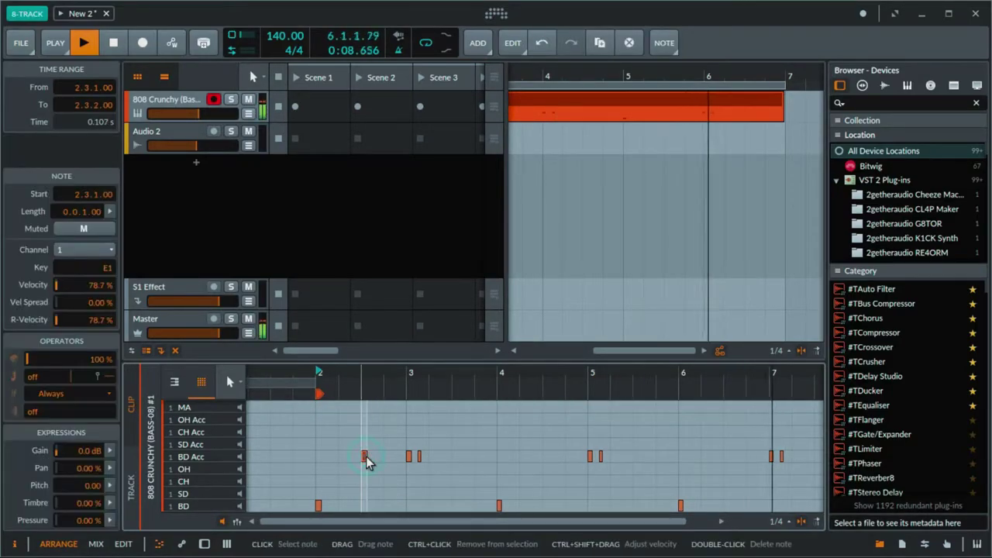
drag(363, 496, 364, 496)
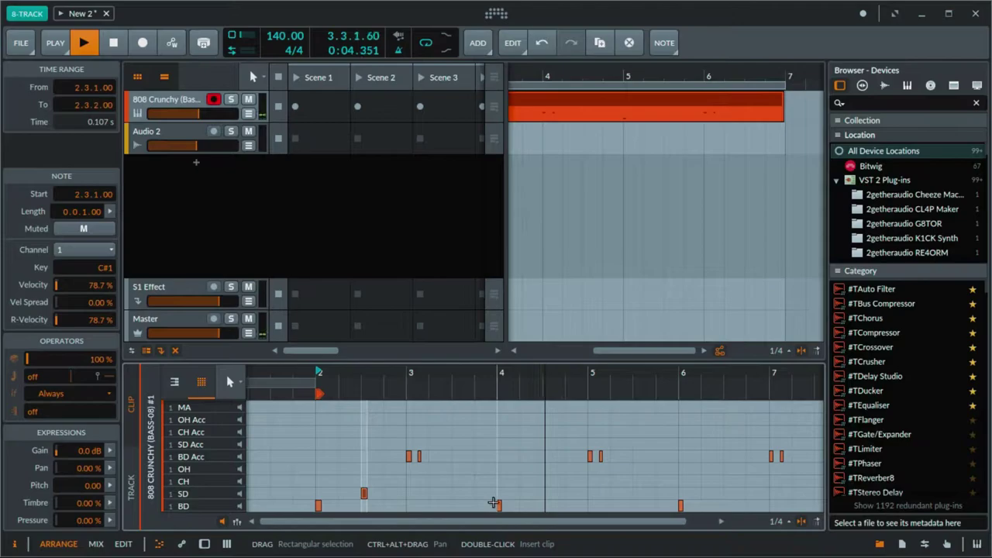
double_click(386, 494)
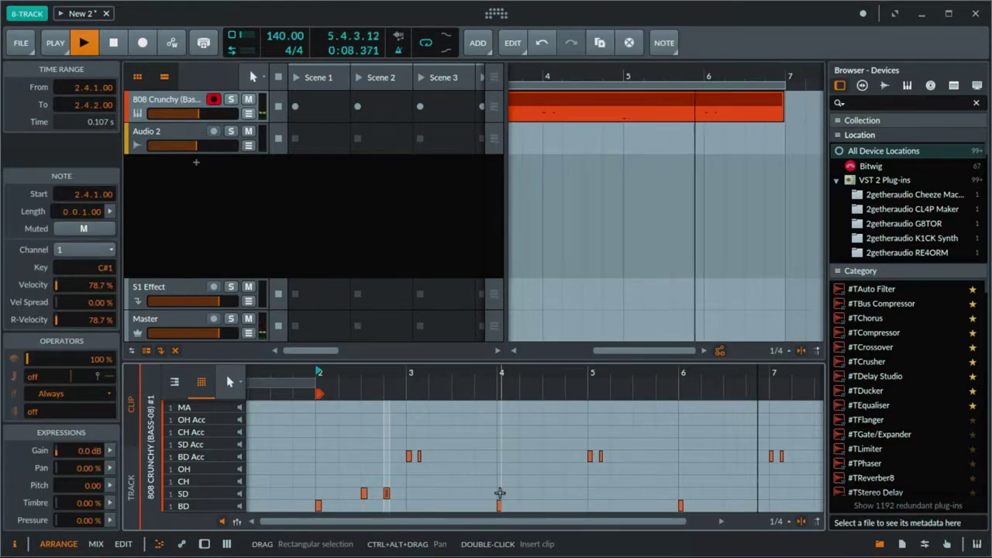
click(456, 494)
double_click(456, 494)
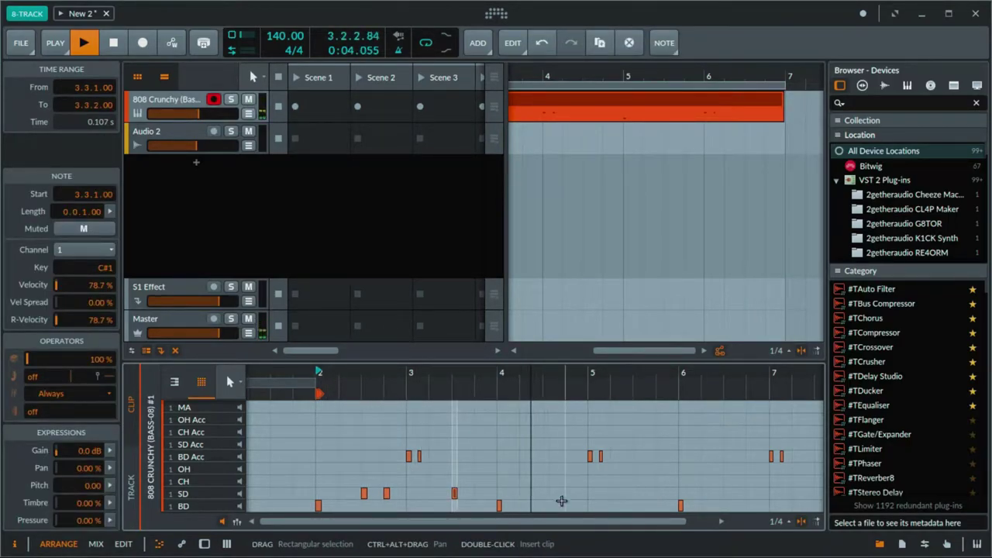
Step: Add snare (SD) notes at 4.3 and 5.3 in the drum clip
double_click(545, 493)
click(563, 495)
click(680, 505)
click(636, 501)
double_click(636, 493)
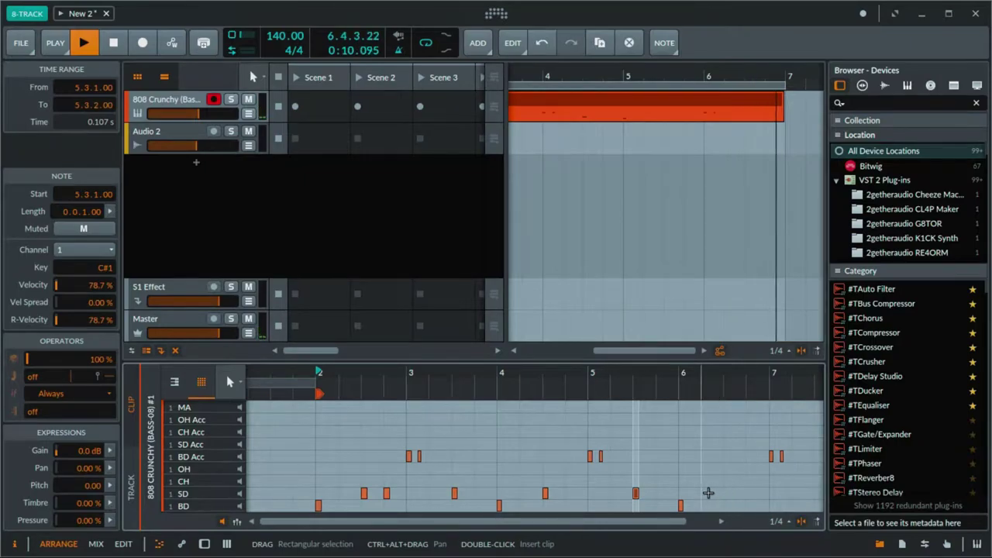
Step: Complete the snare (SD) pattern with notes at 6.3, 6.4 and 7.3
click(738, 498)
double_click(726, 494)
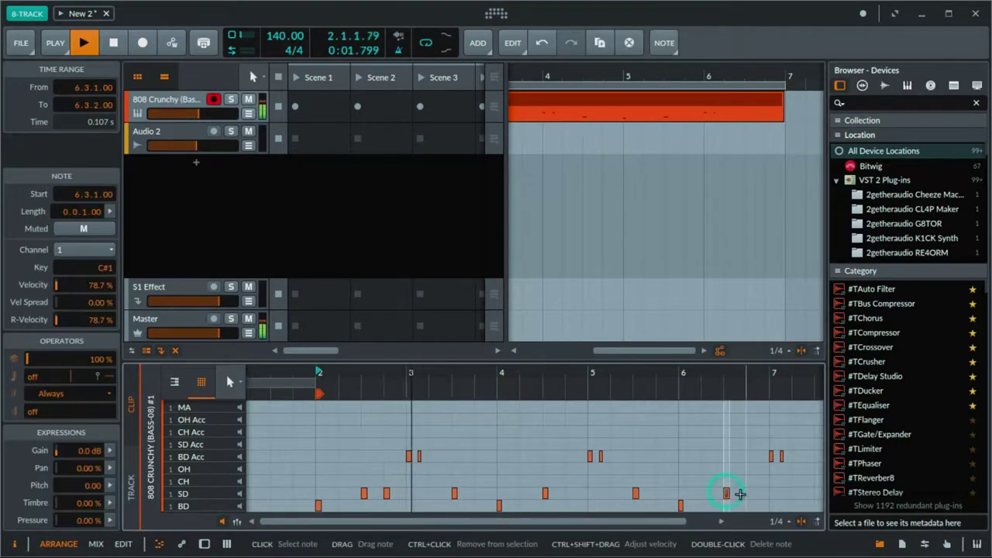
double_click(749, 494)
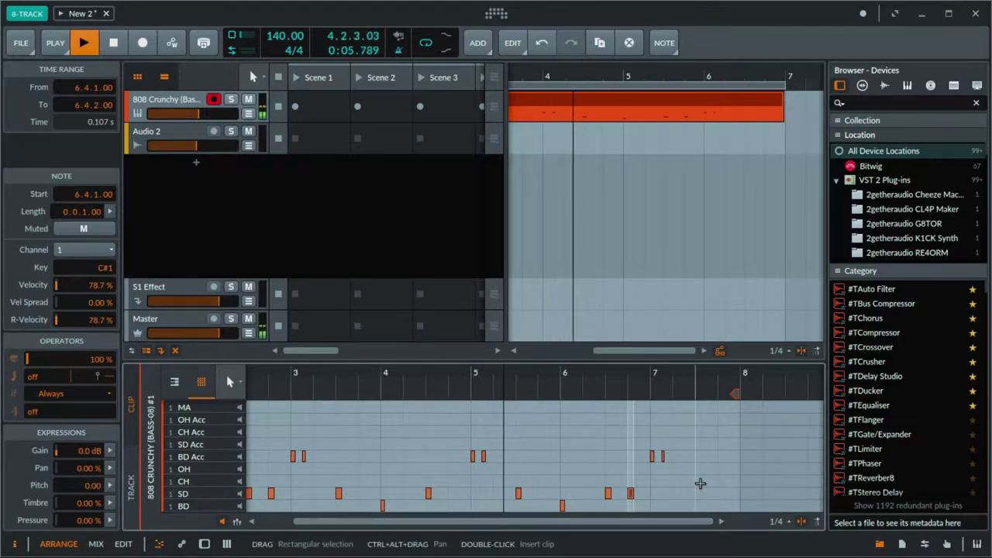
click(699, 494)
double_click(697, 494)
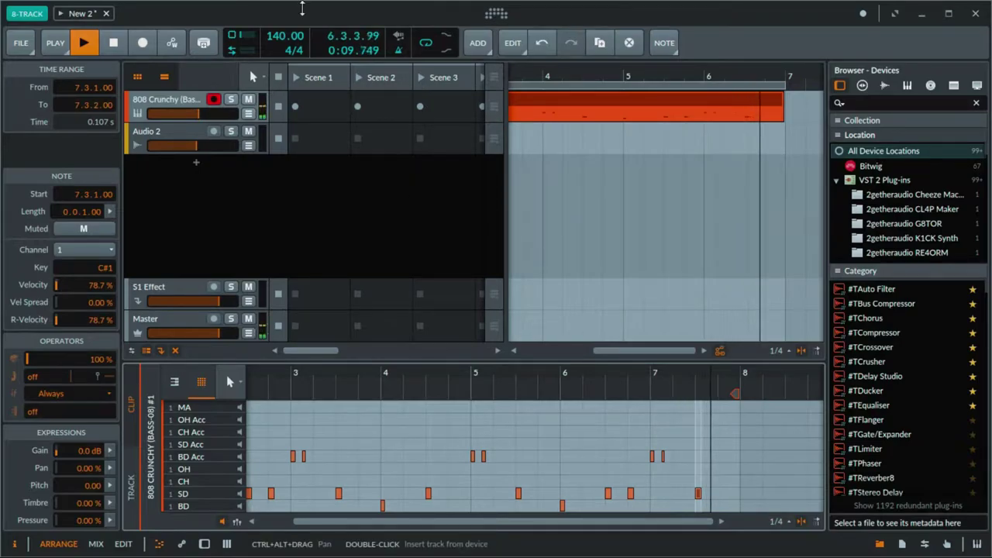
Step: Expand the 808 Crunchy track's individual drum channels in the mixer and lower the SD channel's volume
key(alt+2)
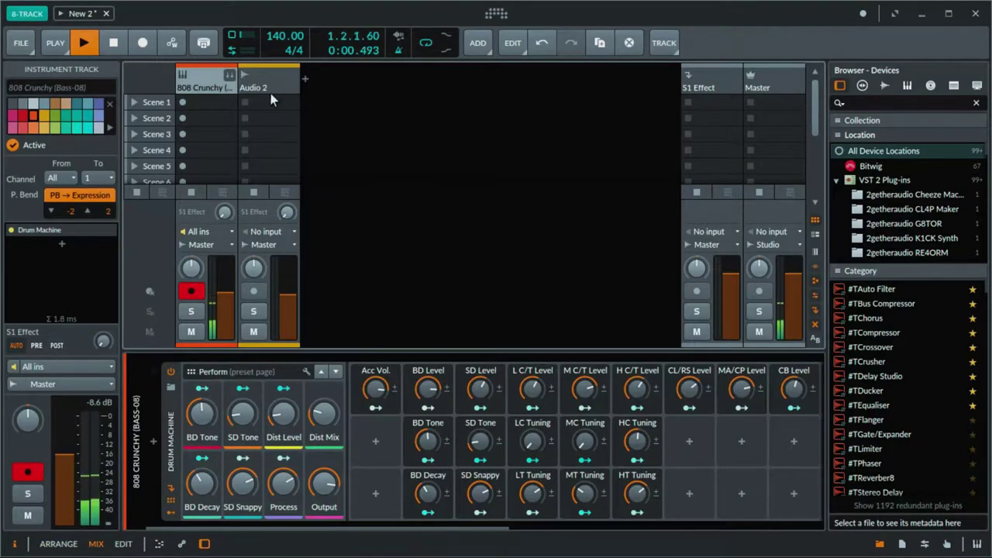
click(229, 76)
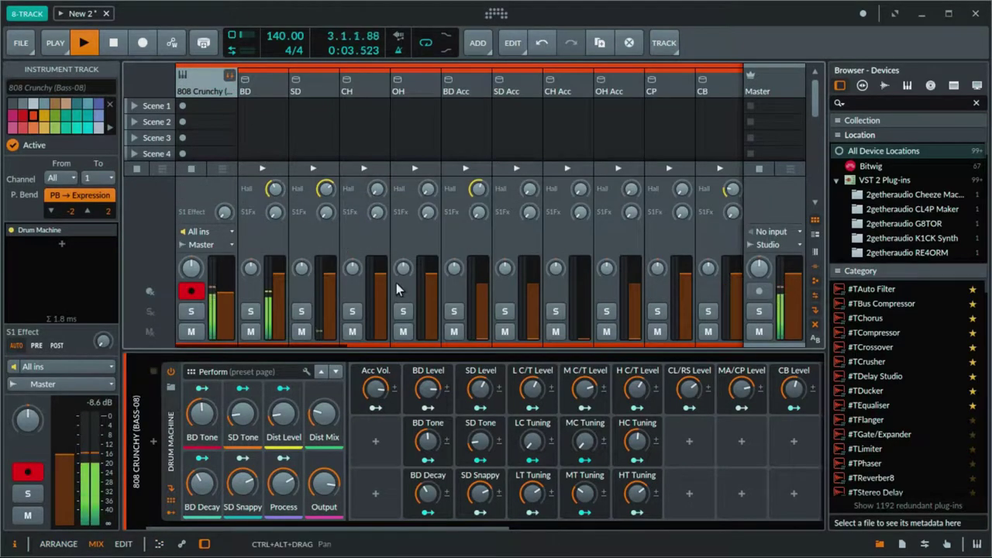
click(330, 279)
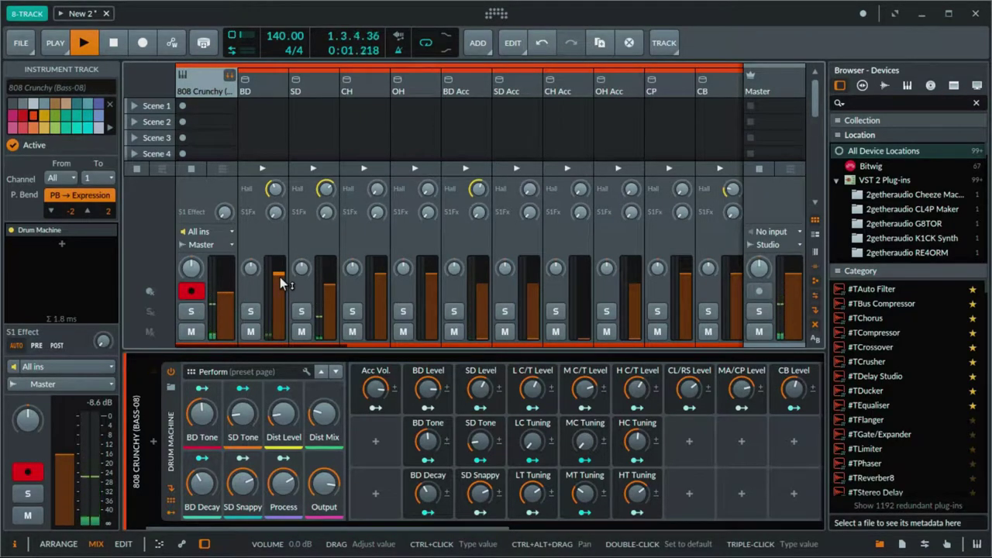
Step: Rebalance the drum mix by raising the 808 Crunchy track volume, adjusting the BD level and slightly lowering the SD level
drag(280, 277, 280, 280)
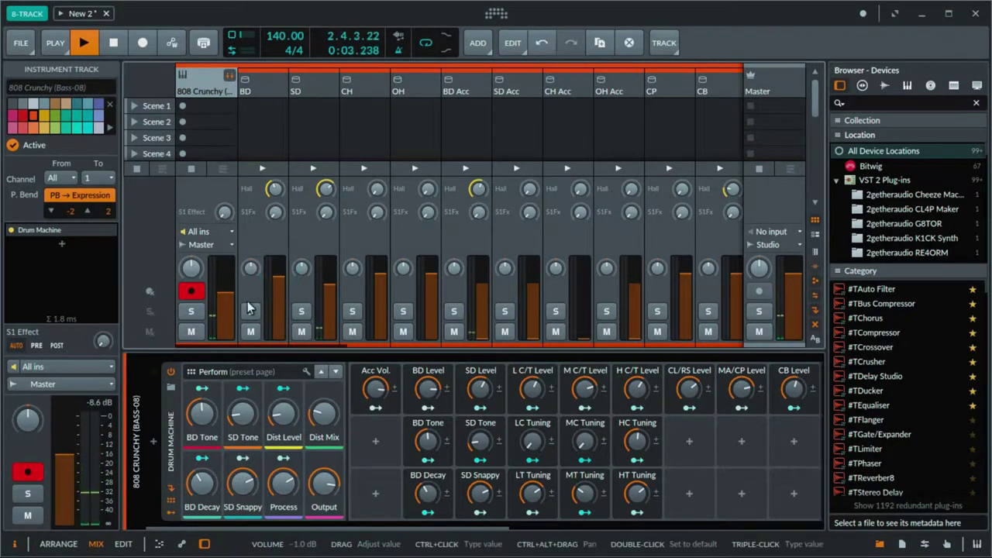
drag(229, 300, 279, 279)
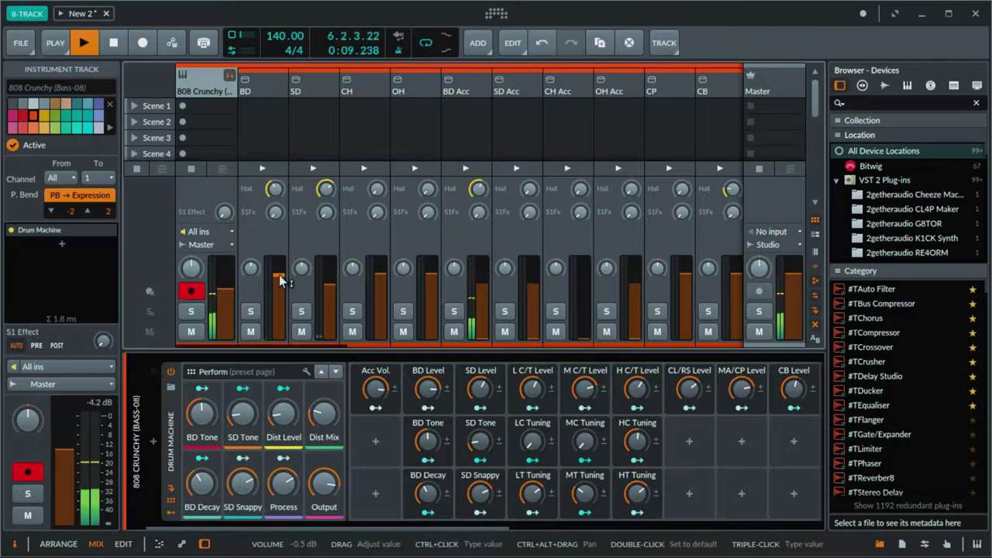
click(279, 277)
drag(337, 289, 331, 288)
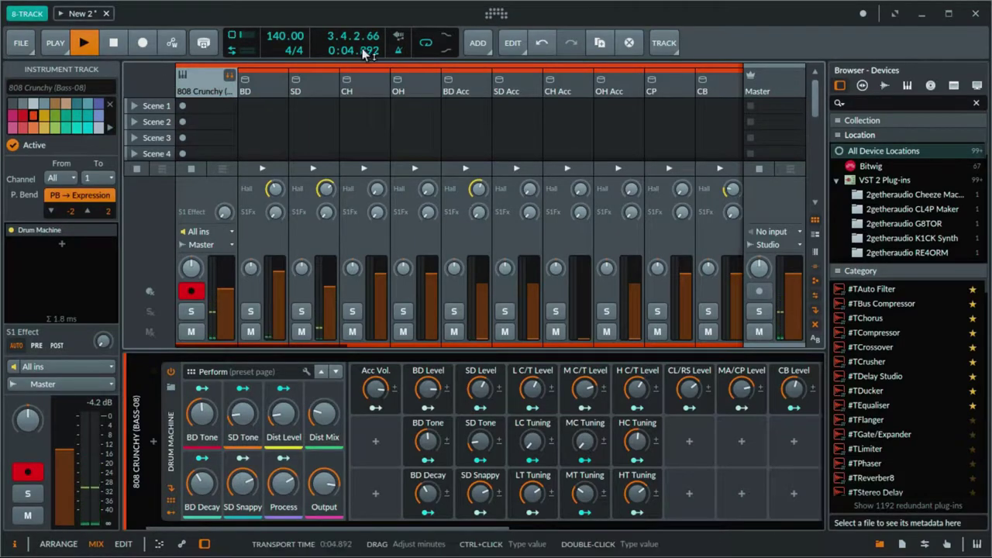
Step: Toggle the metronome and place an open hi-hat (OH) note at 2.1.1 in the arranger's drum clip
click(399, 53)
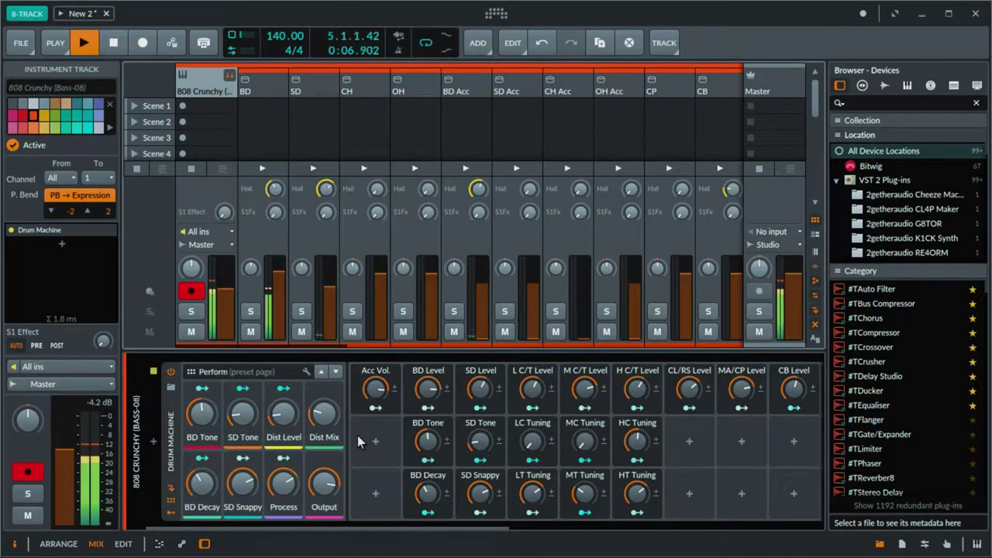
key(alt+1)
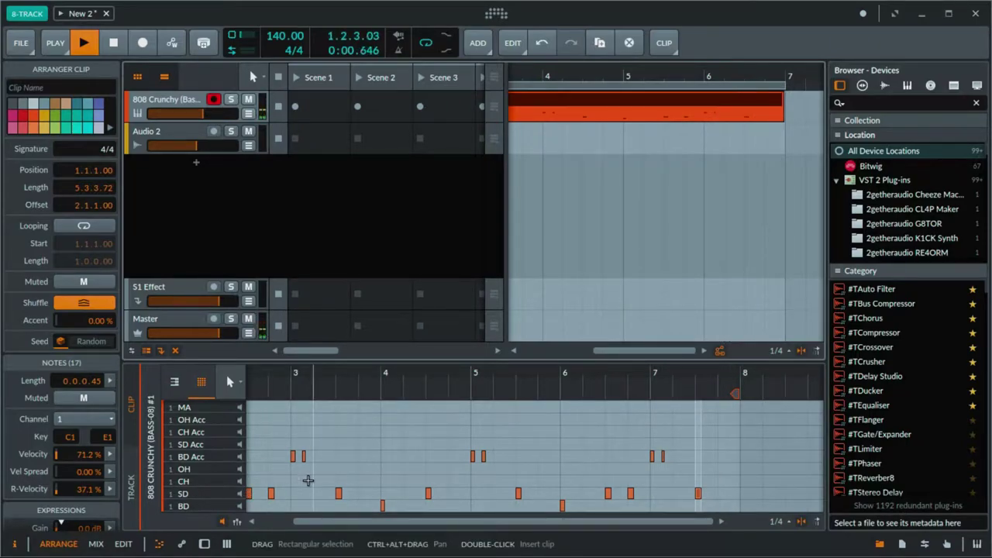
drag(332, 520, 298, 520)
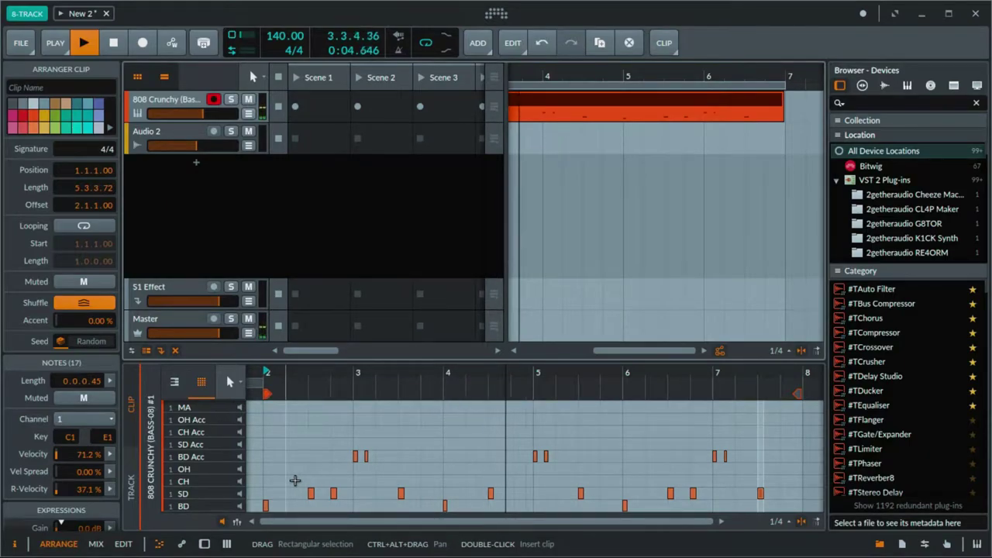
click(267, 445)
drag(266, 448, 282, 450)
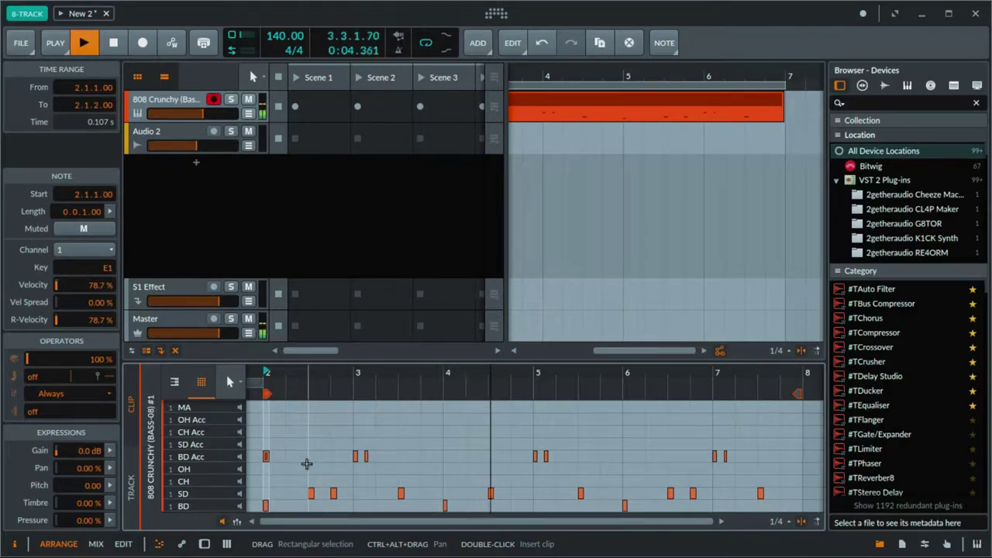
click(266, 459)
drag(266, 470, 266, 469)
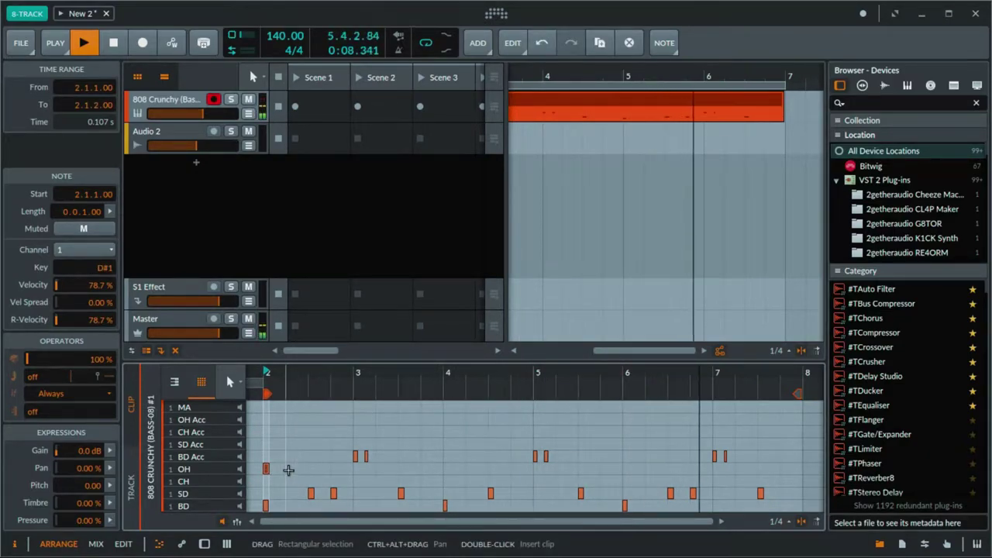
Step: Try to fill the OH lane by adding a note at 2.2.1 and duplicating the selected range repeatedly
double_click(288, 470)
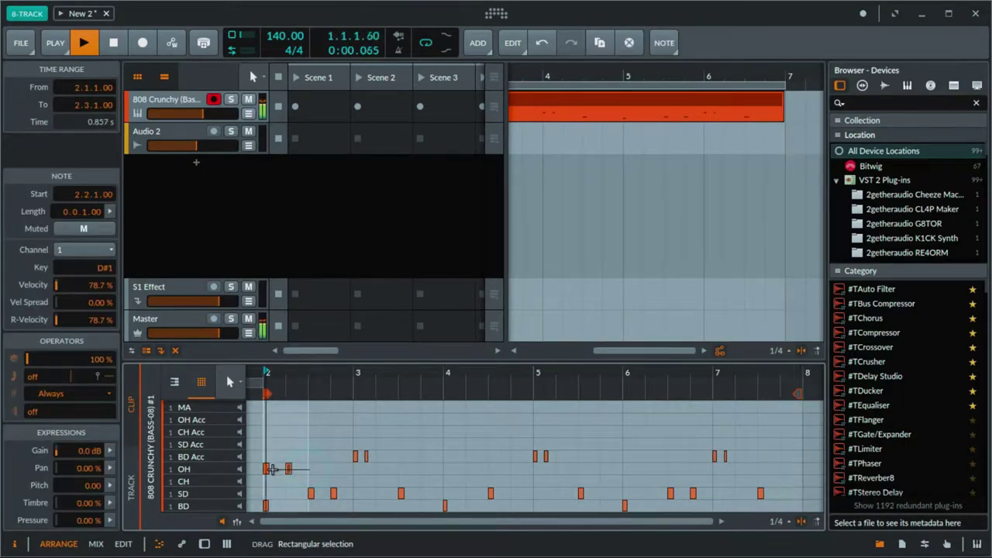
key(ctrl+d)
key(ctrl+d)
key(ctrl+d)
key(ctrl+d)
key(ctrl+d)
key(ctrl+d)
key(ctrl+d)
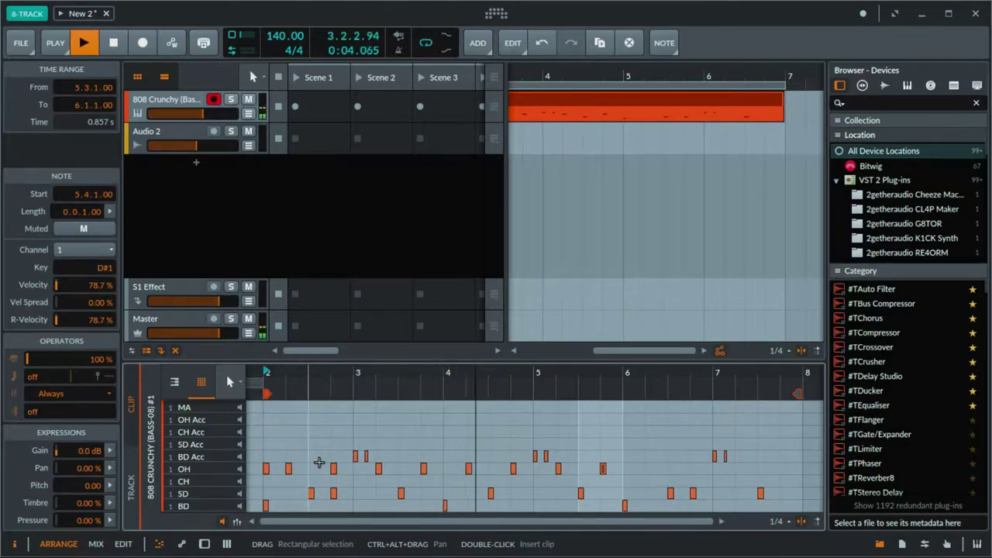
Step: Undo the OH duplicates and the OH note added at 2.2.1
key(ctrl+z)
key(ctrl+z)
key(ctrl+z)
key(ctrl+z)
key(ctrl+z)
key(ctrl+z)
key(ctrl+z)
key(ctrl+z)
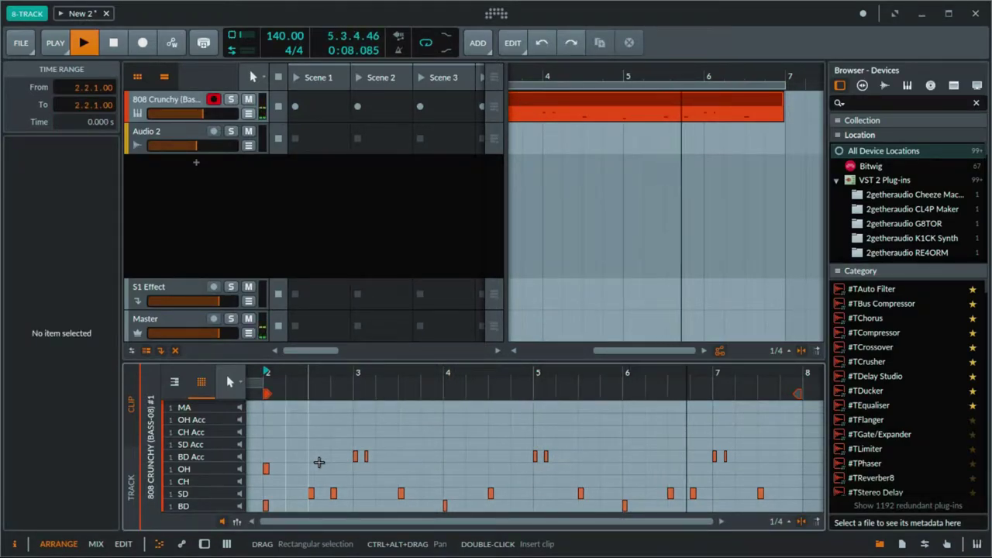
Step: Move the OH note at 2.1.1 to the closed hi-hat (CH) lane and add a CH note at 2.2.1
drag(265, 471, 266, 482)
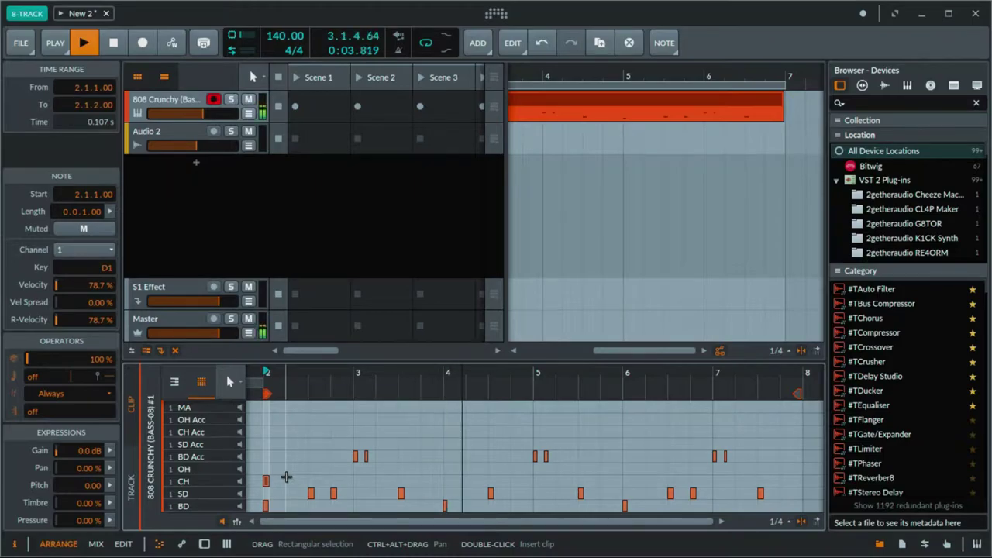
double_click(287, 480)
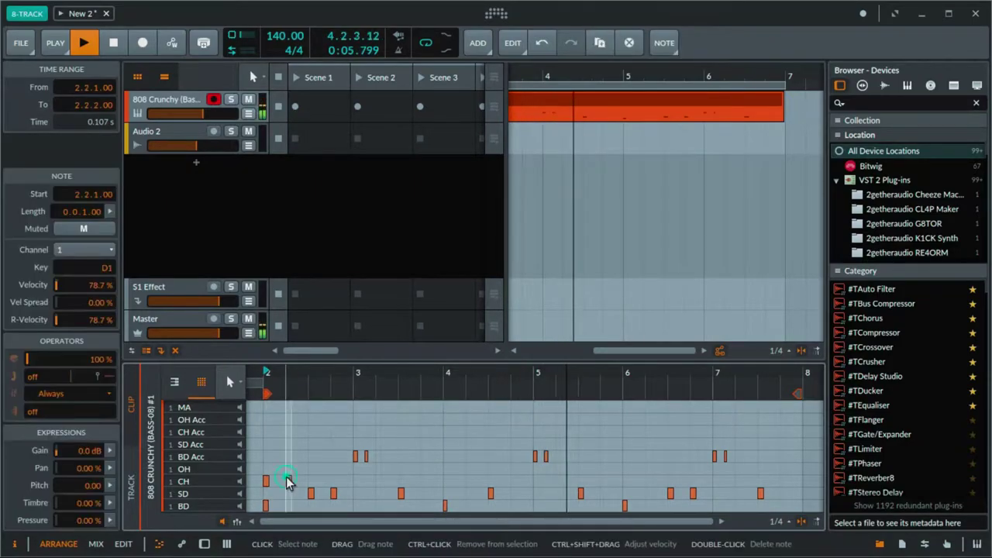
Step: Duplicate the two CH notes at 2.1.1 and 2.2.1 repeatedly to fill the CH lane through bar 8
drag(310, 478, 266, 476)
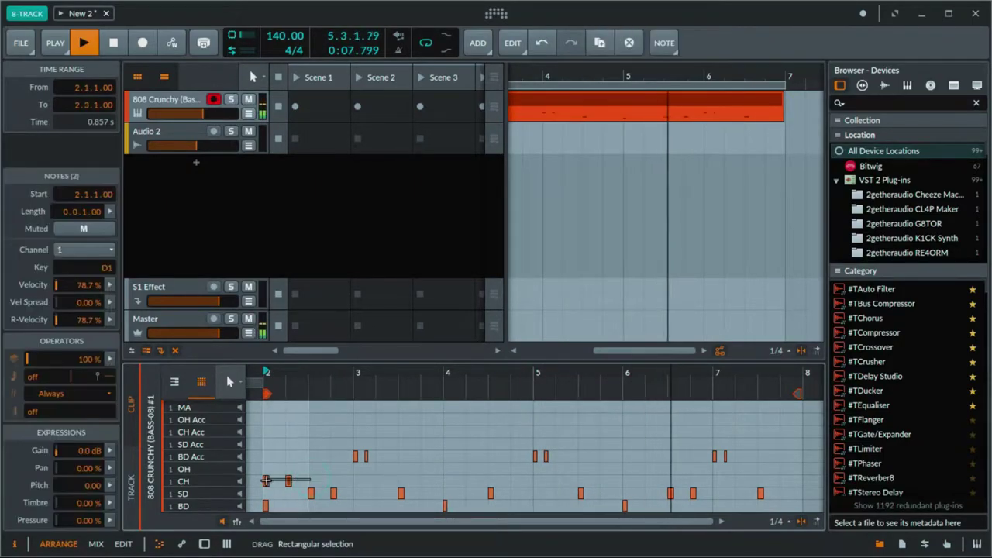
key(ctrl+d)
key(ctrl+d)
key(ctrl+d)
key(ctrl+d)
key(ctrl+d)
key(ctrl+d)
key(ctrl+d)
key(ctrl+d)
key(ctrl+d)
key(ctrl+d)
key(ctrl+d)
key(ctrl+d)
key(ctrl+d)
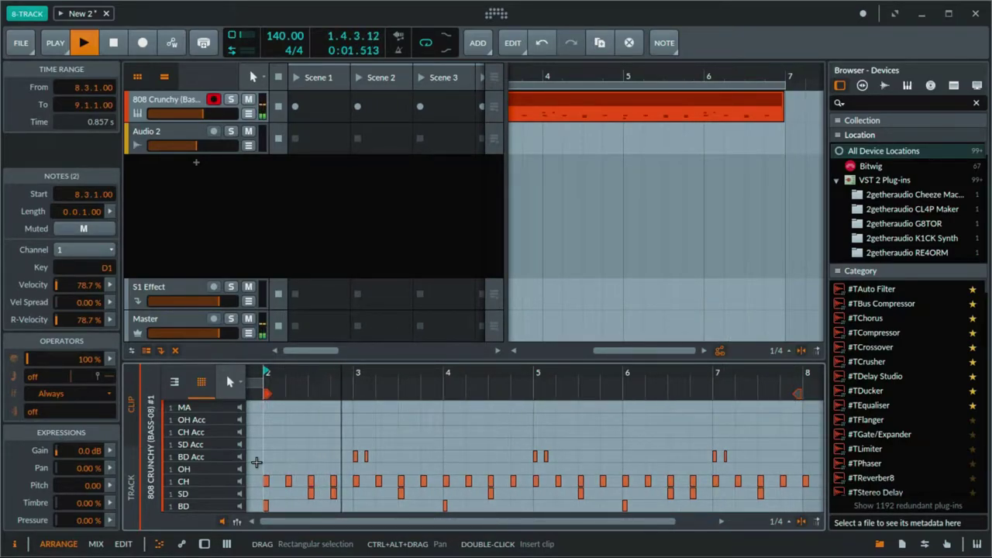
key(alt+2)
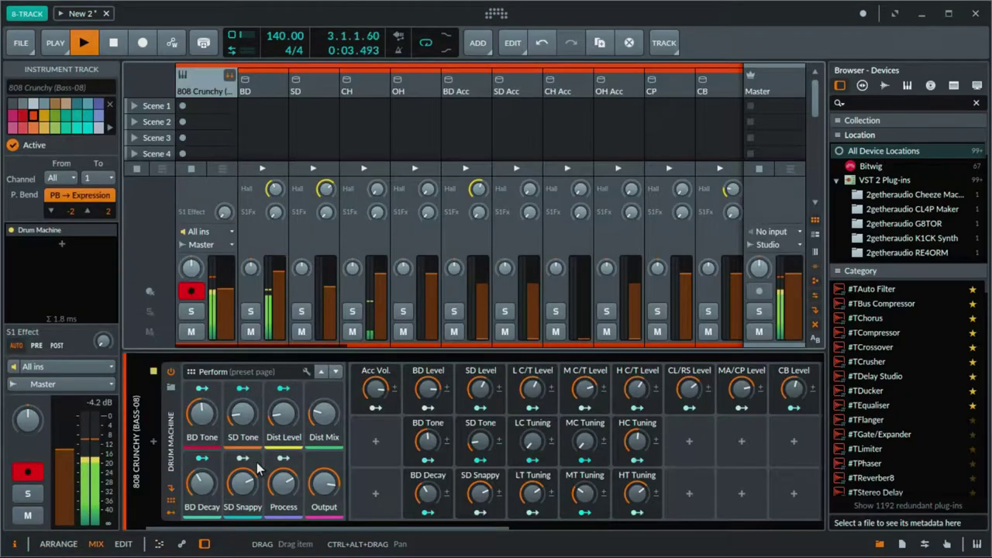
key(alt+1)
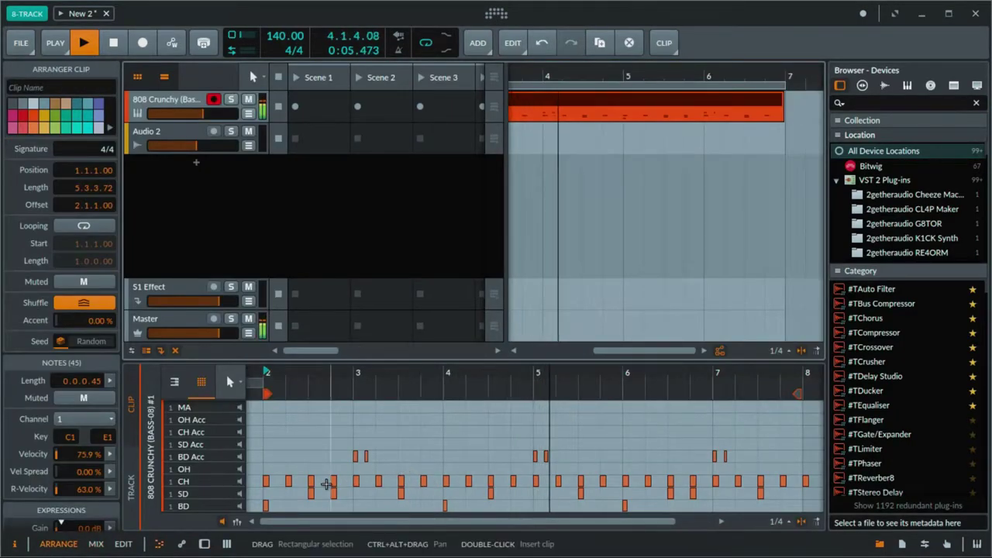
Step: Add in-between CH notes on the 1/16 grid at 2.1.3, 2.2.3, 2.3.3 and 2.4.3
drag(600, 383, 600, 419)
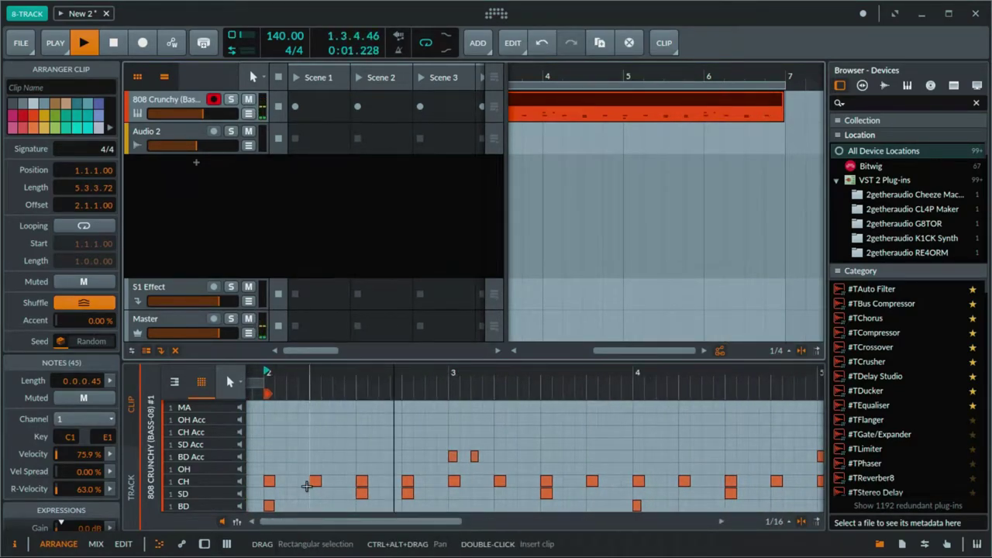
click(293, 484)
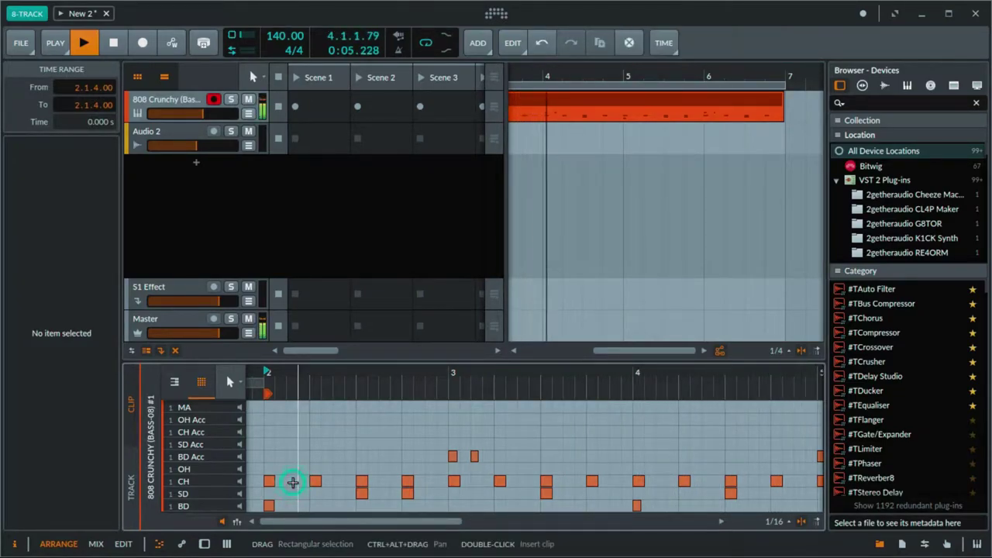
drag(293, 481, 367, 481)
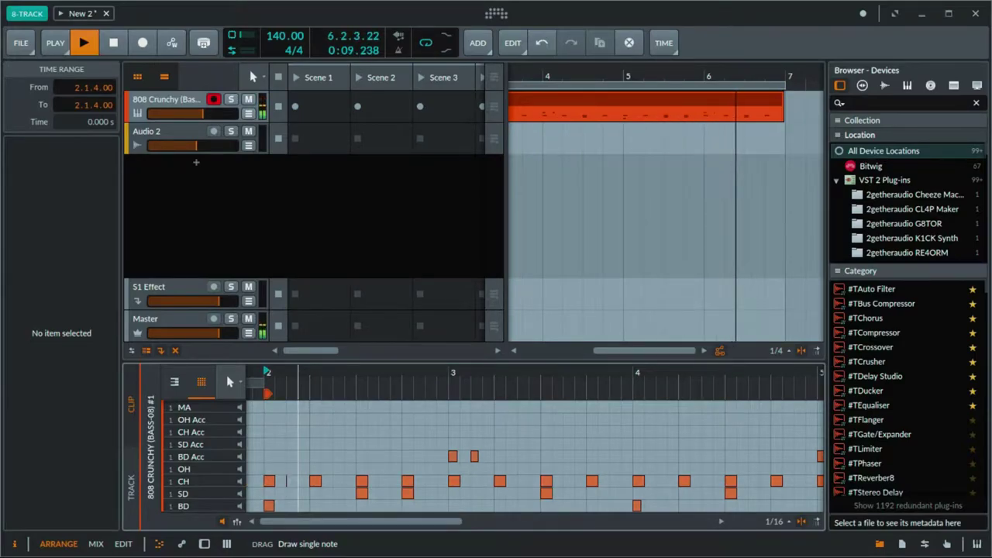
right_click(292, 482)
key(Escape)
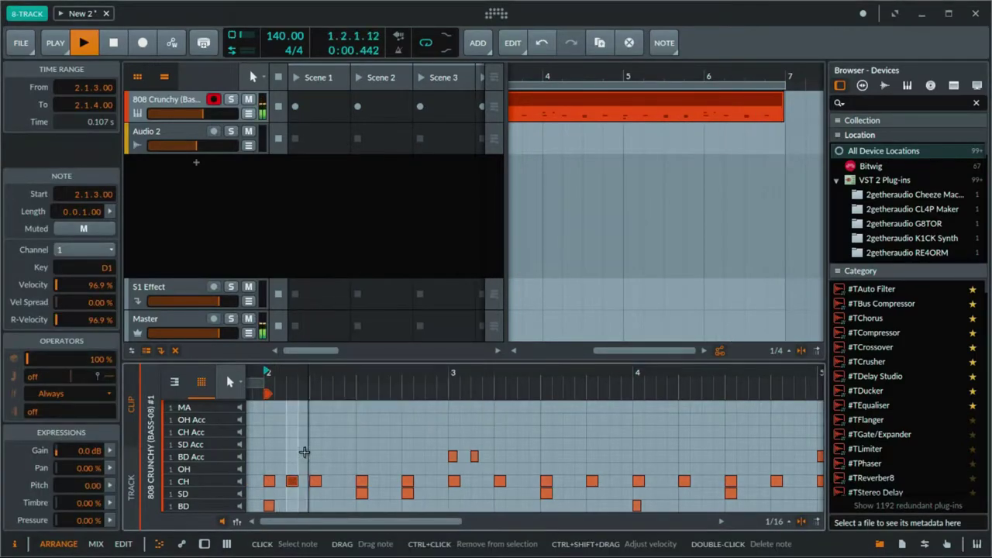
double_click(338, 480)
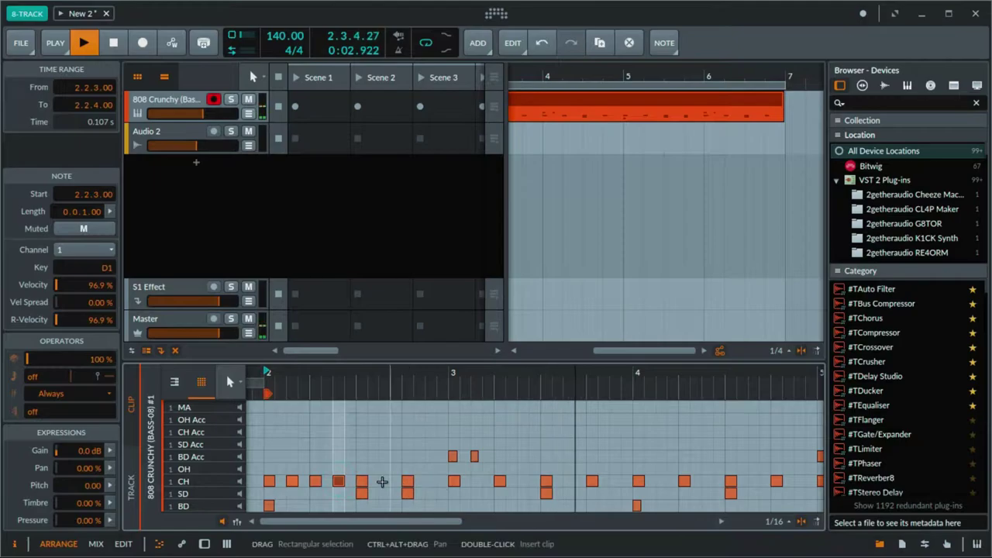
double_click(385, 482)
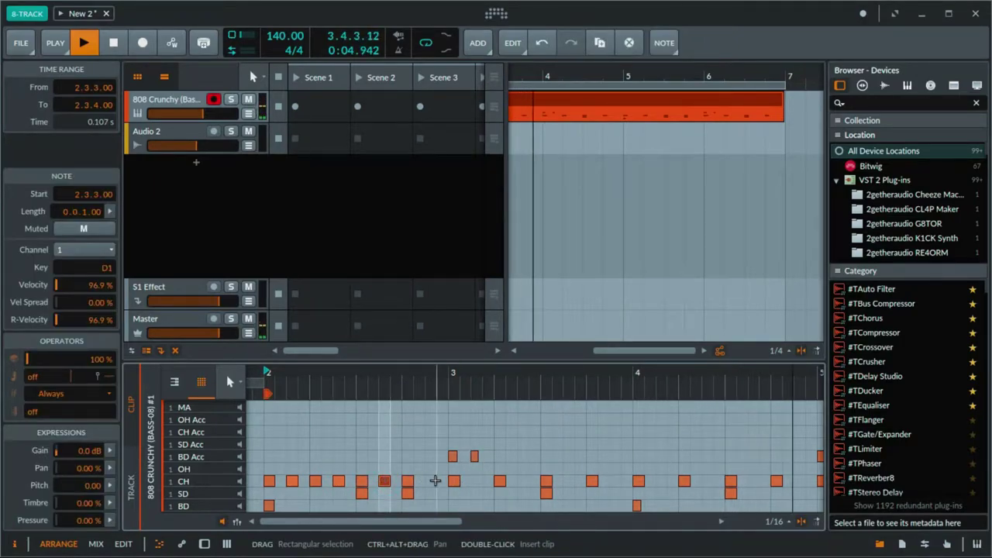
click(434, 481)
double_click(435, 481)
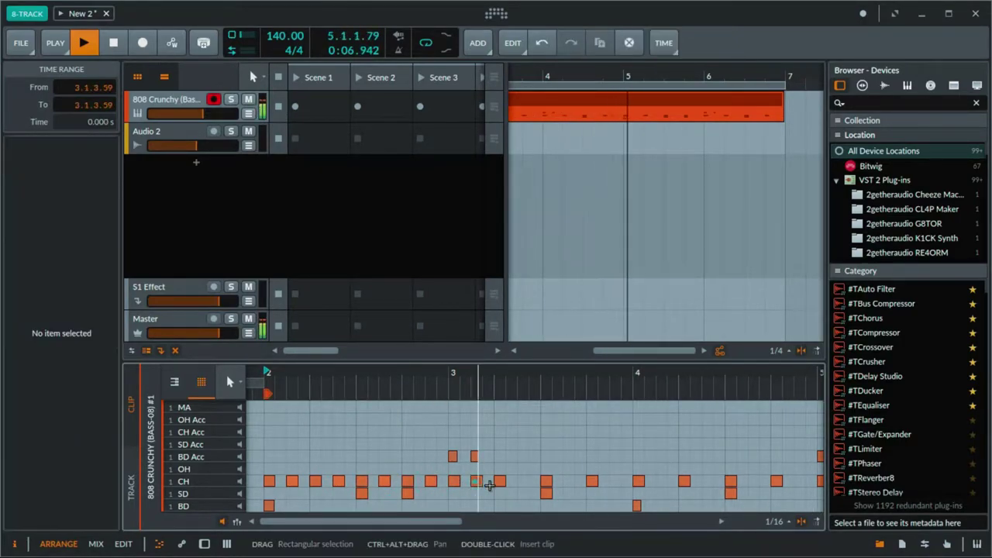
Step: Add in-between CH notes in bar 3 at 3.1.3, 3.2.3, 3.3.3 and 3.4.3
double_click(476, 481)
double_click(523, 481)
double_click(569, 481)
double_click(615, 482)
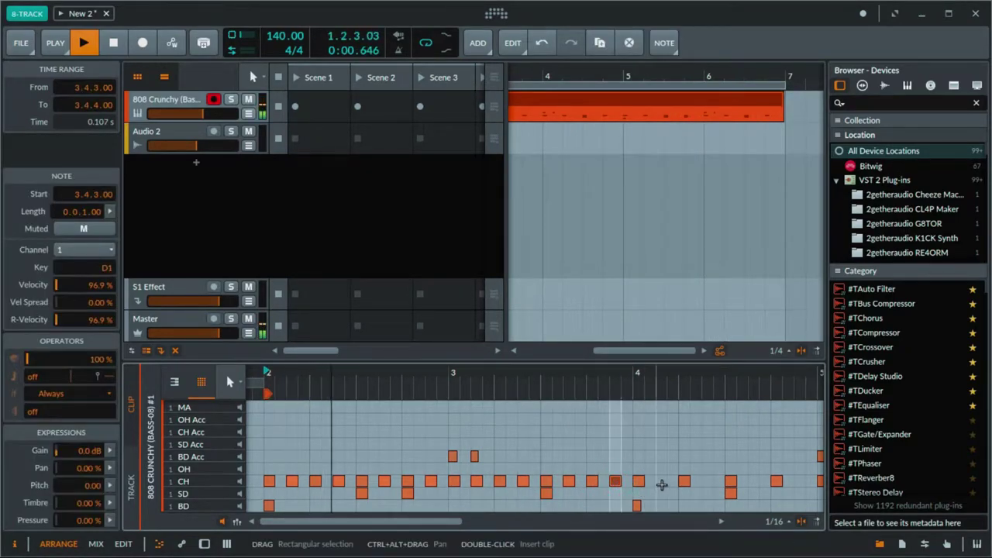
Step: Add in-between CH notes in bar 4 at 4.1.3, 4.2.3, 4.3.3 and 4.4.3
double_click(668, 481)
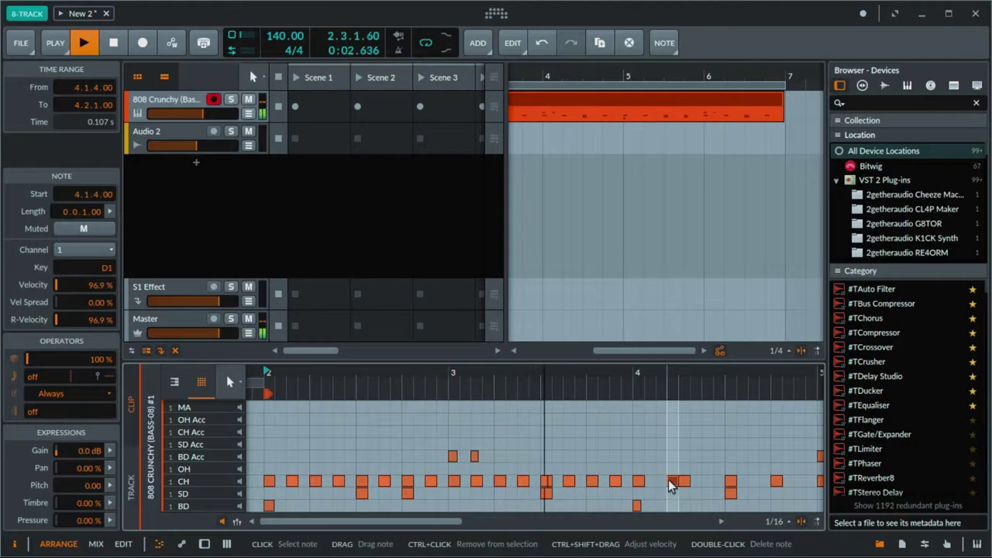
drag(663, 484, 663, 484)
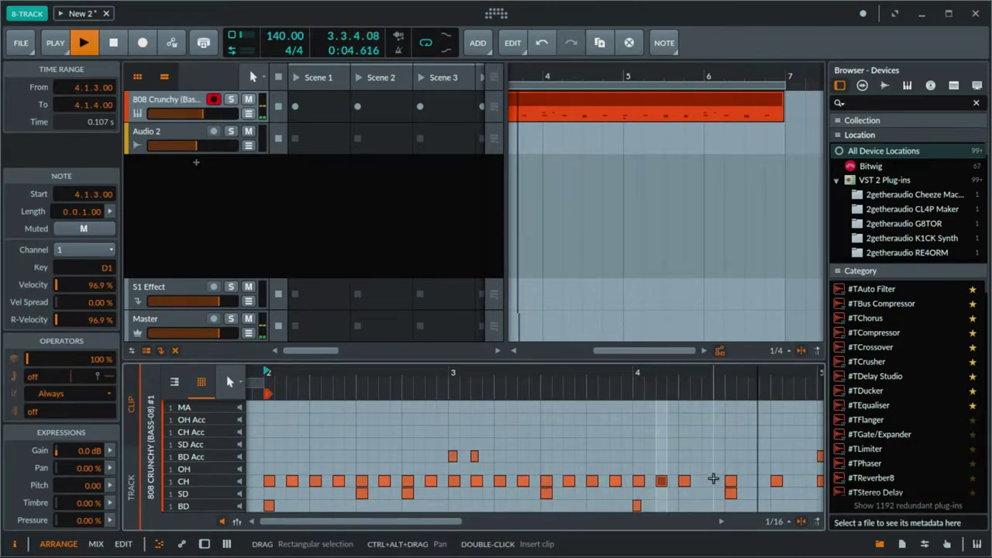
double_click(708, 482)
double_click(759, 481)
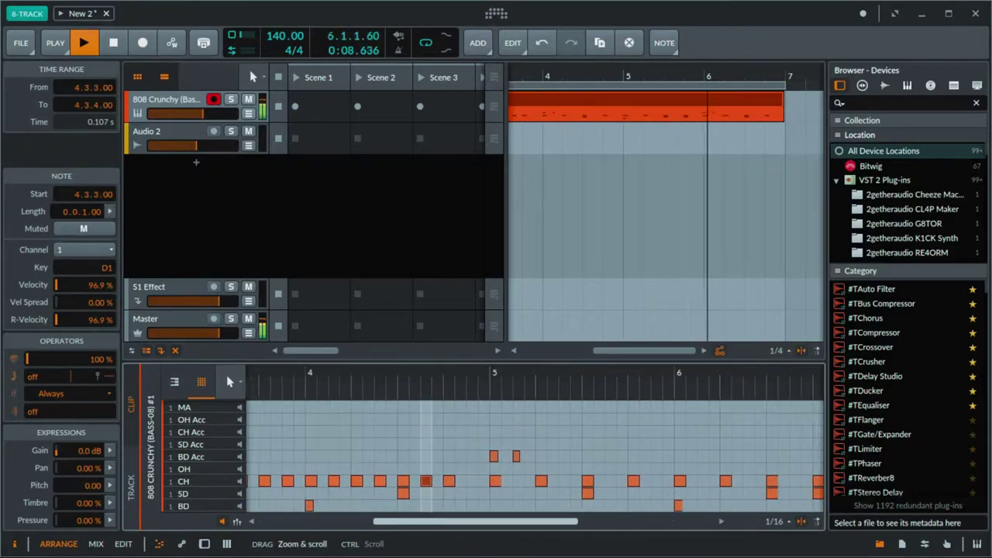
double_click(453, 482)
Step: Add in-between CH notes in bar 5 at 5.1.3, 5.2.3, 5.3.3 and 5.4.3
double_click(498, 481)
double_click(545, 482)
double_click(591, 482)
double_click(636, 481)
Step: Add in-between CH notes in bar 6 at 6.1.3, 6.2.3, 6.3.3 and 6.4.3
double_click(682, 481)
double_click(738, 481)
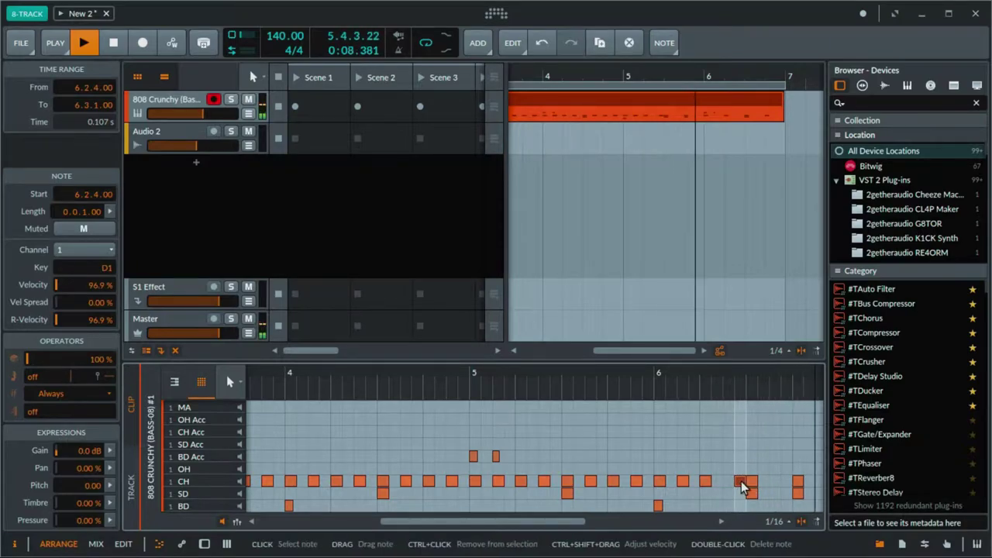
drag(742, 482, 730, 481)
drag(558, 520, 682, 523)
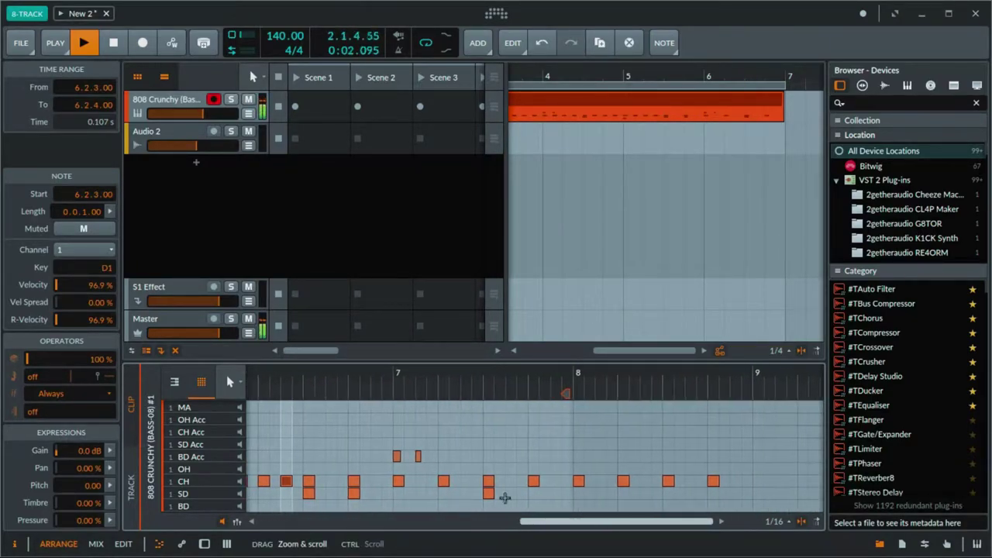
double_click(331, 481)
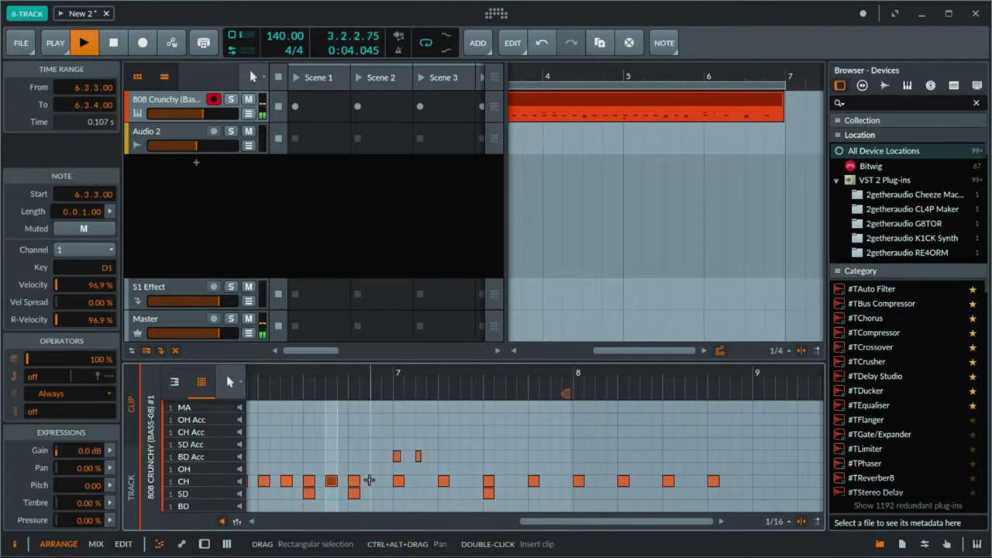
double_click(376, 482)
Step: Add in-between CH notes in bar 7 at 7.1.3, 7.2.3, 7.3.3 and 7.4.3
double_click(421, 482)
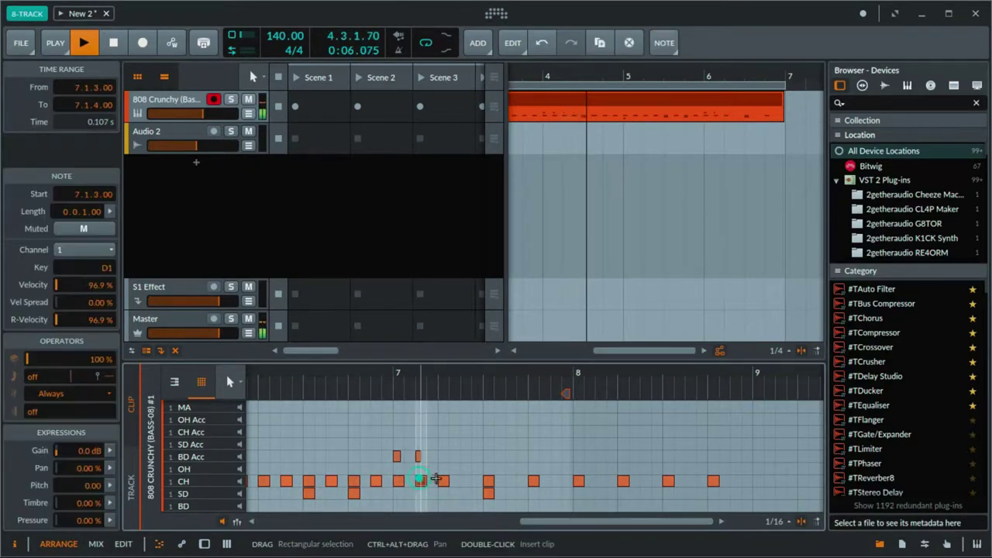
double_click(466, 482)
double_click(511, 481)
double_click(556, 482)
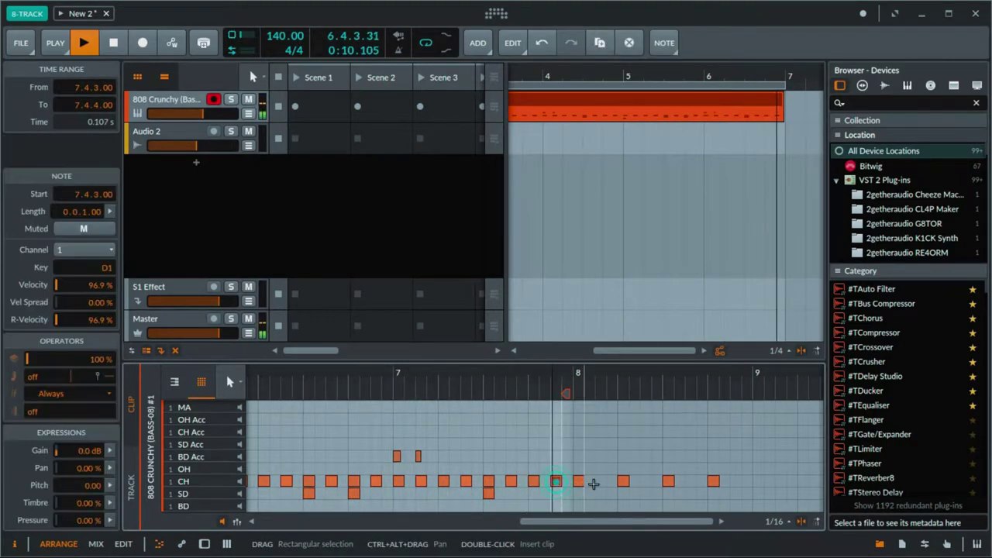
Step: Delete all CH notes from 8.1.1 onward, beyond the end of the clip
double_click(603, 481)
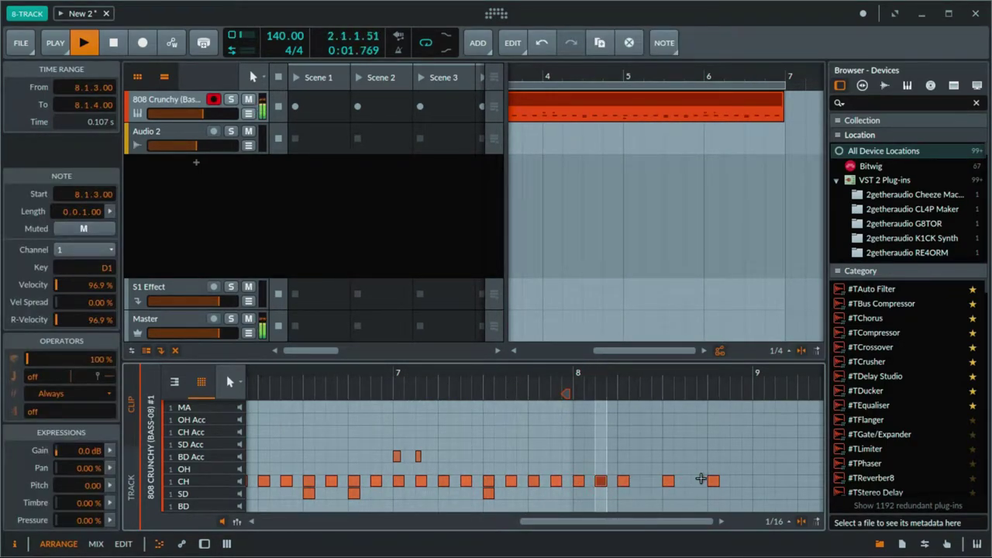
drag(723, 458, 571, 492)
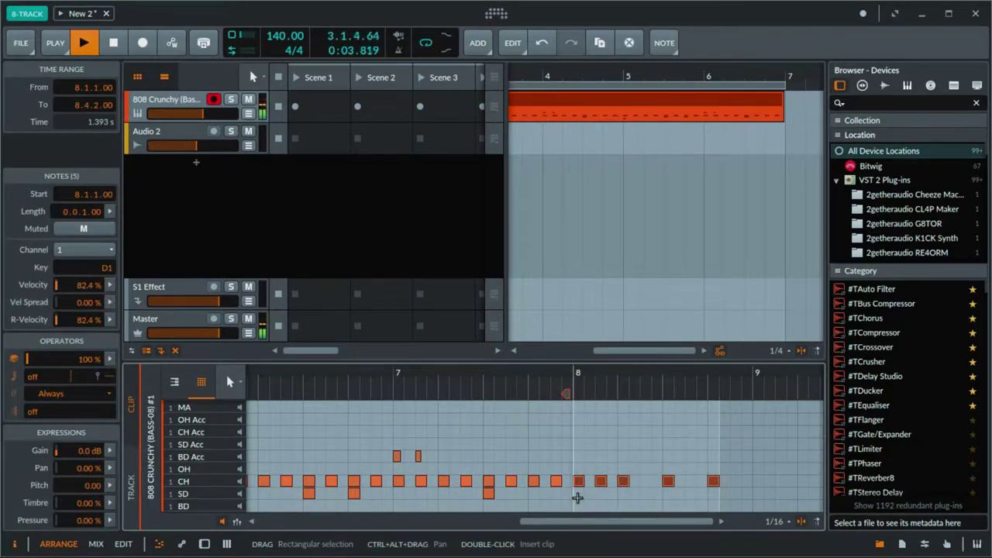
key(Delete)
drag(525, 521, 384, 514)
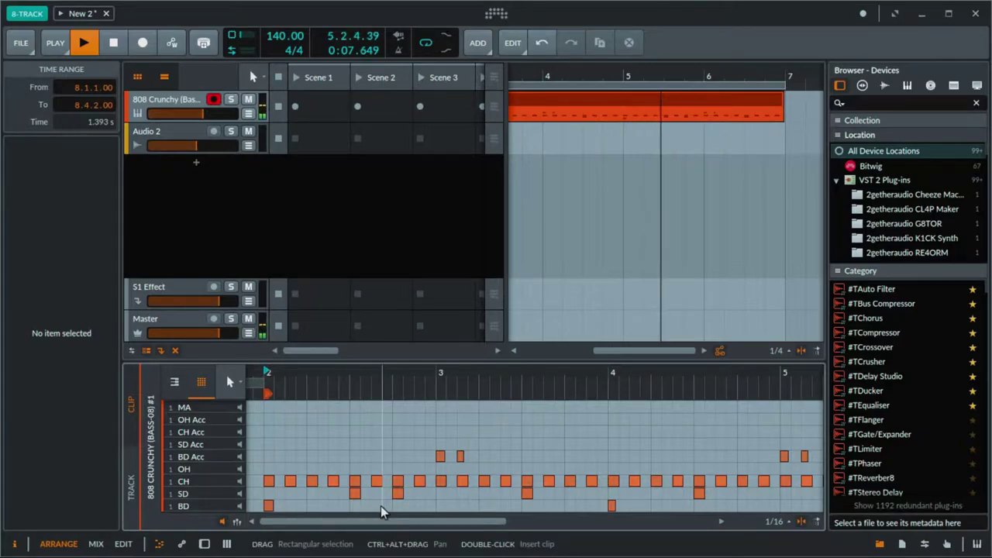
Step: Fine-tune the CH channel's volume in the mixer and check the drum machine's pads
key(alt+2)
drag(383, 274, 352, 268)
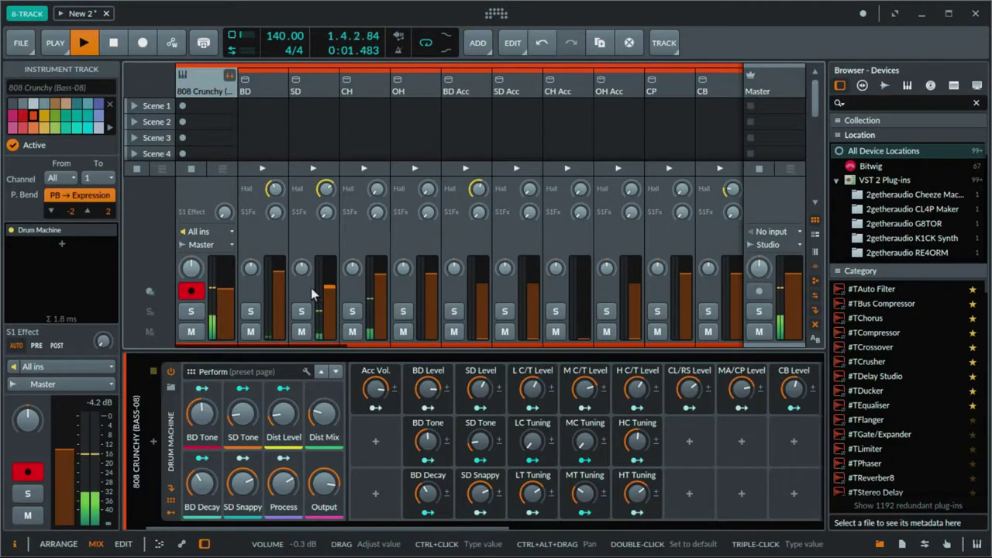
drag(500, 535, 899, 548)
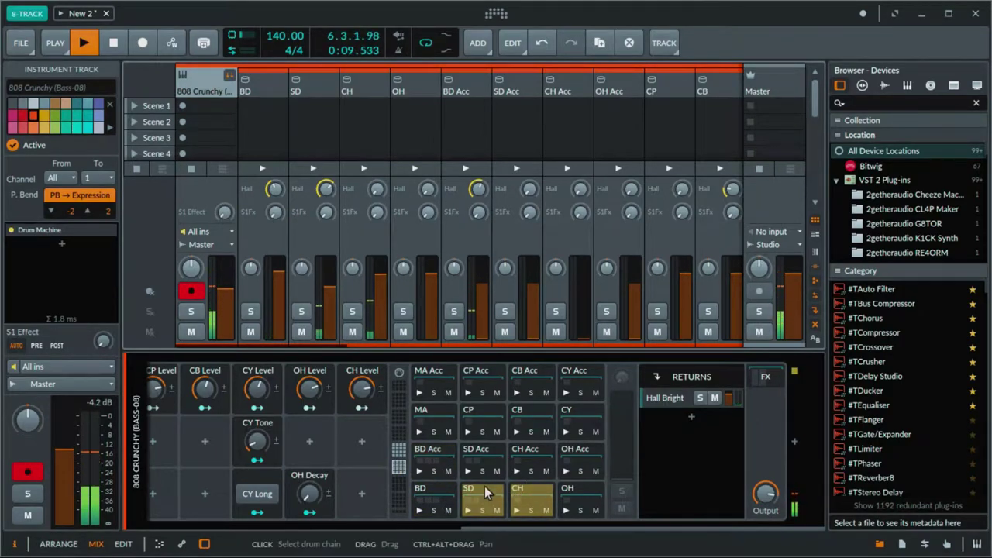
key(alt+1)
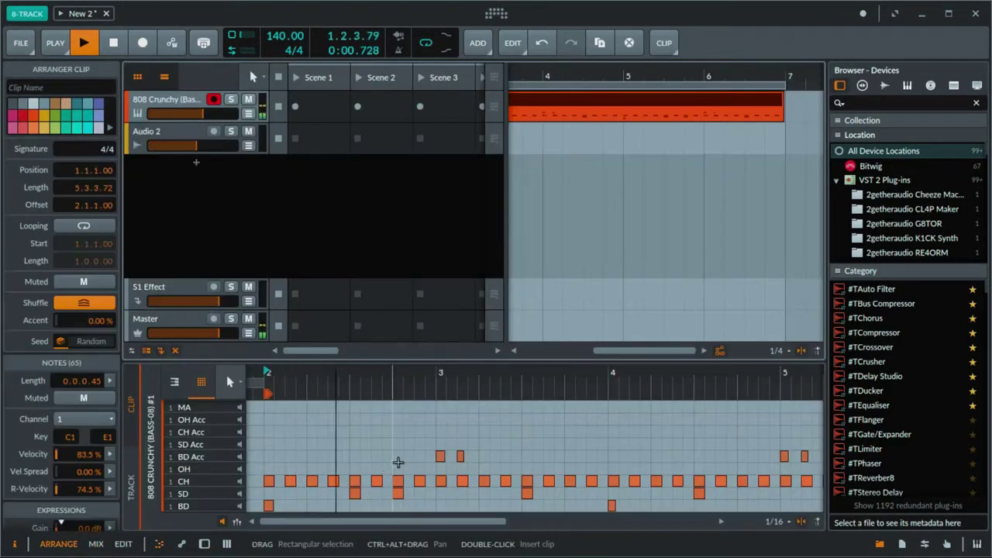
Step: Stop playback and move the SD note at 2.4.1 up to the SD Acc row
click(460, 457)
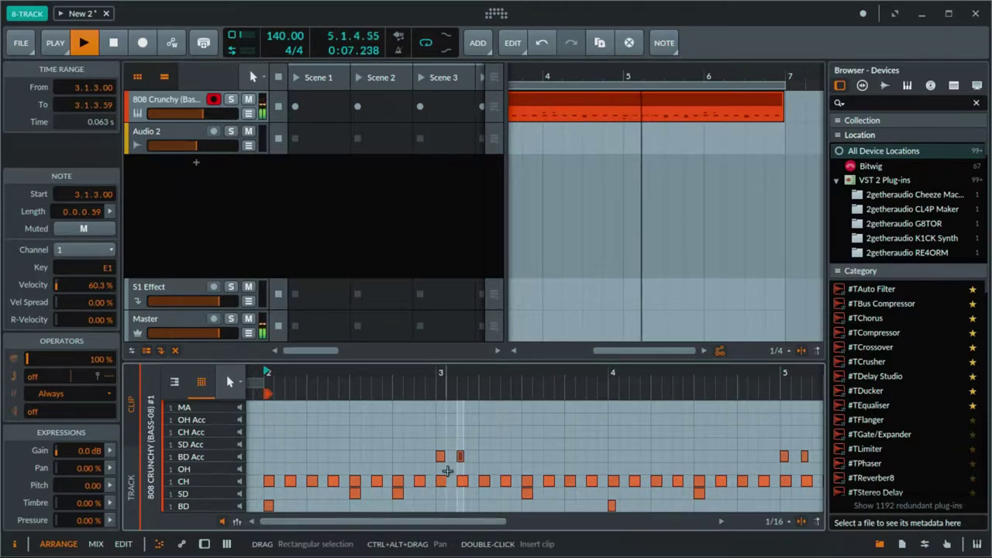
click(398, 494)
drag(398, 493, 403, 482)
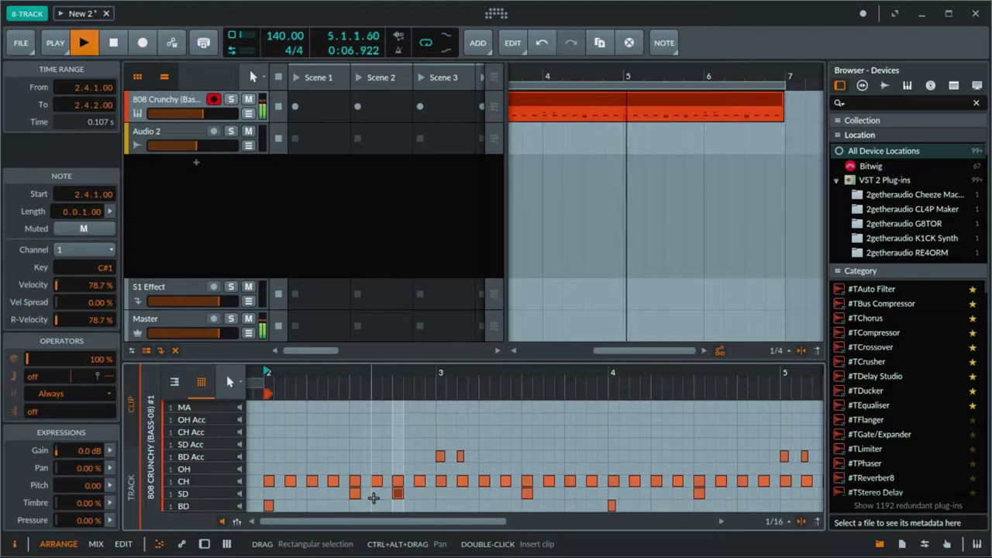
click(459, 456)
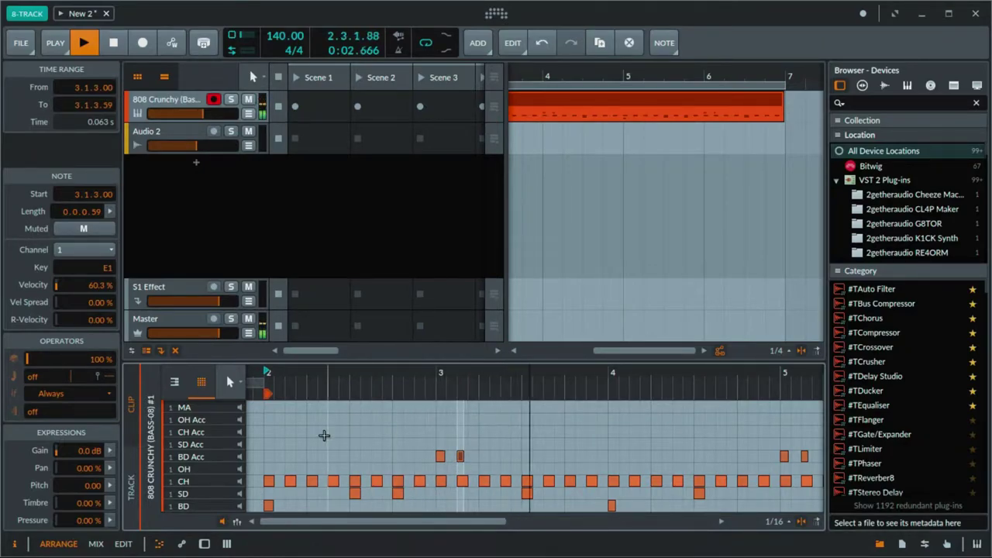
click(396, 494)
drag(397, 496, 399, 457)
key(space)
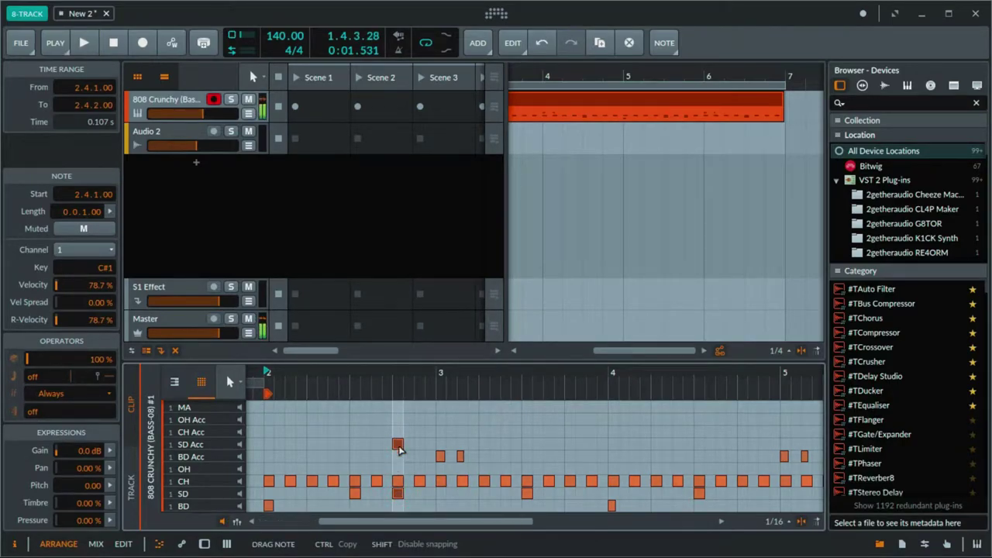
drag(397, 444, 398, 443)
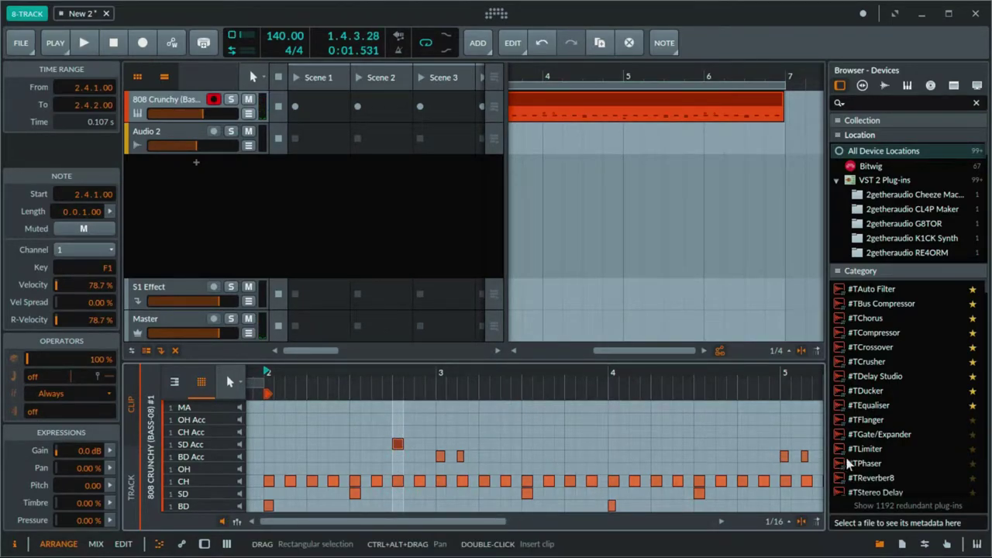
Step: Move the SD note at 6.4.1 up to the SD Acc row and restart playback
drag(806, 456, 806, 443)
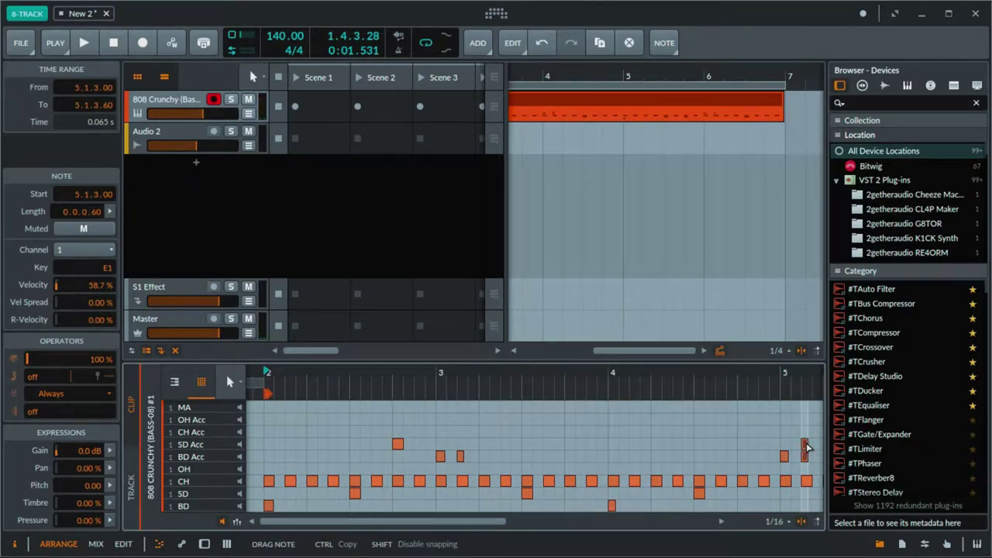
drag(806, 460, 806, 460)
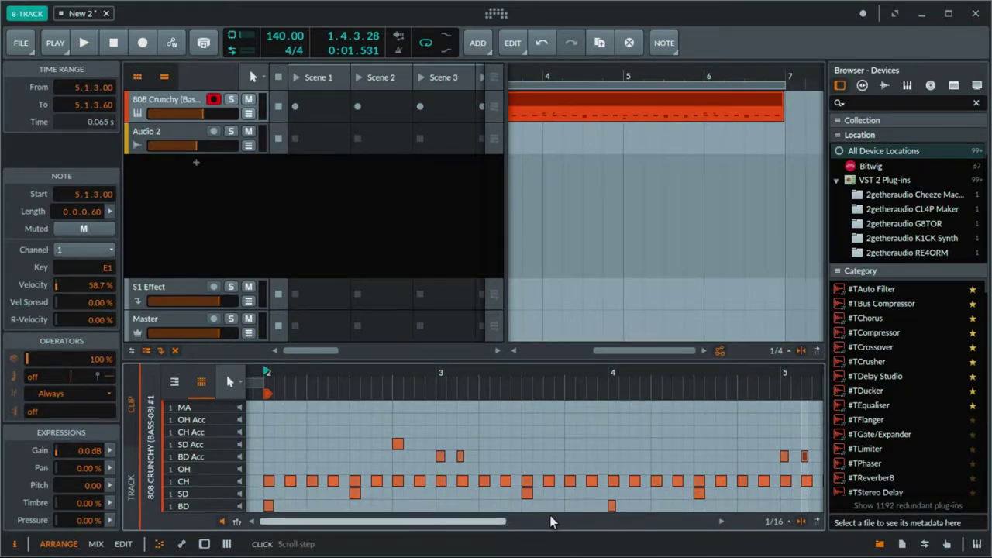
drag(489, 526, 604, 525)
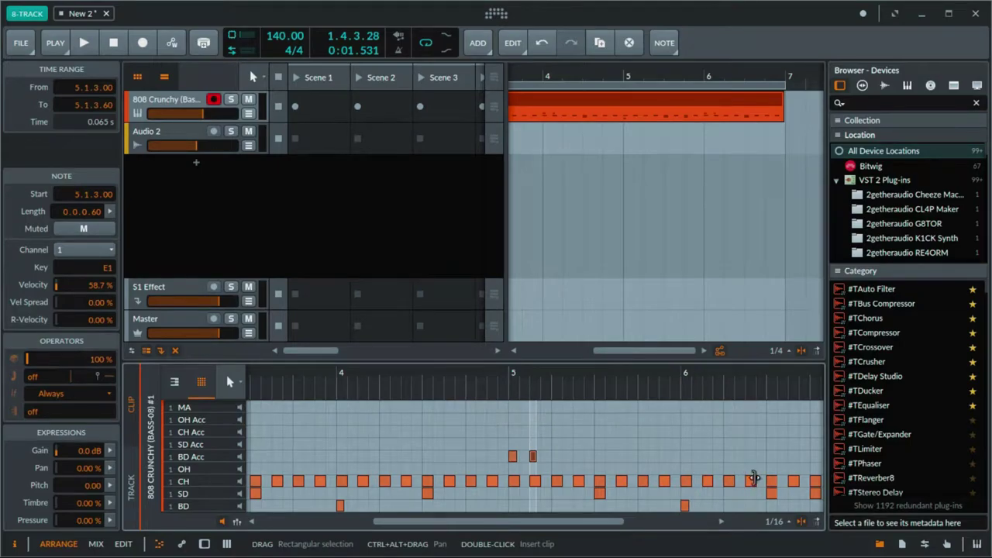
double_click(814, 493)
drag(814, 493, 769, 475)
drag(730, 449, 730, 449)
key(space)
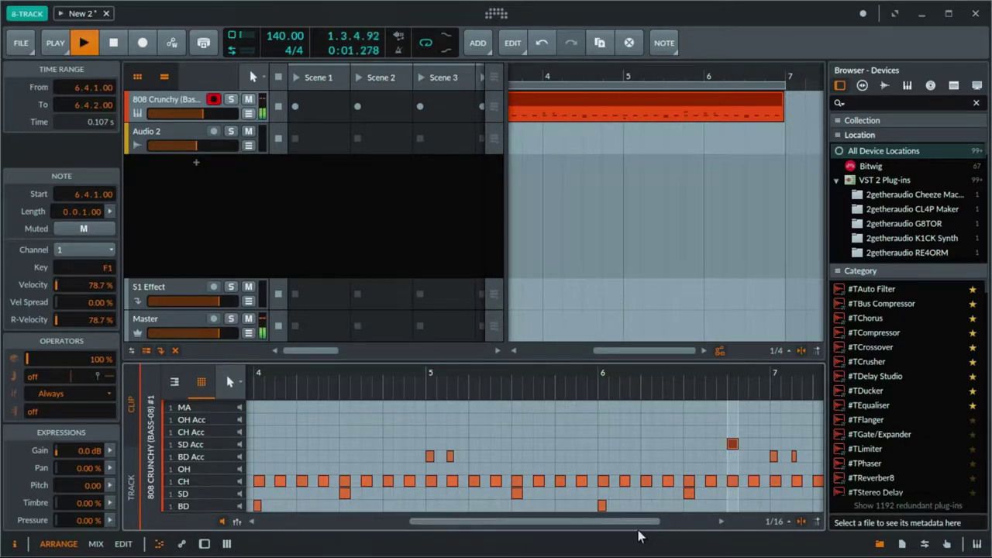
Step: Add an SD Acc note at 4.3.4, between the snare and the accented bass drum of bar 5
drag(639, 521, 573, 513)
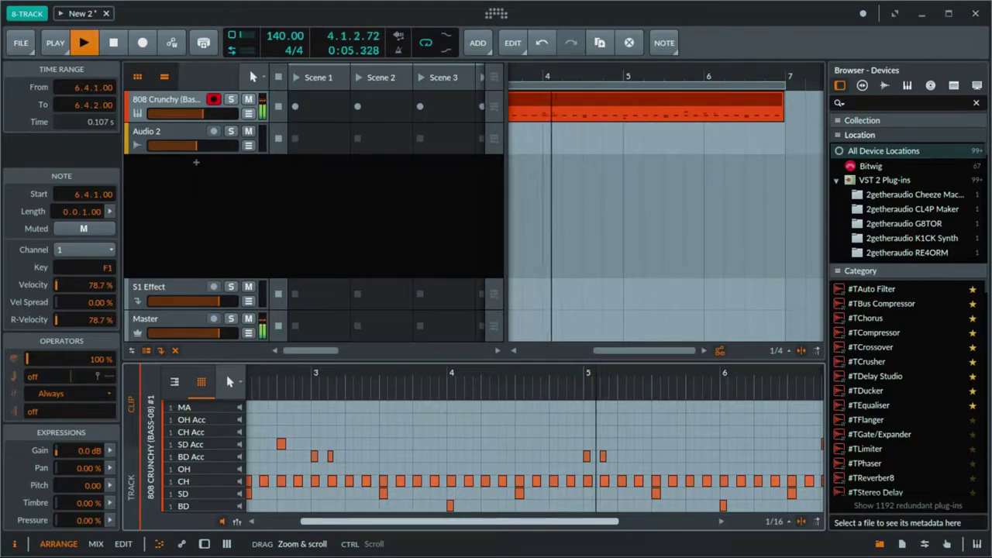
drag(574, 513, 419, 524)
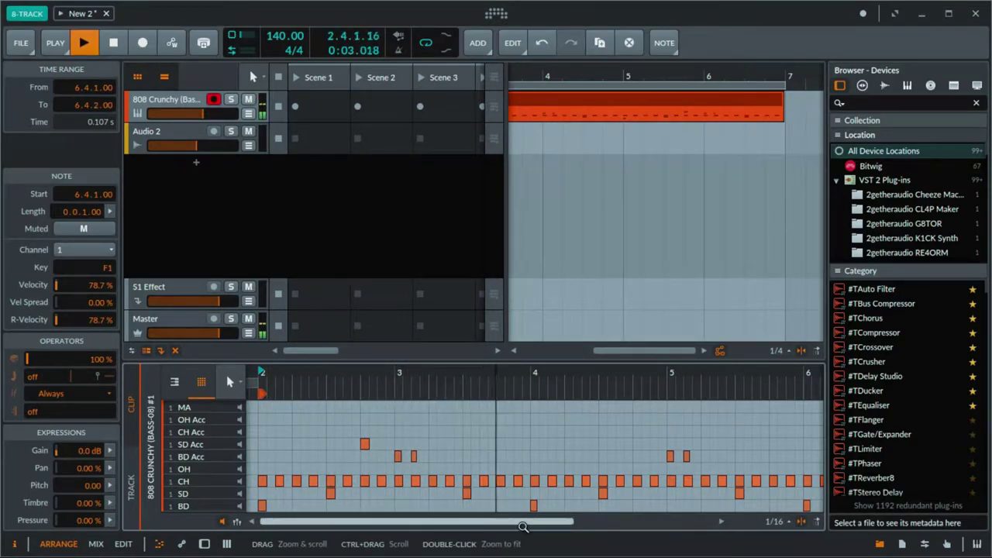
drag(428, 521, 517, 525)
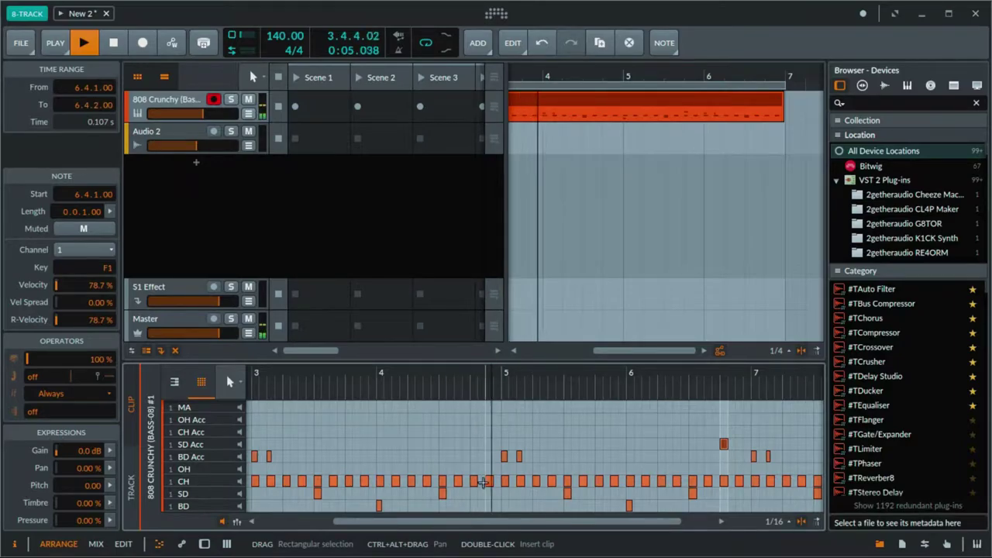
click(469, 442)
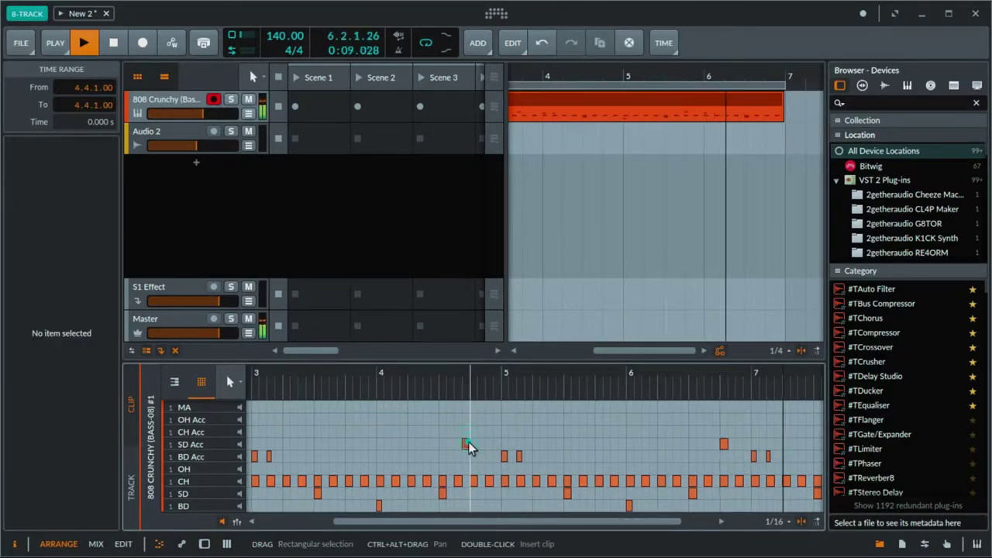
double_click(468, 443)
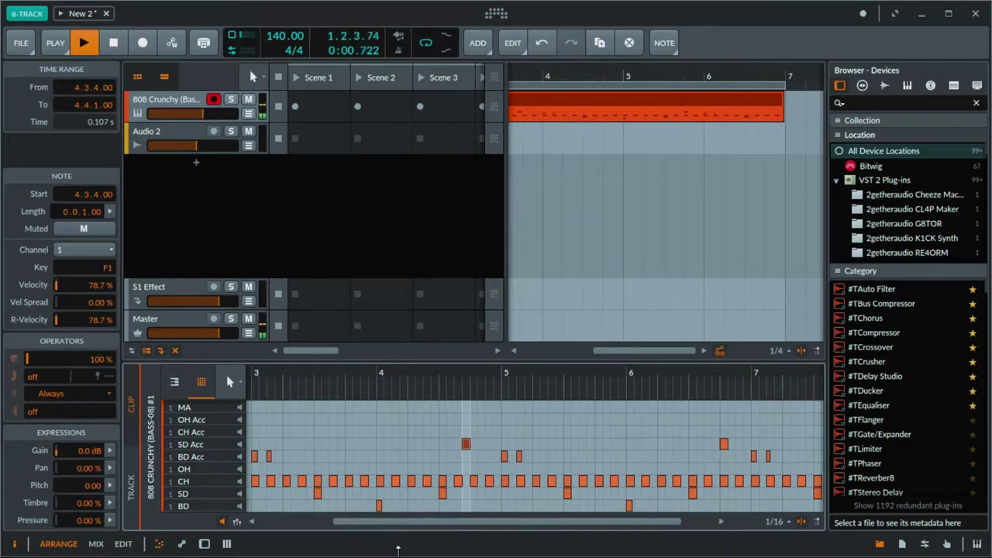
Step: Try to change the SD Acc channel's volume in the mixer while the beat plays
key(Tab)
key(Tab)
key(Tab)
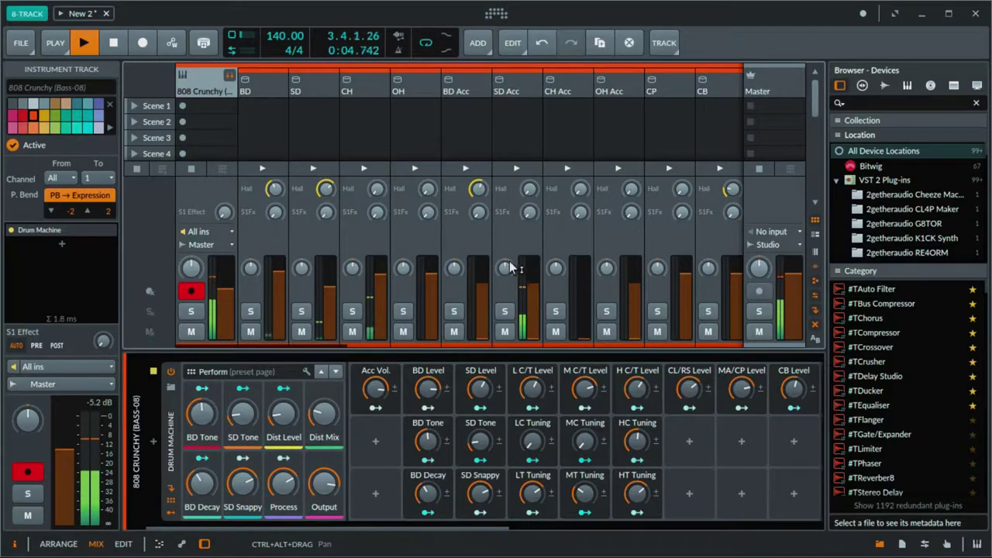
drag(537, 269, 535, 339)
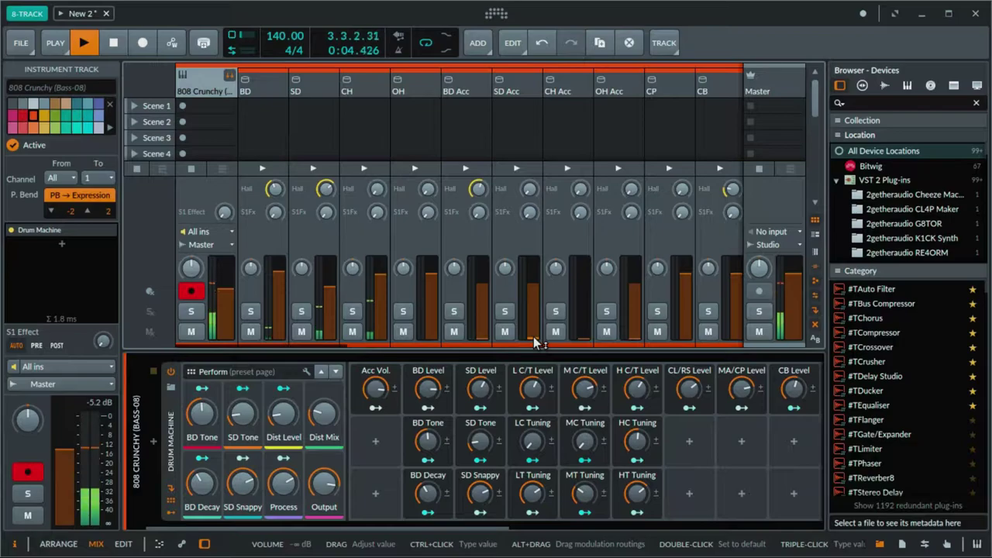
key(alt+1)
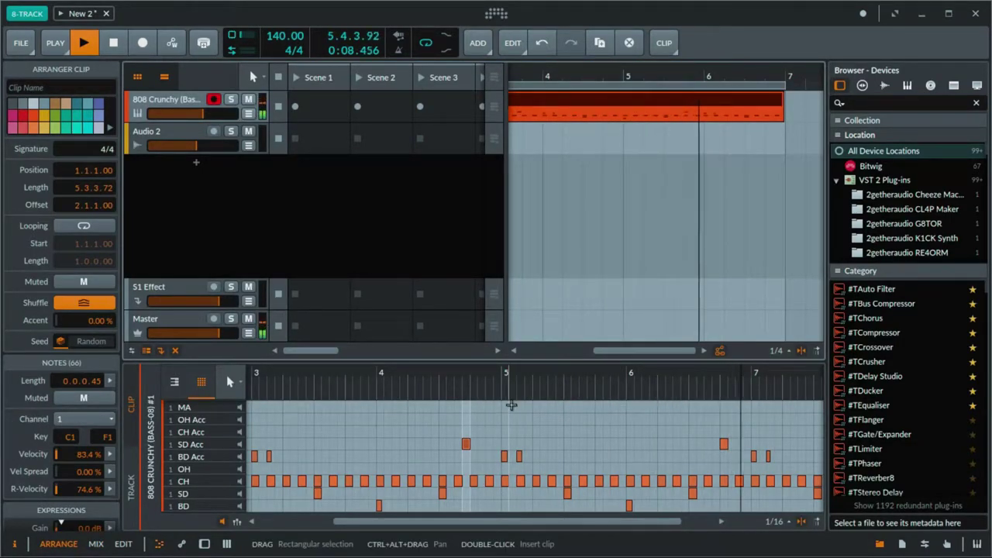
Step: Move the SD Acc notes in bars 2, 4 and 6 down to the SD row, shifting the one at 4.3.4 to 4.4.1
click(468, 440)
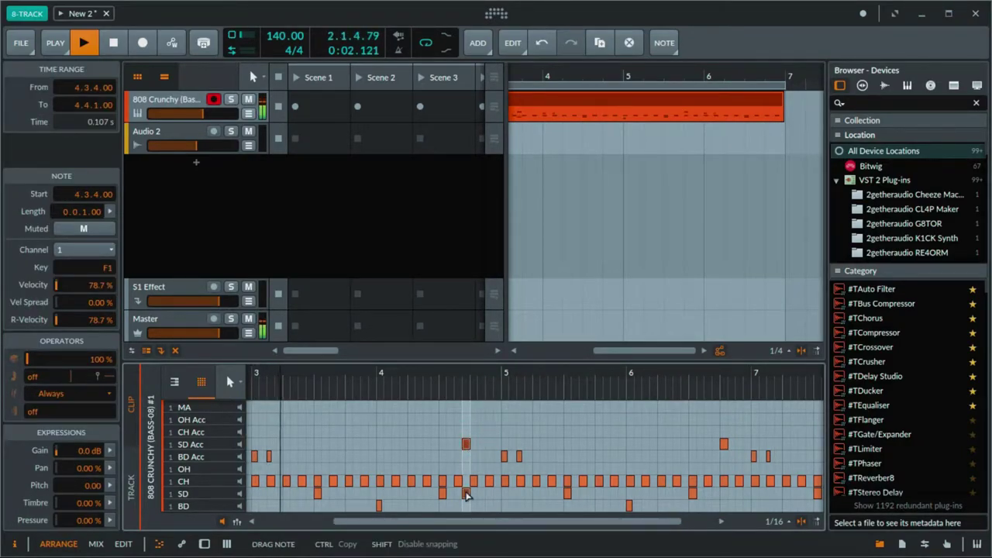
drag(479, 498, 478, 498)
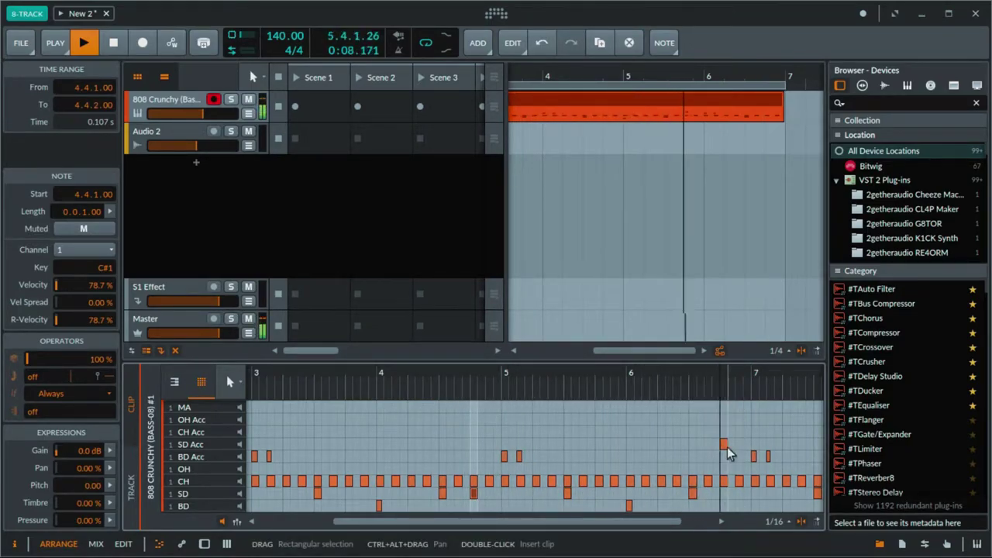
drag(726, 447, 727, 494)
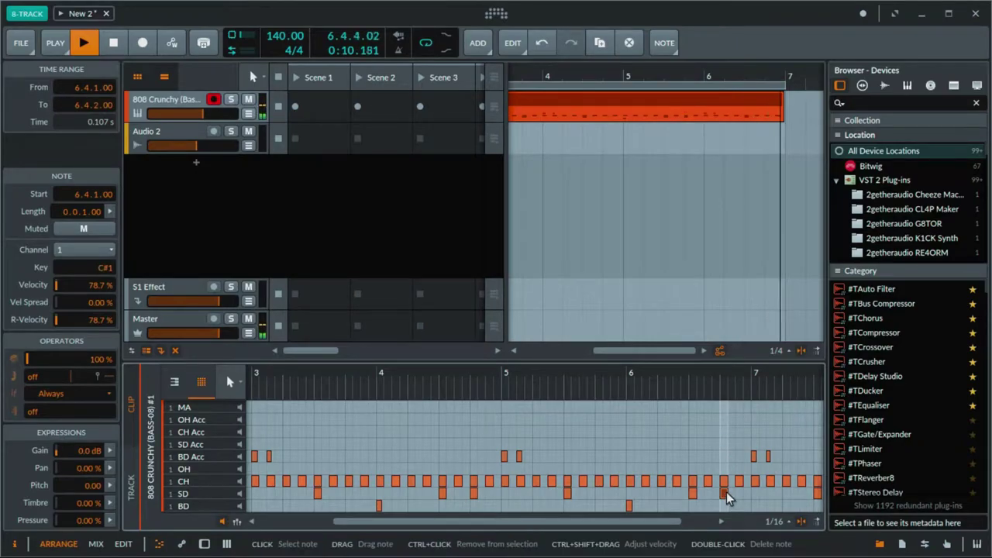
key(alt+2)
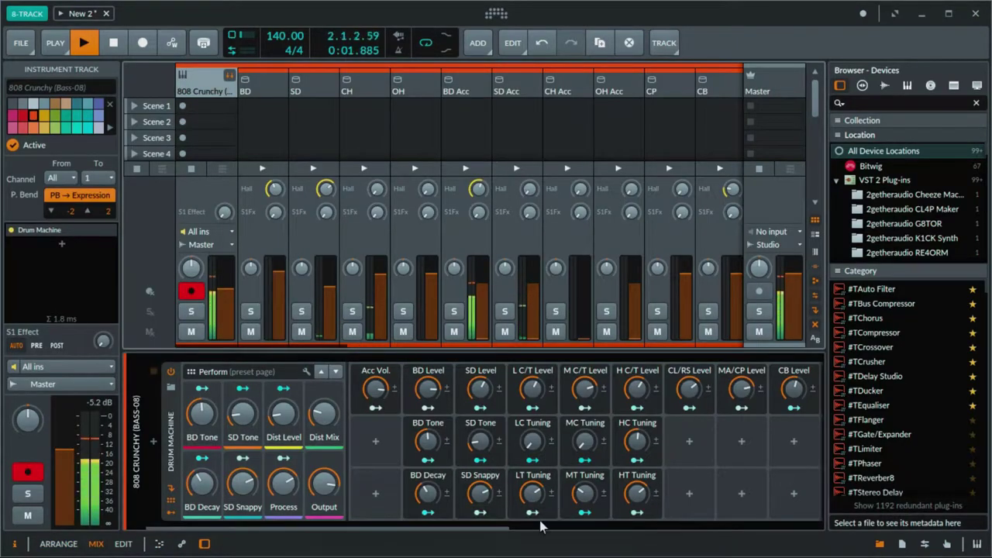
key(alt+1)
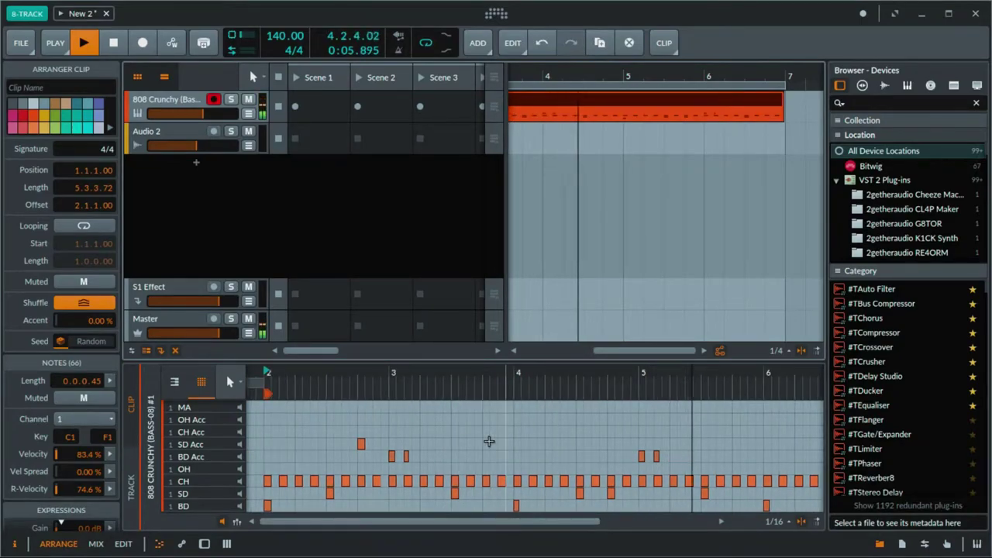
drag(365, 449, 357, 509)
Step: Set the bass drum's BD Level to 85 %, lower its BD Tone and lengthen its BD Decay
key(alt+2)
drag(468, 528, 554, 539)
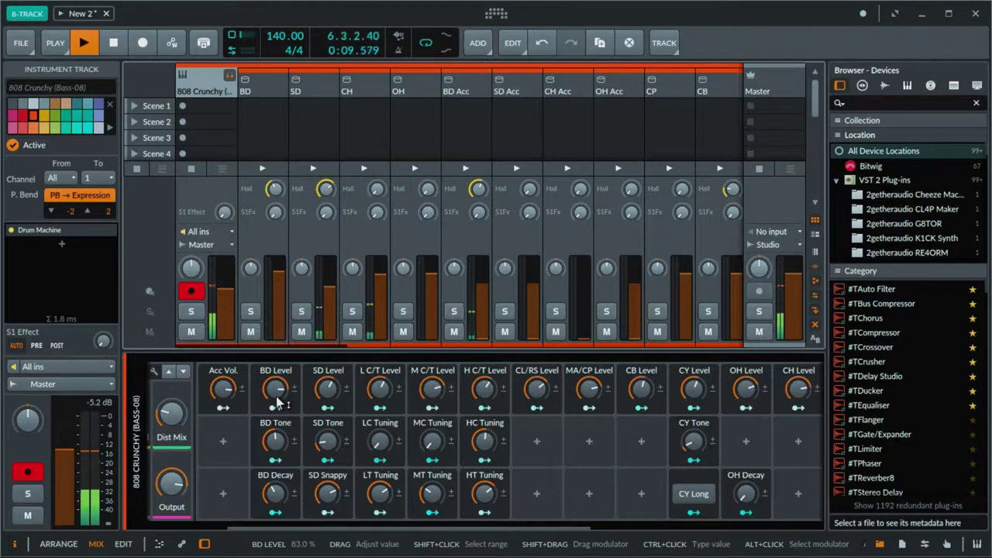
drag(279, 403, 279, 440)
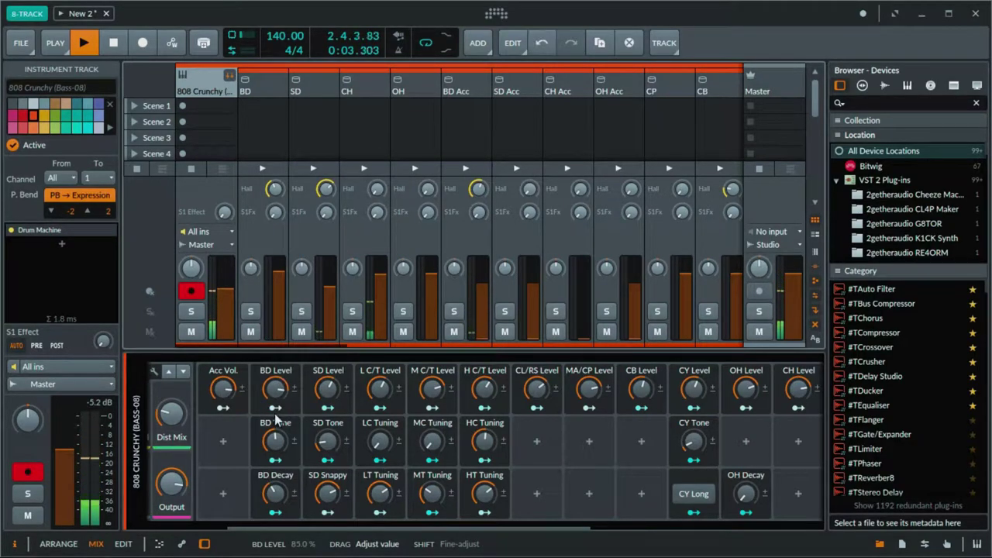
drag(275, 440, 275, 437)
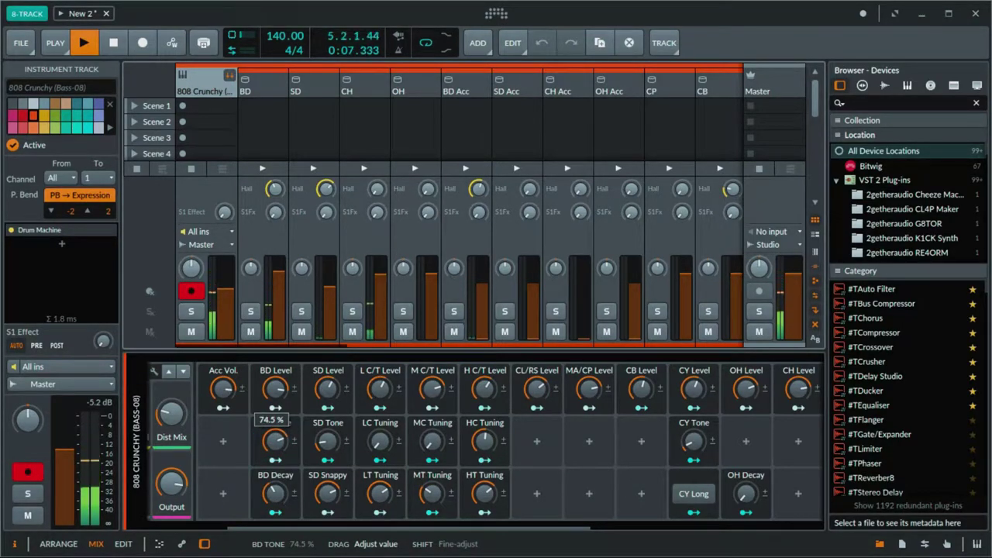
mouse_move(275, 436)
mouse_down()
mouse_move(279, 499)
mouse_move(275, 441)
mouse_move(282, 451)
mouse_move(284, 443)
mouse_up()
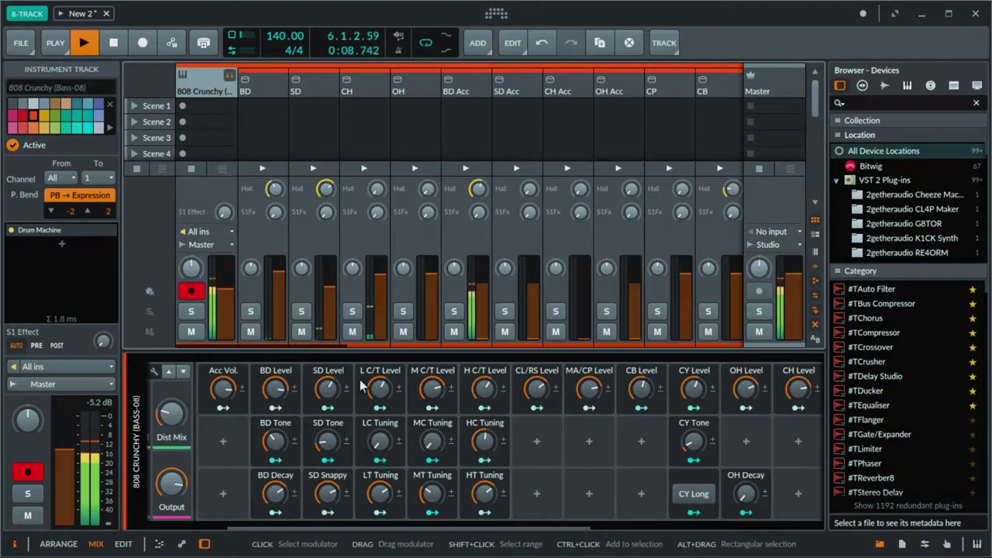
Step: Set the snare's SD Tone to about 34 % and its SD Snappy to about 62.5 %
drag(328, 491, 328, 492)
drag(328, 441, 327, 440)
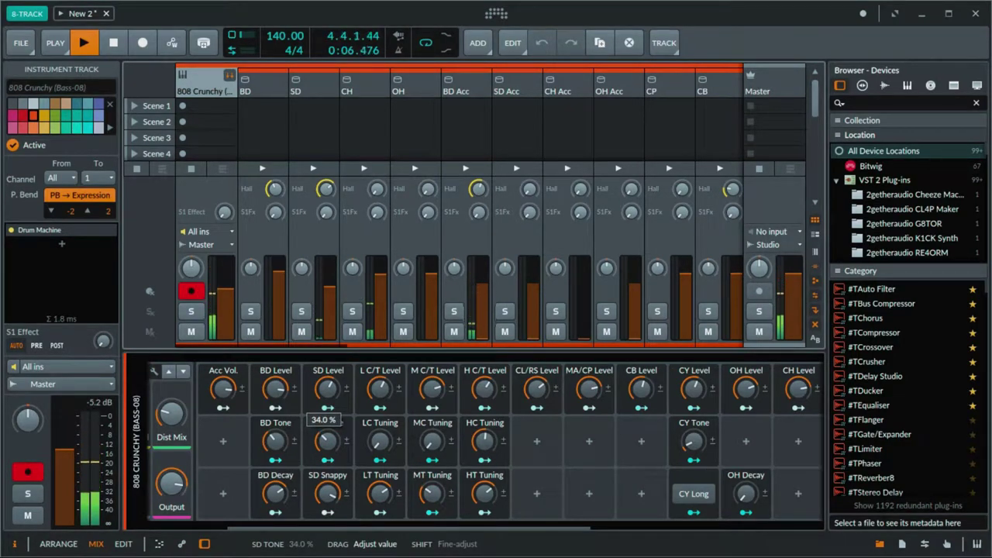
drag(327, 440, 327, 440)
drag(328, 491, 328, 492)
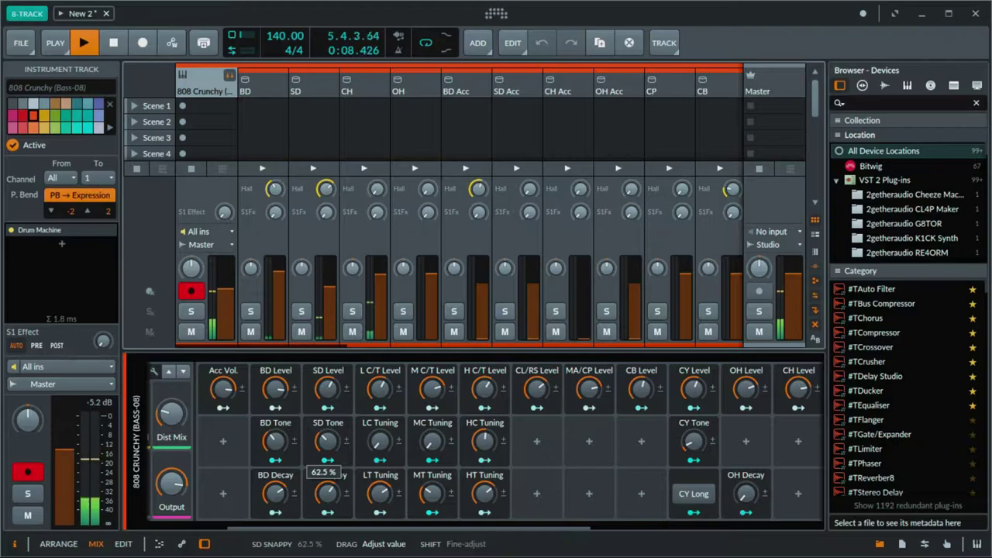
drag(328, 491, 329, 500)
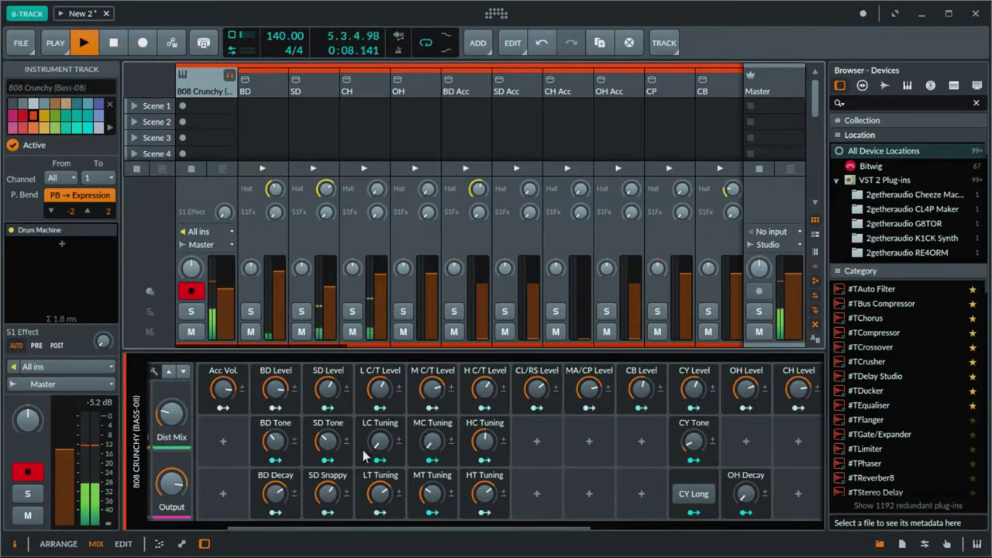
Step: Raise the snare's SD Level and SD Snappy slightly and set its SD Tone to about 39 %
mouse_move(327, 493)
mouse_down()
mouse_move(327, 479)
mouse_move(328, 489)
mouse_up()
drag(328, 390, 327, 384)
drag(327, 441, 335, 455)
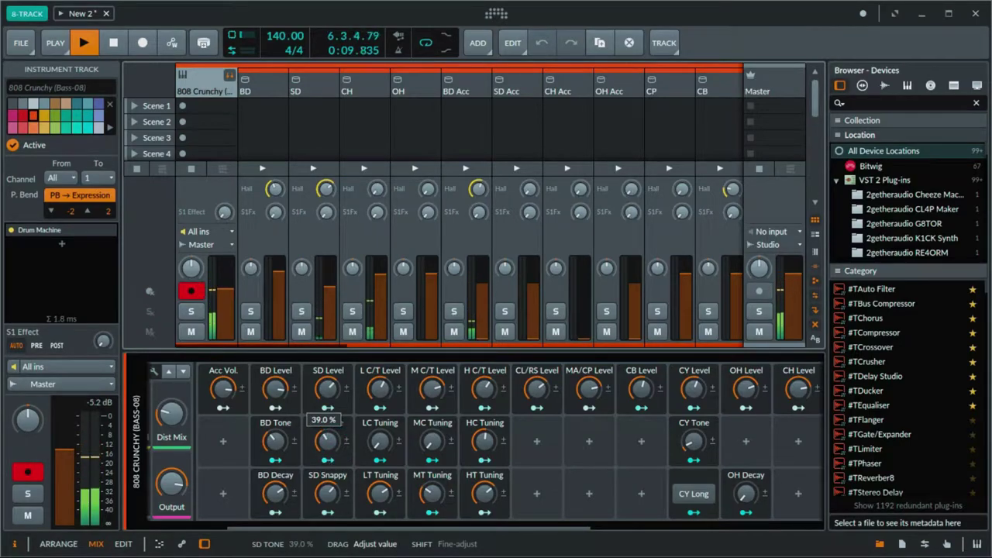
drag(335, 445, 335, 445)
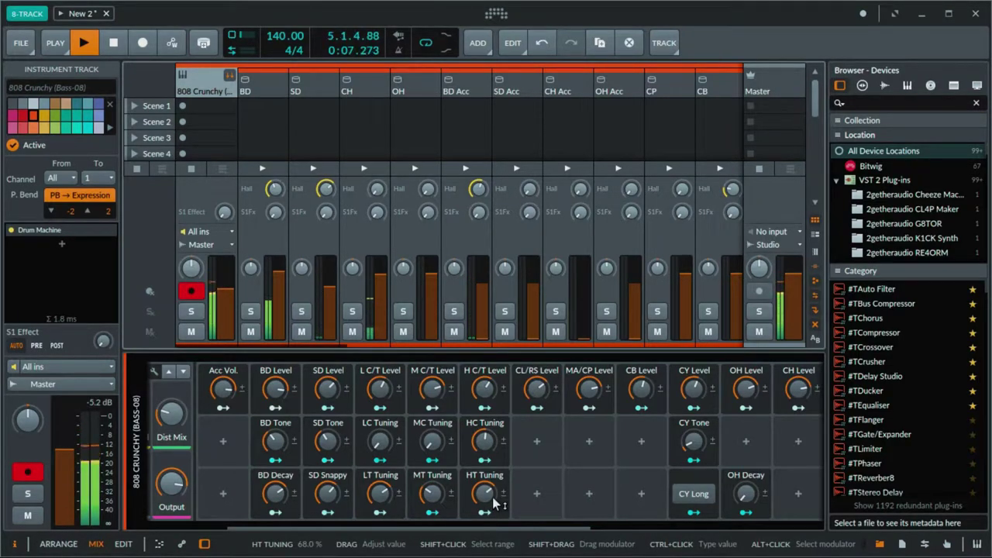
Step: Set the high conga/tom's H C/T Level to about 27 % and HT Tuning to about 15.5 %, and lower its HC Tuning
drag(492, 497, 492, 518)
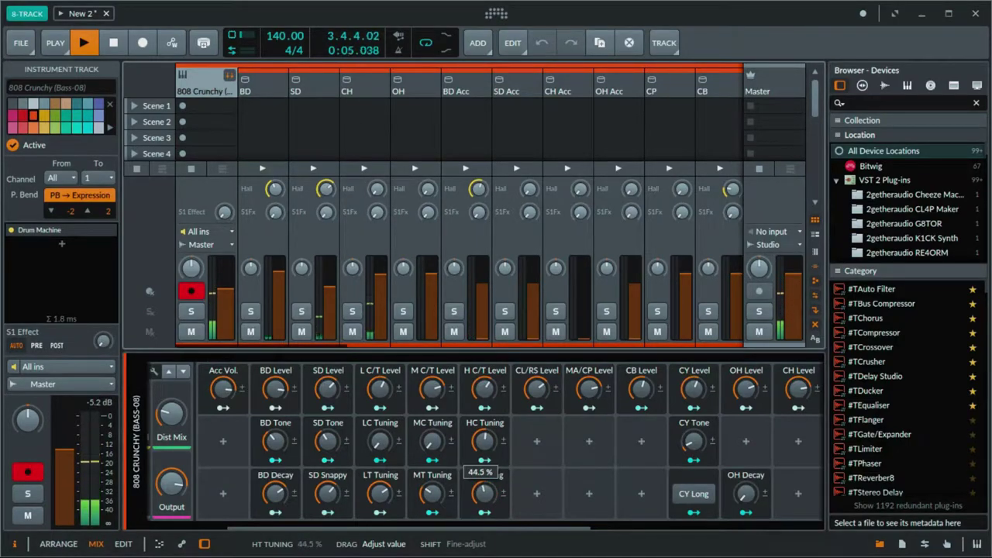
drag(484, 440, 484, 457)
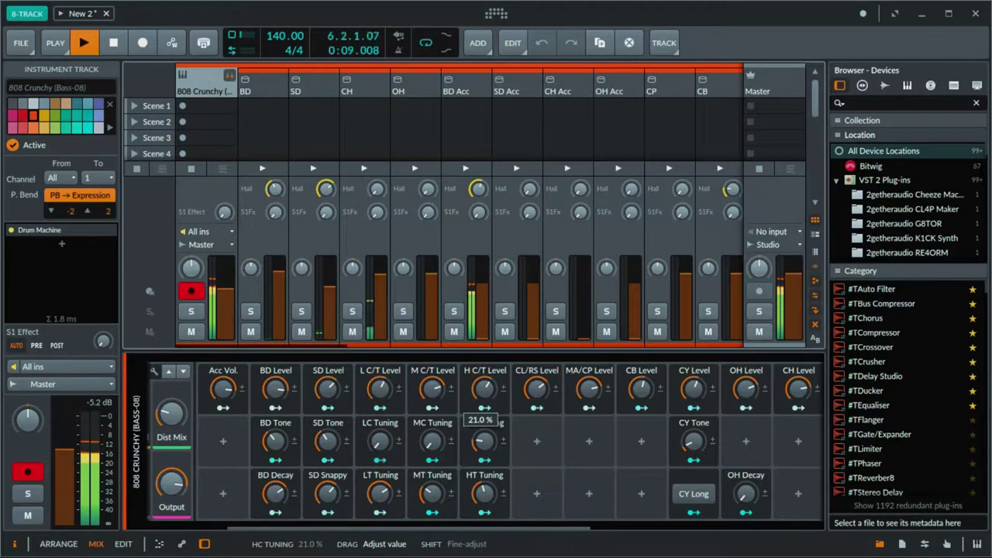
drag(483, 389, 484, 401)
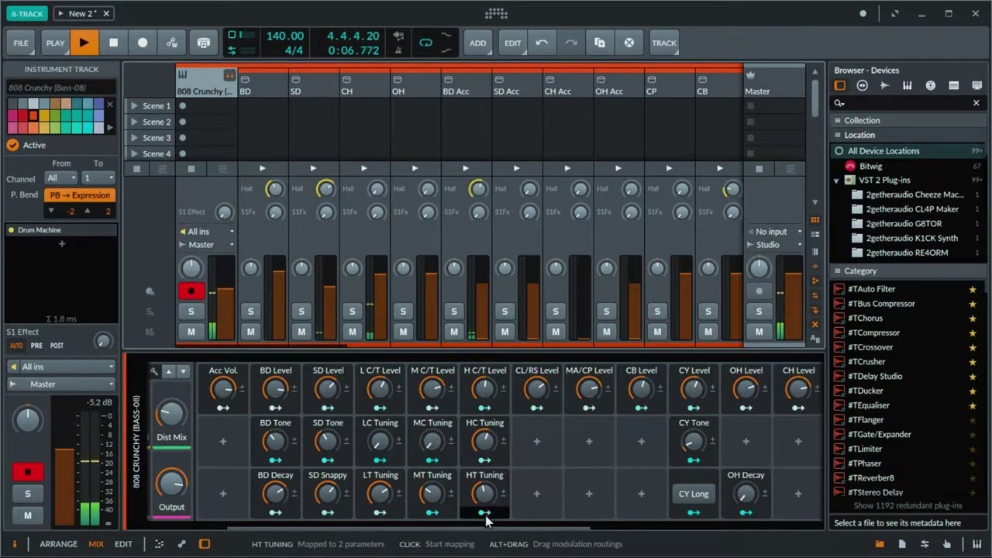
drag(537, 526, 691, 545)
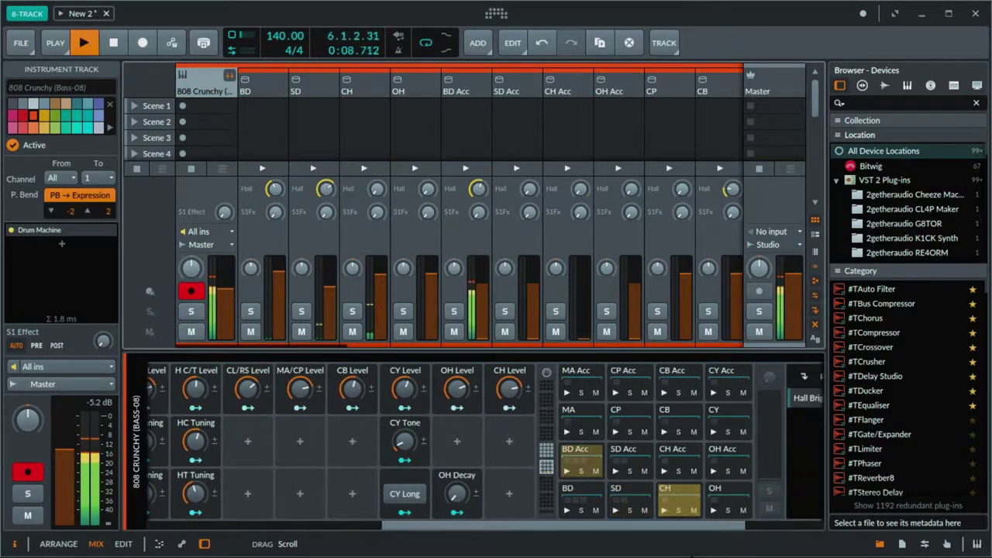
drag(691, 545, 454, 545)
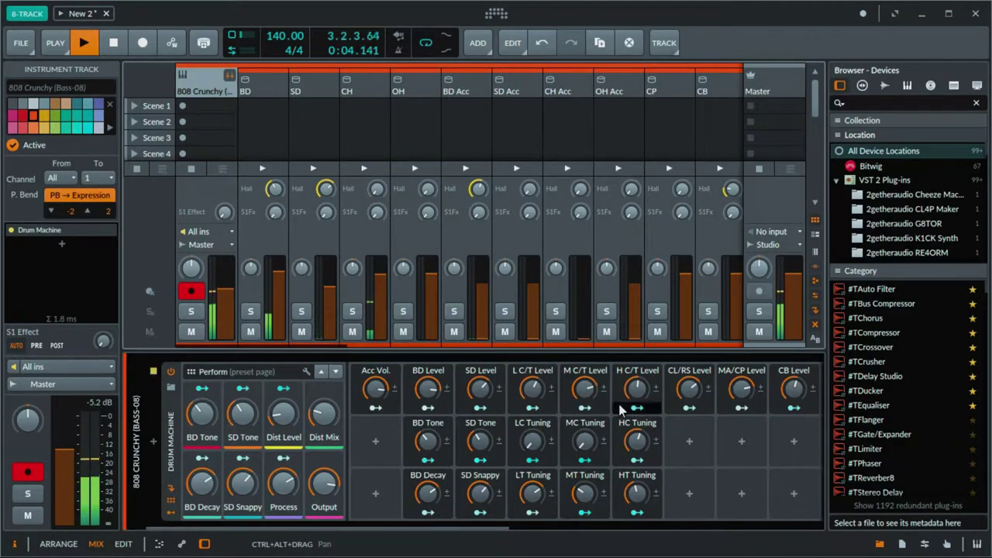
drag(636, 395, 637, 389)
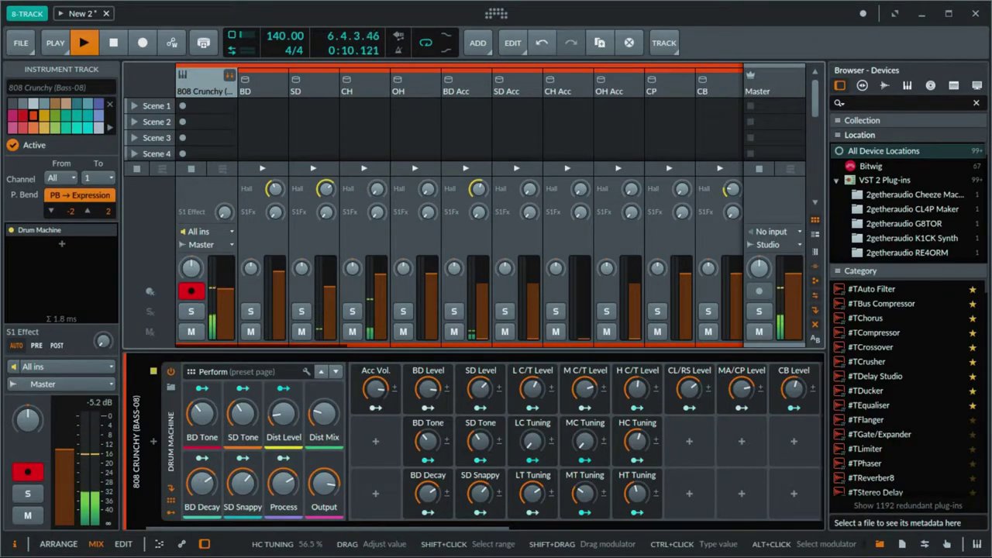
drag(636, 440, 637, 439)
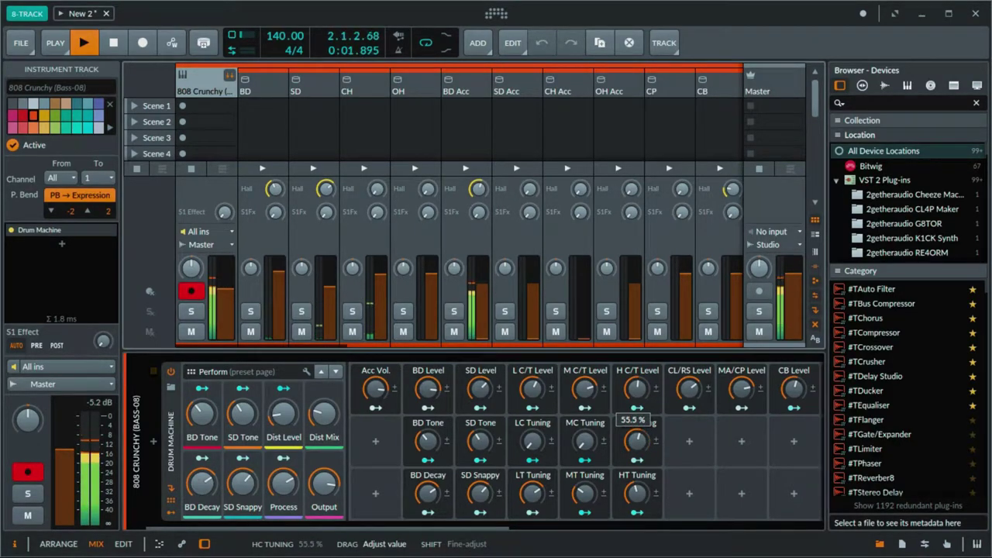
mouse_move(637, 440)
mouse_down()
mouse_move(637, 469)
mouse_move(636, 440)
mouse_up()
mouse_move(636, 493)
mouse_down()
mouse_move(636, 479)
mouse_move(636, 512)
mouse_up()
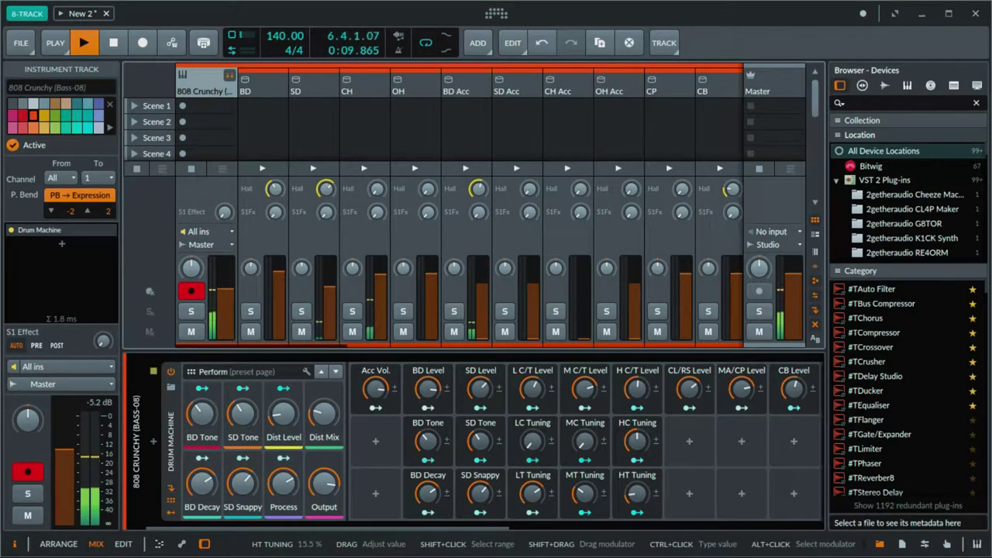
drag(636, 440, 632, 382)
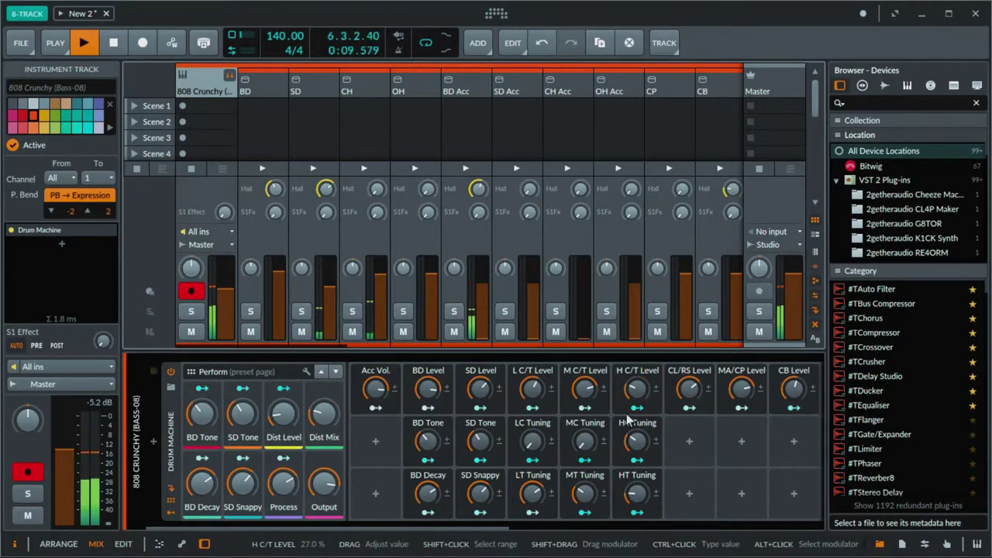
Step: Select the CH pad of the Drum Machine, and open the Reverb on its Hall Bright return
drag(279, 527, 704, 544)
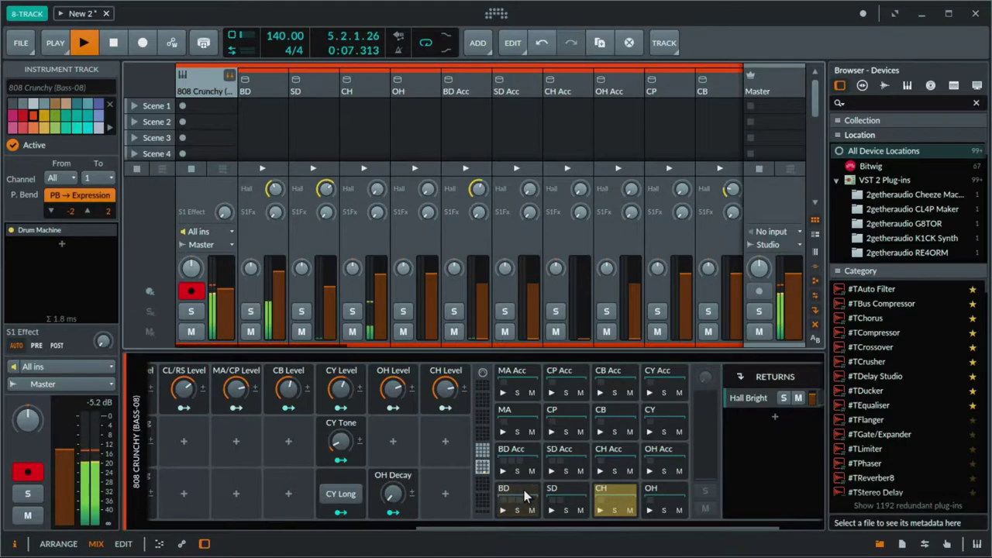
click(619, 496)
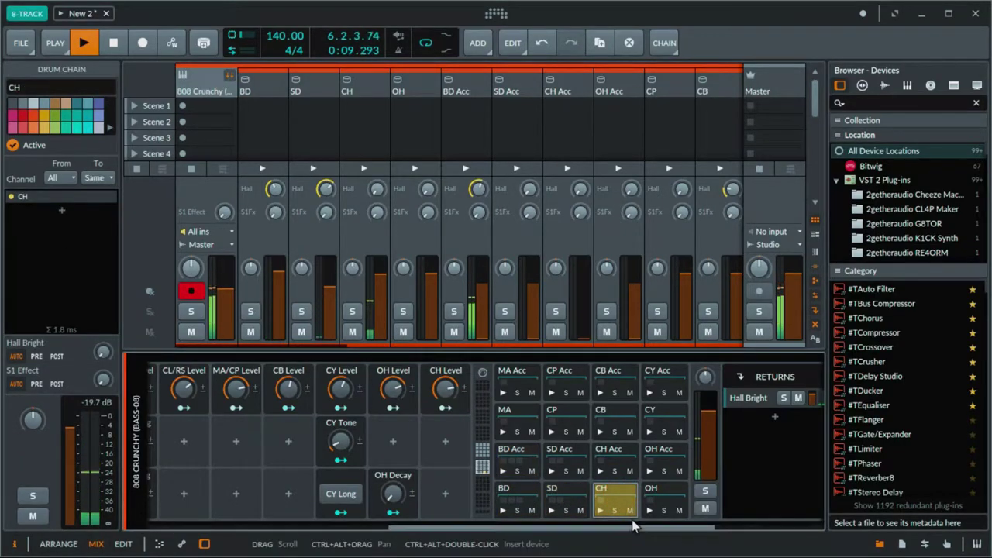
drag(440, 533, 603, 549)
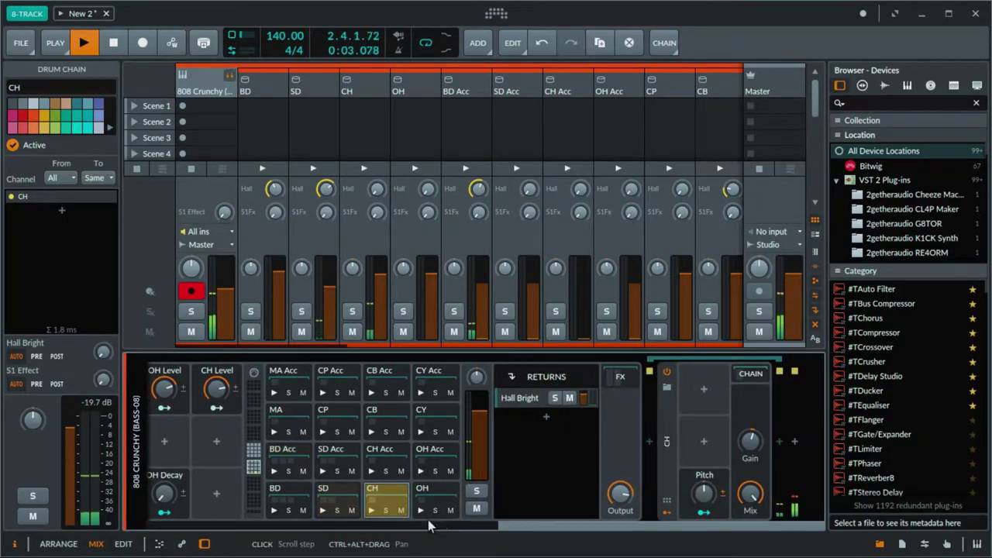
click(385, 496)
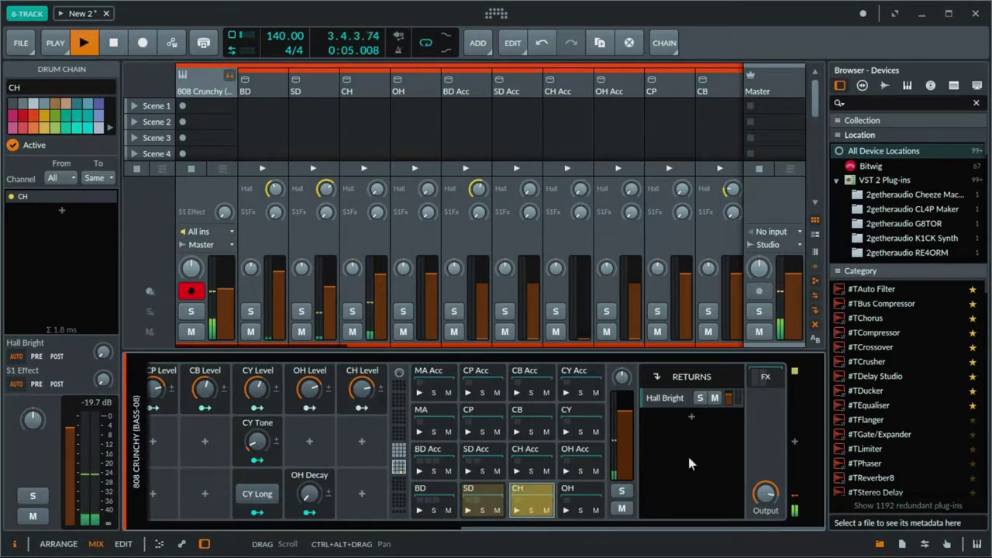
click(688, 378)
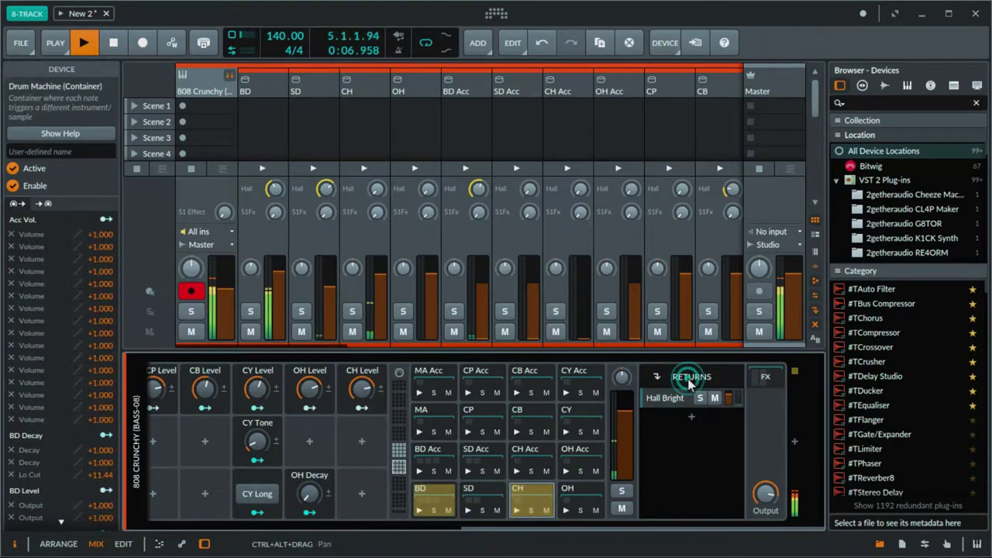
click(646, 527)
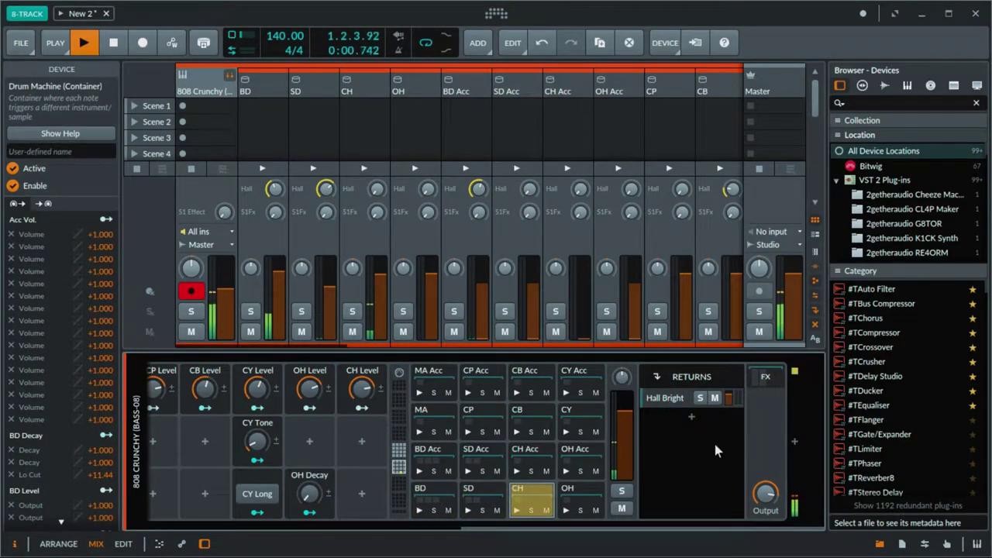
click(668, 397)
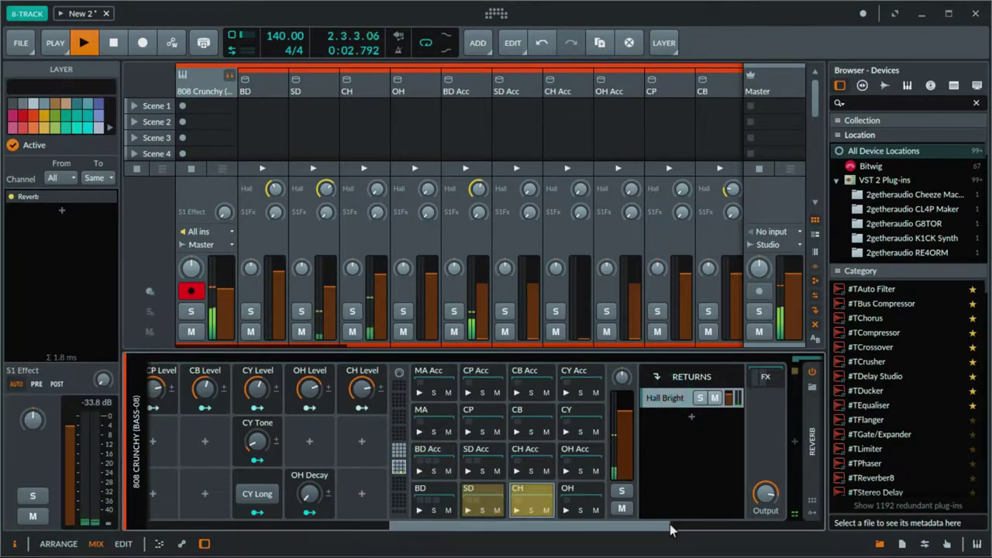
drag(670, 528, 793, 545)
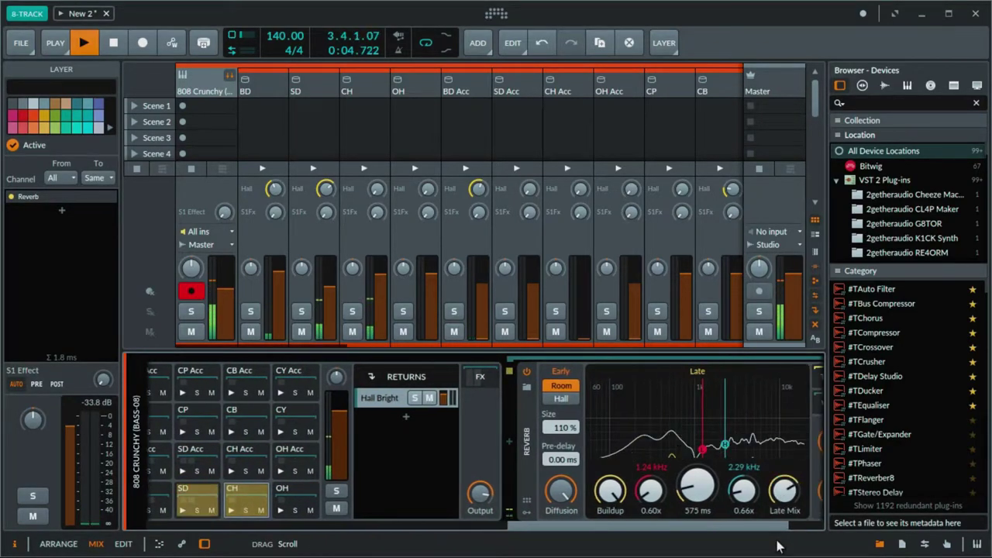
Step: Set the Hall Bright Reverb's low-band factor to 0.88x and its high-band factor to 0.69x
drag(609, 490, 609, 461)
mouse_move(652, 490)
mouse_down()
mouse_move(651, 469)
mouse_move(651, 483)
mouse_up()
drag(651, 488, 650, 473)
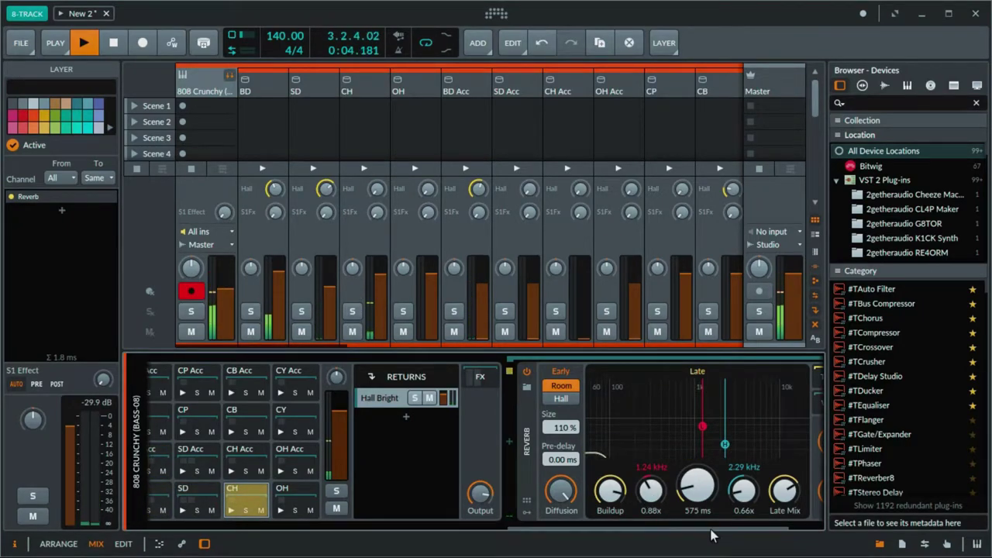
drag(732, 532, 788, 535)
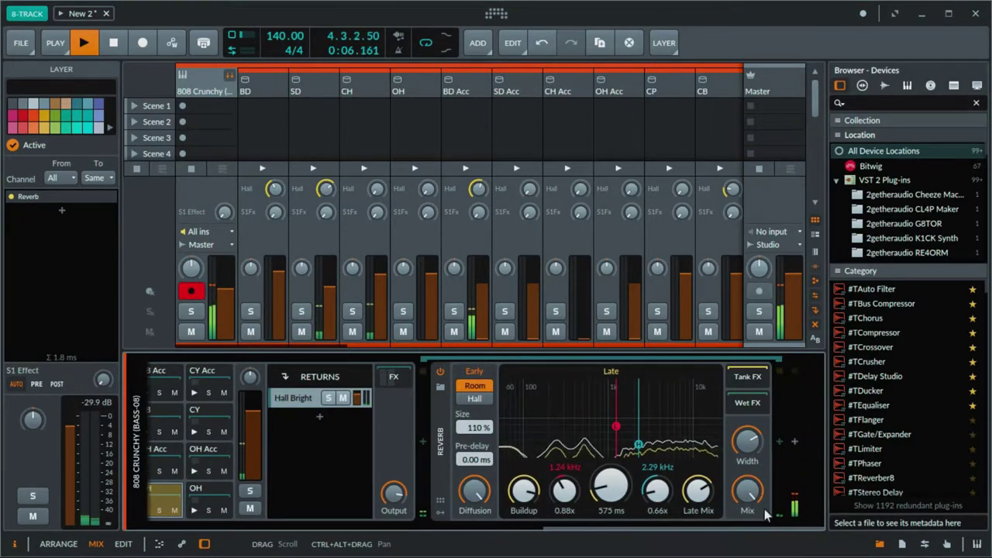
drag(661, 496, 661, 477)
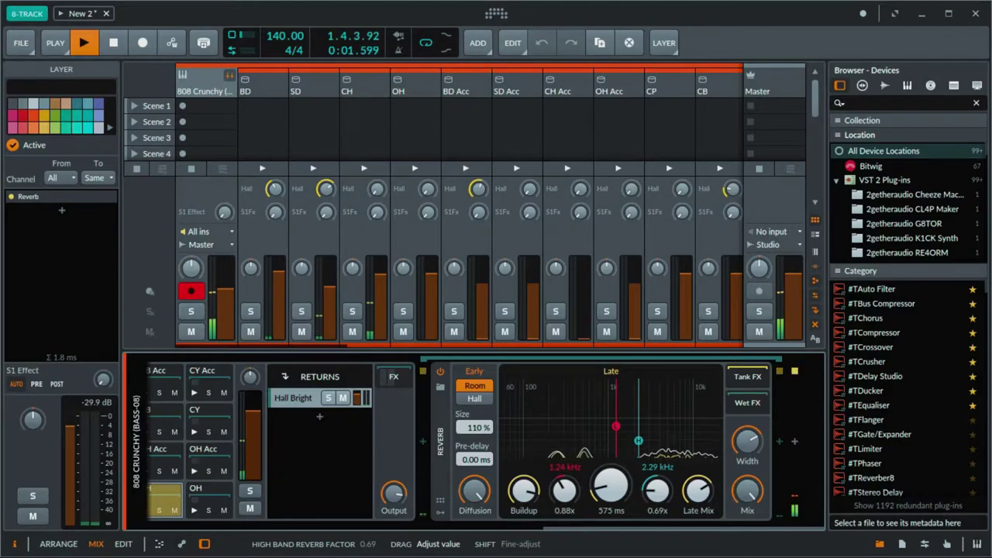
drag(775, 525, 155, 514)
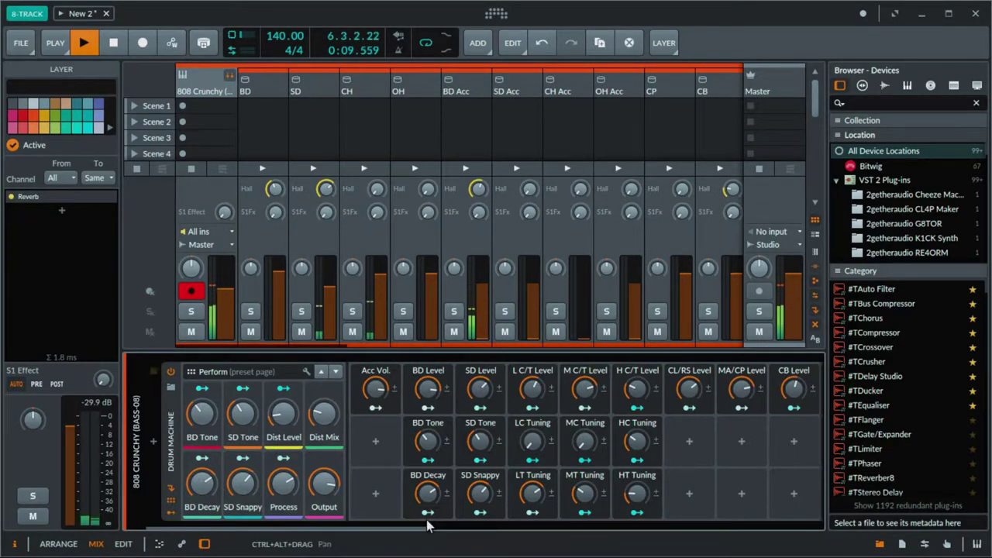
drag(323, 531, 726, 524)
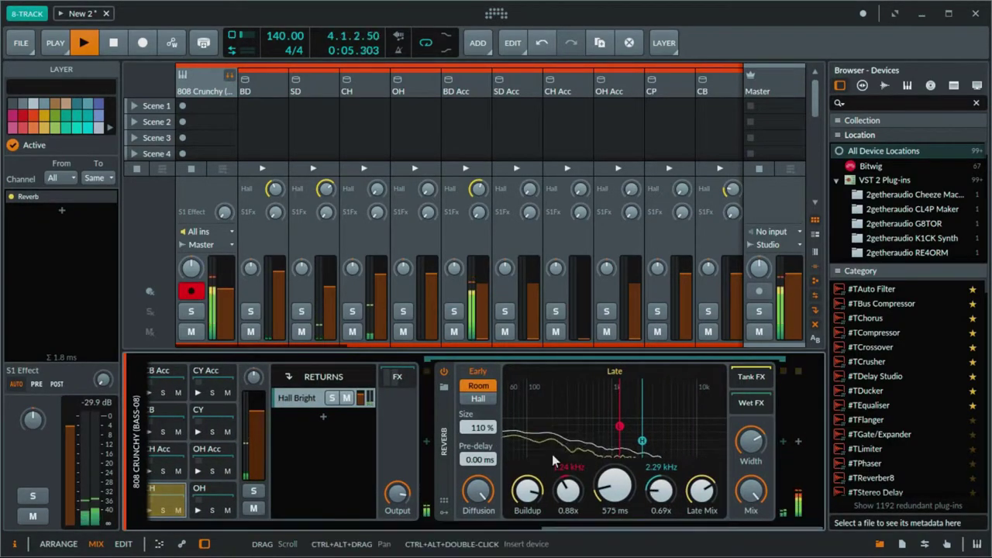
scroll(310, 407, up, 5)
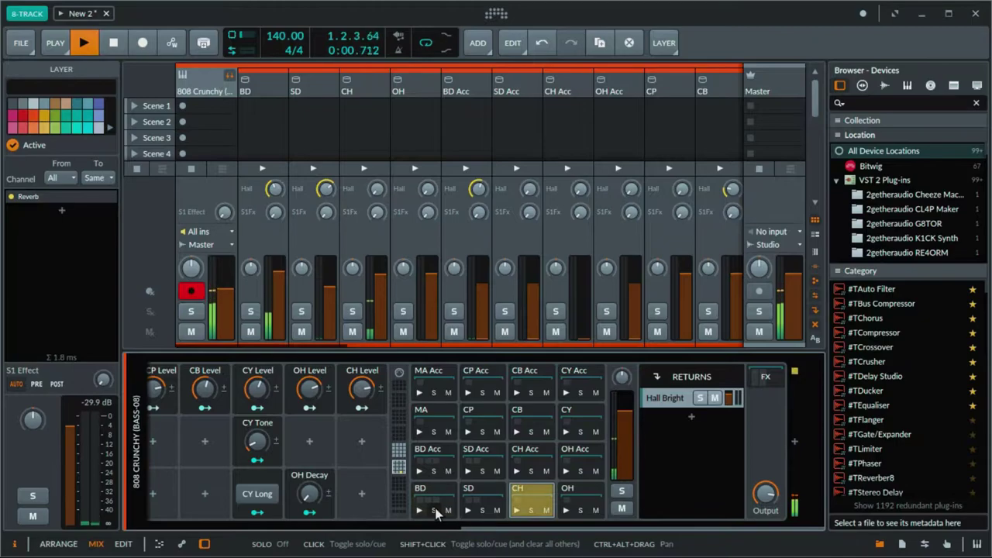
Step: Load the Grand Piano Light preset on the second instrument track and unmute the Master track in the arrangement
key(alt+1)
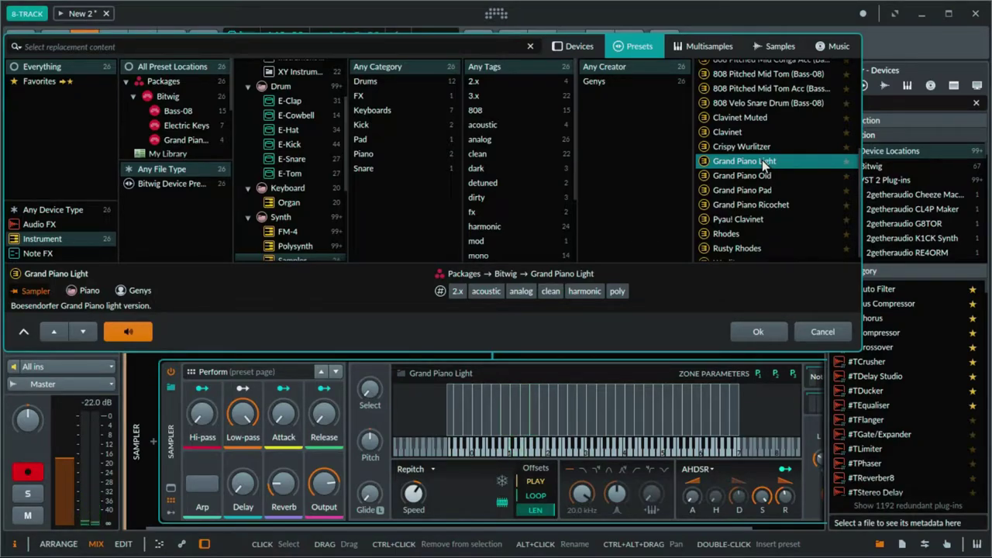
double_click(762, 160)
drag(332, 87, 261, 89)
key(alt+1)
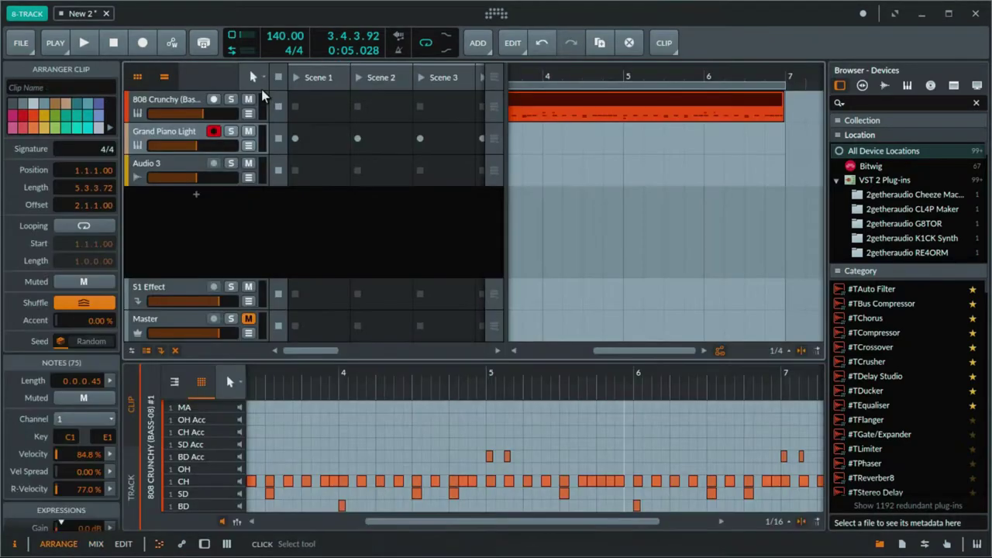
drag(616, 360, 544, 349)
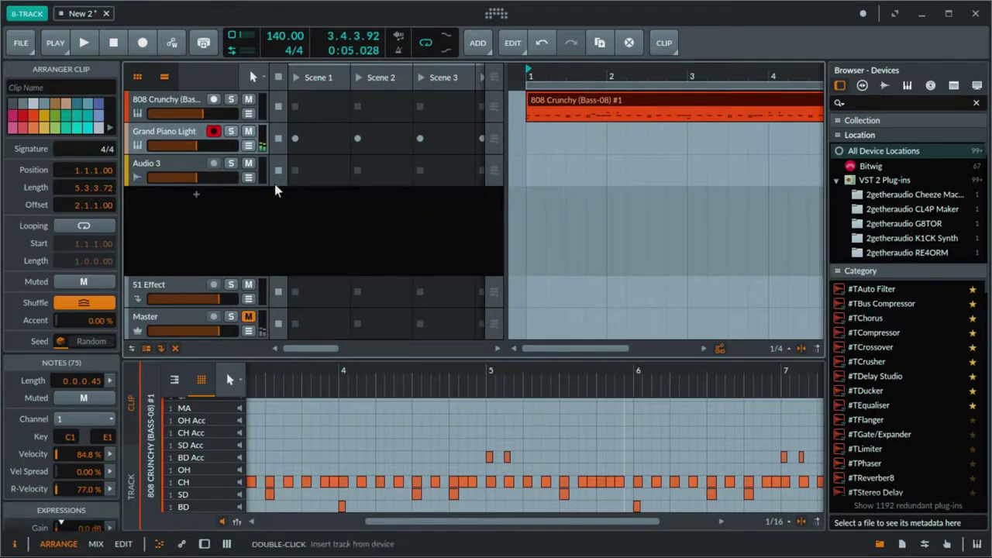
click(248, 318)
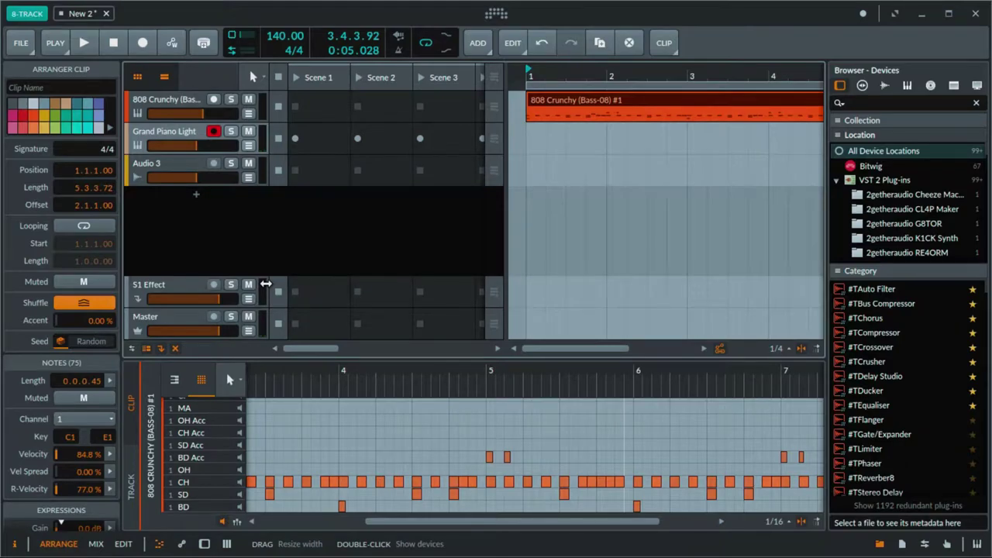
Step: Play the beat back from the start, and record a six-bar piano part over it on the Grand Piano Light track
key(space)
key(space)
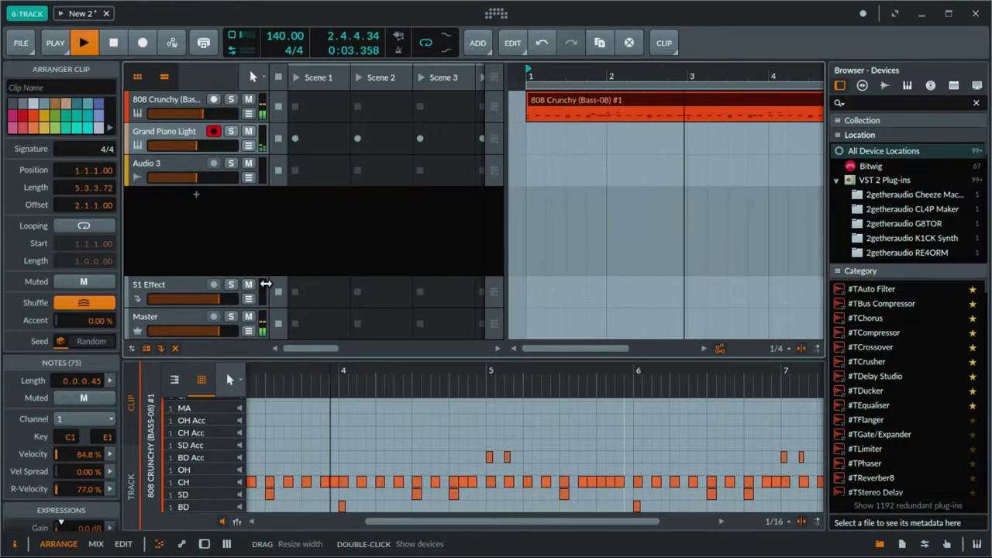
click(114, 43)
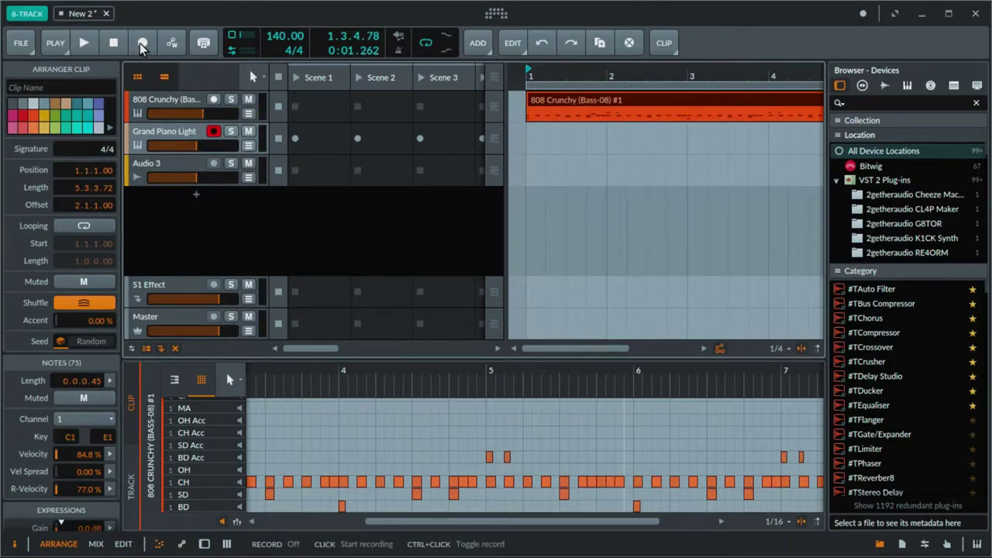
click(141, 44)
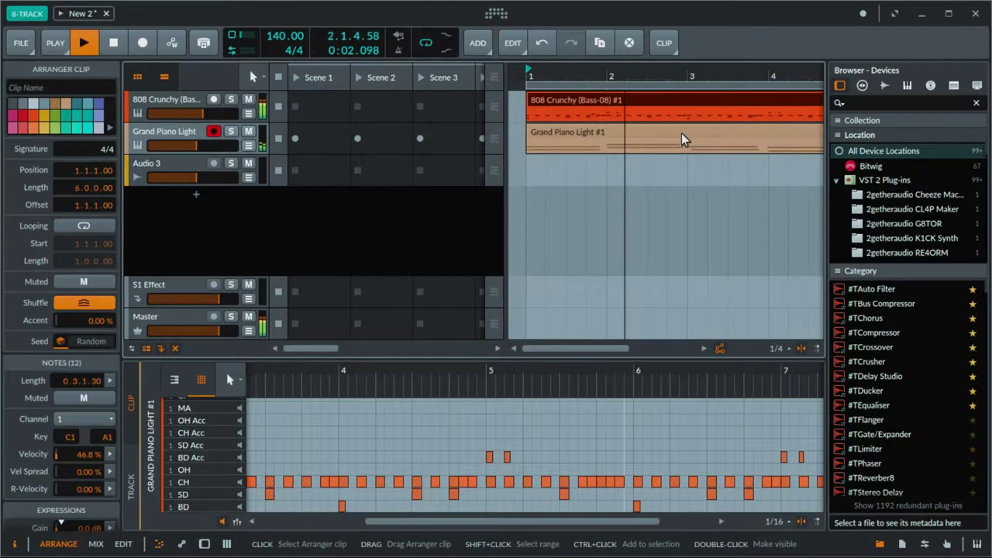
Step: Open the recorded Grand Piano Light clip in the note editor and quantize all of its notes
click(655, 140)
click(655, 133)
click(652, 191)
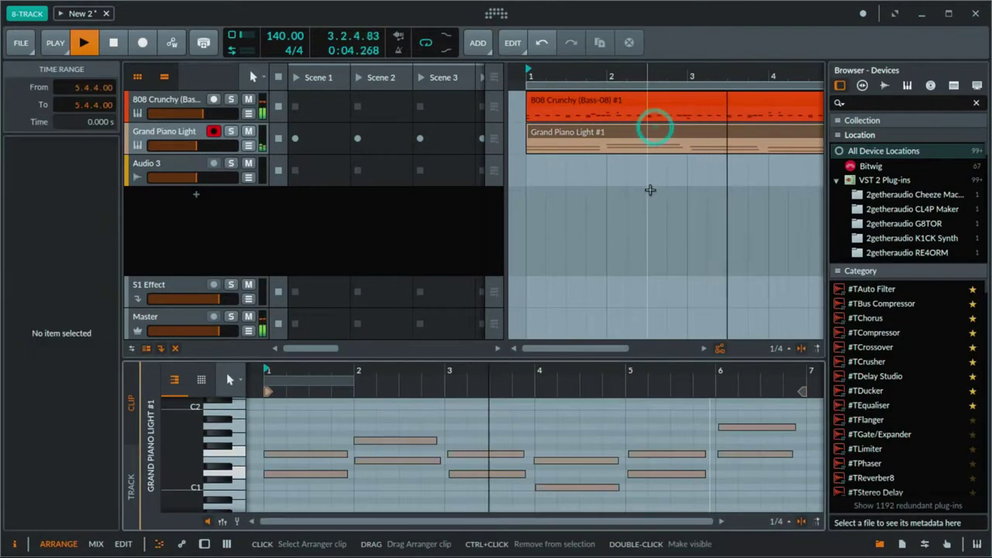
drag(757, 408, 251, 485)
right_click(277, 476)
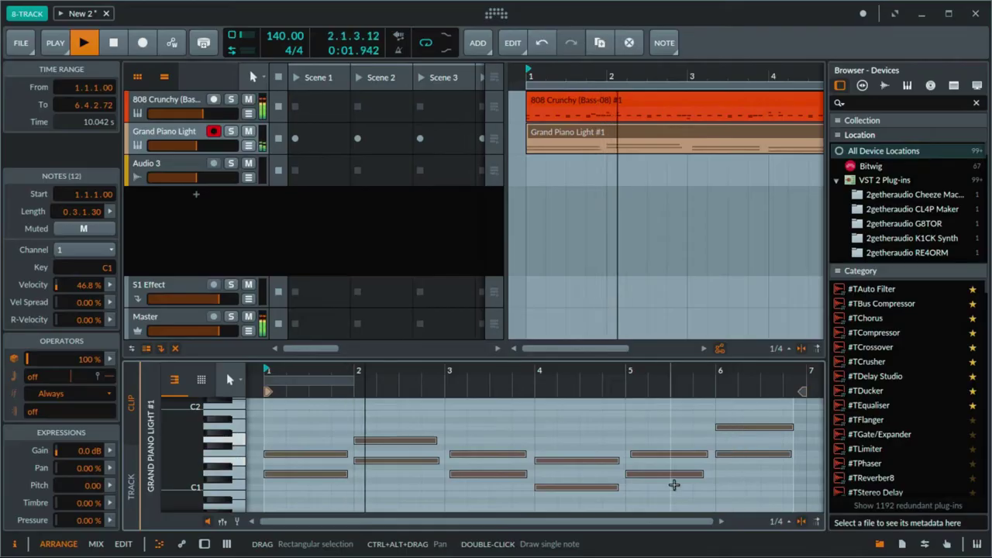
Step: Try to quantize the late F1 note in bar 5 of the Grand Piano Light clip
click(662, 435)
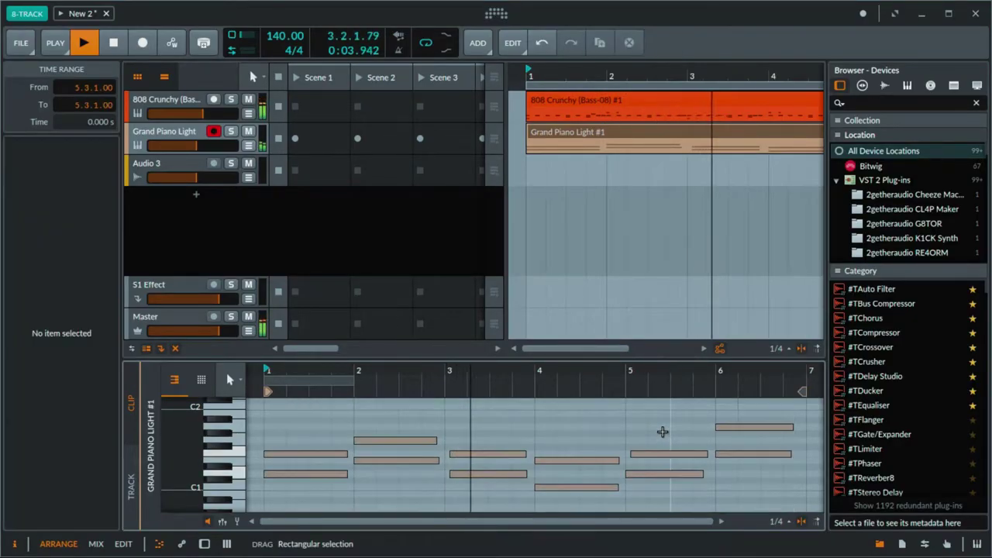
right_click(642, 456)
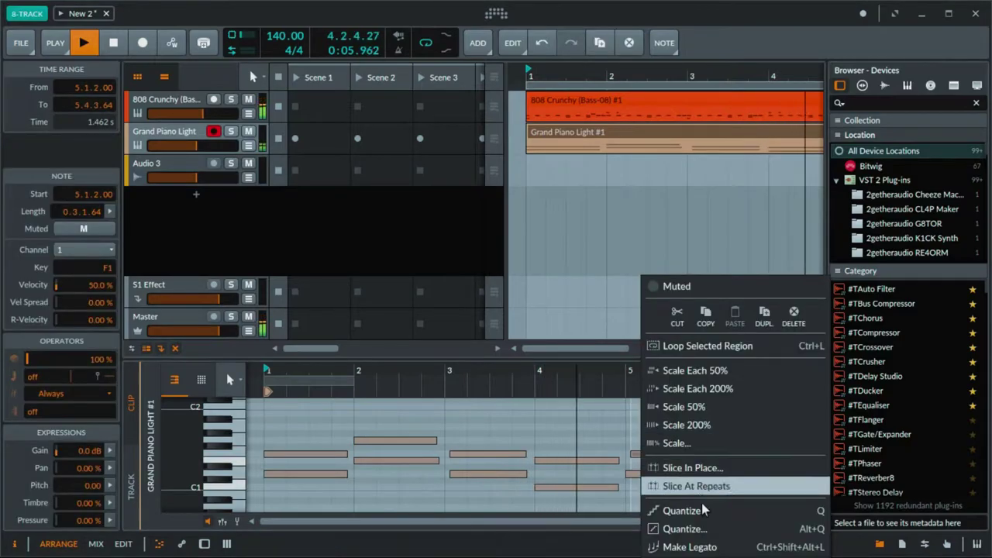
click(681, 510)
right_click(661, 456)
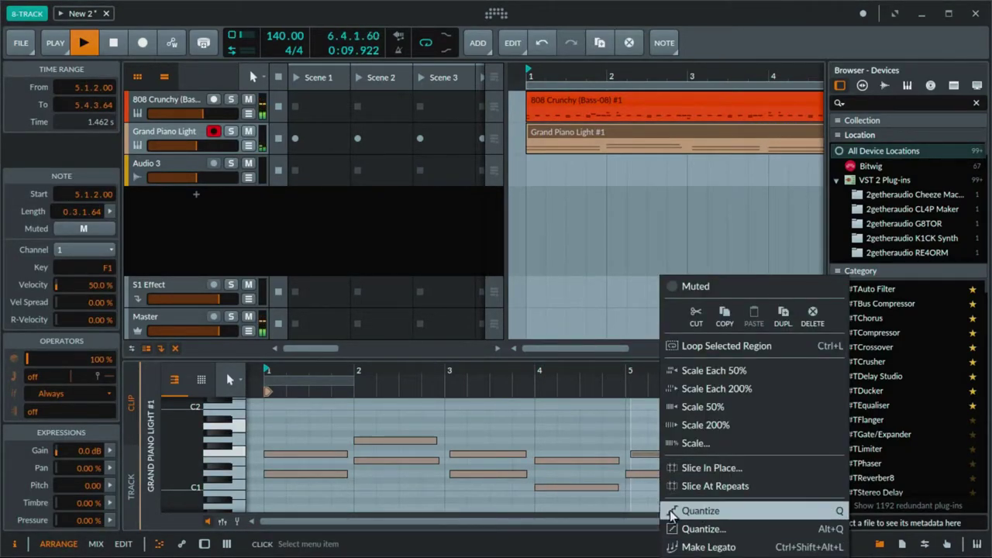
click(586, 439)
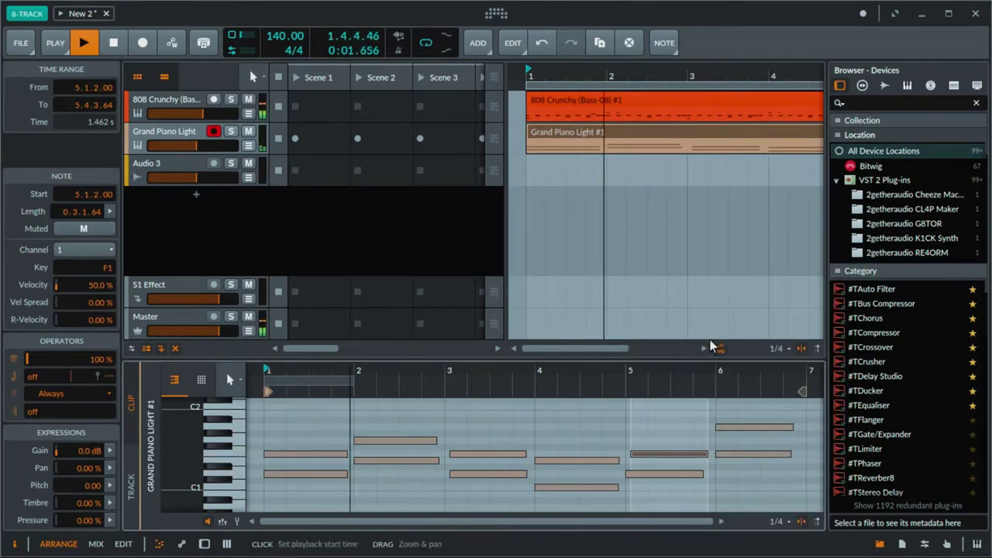
click(669, 416)
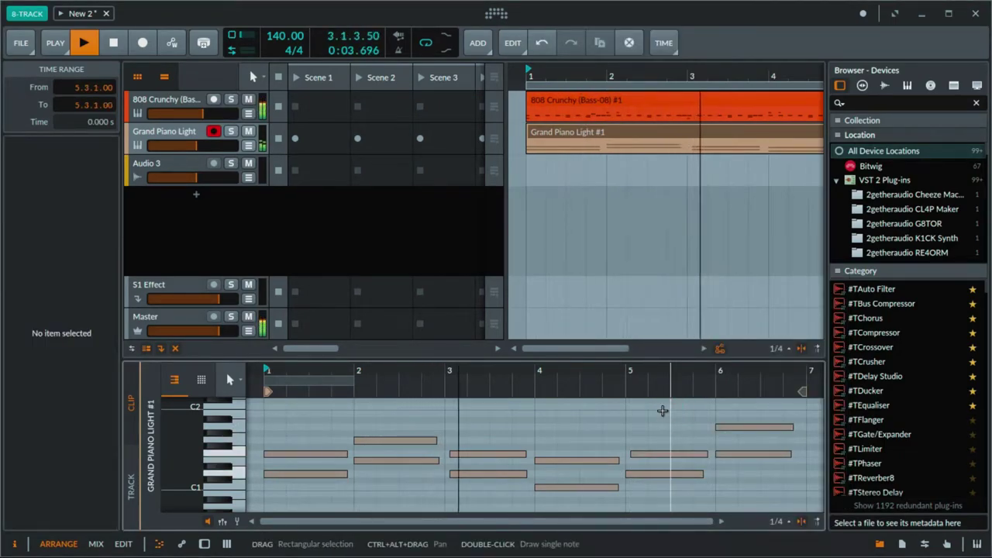
Step: Slice both notes in bar 3 in place on the 1/4 beat grid
click(490, 441)
drag(490, 440, 469, 475)
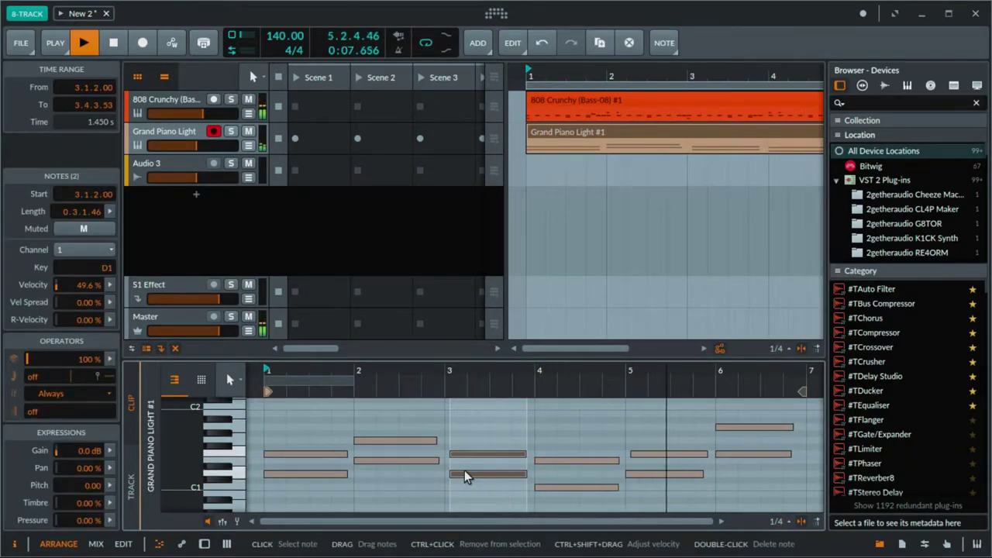
key(ctrl+shift+s)
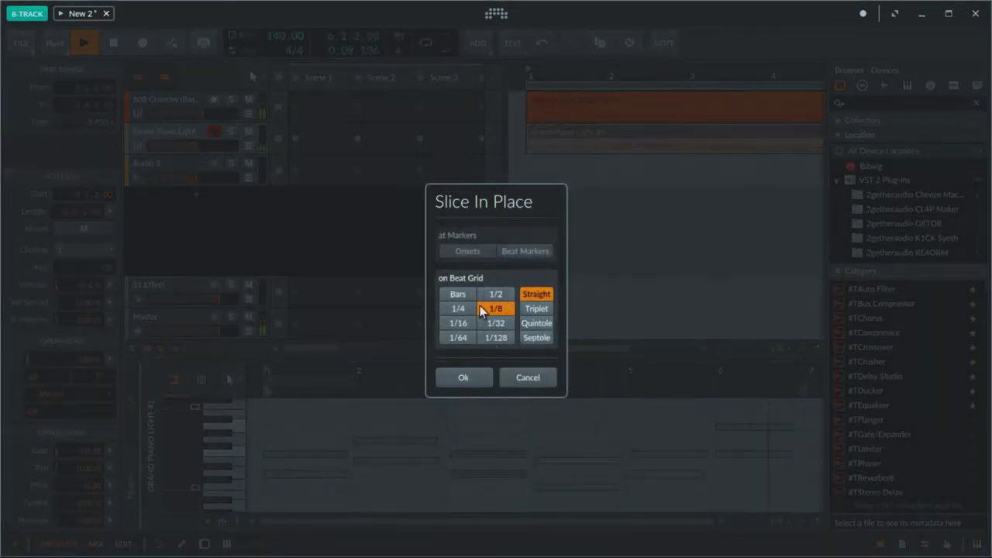
click(457, 375)
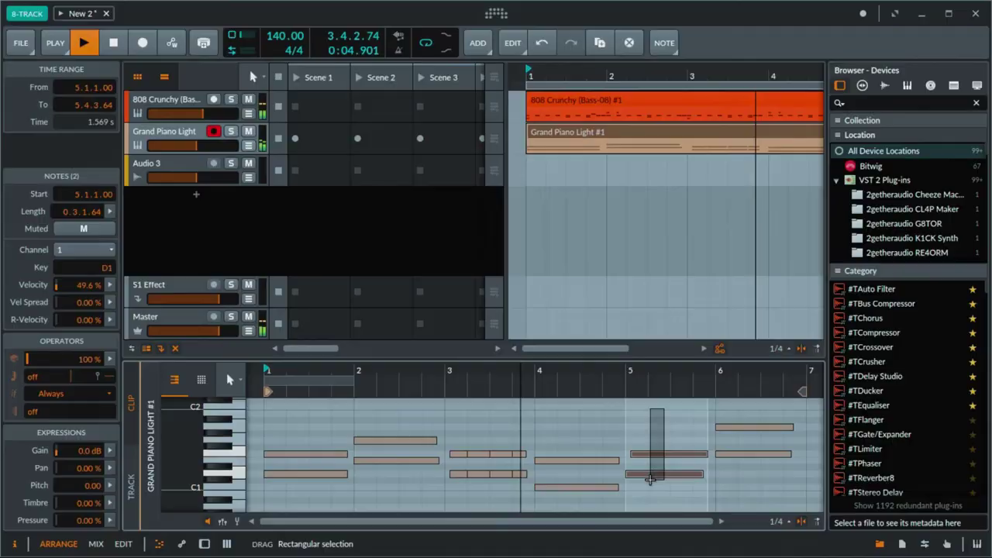
Step: Try to quantize both bar 5 notes together with the current quantize settings
right_click(653, 450)
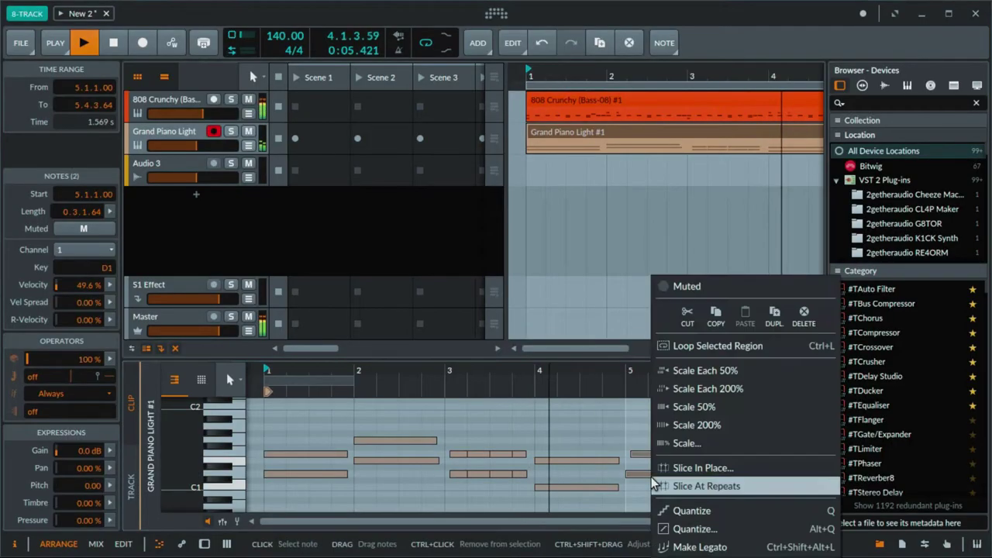
click(683, 511)
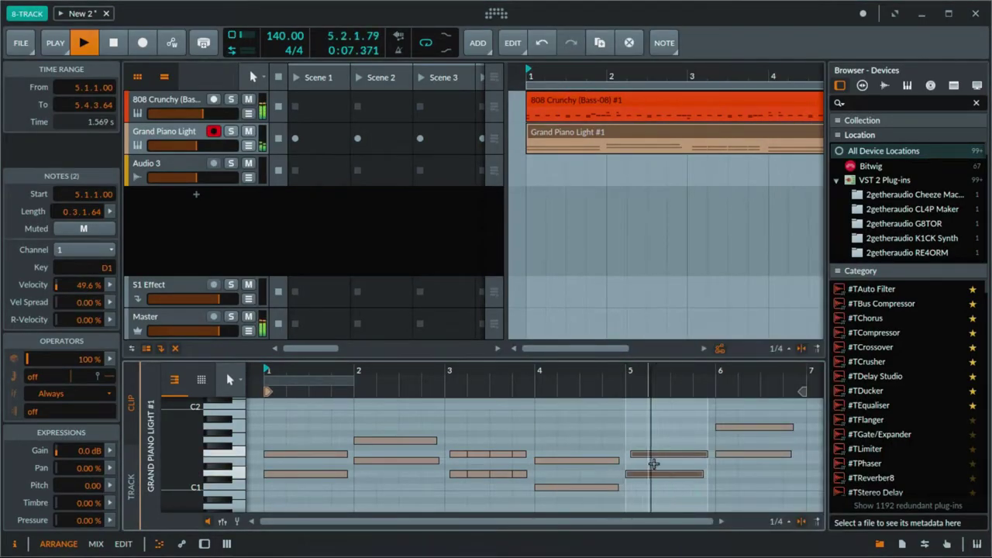
click(650, 442)
right_click(641, 462)
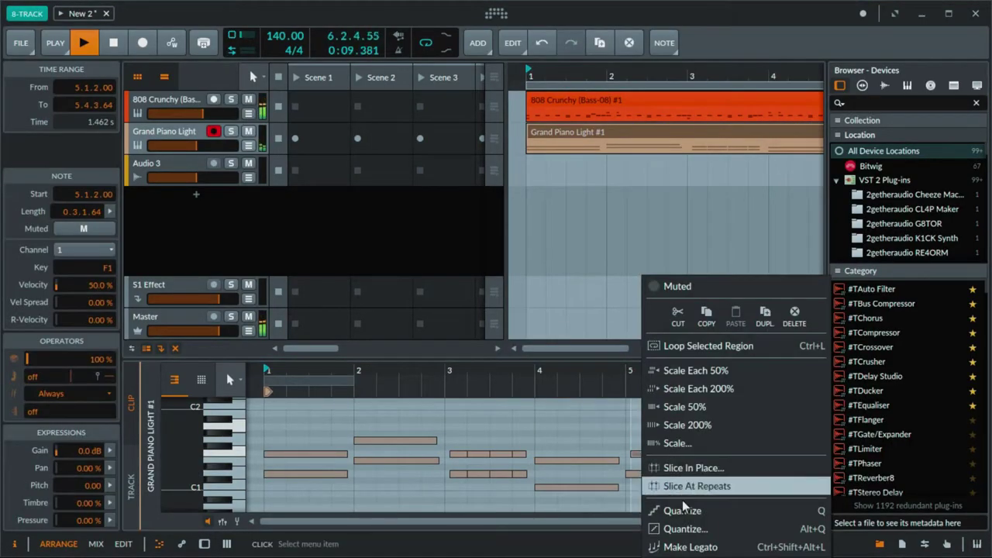
click(659, 510)
right_click(651, 462)
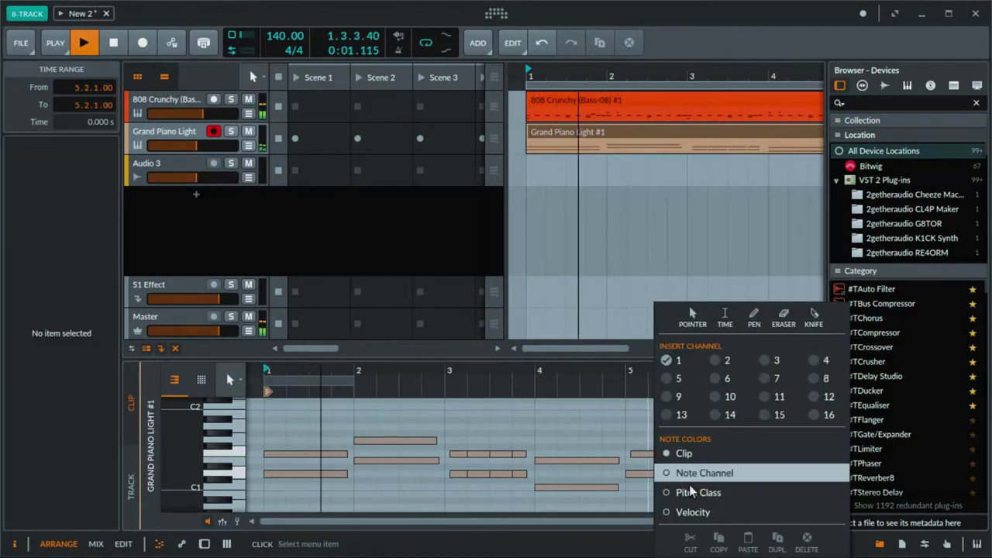
click(641, 454)
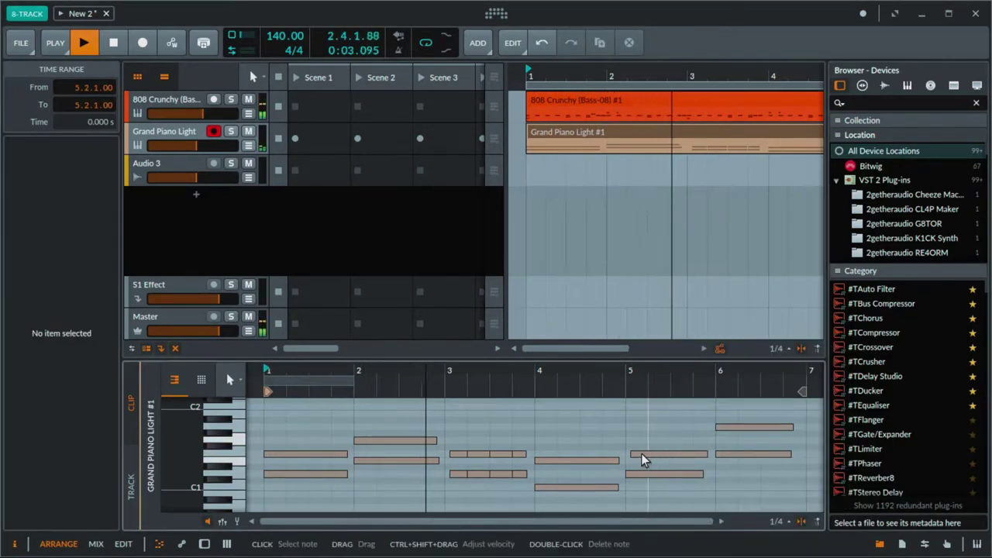
Step: Quantize the F1 note in bar 5 with a coarser custom grid so that it starts at 5.1.1.00
right_click(641, 453)
click(687, 528)
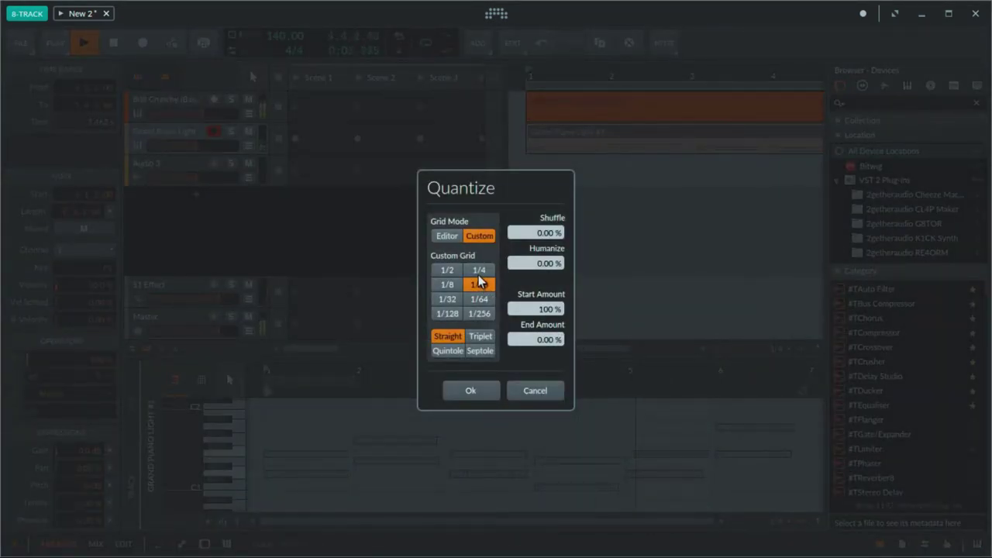
click(470, 390)
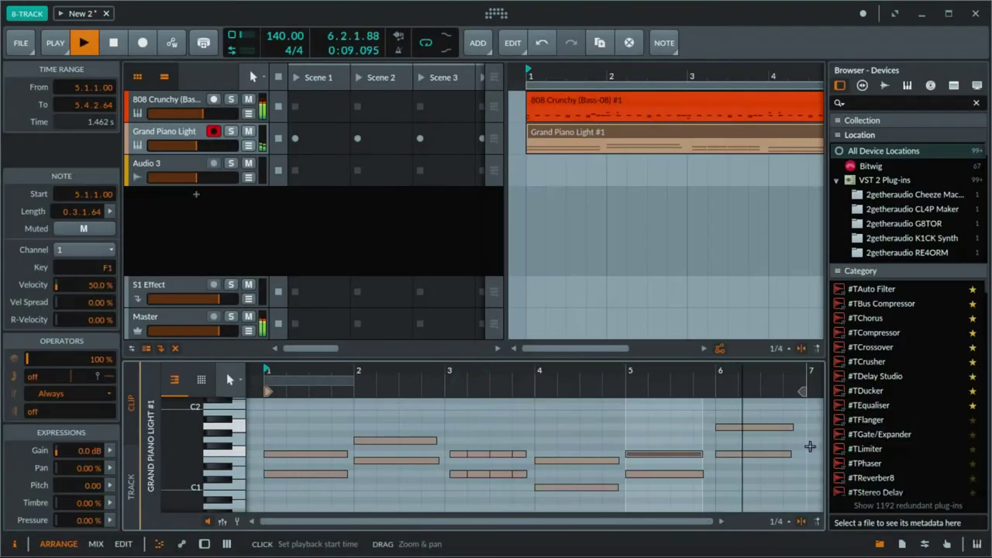
drag(749, 407, 742, 463)
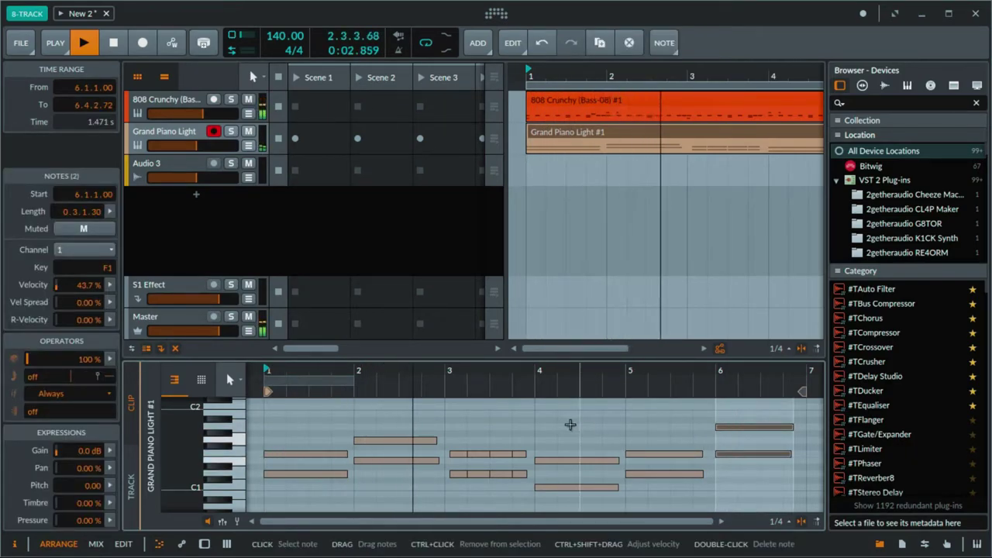
click(567, 414)
drag(500, 406, 472, 472)
drag(544, 414, 453, 465)
drag(519, 435, 461, 468)
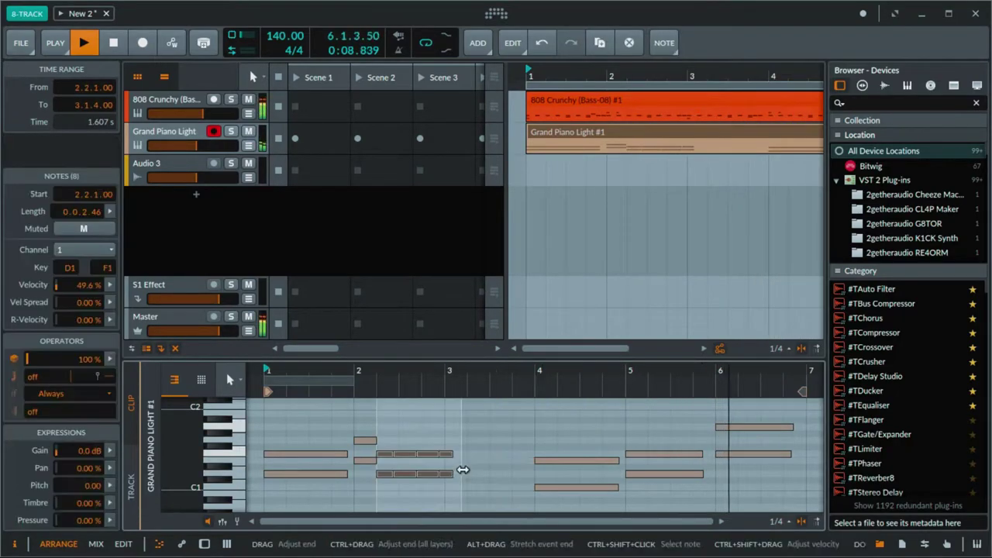
key(ctrl+z)
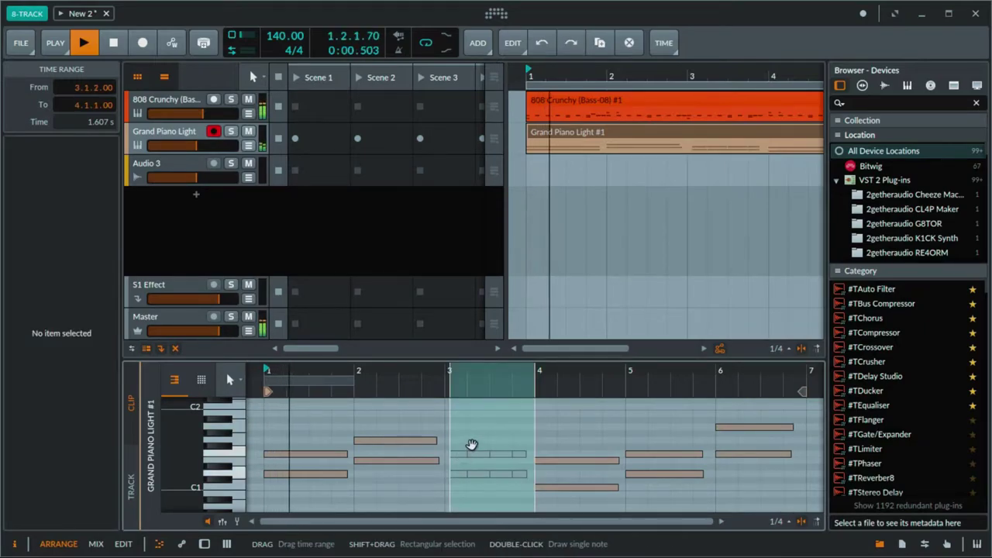
Step: Quantize the bar 3 notes to start at 3.1.1.00 and resize them as two long notes ending just before bar 4
click(472, 442)
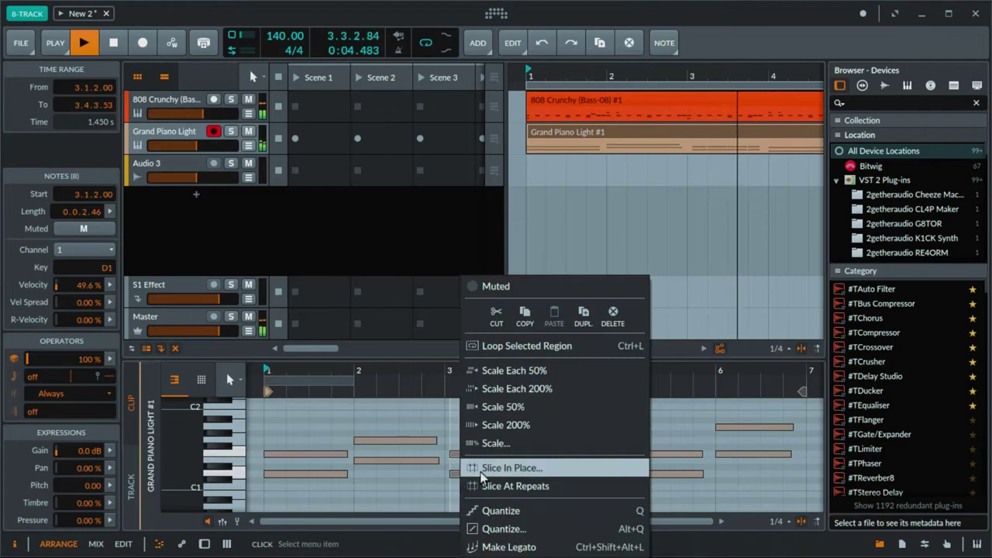
click(482, 507)
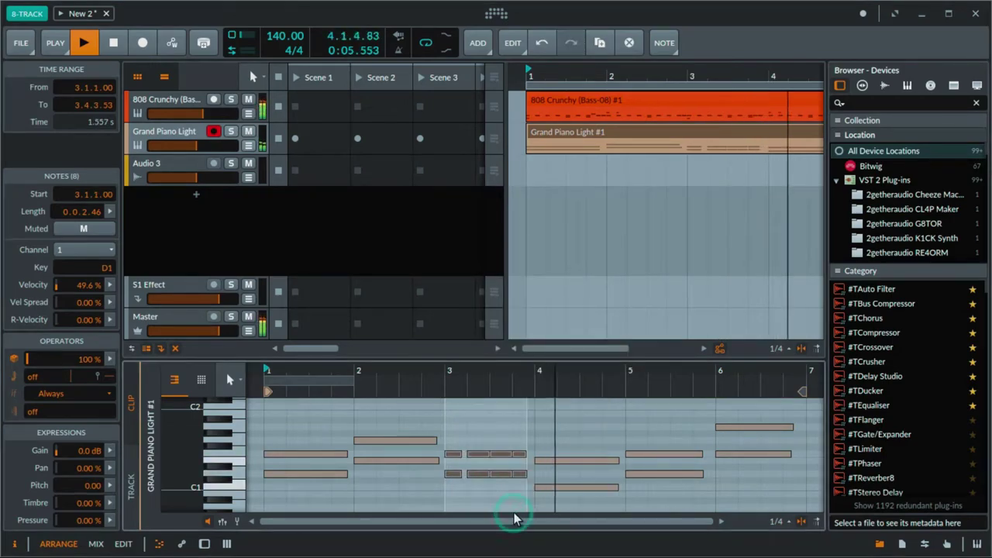
click(495, 434)
mouse_move(517, 474)
mouse_down()
mouse_move(485, 445)
mouse_move(456, 446)
mouse_move(444, 492)
mouse_move(476, 471)
mouse_move(517, 471)
mouse_move(504, 481)
mouse_up()
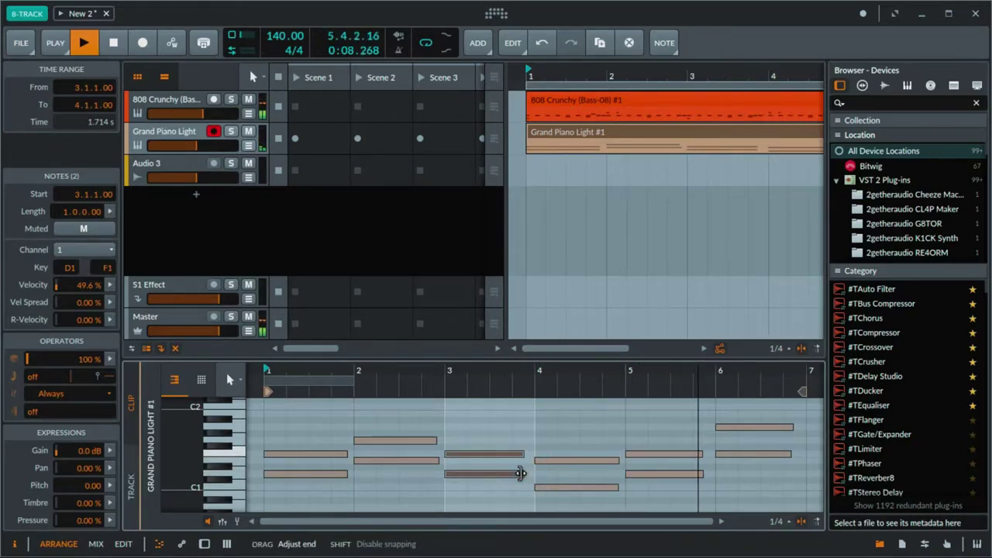
drag(521, 474, 521, 471)
Step: Try different mixer volumes for the 808 Crunchy and Grand Piano Light tracks, and undo the changes
key(alt+2)
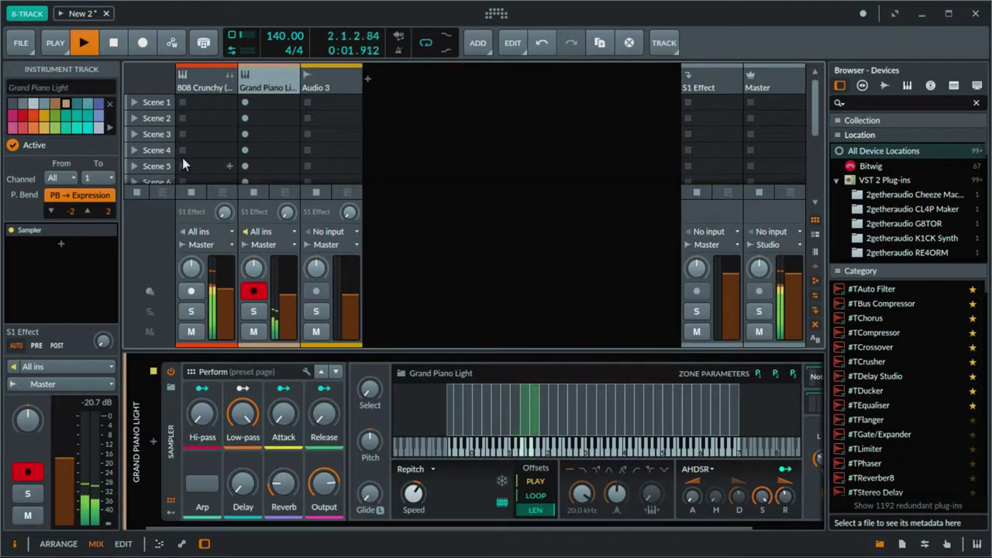
click(224, 289)
drag(223, 290, 223, 284)
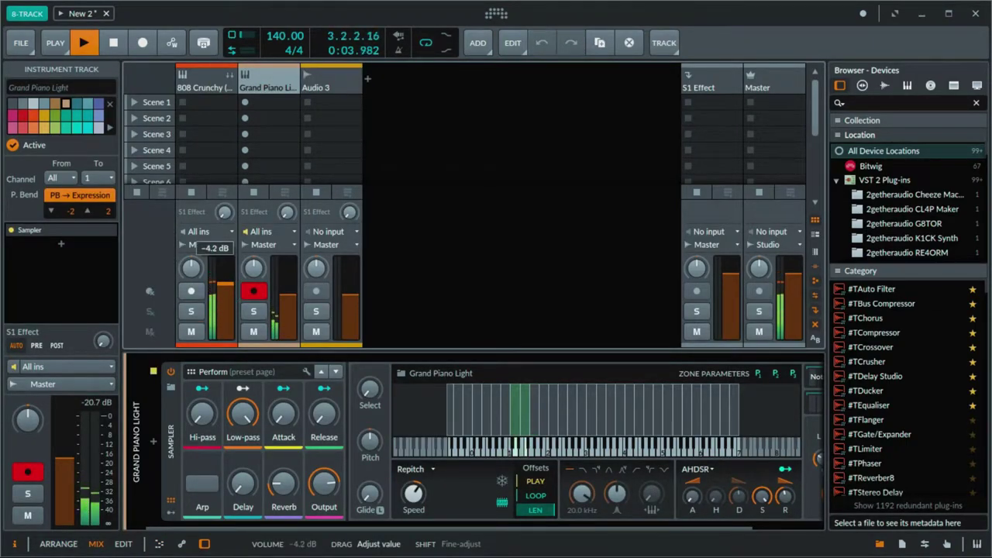
drag(283, 303, 287, 301)
drag(223, 286, 224, 288)
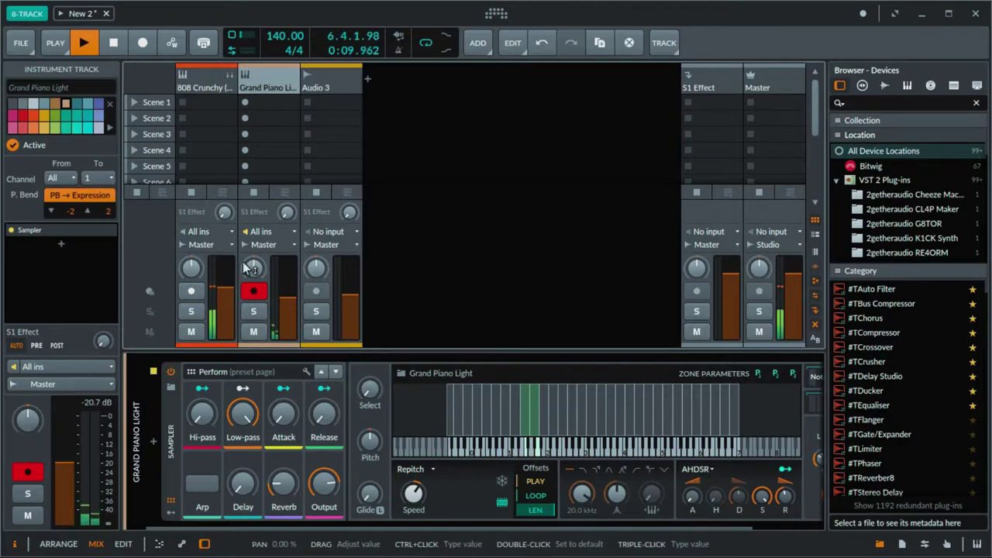
key(ctrl+z)
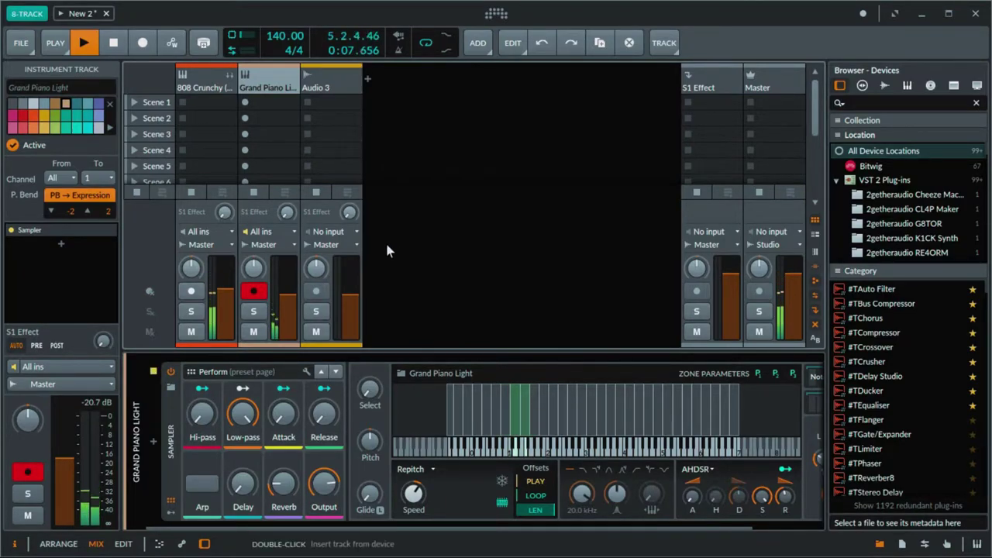
Step: Raise the Grand Piano Light track's volume slightly in the mixer
drag(287, 294, 286, 294)
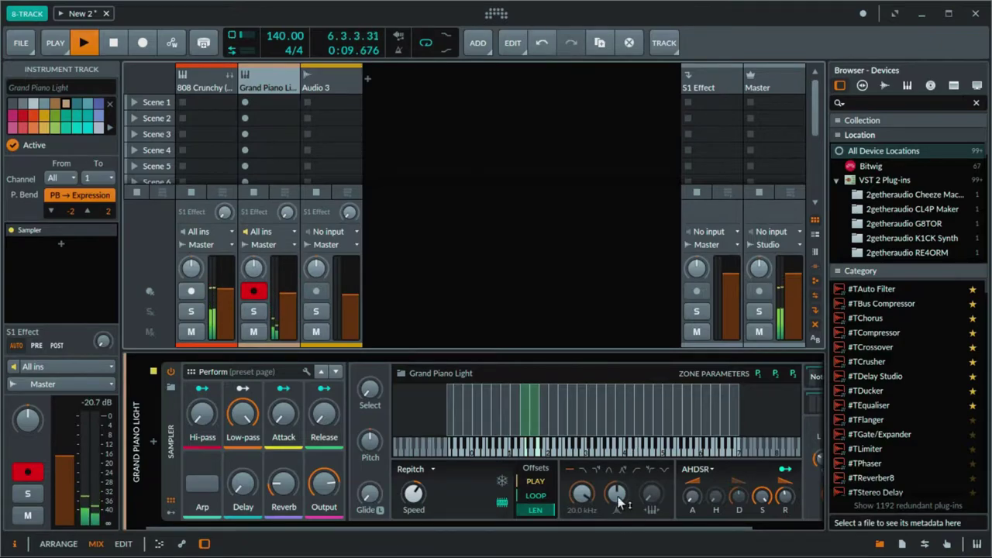
drag(675, 529, 768, 530)
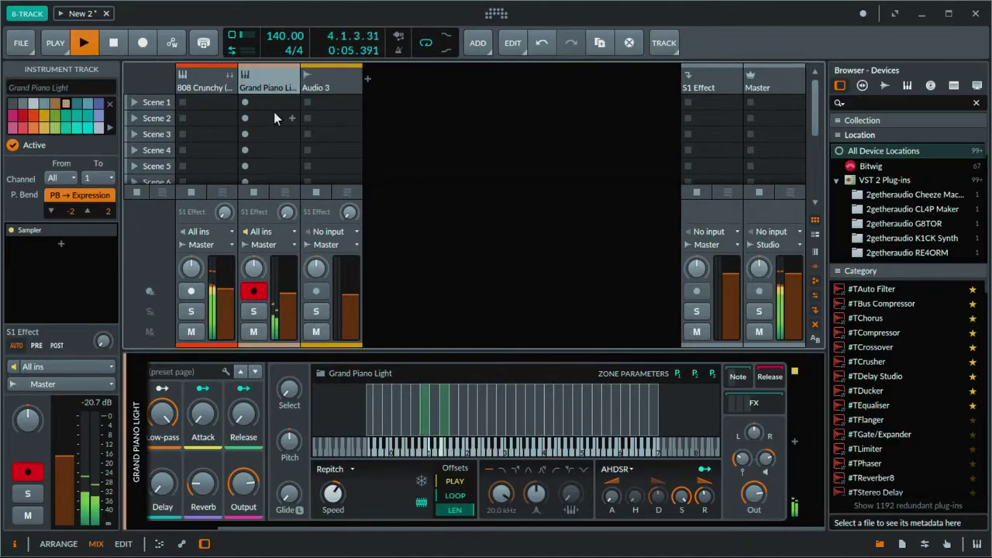
key(alt+1)
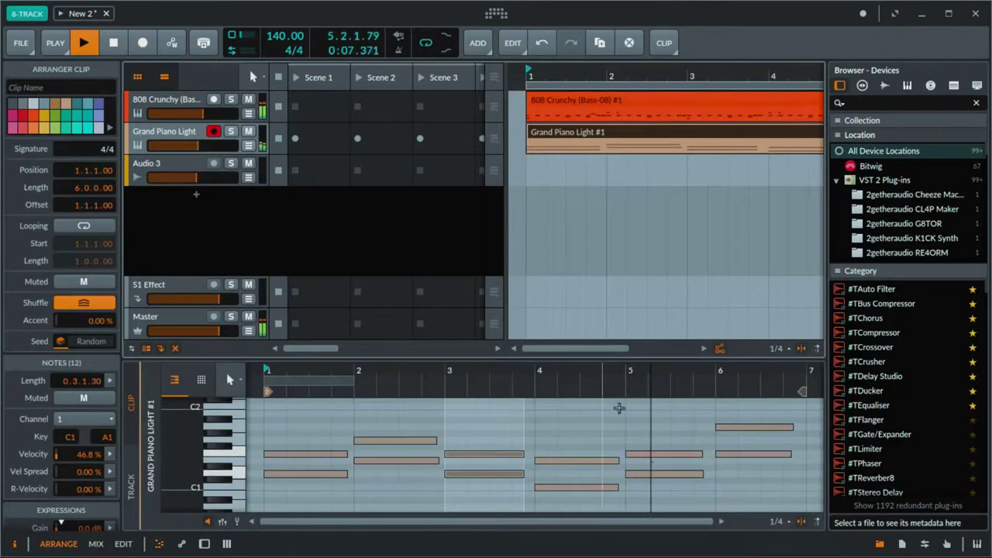
scroll(383, 435, up, 4)
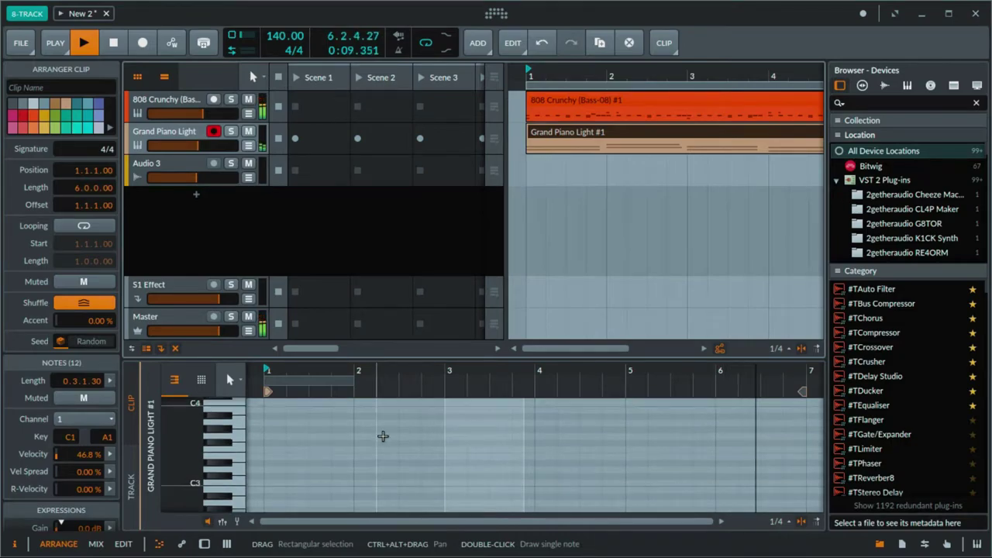
key(alt+2)
key(alt+1)
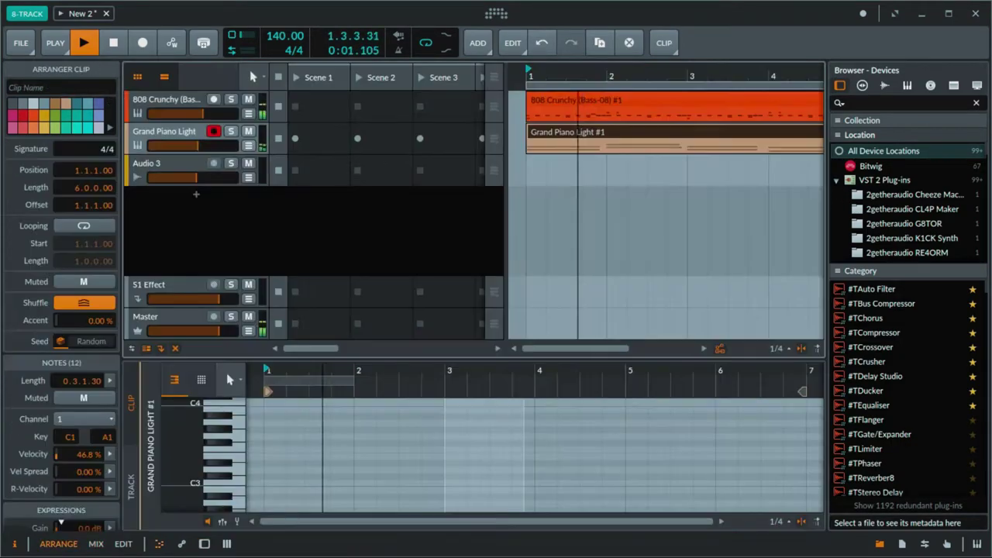
key(alt+2)
key(alt+1)
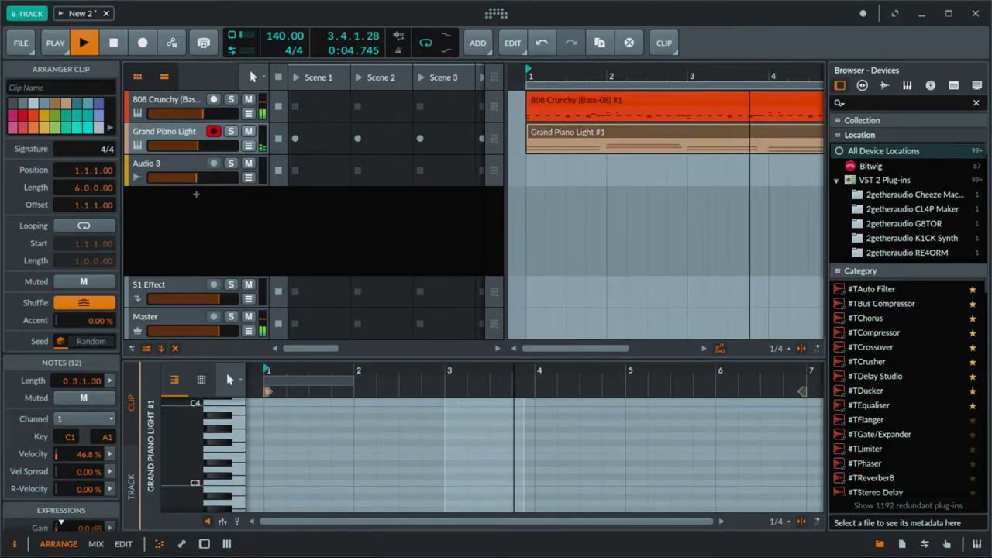
key(super)
Step: Audition Crispy Wurlitzer, Pyau! Clavinet, Rhodes and Rusty Rhodes as replacement presets for the Grand Piano Light Sampler, and cancel the replacement
key(alt+2)
mouse_move(335, 529)
mouse_down()
mouse_move(469, 525)
mouse_move(340, 548)
mouse_up()
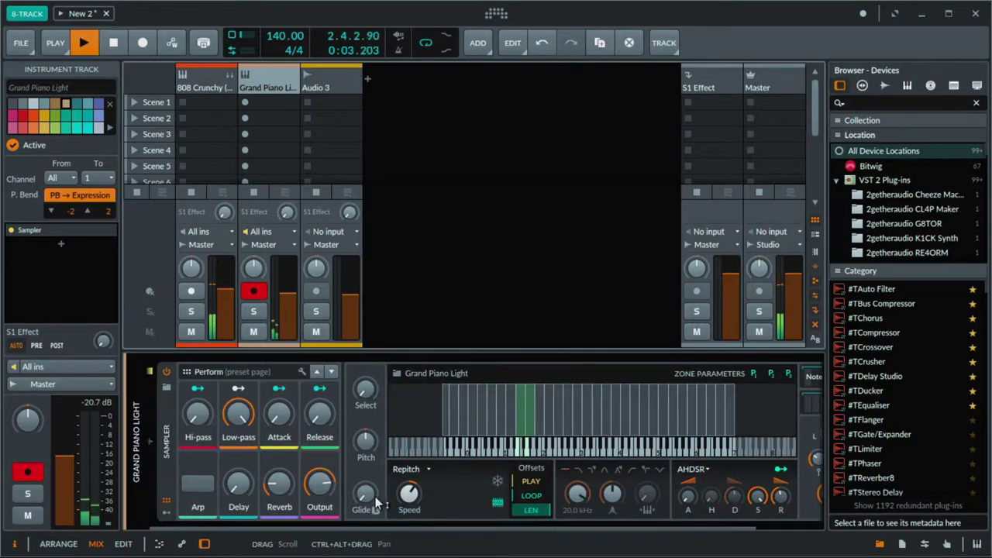
click(164, 389)
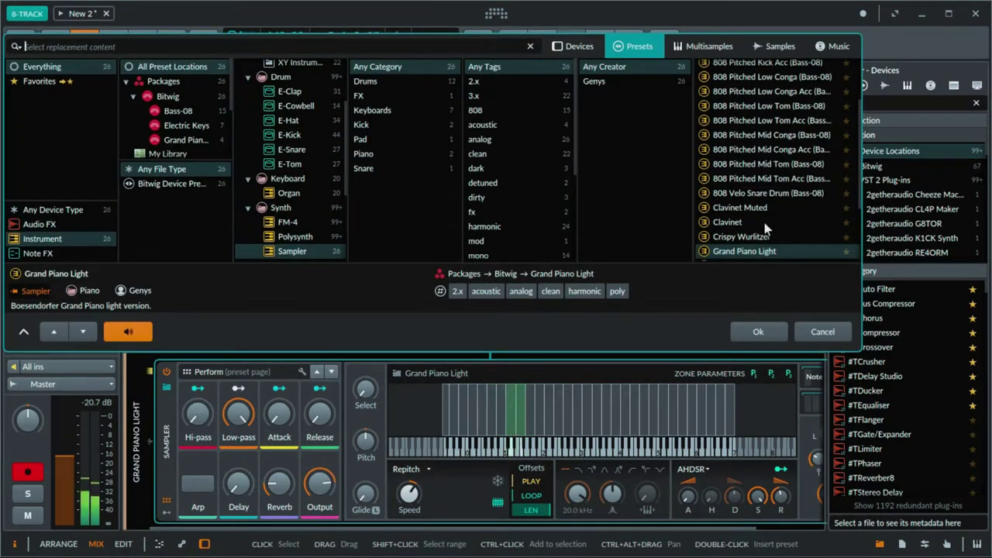
scroll(770, 215, down, 3)
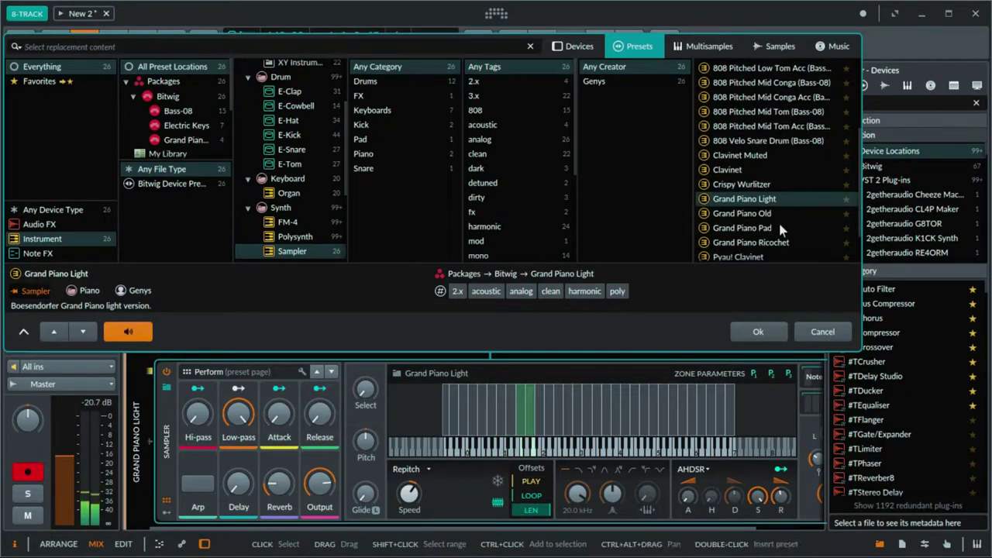
click(755, 186)
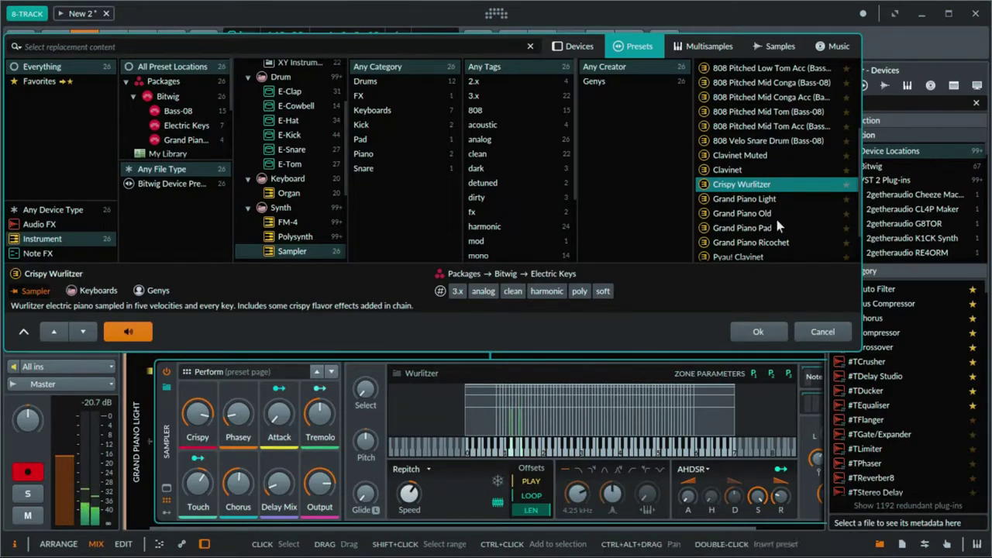
key(Down)
key(Down)
key(Down)
key(Down)
key(Down)
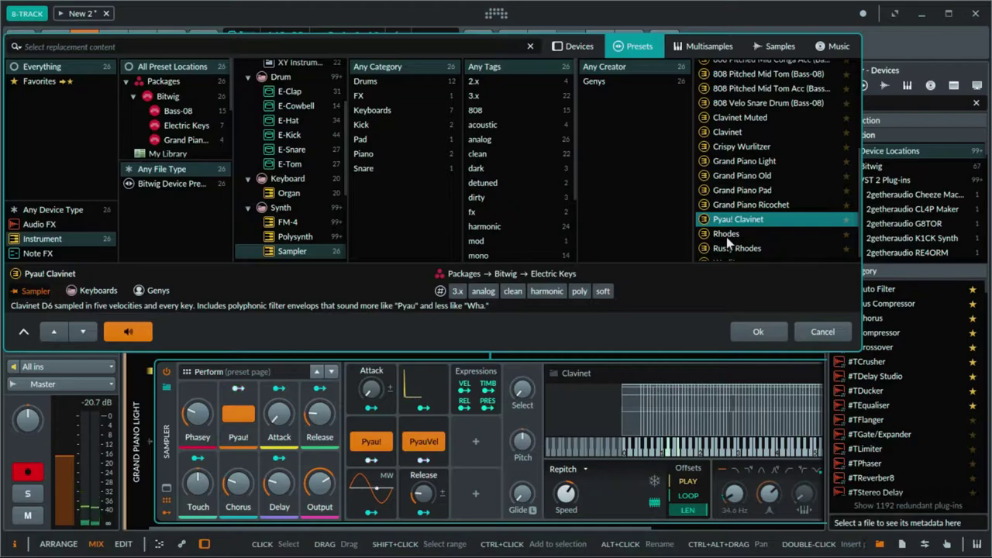
click(726, 237)
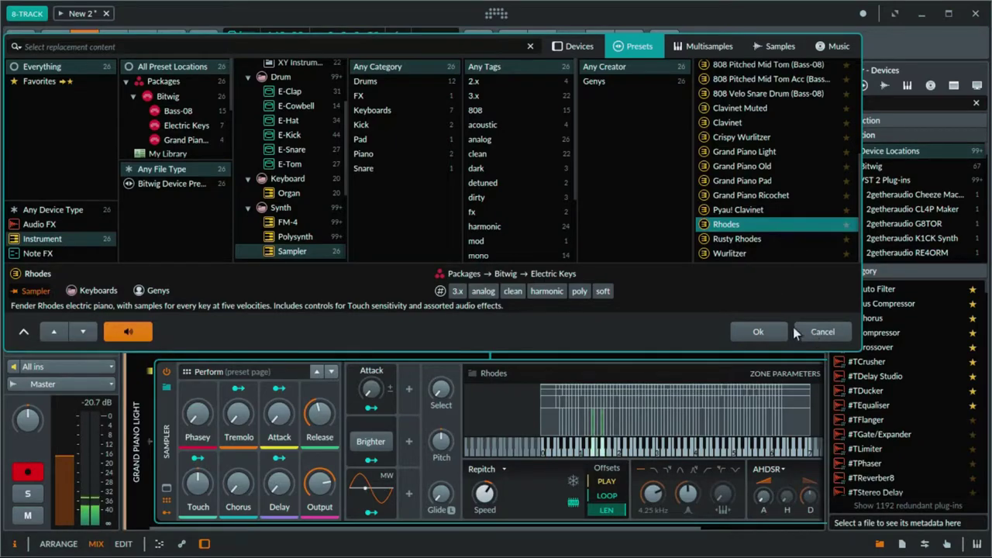
click(775, 240)
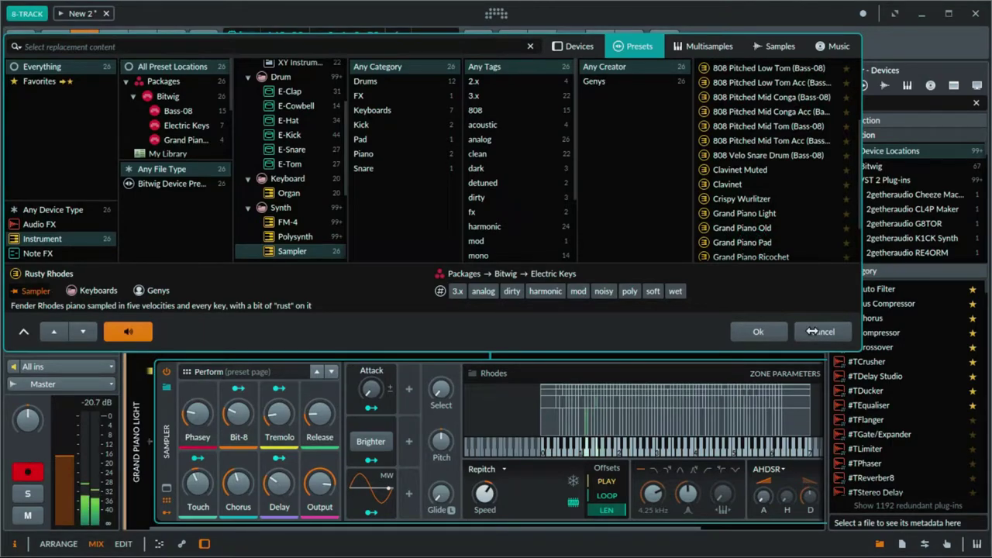
click(811, 332)
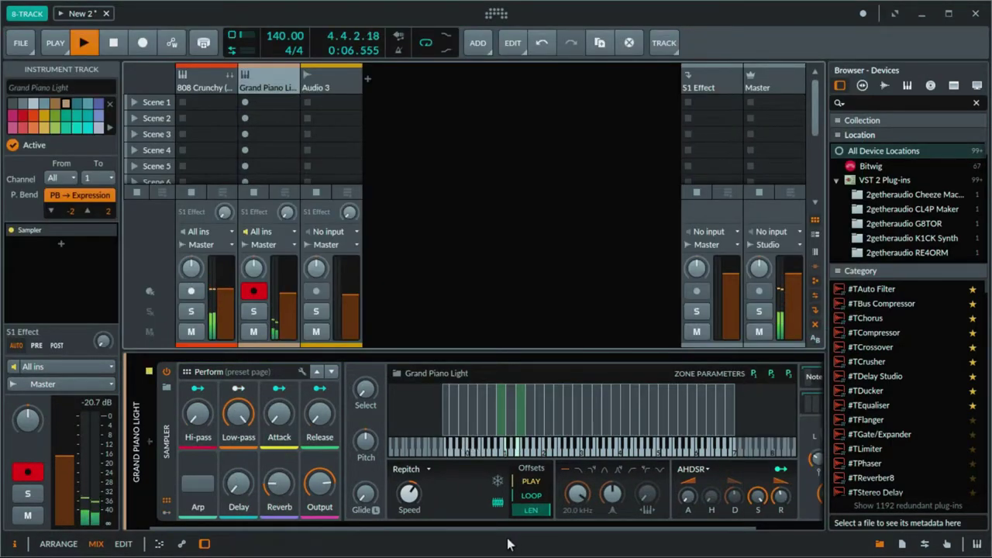
Step: Expand the 808 Crunchy track's drum channels in the mixer and lower the BD channel's volume to about -0.7 dB
click(229, 75)
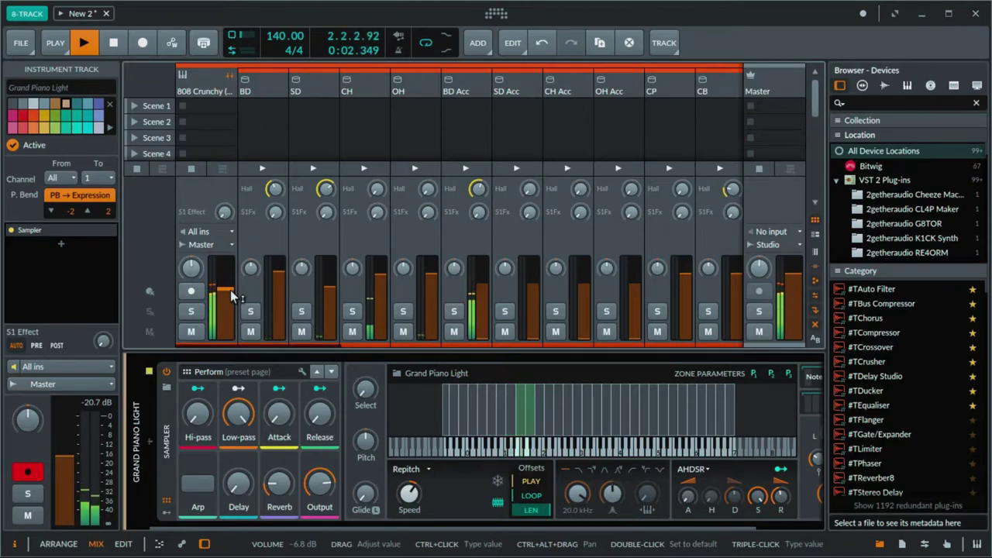
click(279, 271)
drag(281, 270, 280, 275)
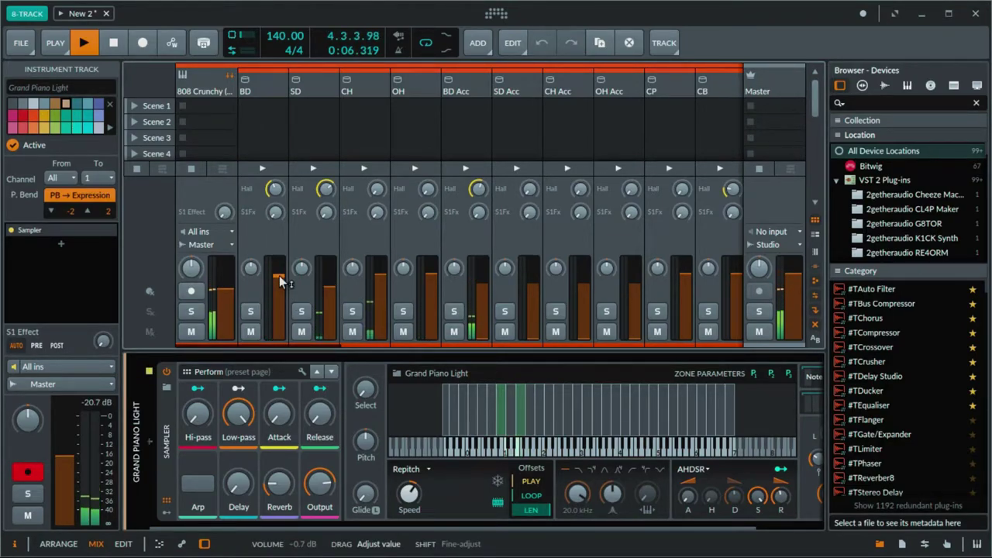
click(485, 285)
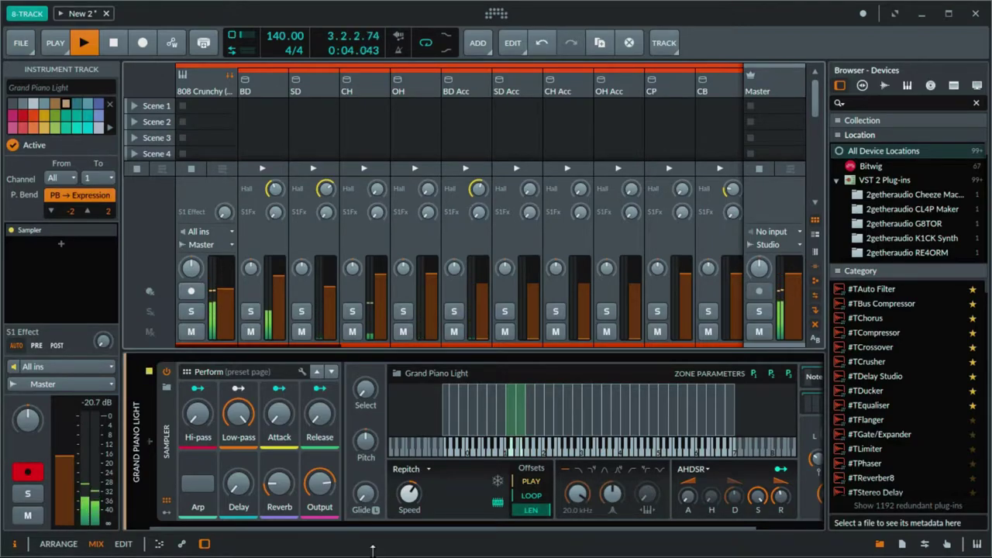
click(411, 353)
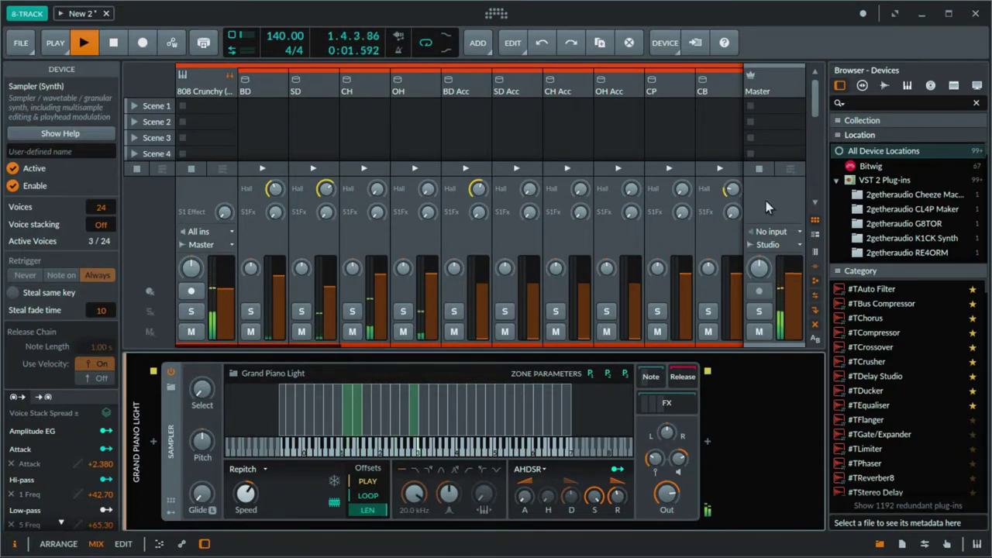
Step: Return to the arrangement and listen to the beat from the start with the C3 octave of the Grand Piano Light clip in view
key(alt+1)
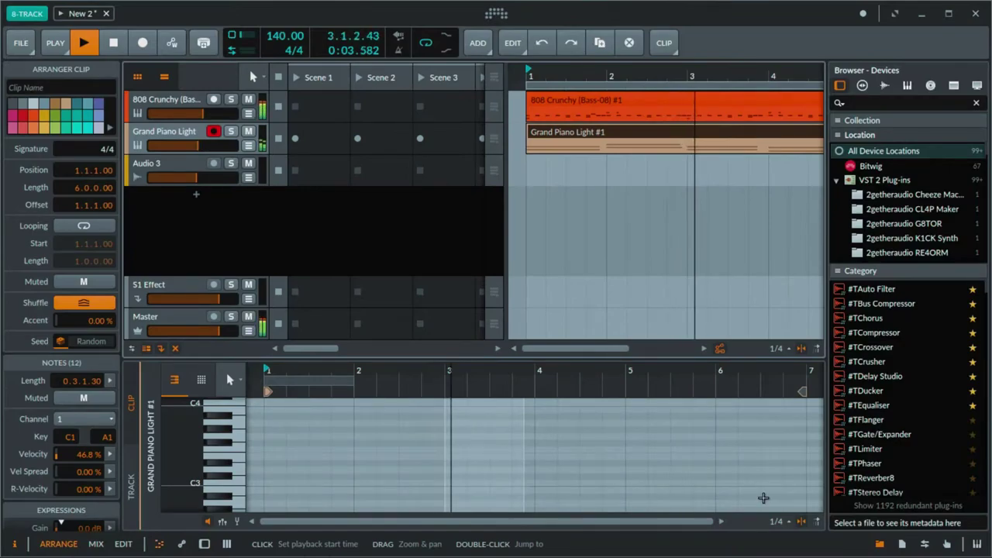
scroll(369, 470, up, 3)
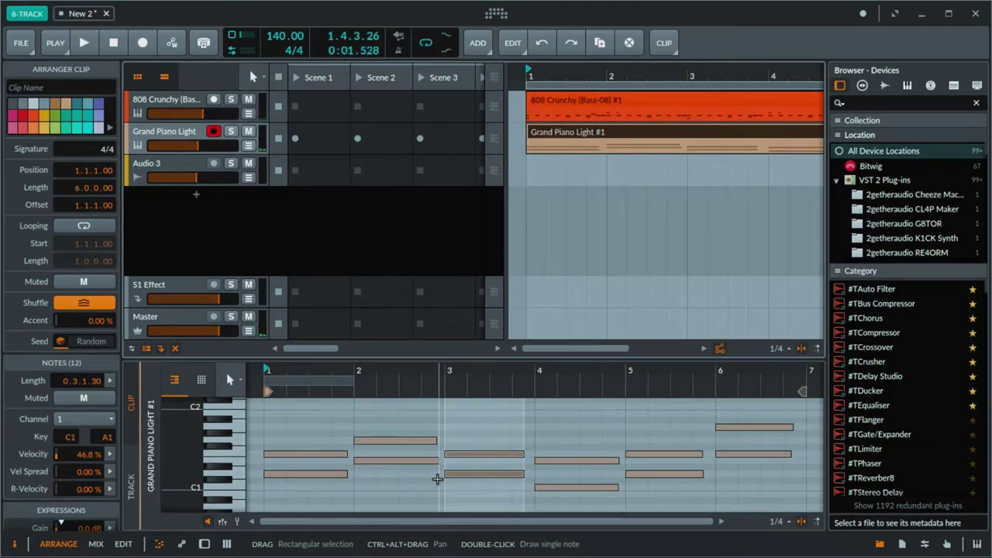
scroll(457, 465, up, 10)
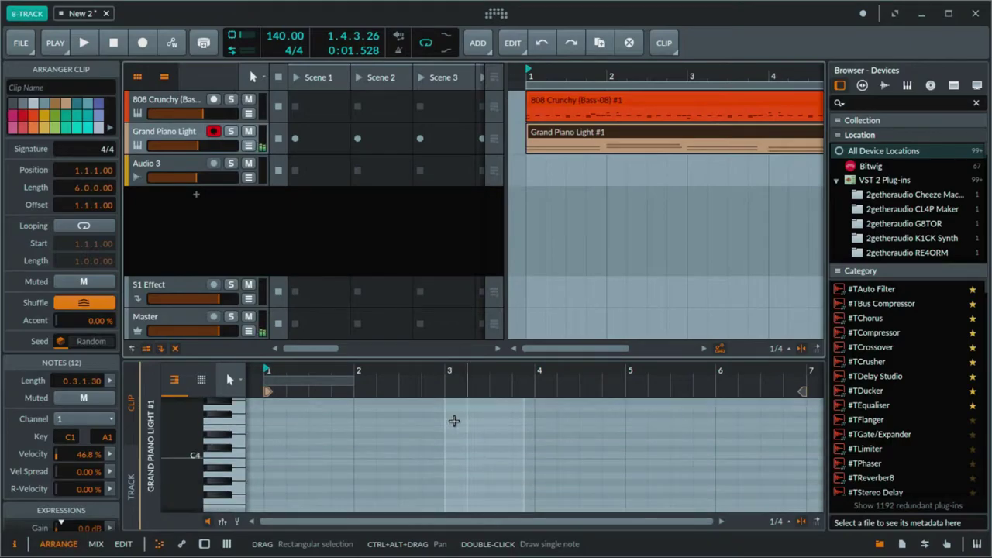
scroll(454, 435, down, 6)
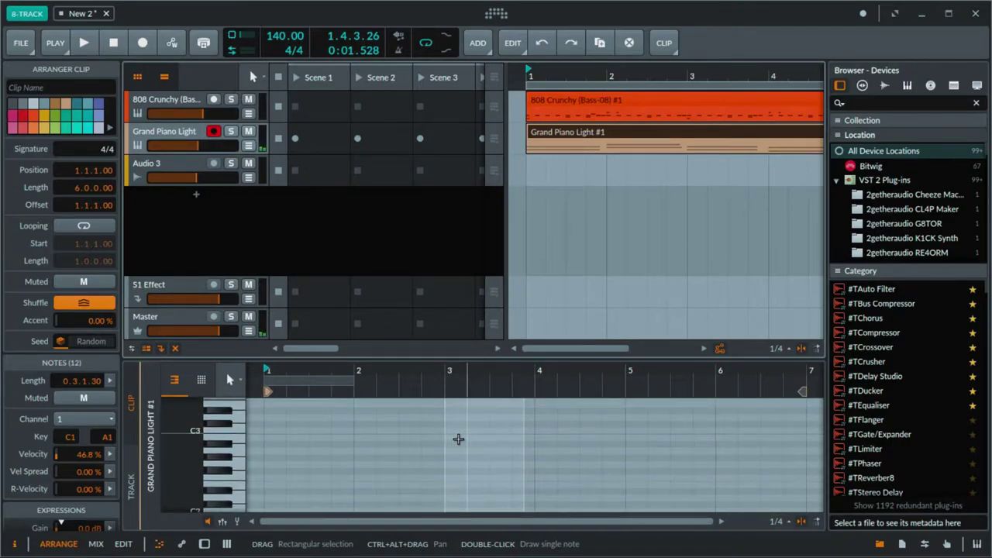
key(space)
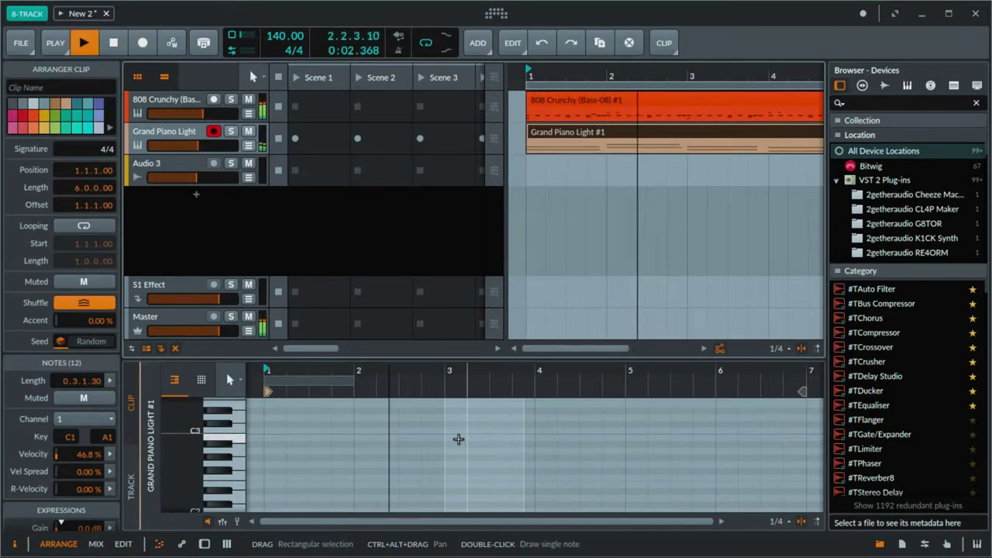
key(space)
key(space)
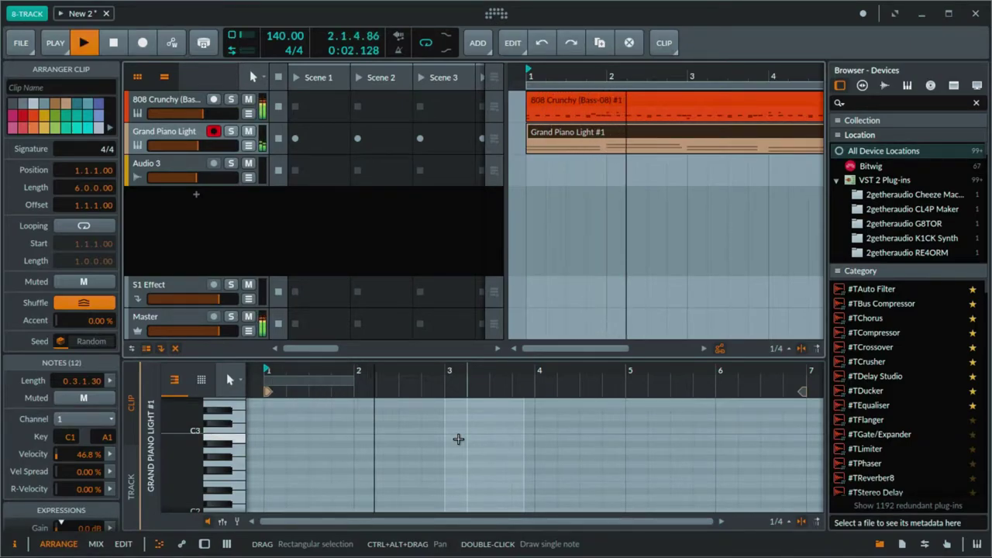
key(space)
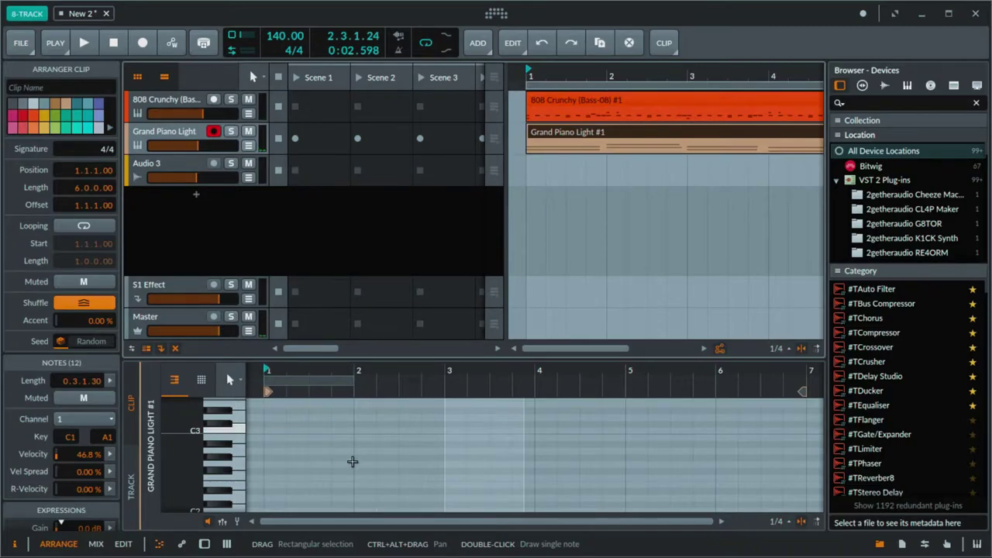
Step: Draw four long melody notes in the Grand Piano Light clip: C3 in bar 1, A2 in bar 2, C3 in bar 3, G2 in bar 4
scroll(310, 523, down, 1)
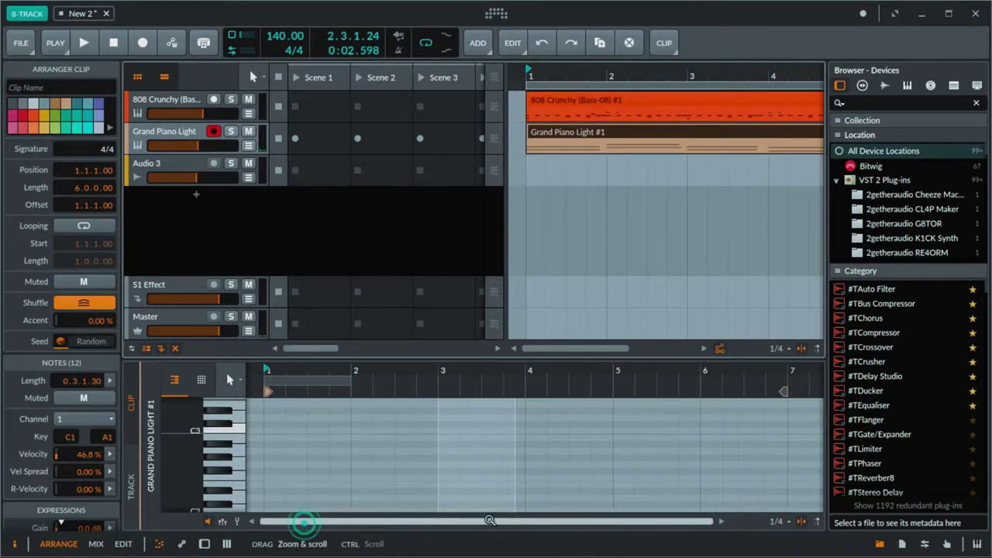
double_click(273, 431)
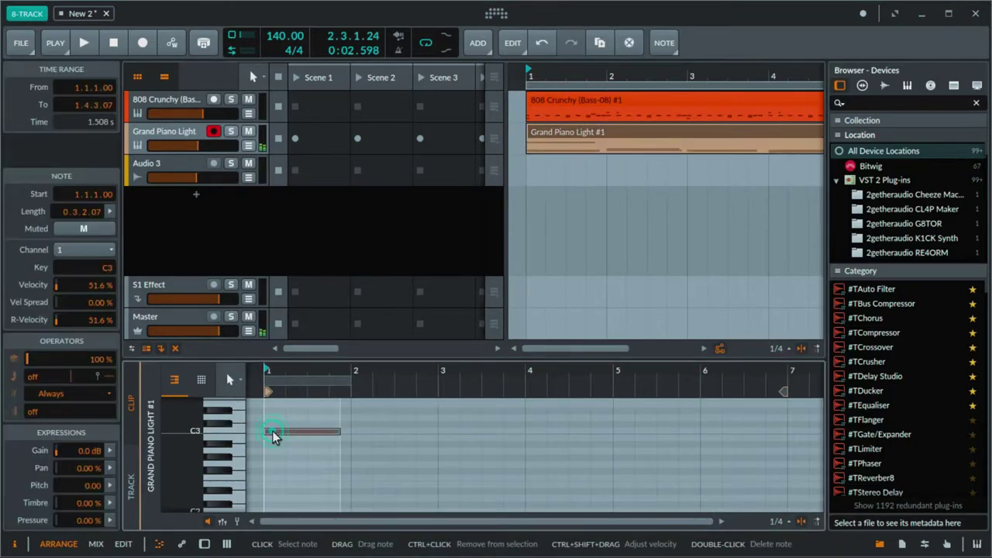
double_click(359, 449)
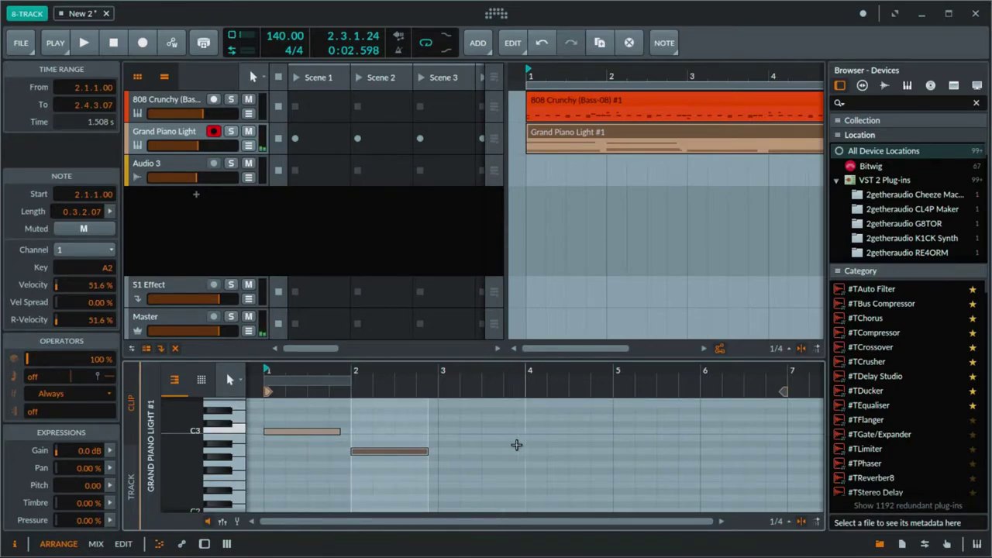
double_click(451, 430)
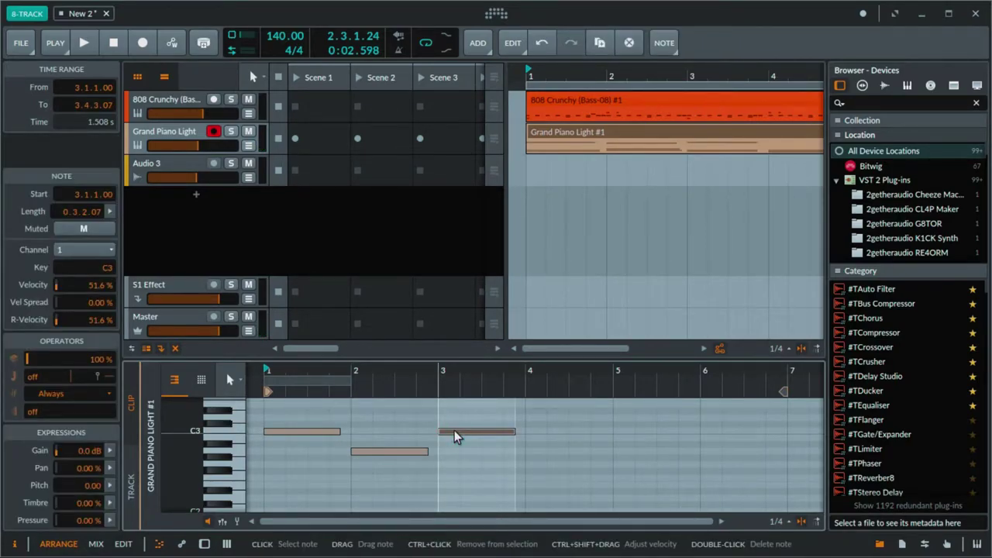
double_click(534, 466)
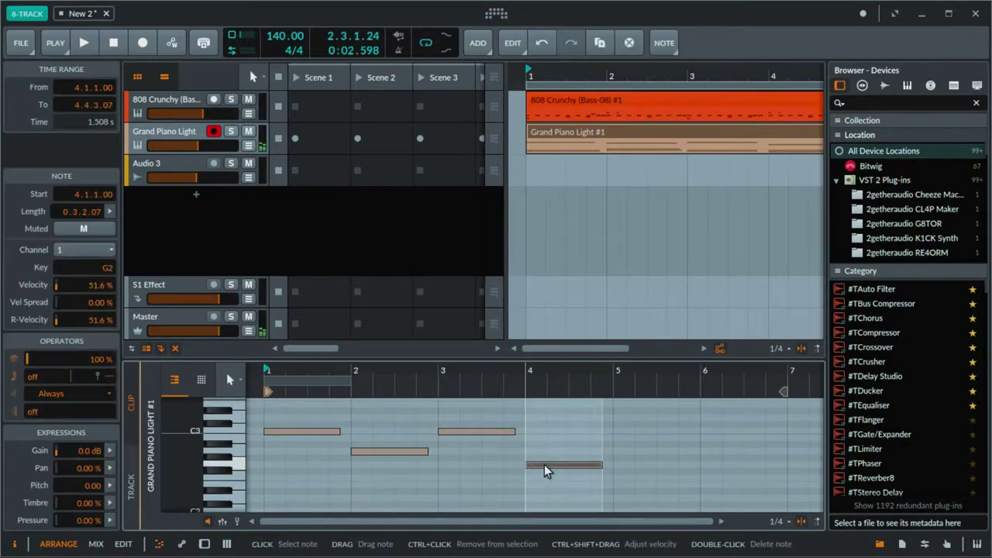
mouse_move(534, 468)
mouse_down()
mouse_move(352, 469)
mouse_move(541, 467)
mouse_up()
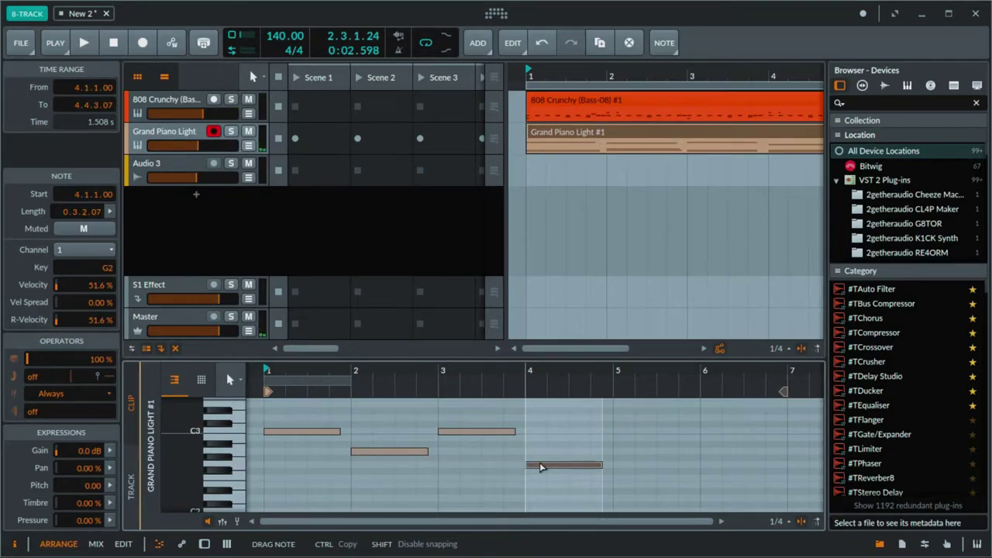
Step: Play back the new melody and move its bar 2 note up to B2
key(space)
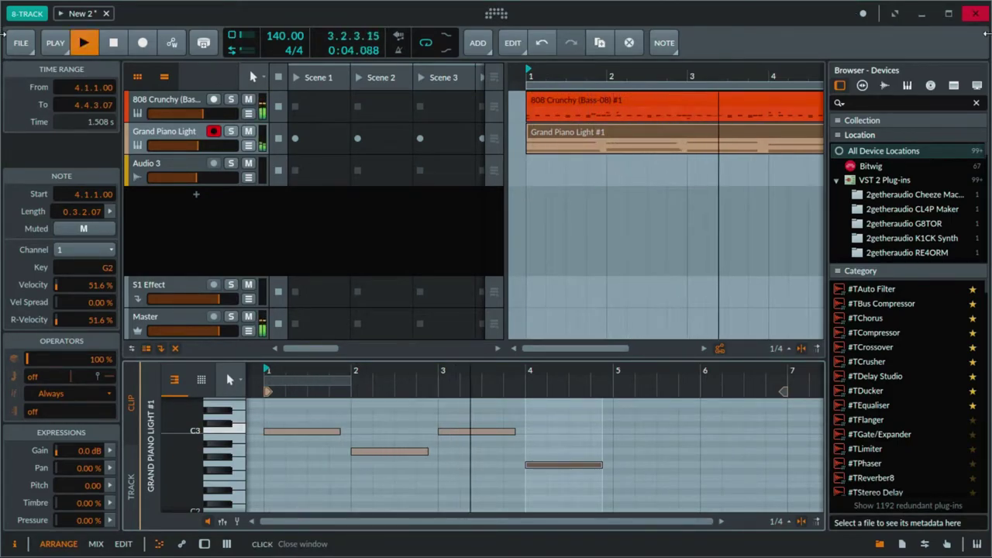
key(space)
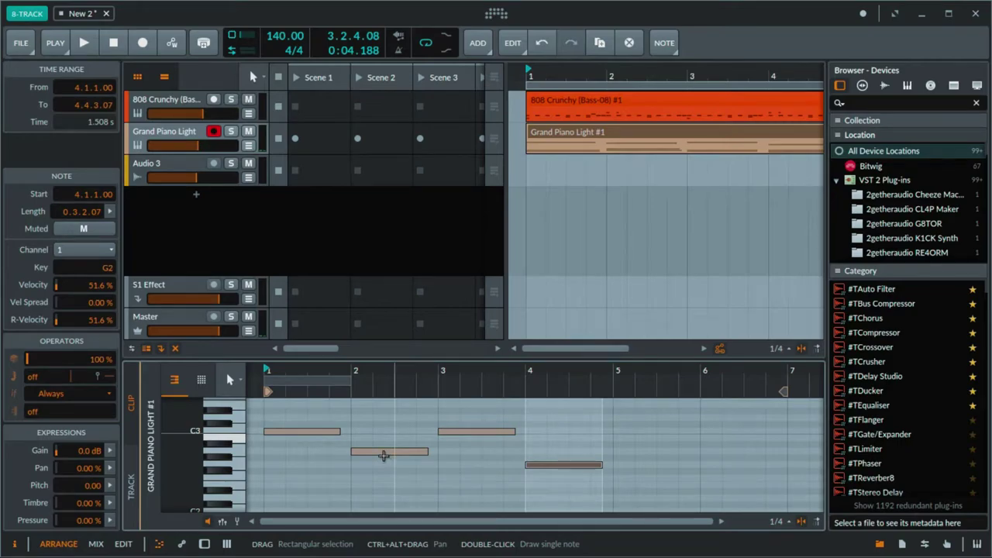
drag(384, 455, 383, 438)
key(space)
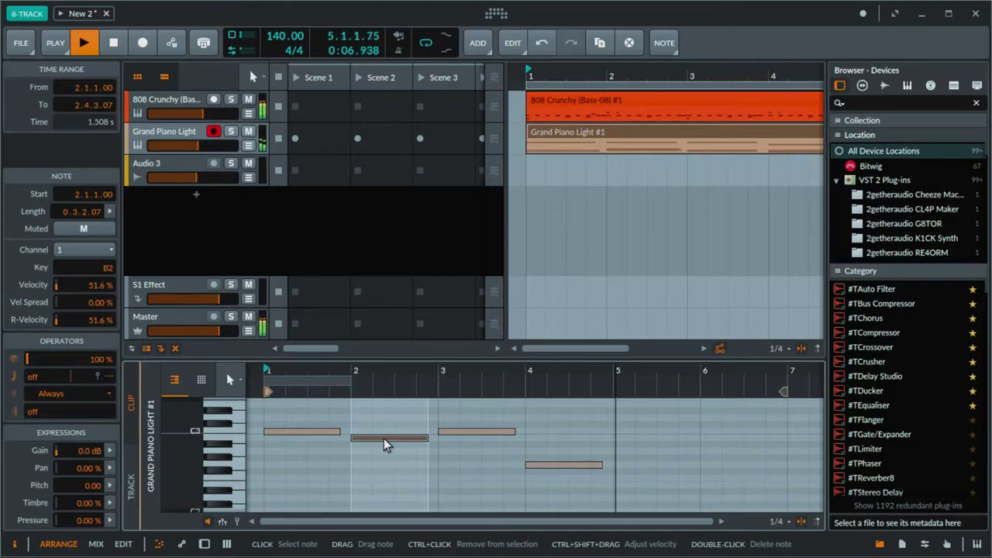
Step: Add a C3 note at the start of bar 5 and an E3 note starting at 6.1.1.00 to the melody
double_click(626, 433)
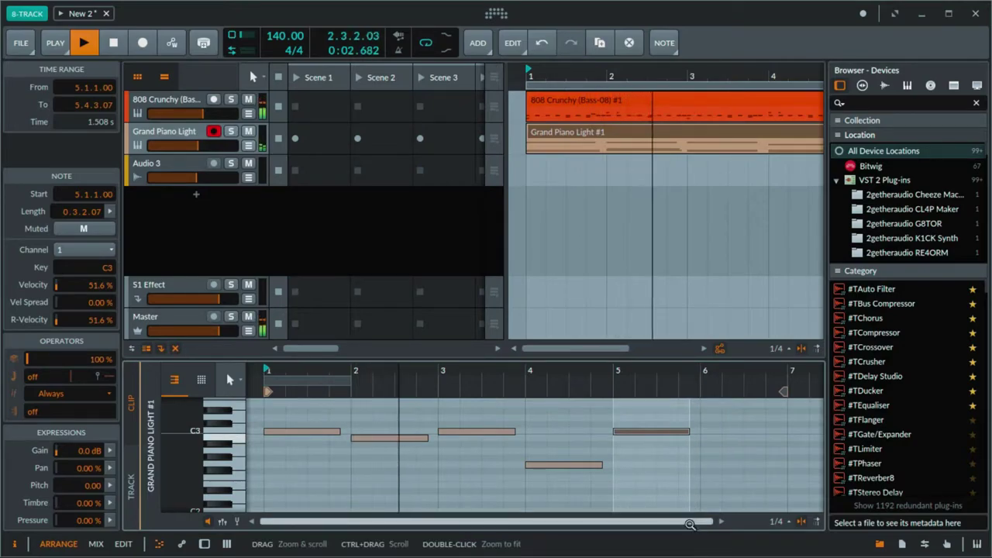
scroll(787, 439, up, 3)
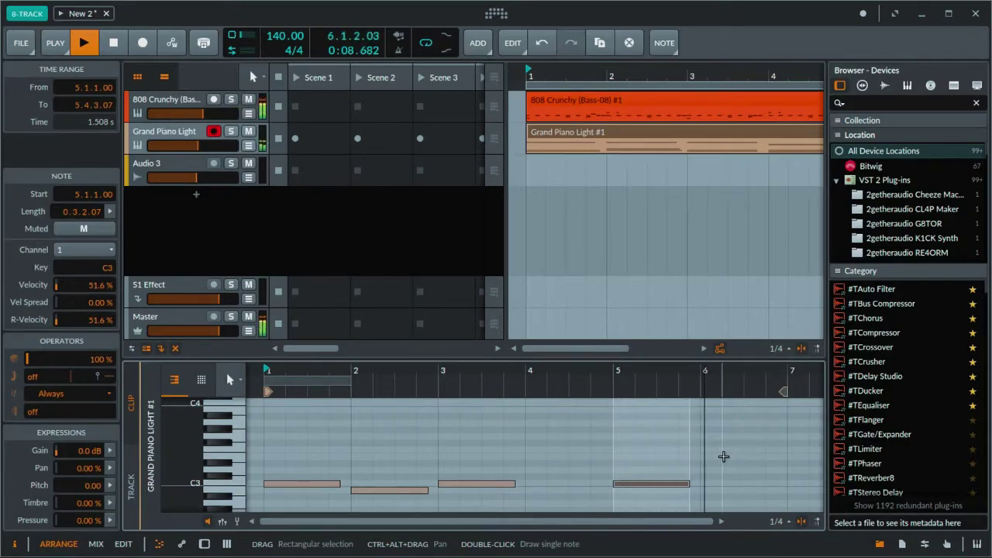
click(722, 454)
double_click(722, 454)
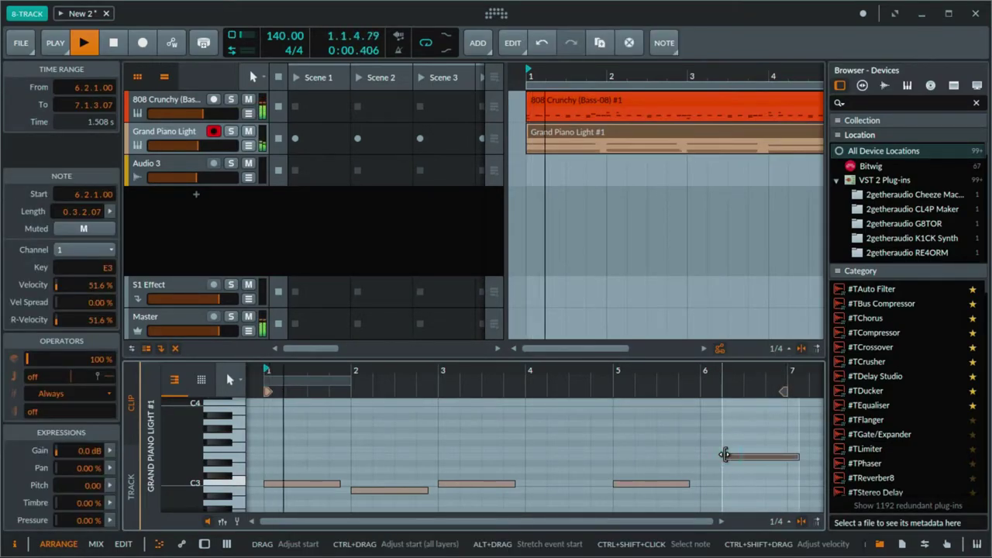
scroll(729, 457, down, 3)
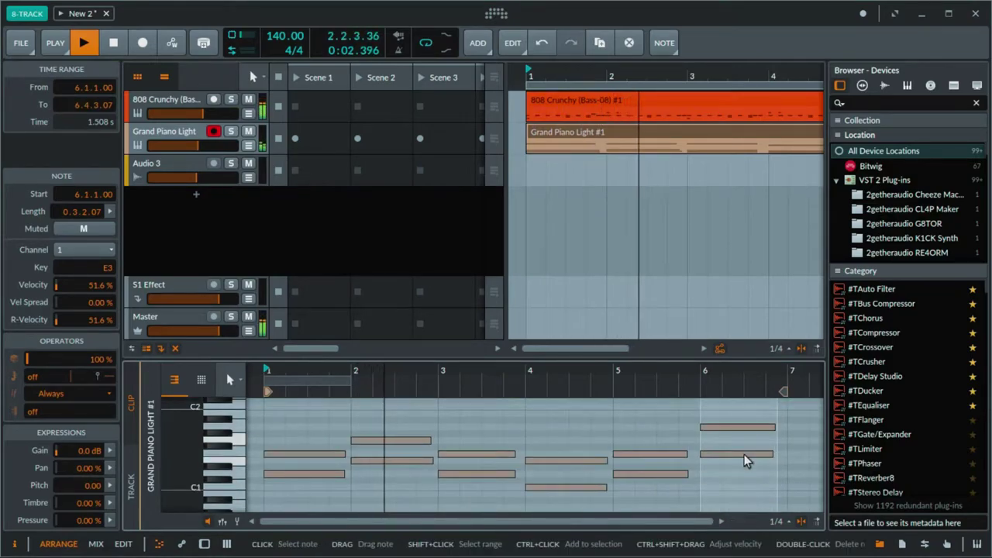
scroll(742, 442, down, 3)
scroll(747, 447, up, 3)
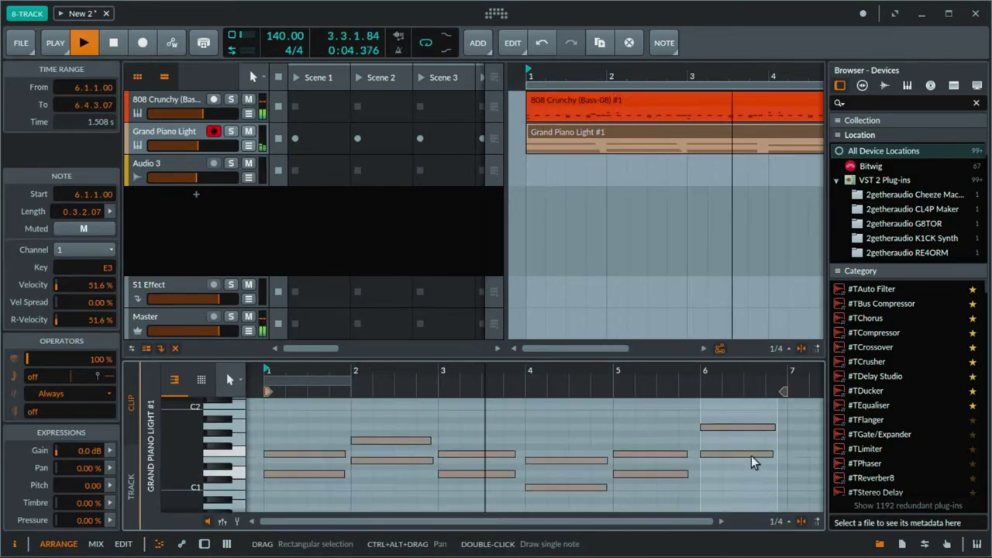
scroll(754, 457, down, 3)
scroll(751, 455, up, 3)
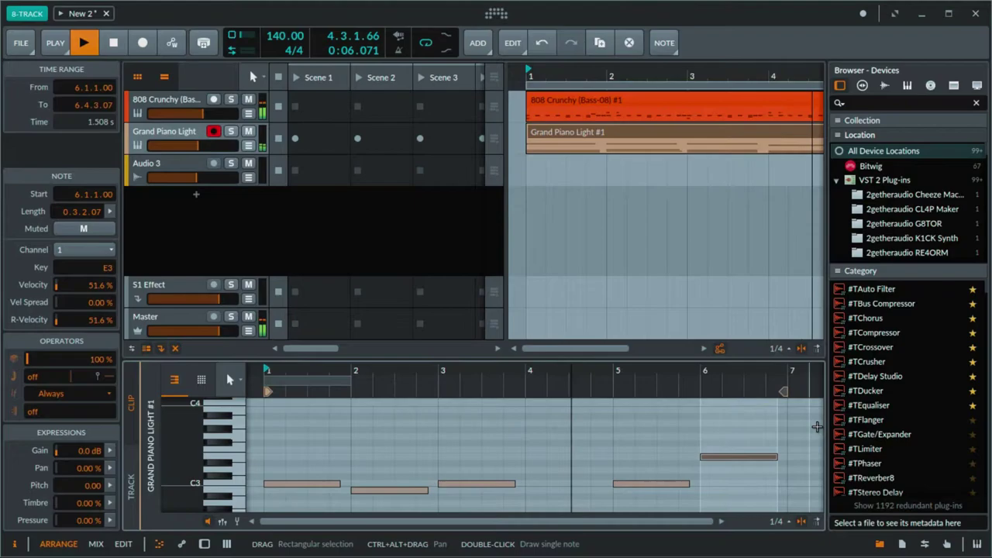
Step: Add three rising one-beat notes to the Grand Piano Light clip in bar 6: A3 at 6.2.1.00, B3 at 6.3.1.00 and C#4 at 6.4.1.00
key(alt+2)
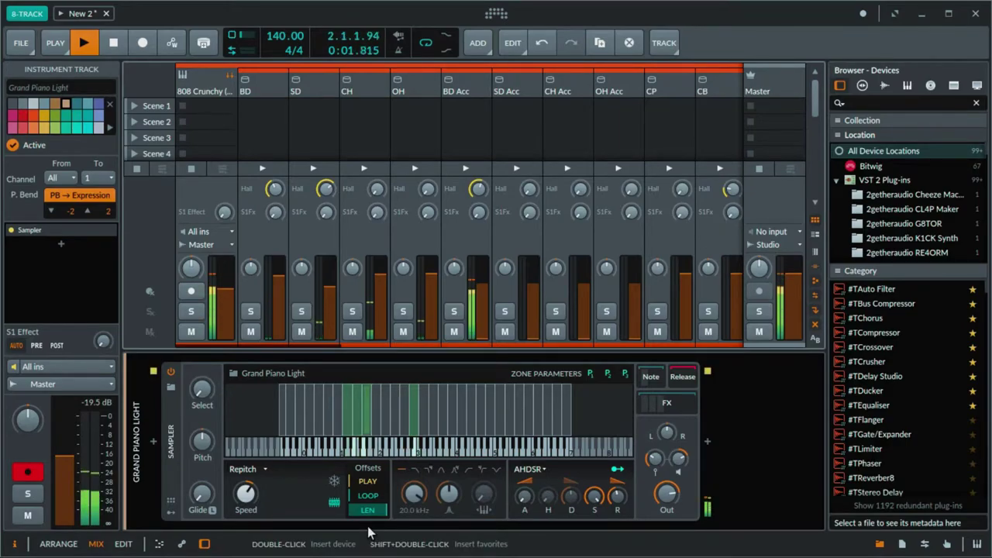
key(alt+1)
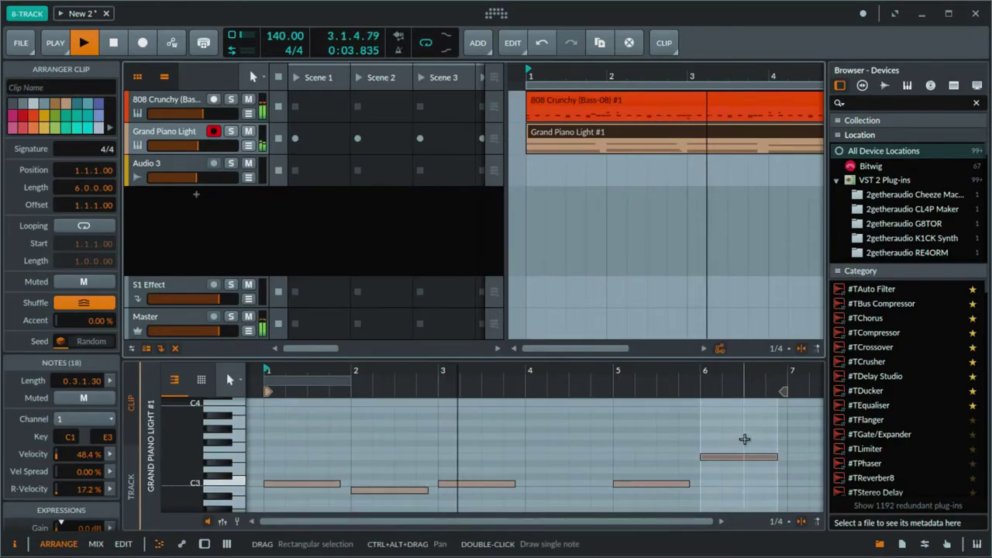
double_click(758, 424)
mouse_move(761, 432)
mouse_down()
mouse_move(770, 430)
mouse_move(753, 421)
mouse_up()
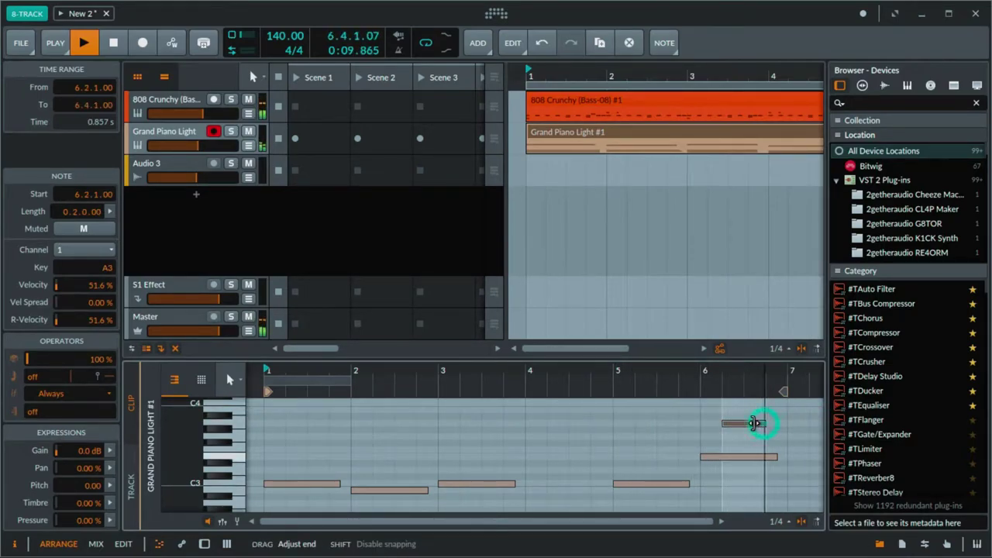
click(759, 413)
double_click(759, 413)
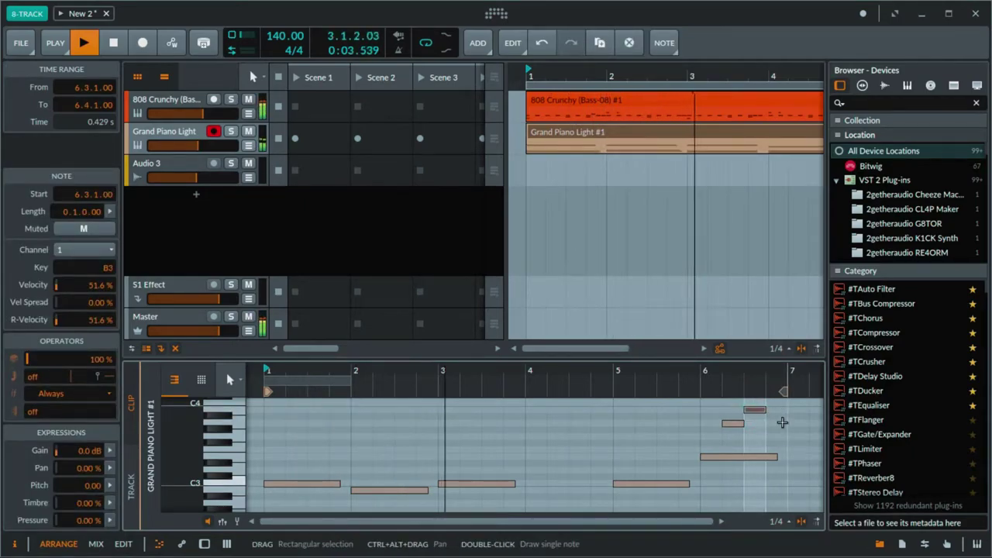
click(781, 398)
double_click(781, 398)
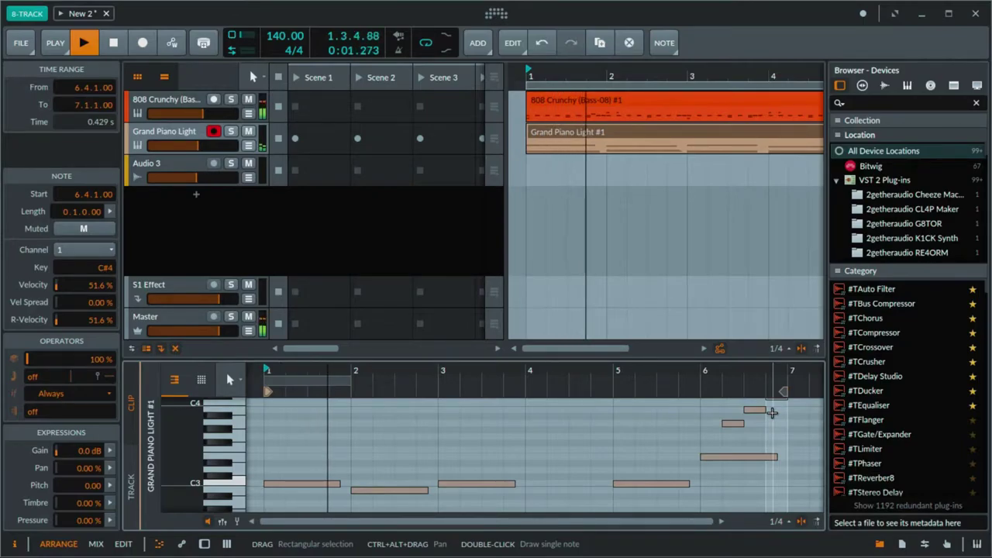
Step: Show the mixer together with the Grand Piano Light track's device chain
key(alt+2)
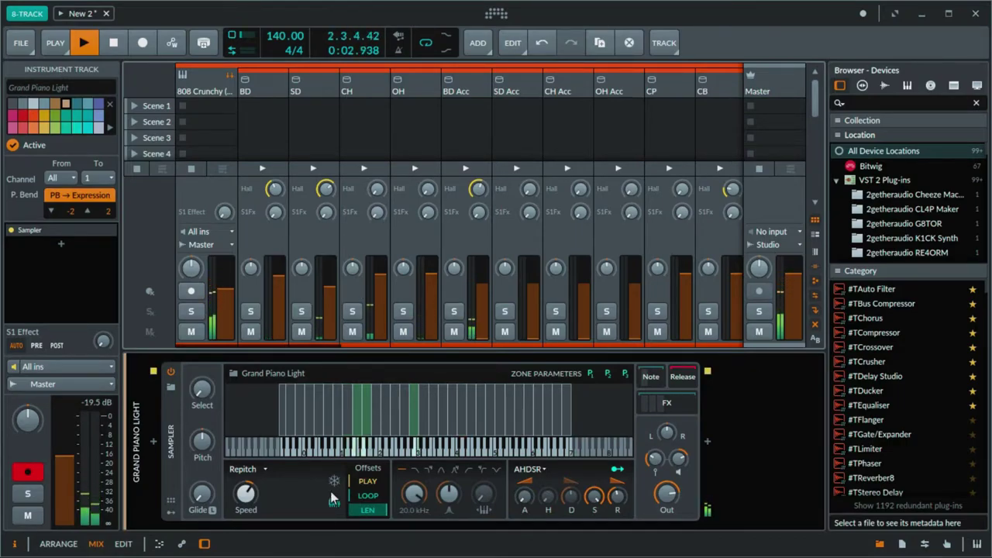
key(super)
key(super)
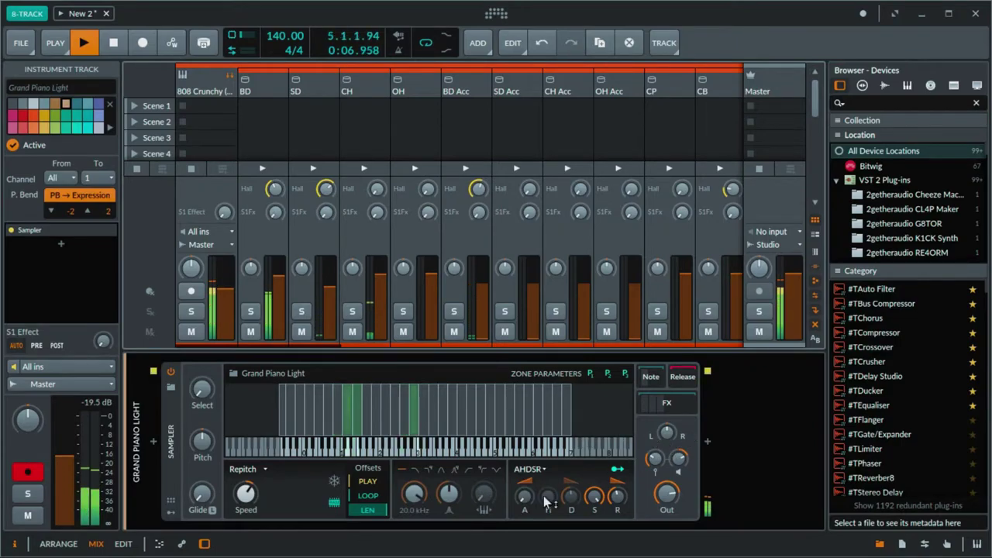
Step: Try the Lofi Space Stereo effect after the Grand Piano Light Sampler and undo its insertion
click(691, 437)
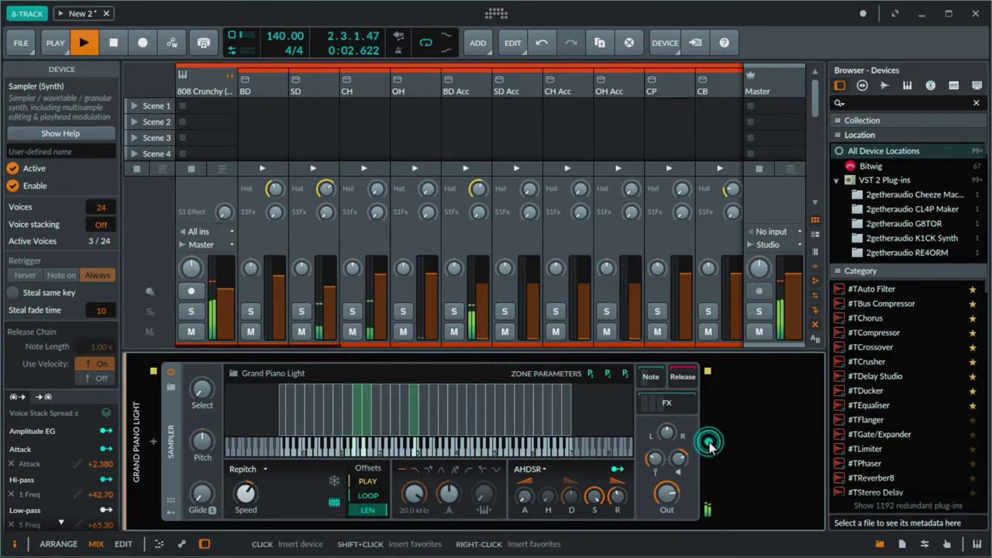
click(709, 443)
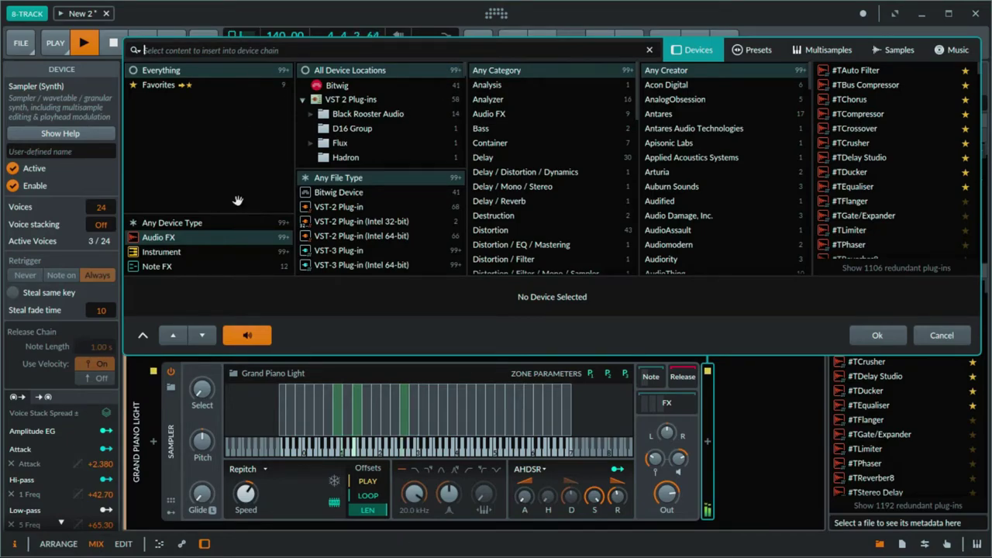
text(l)
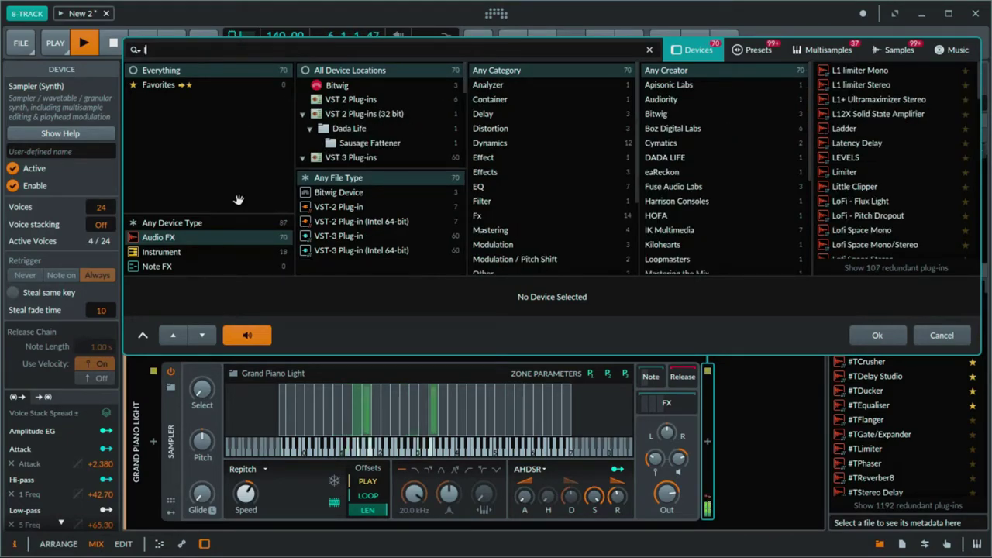
text(ofi)
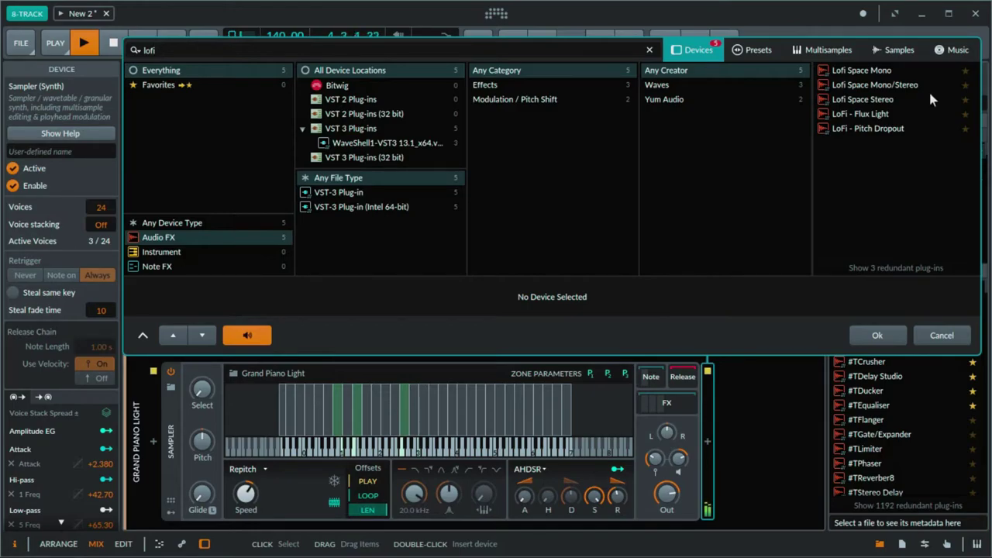
double_click(876, 100)
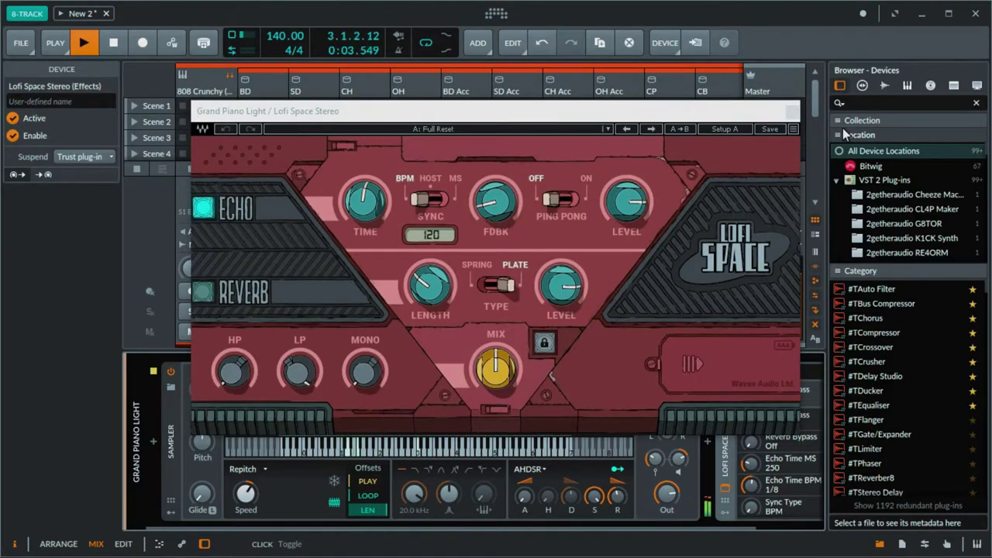
key(ctrl+z)
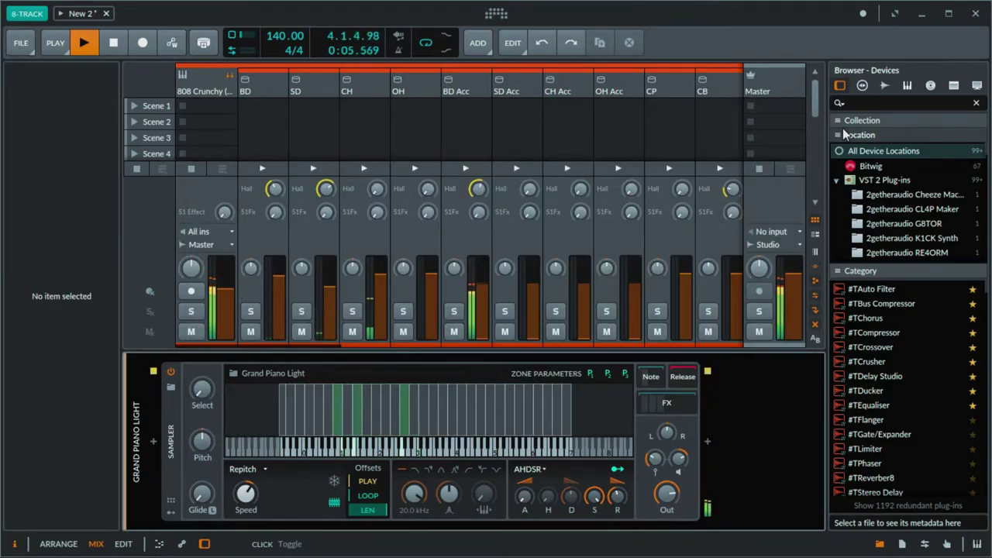
Step: Insert the LoFi - Flux Light effect after the Sampler on the Grand Piano Light track
click(709, 441)
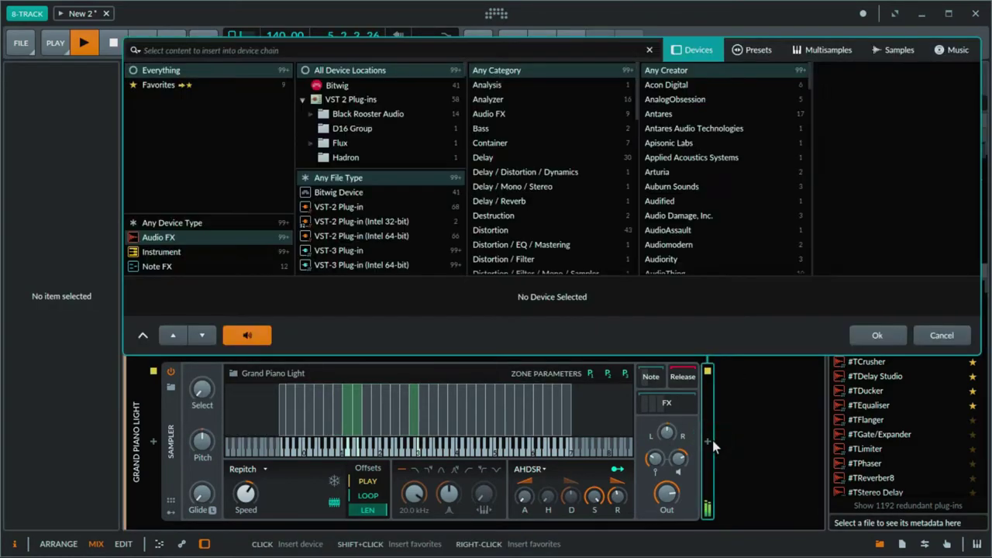
text(lofi)
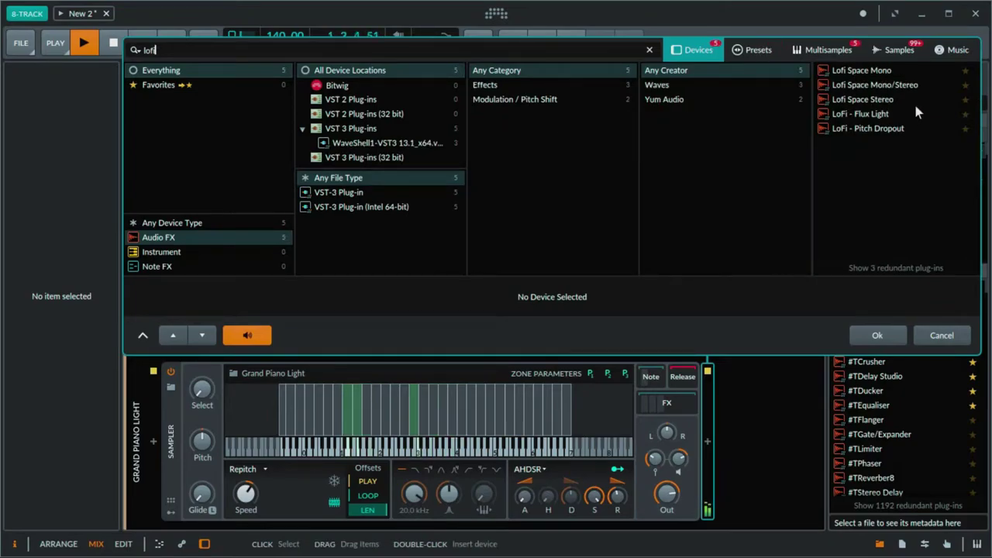
double_click(875, 117)
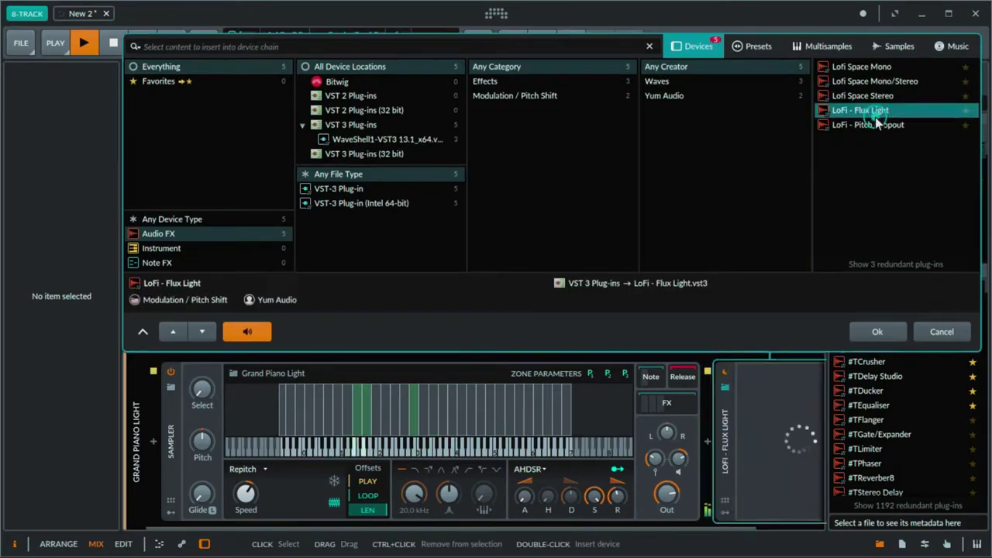
click(728, 526)
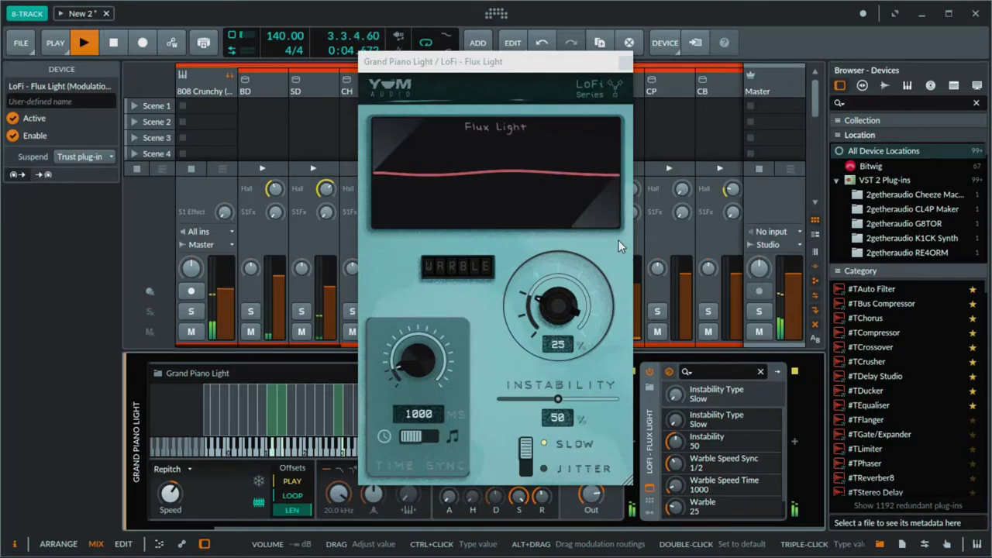
Step: Set Flux Light to a 1018 ms warble time, Jitter instability, tempo-synced speed of 1/4D and 13 % warble
drag(431, 355, 428, 348)
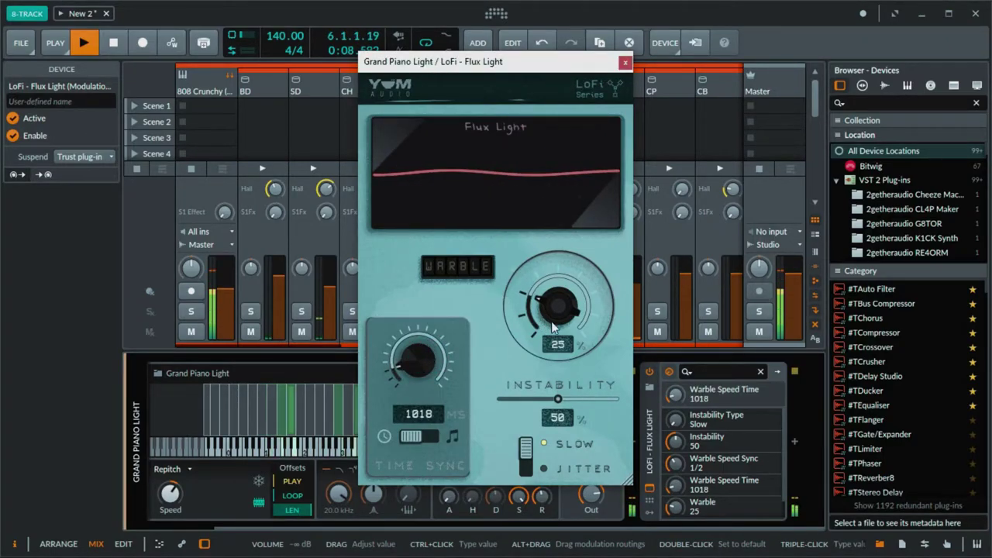
click(528, 463)
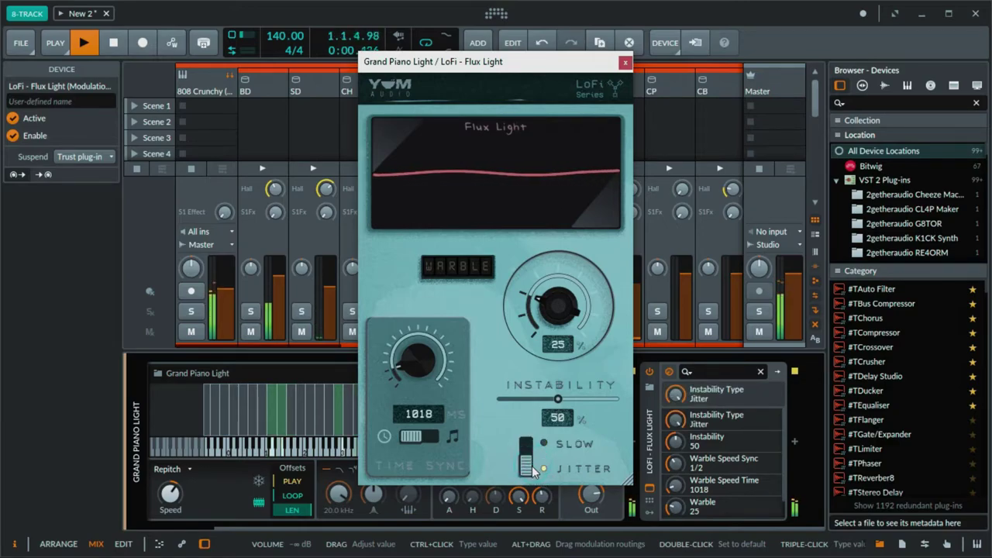
click(440, 436)
drag(417, 366, 426, 392)
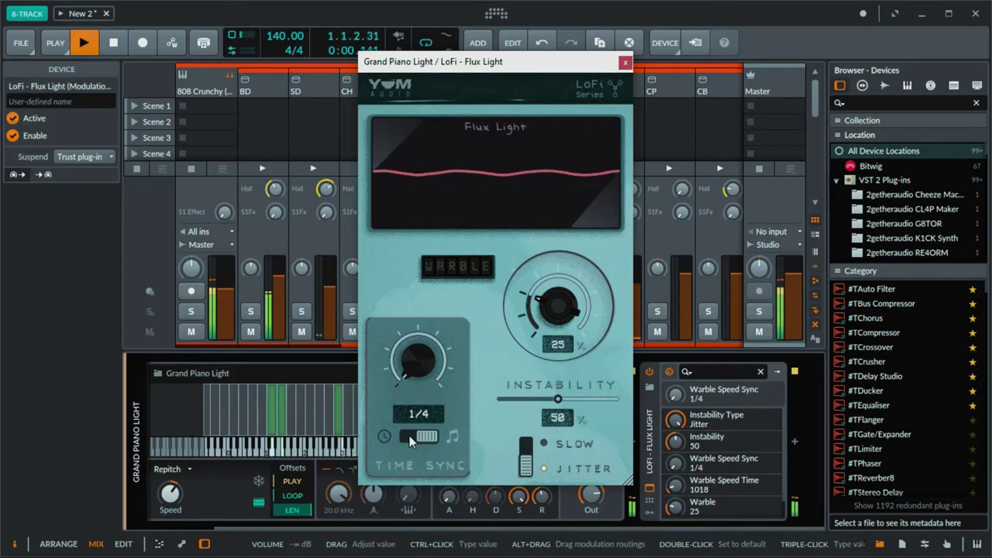
drag(560, 361, 563, 332)
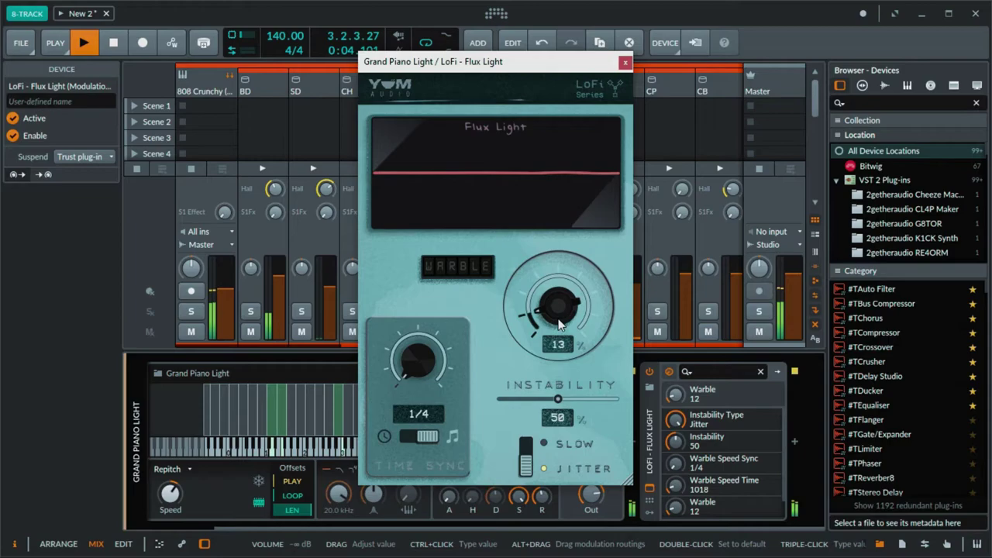
drag(414, 359, 415, 345)
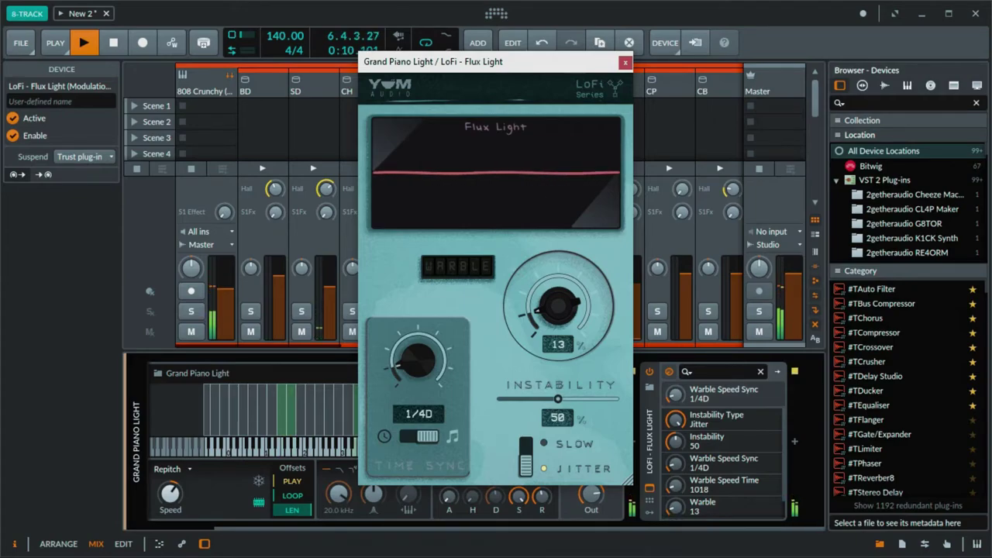
Step: Set Flux Light's instability to Slow at 52 % with the warble speed back in Time mode, and close the plug-in window
click(526, 448)
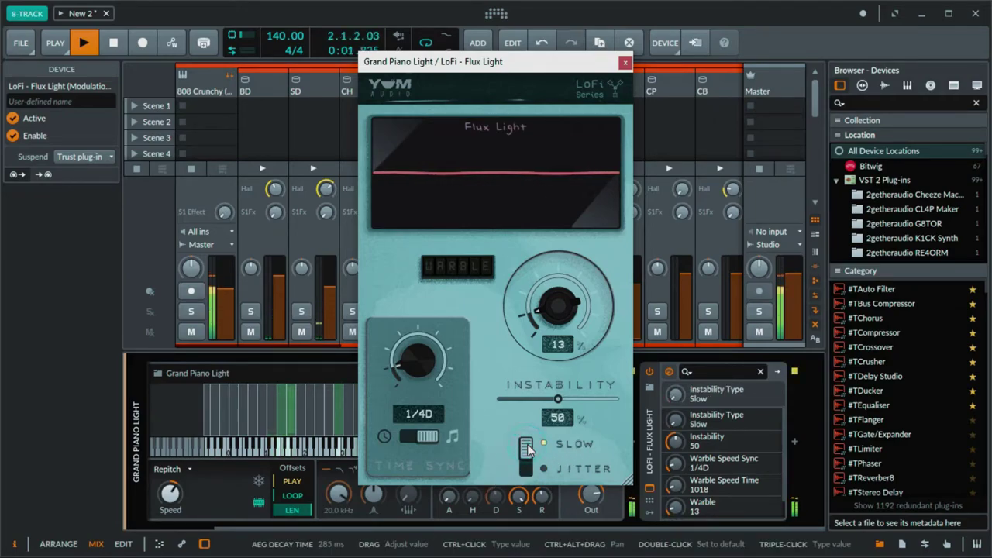
drag(558, 399, 548, 399)
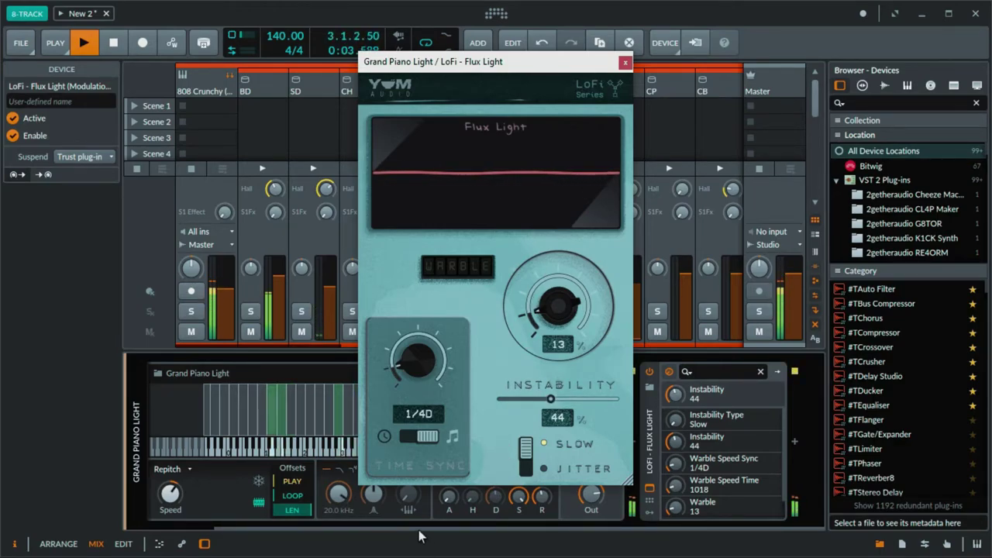
key(super)
click(298, 547)
click(338, 544)
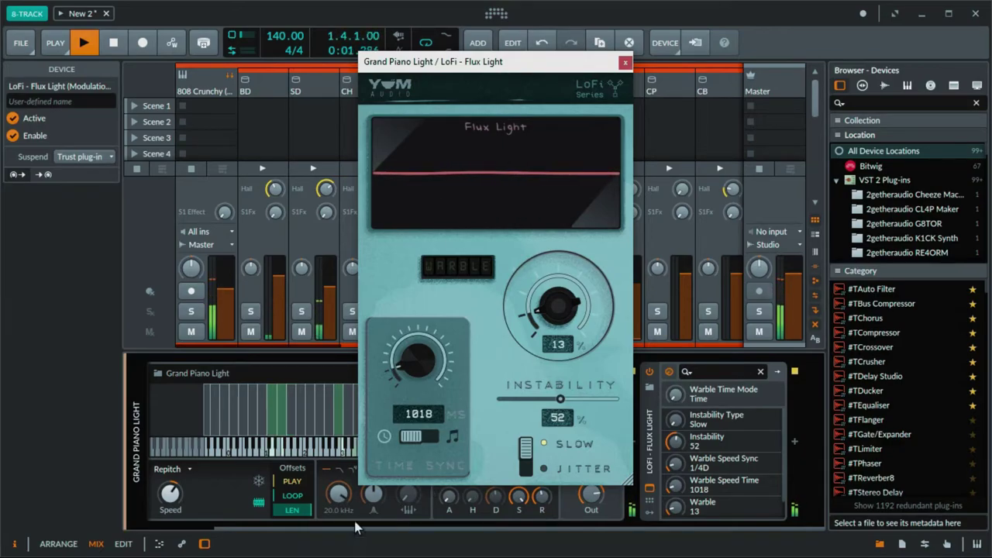
click(669, 371)
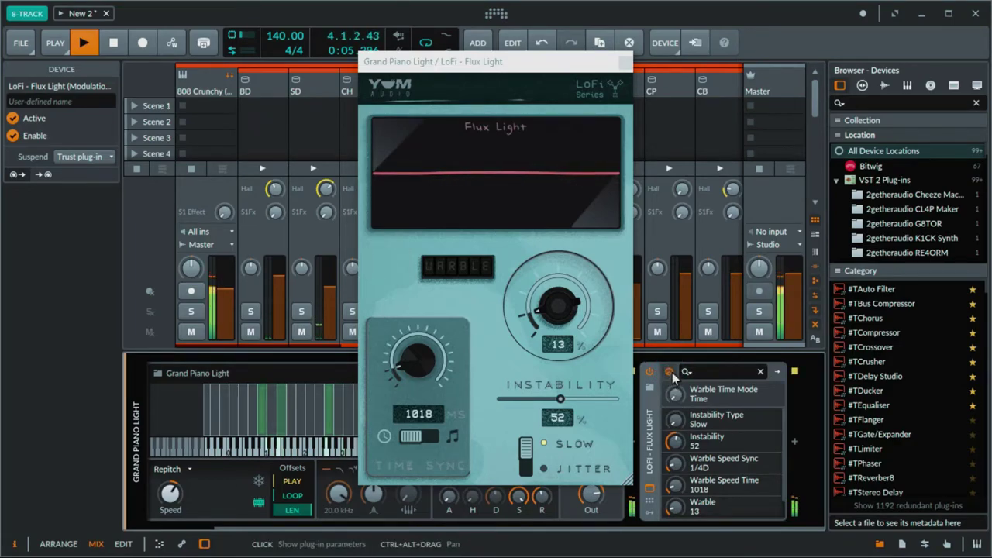
click(626, 63)
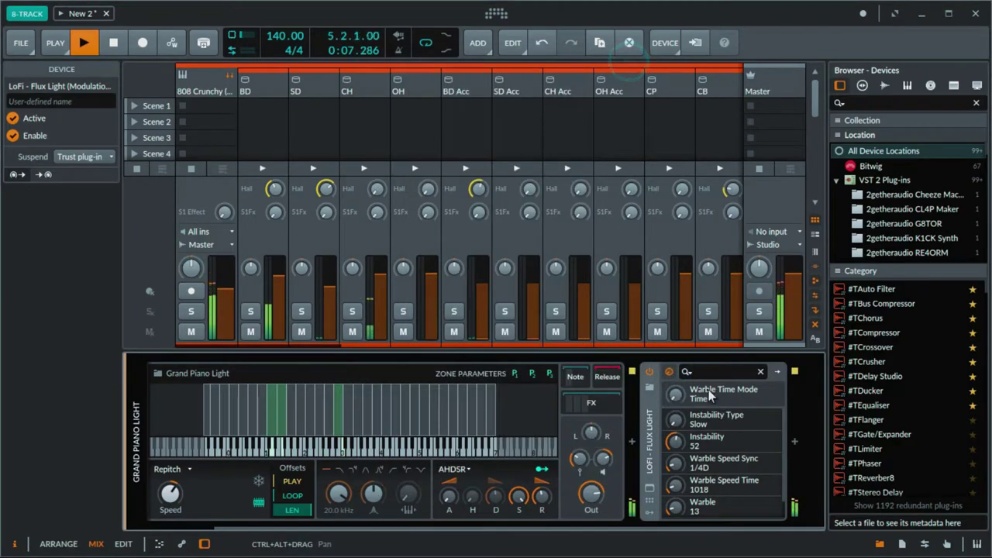
Step: Compare the piano sound with Flux Light bypassed, leave its preset unchanged and re-enable the effect
click(648, 373)
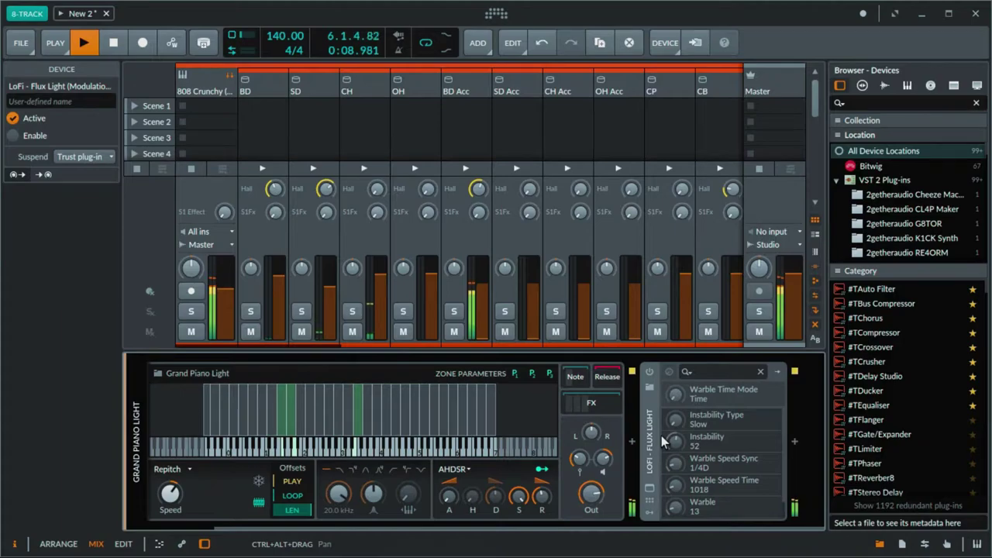
click(651, 387)
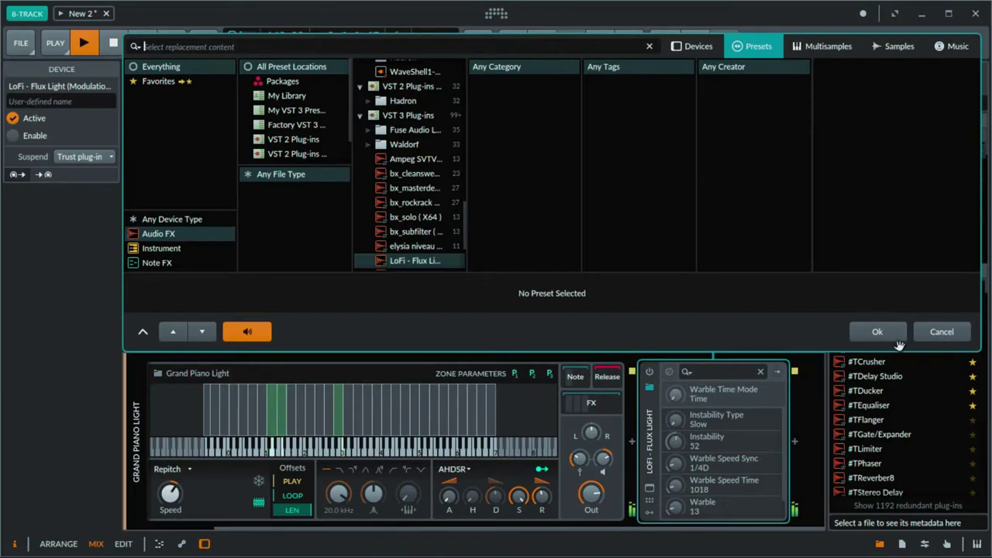
click(948, 335)
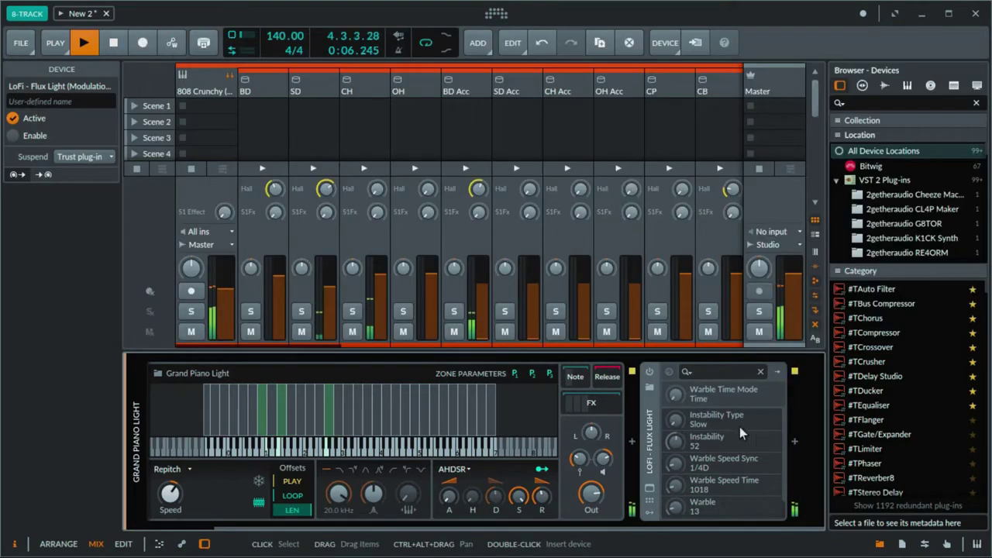
click(650, 373)
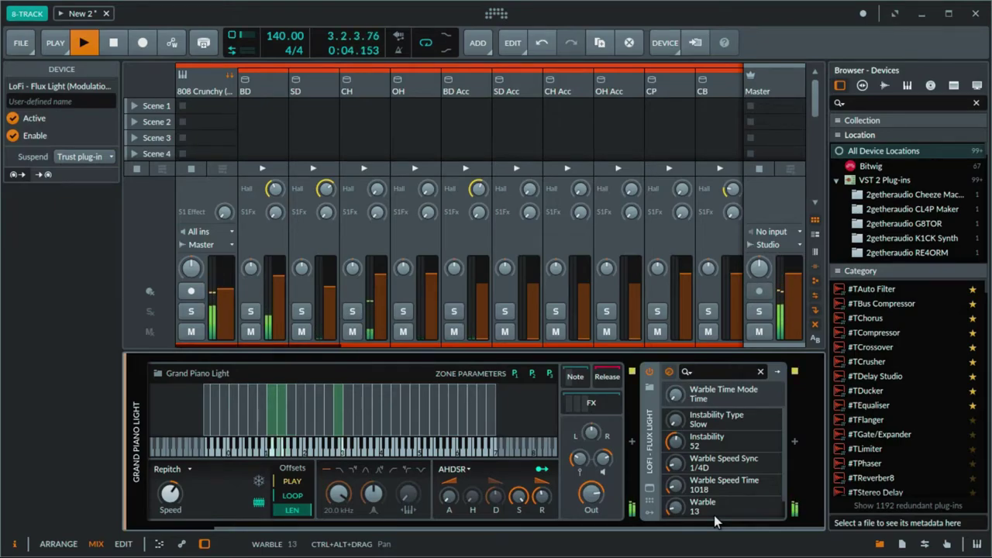
Step: Set BD Decay to 47.5 % and BD Tone to 33.5 % in the 808 Crunchy track's Drum Machine
drag(655, 526, 477, 545)
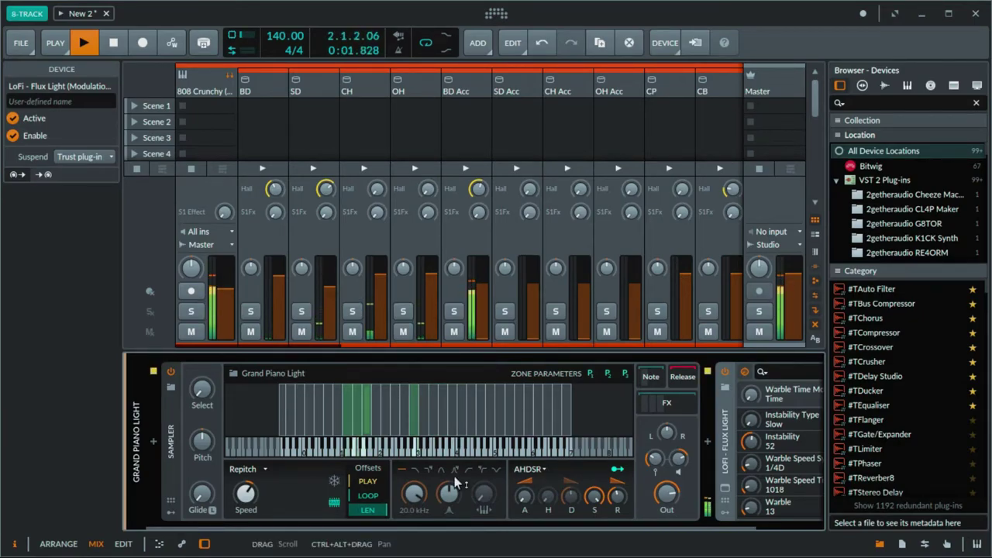
click(215, 89)
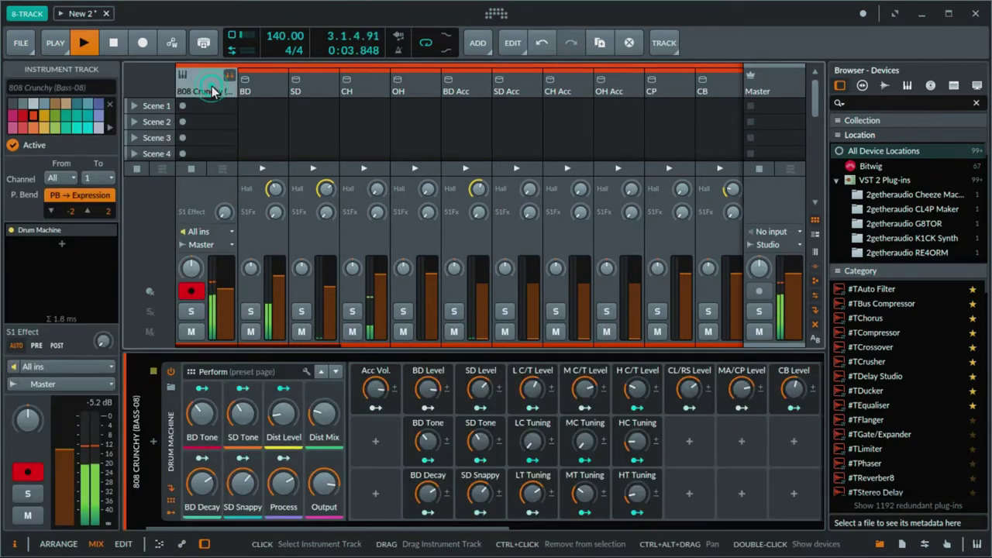
drag(203, 487, 203, 540)
drag(203, 487, 203, 483)
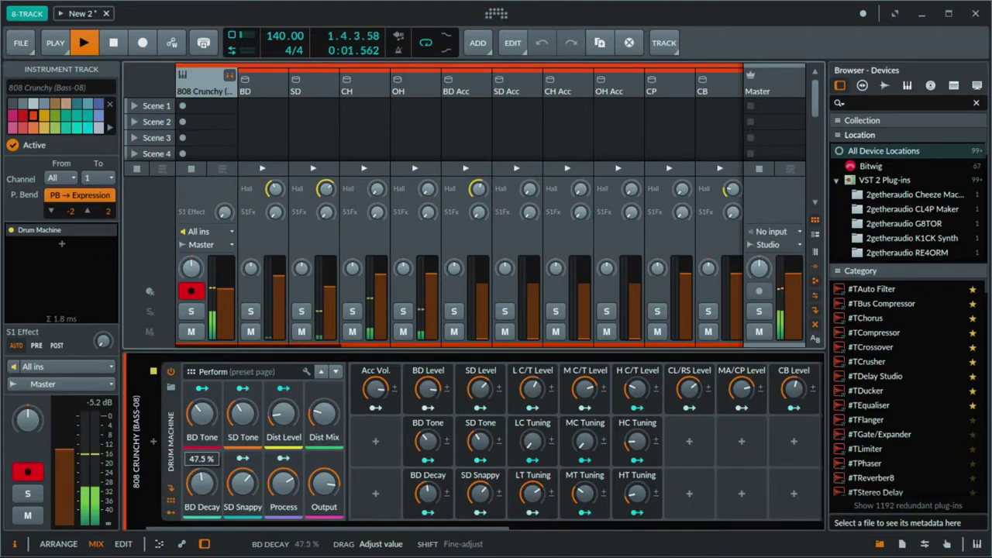
drag(202, 415, 202, 431)
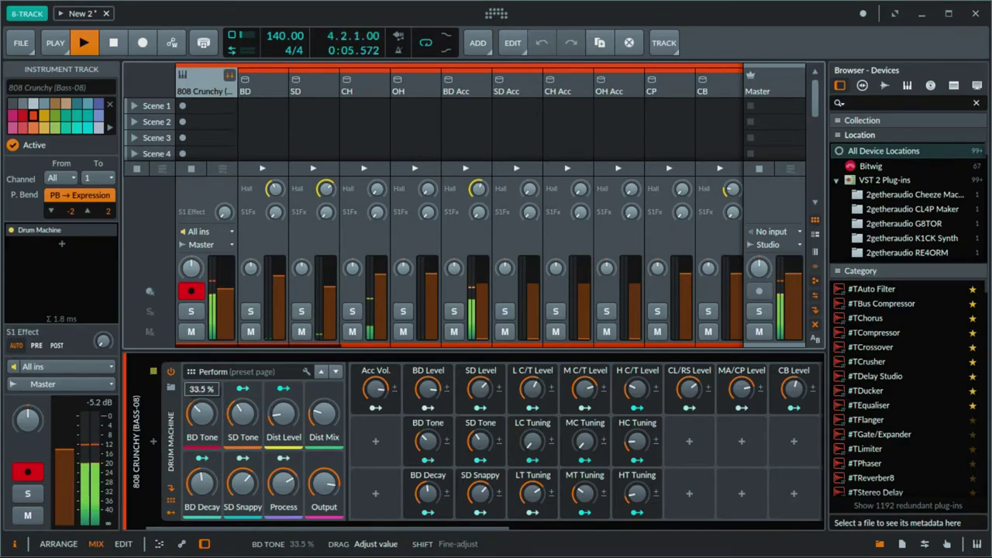
Step: Set BD Decay to 85.5 % and BD Tone to about 29 % in the 808 Crunchy track's Drum Machine
drag(202, 484, 202, 469)
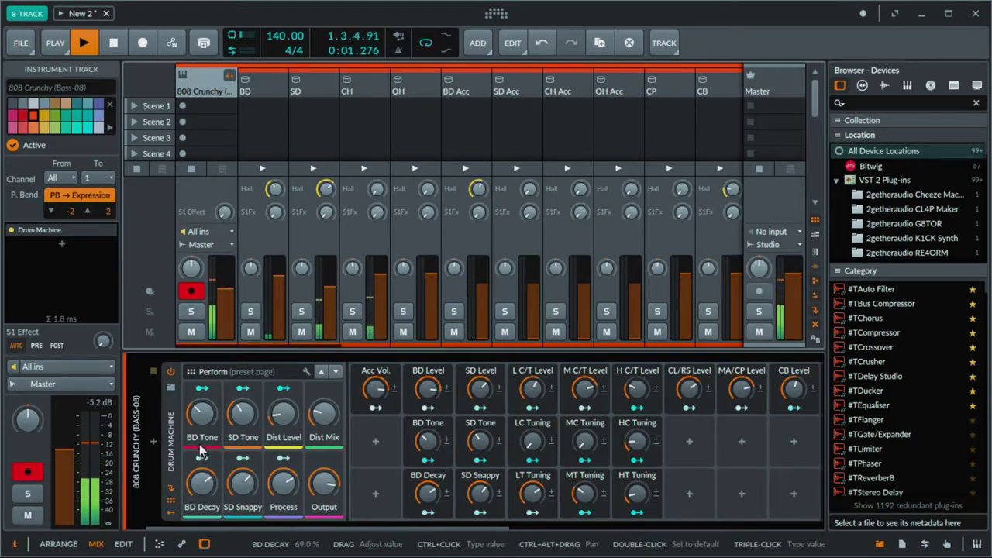
mouse_move(201, 415)
mouse_down()
mouse_move(201, 403)
mouse_move(201, 412)
mouse_up()
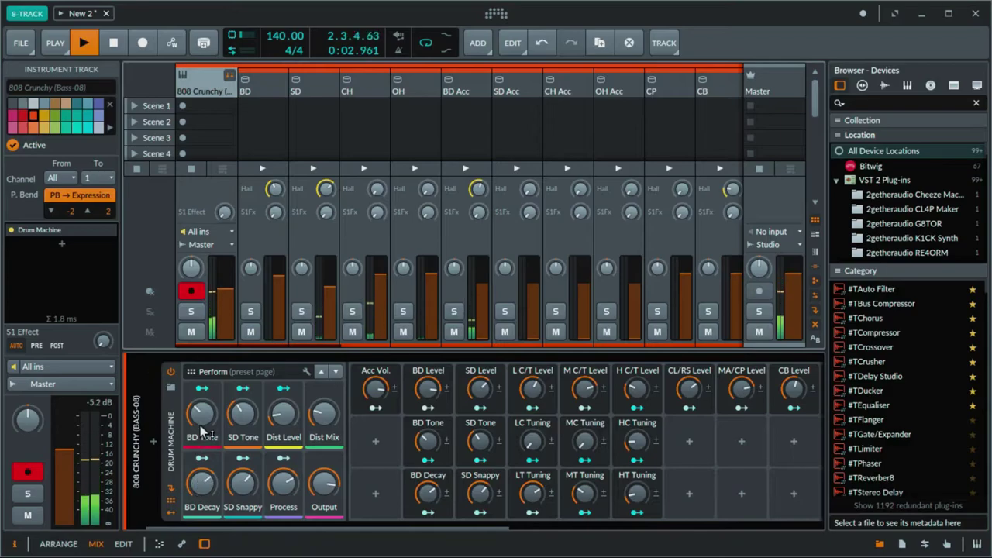
drag(200, 419, 200, 412)
drag(427, 492, 427, 446)
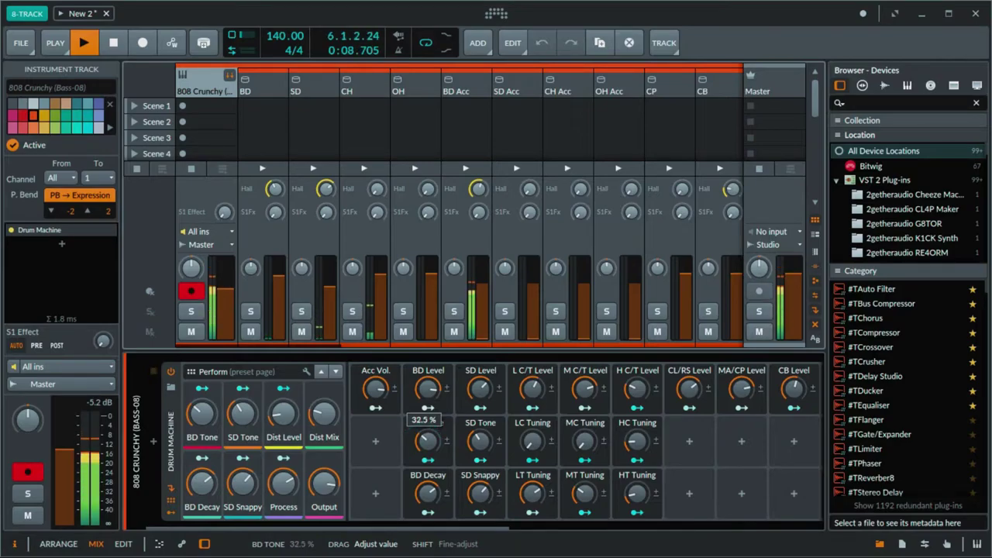
drag(427, 446, 427, 444)
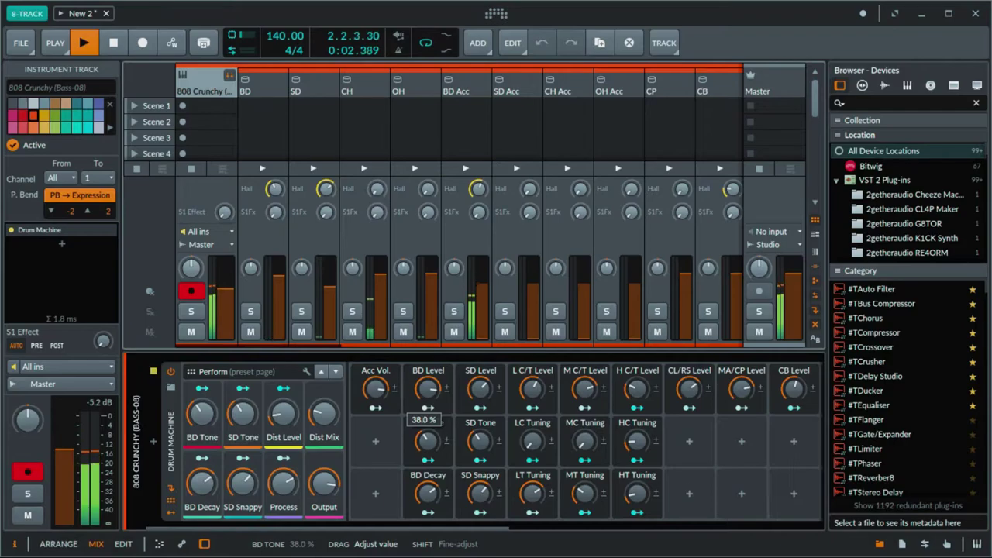
drag(427, 444, 427, 437)
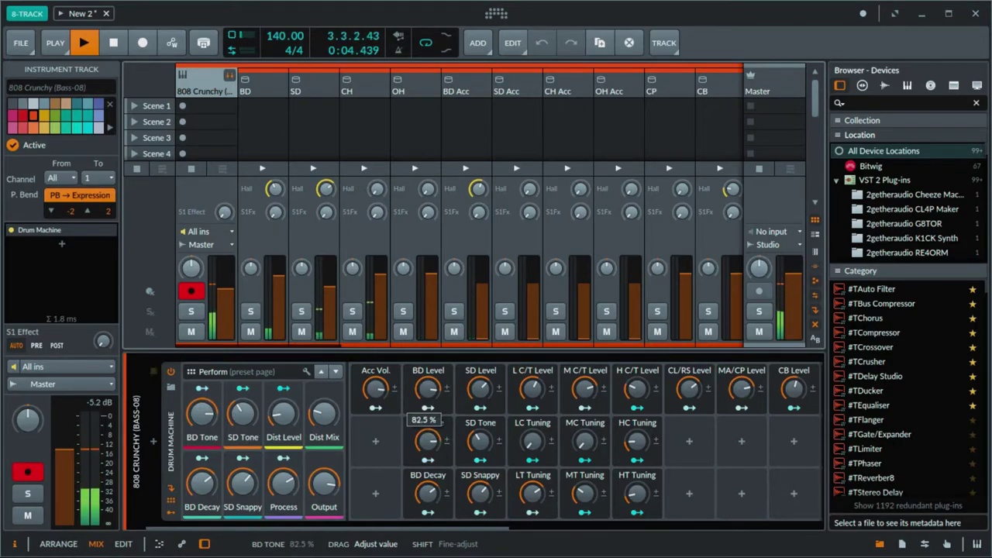
drag(427, 441, 427, 439)
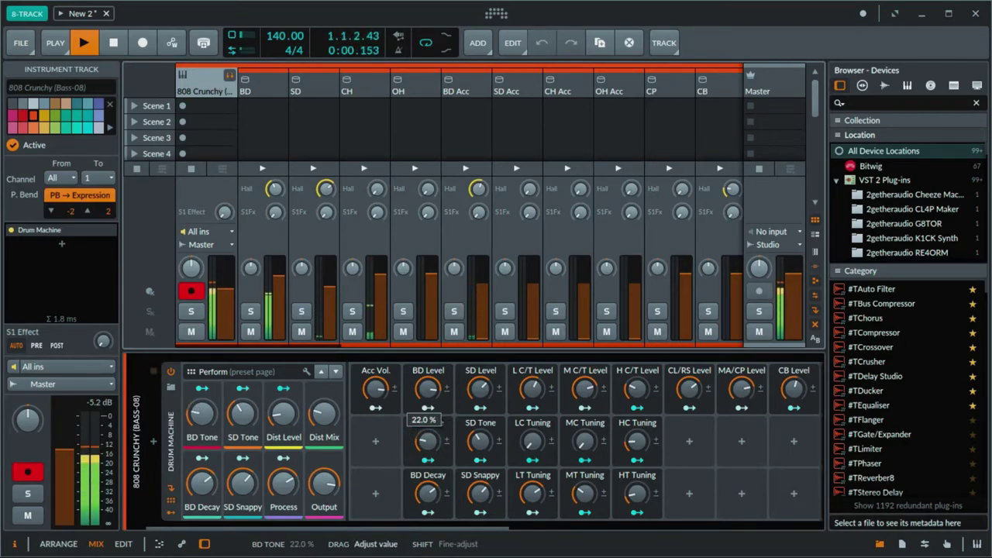
click(429, 494)
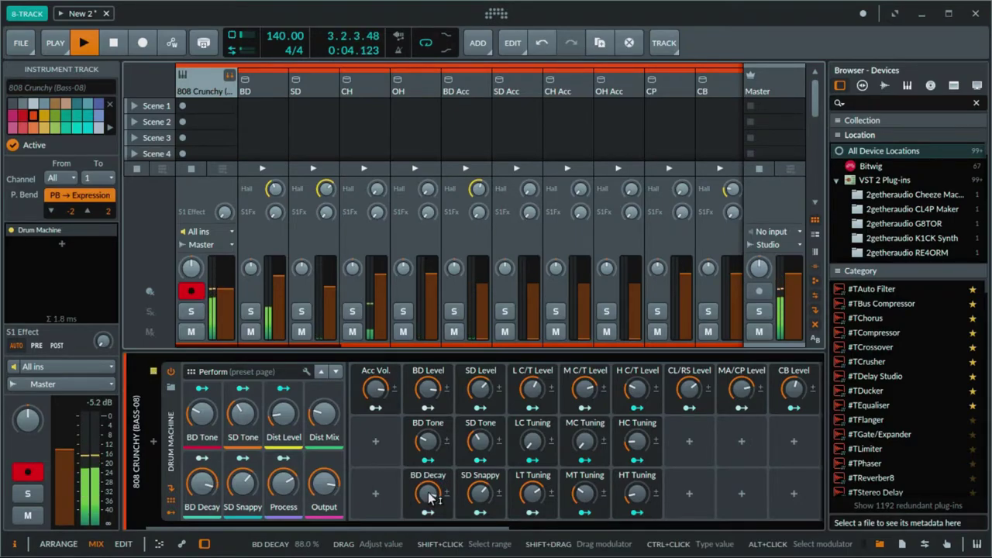
scroll(429, 493, down, 3)
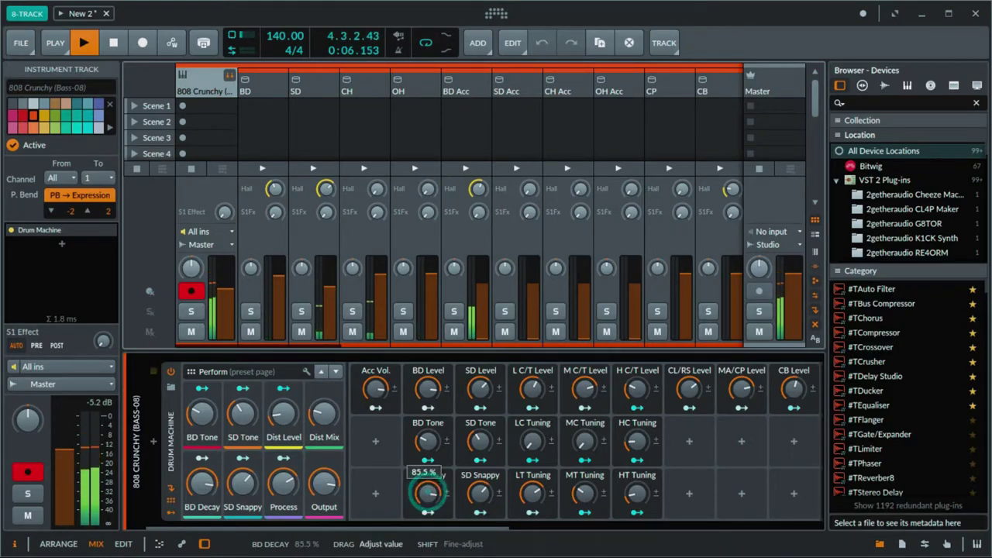
click(427, 440)
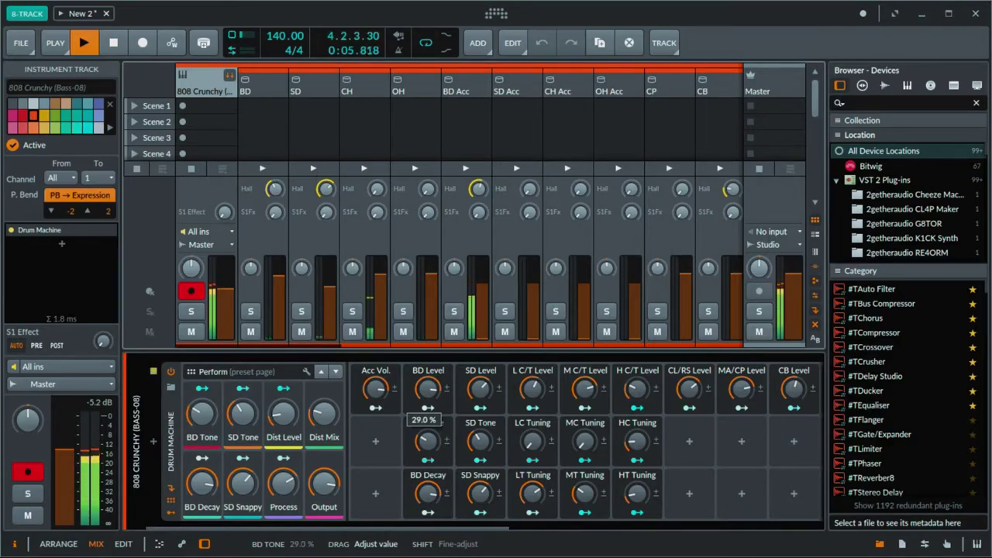
drag(427, 443, 424, 448)
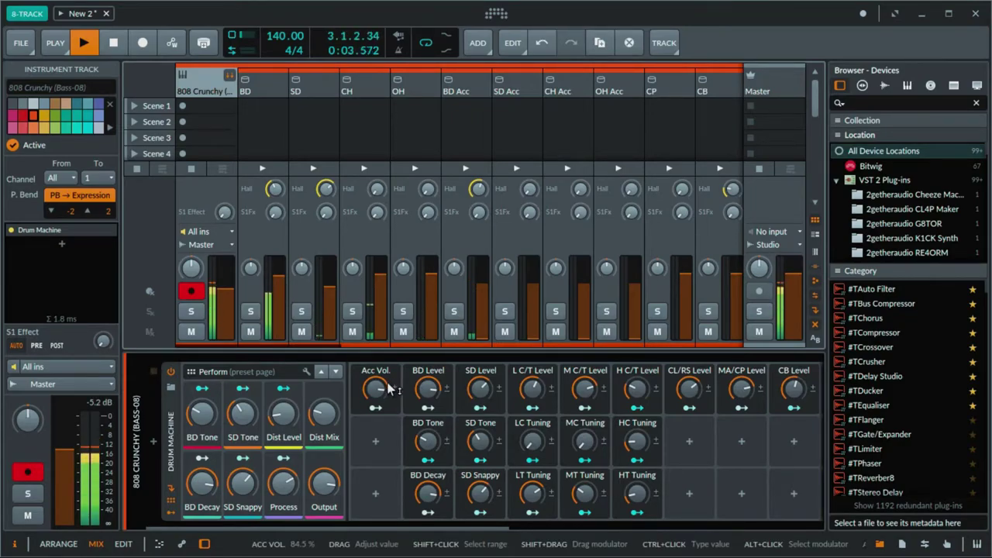
click(229, 75)
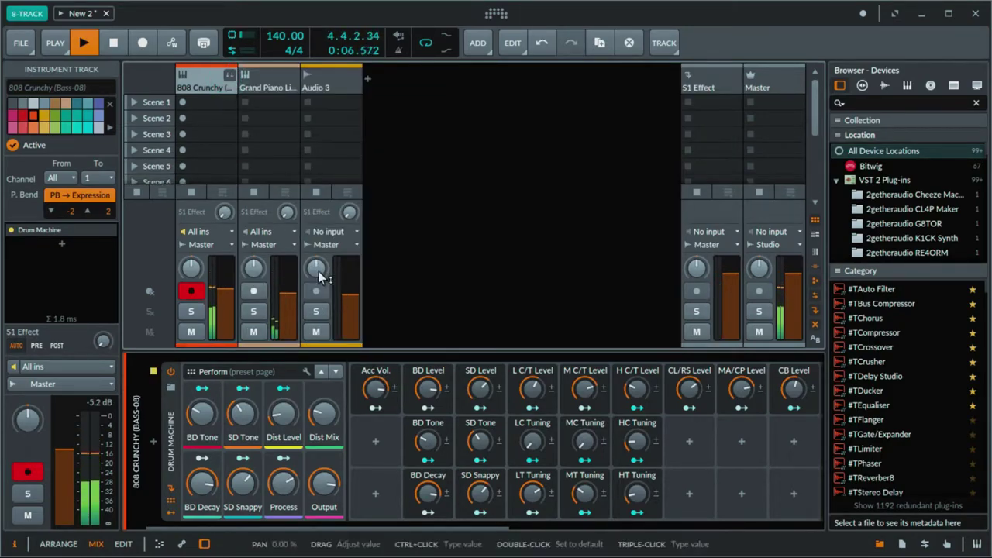
click(229, 76)
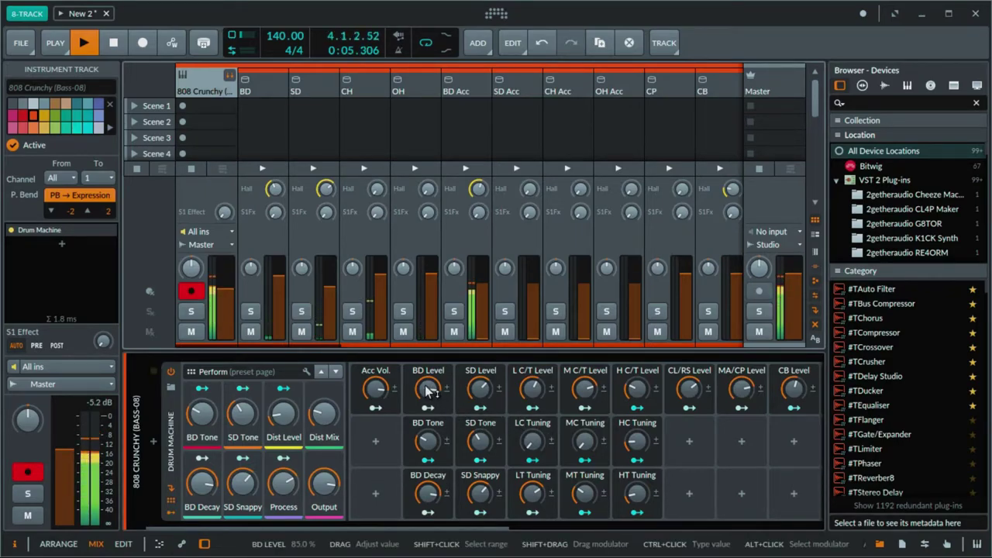
mouse_move(428, 388)
drag(427, 388, 430, 389)
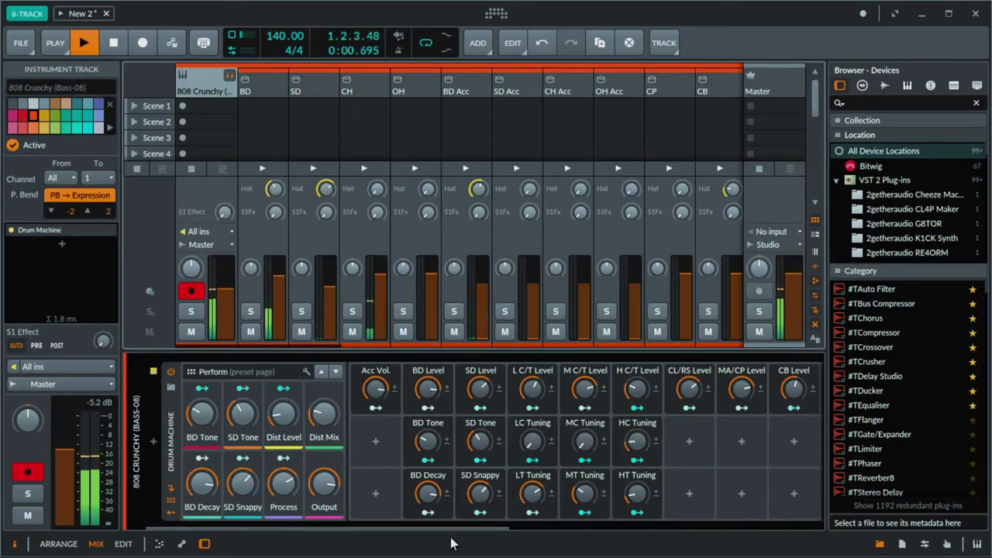
drag(461, 530, 502, 532)
drag(595, 555, 492, 548)
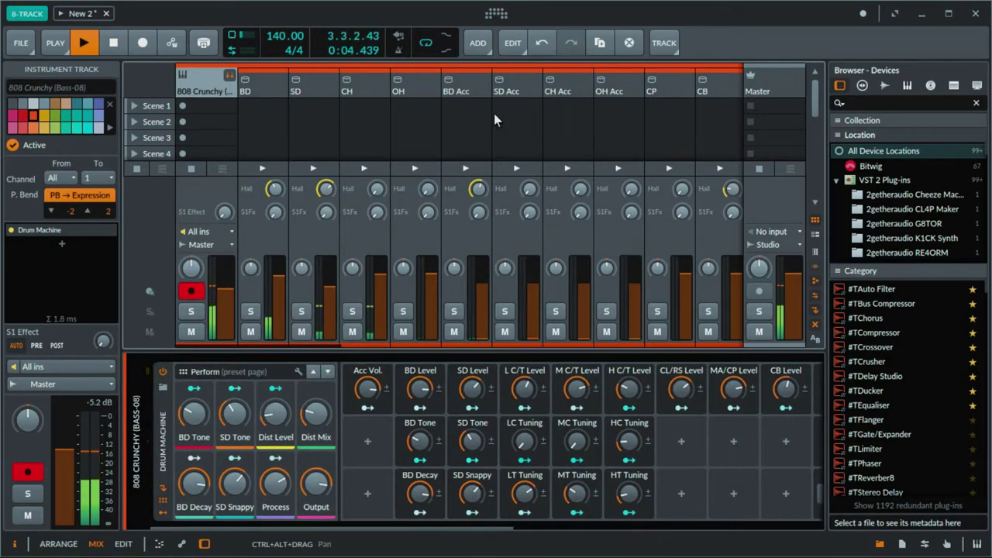
Step: Set the CH chain's EQ-2 high band to 8.20 kHz at +1.5 dB, lower the CH volume slightly and collapse the drum chains
click(365, 90)
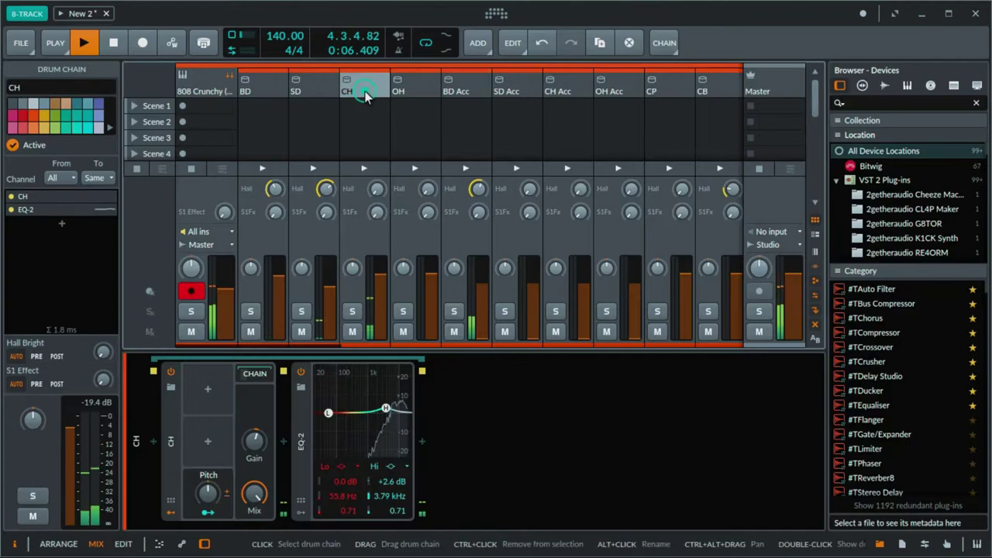
drag(386, 409, 396, 409)
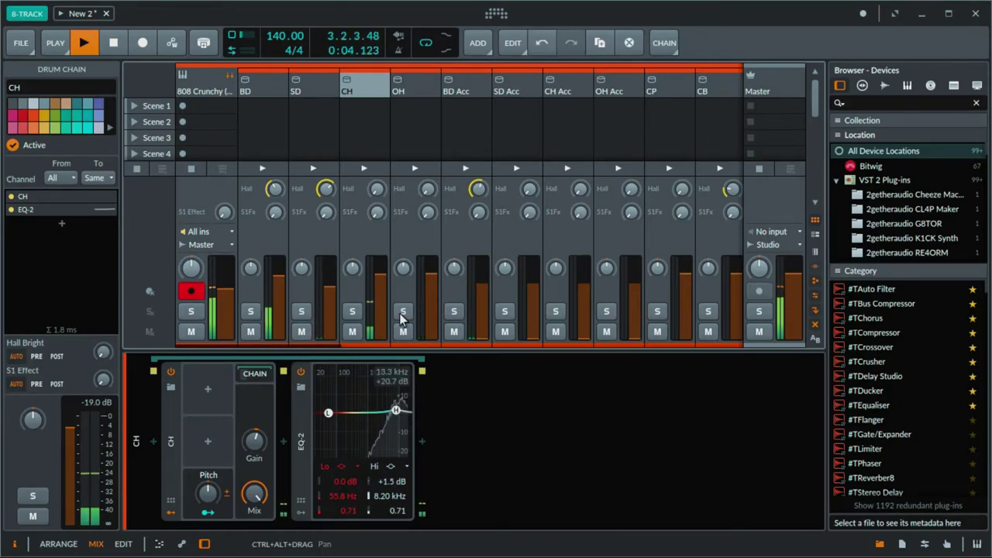
drag(381, 278, 379, 282)
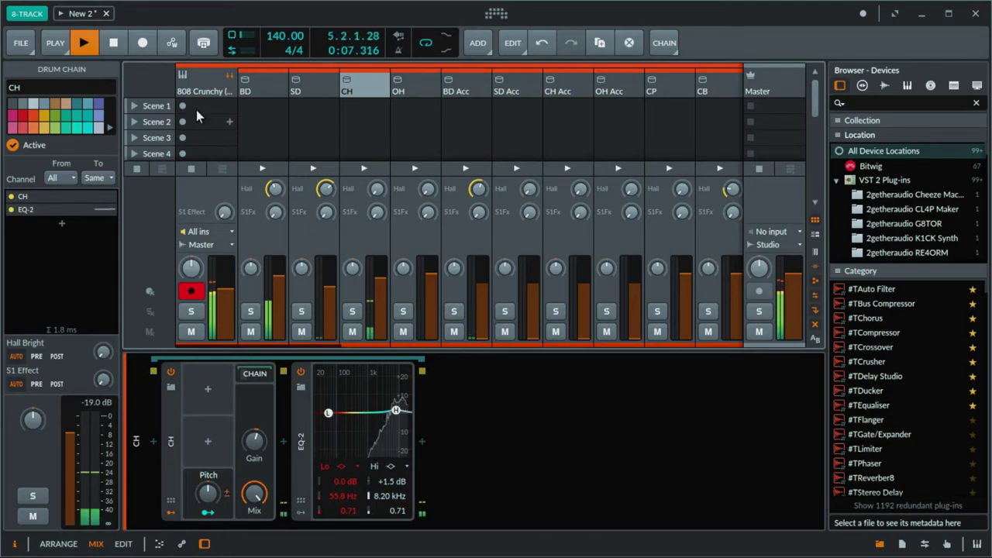
click(230, 75)
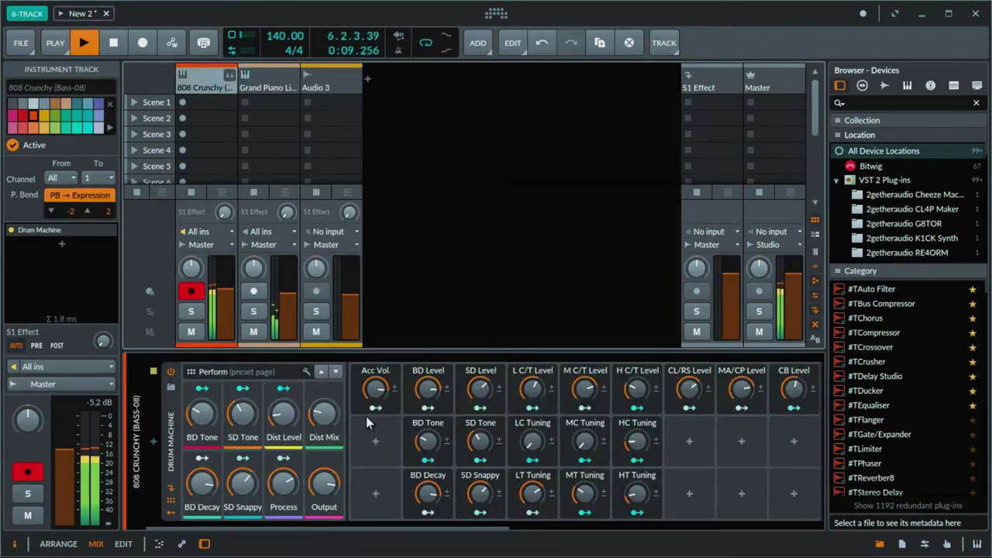
Step: In the Grand Piano Light clip, add one-beat melody notes B3 at 2.4.1 and A3 at 4.3.1
key(alt+1)
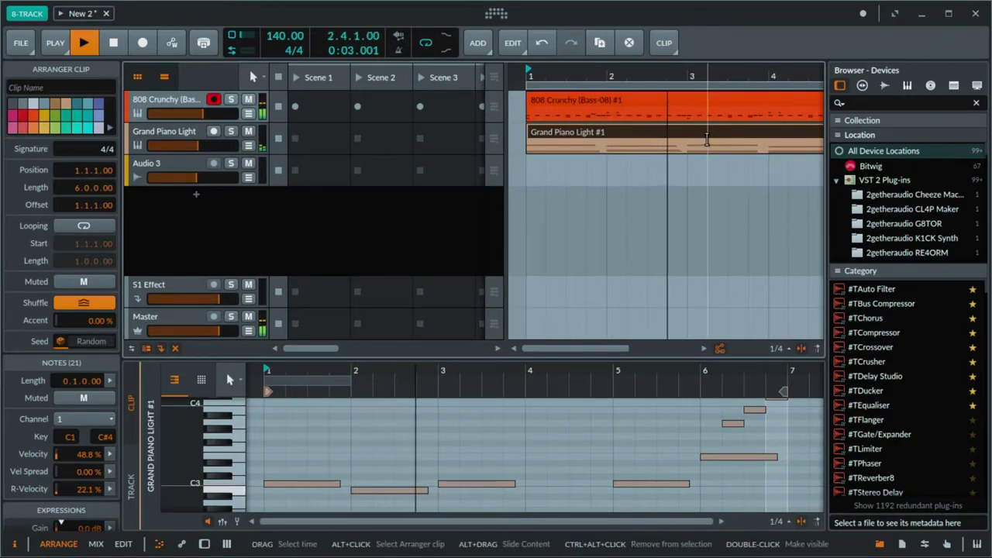
click(431, 407)
double_click(430, 410)
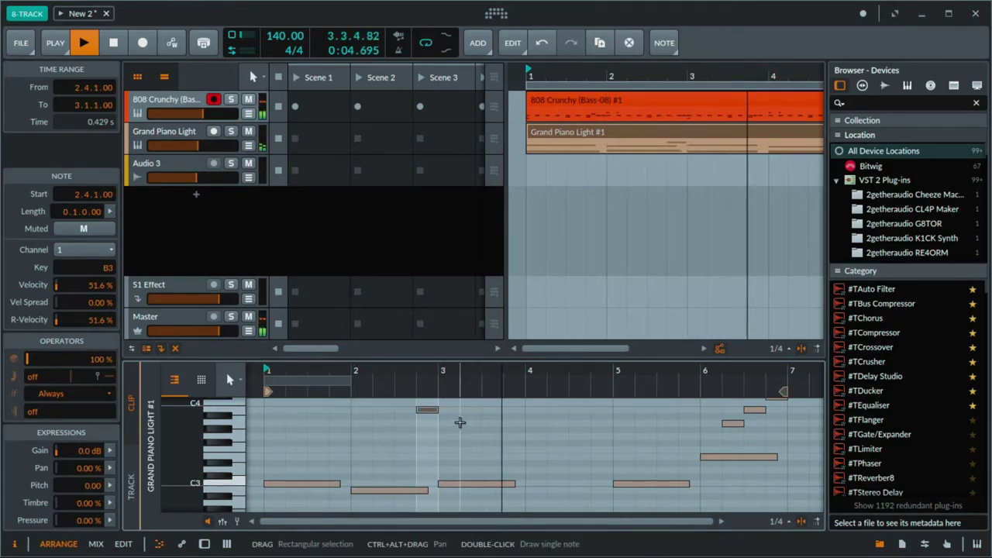
double_click(578, 416)
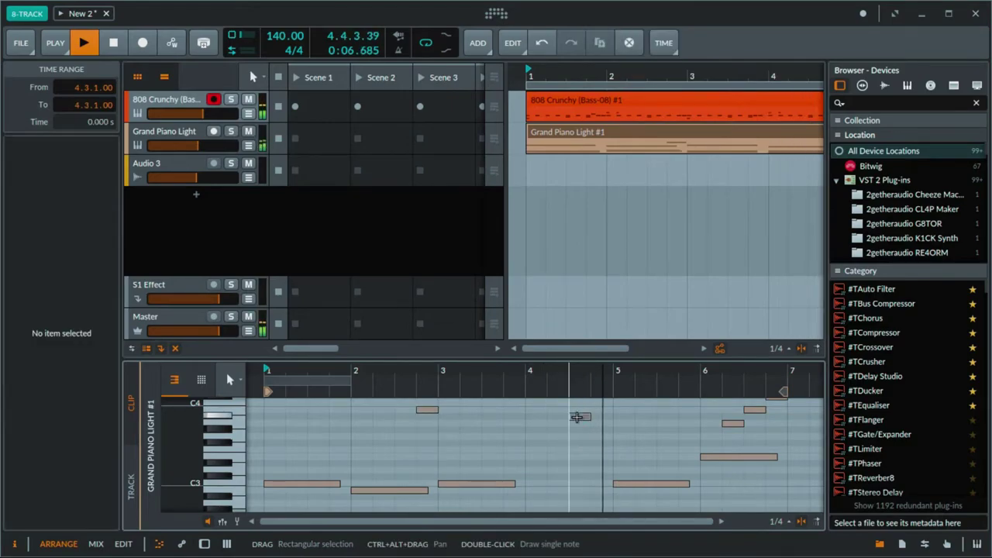
drag(578, 419, 578, 426)
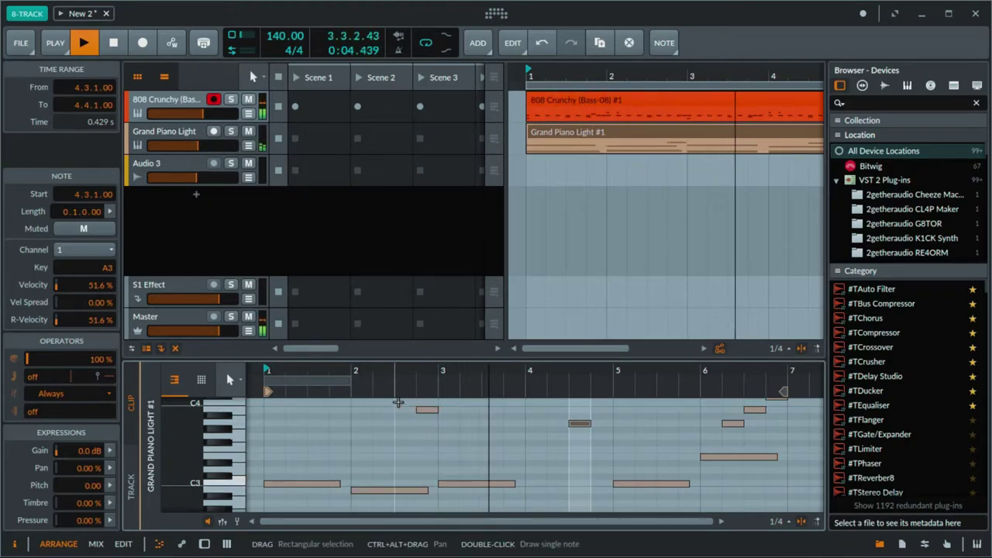
Step: Extend the piano melody with one-beat notes C4 at 1.4.1 and A3 at 4.4.1
double_click(317, 405)
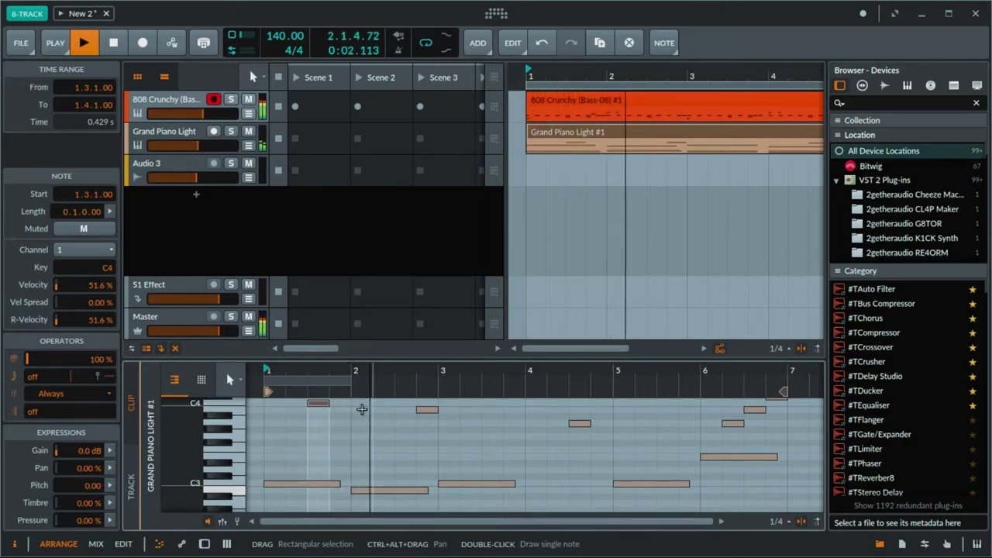
drag(323, 401, 346, 403)
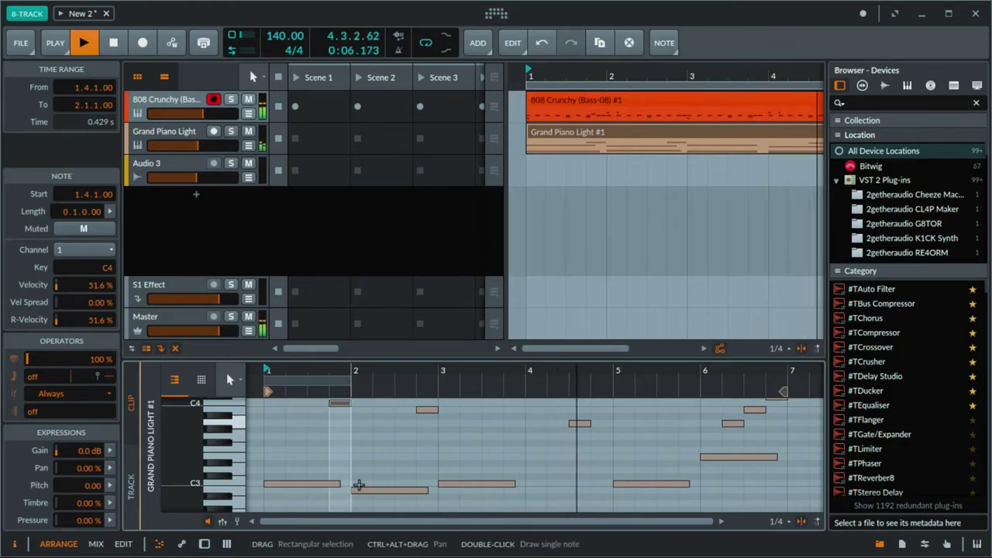
double_click(603, 419)
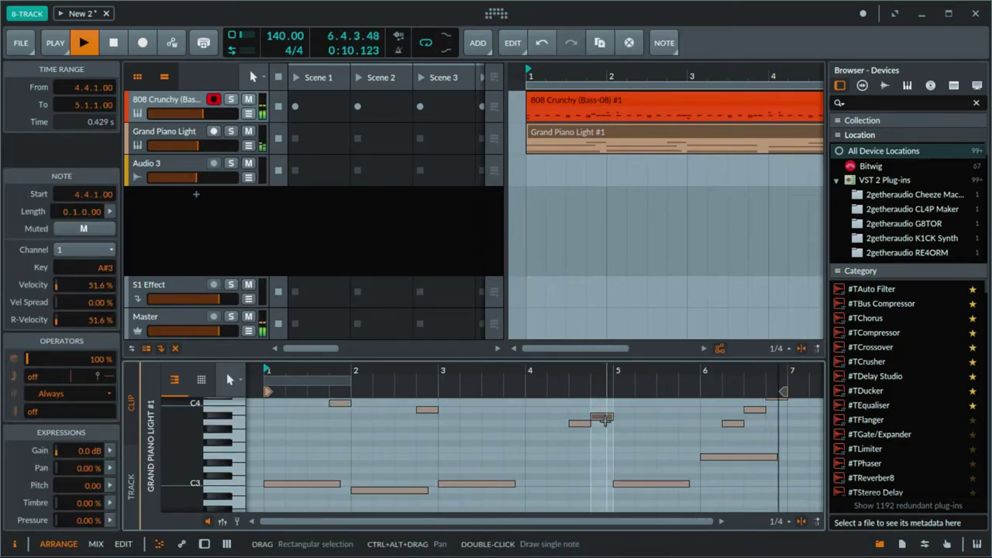
click(604, 420)
drag(604, 419, 605, 424)
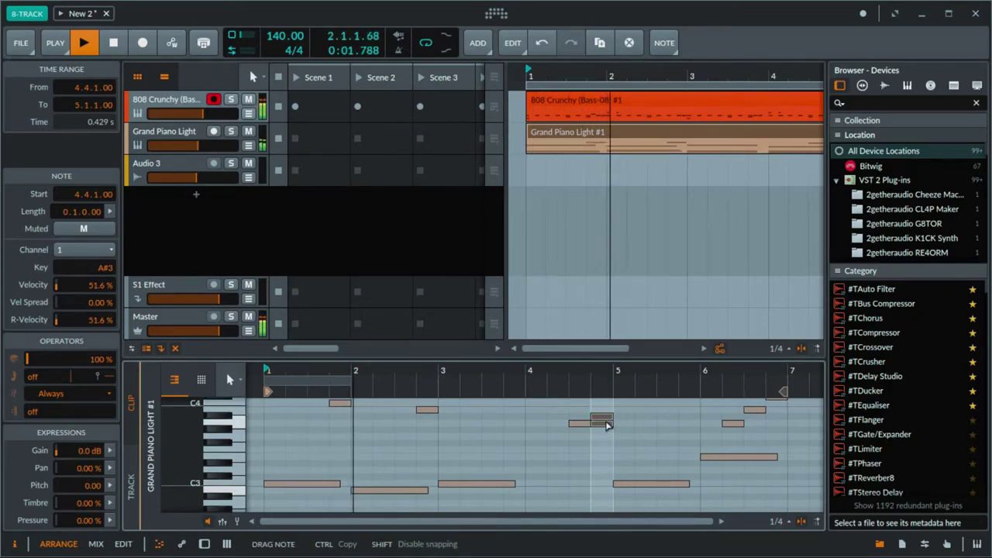
Step: Add a one-beat A3 note at 2.3.1 in the Grand Piano Light clip
key(alt+2)
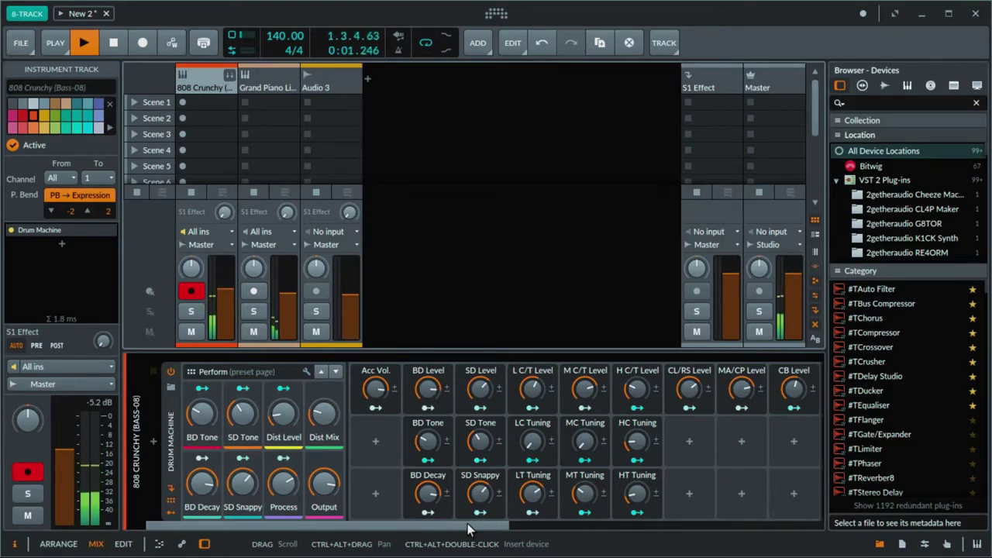
key(alt+1)
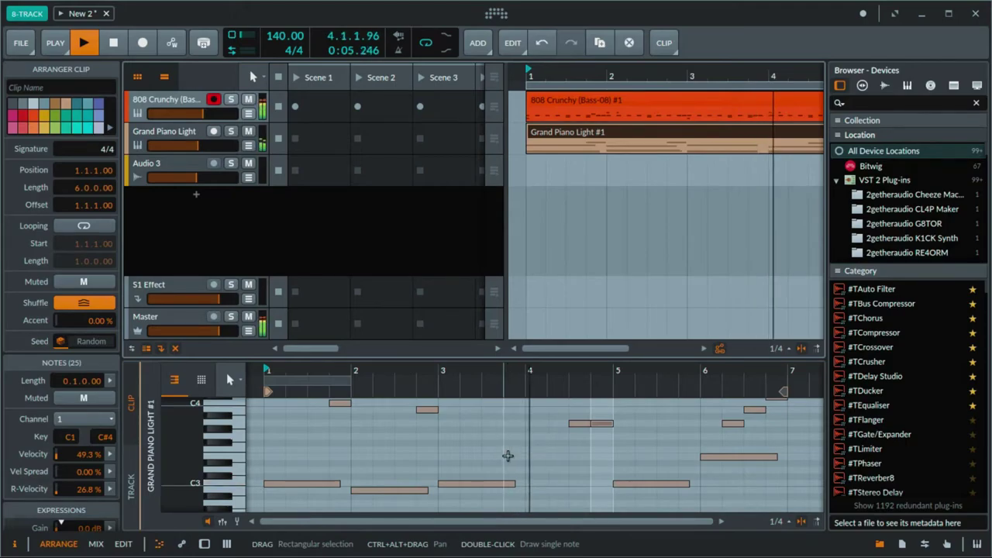
double_click(402, 420)
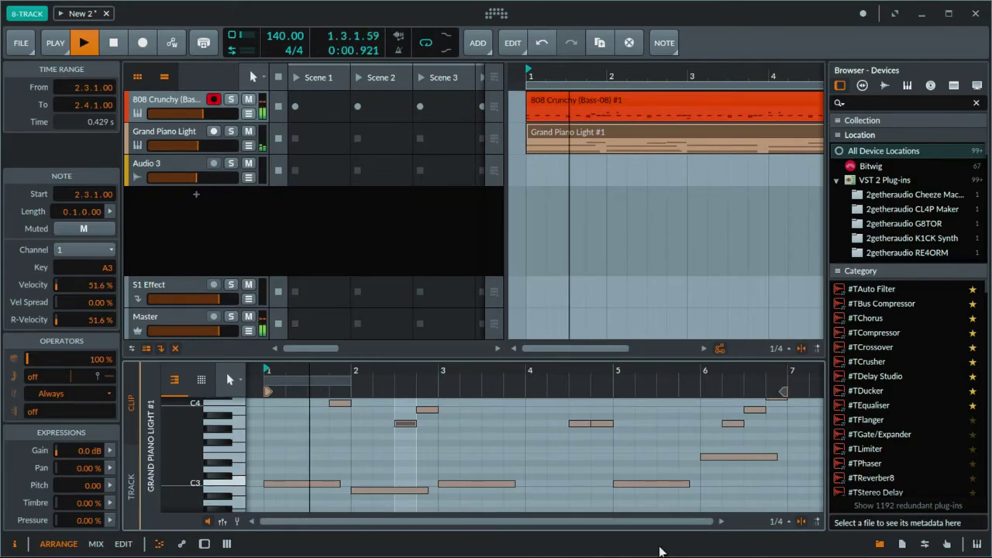
key(alt+2)
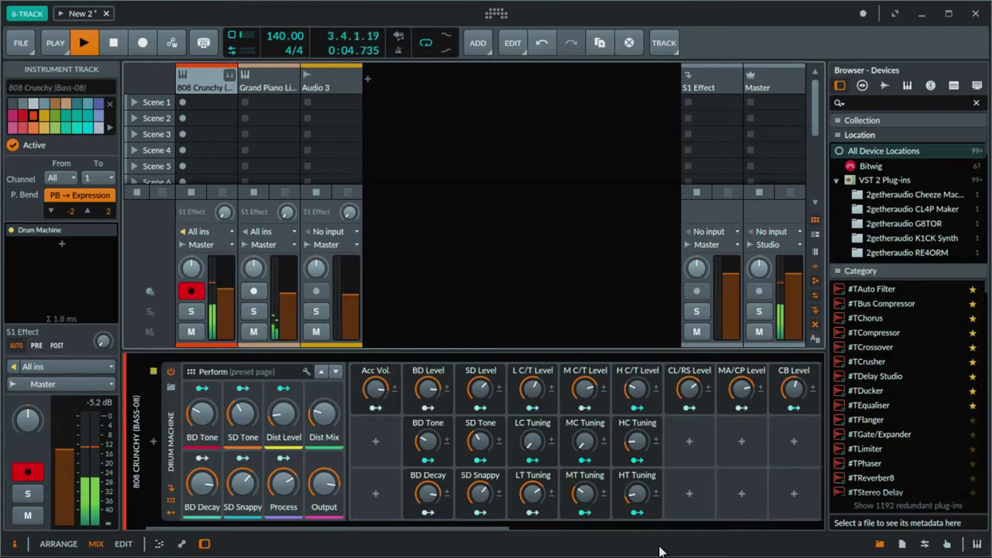
key(alt+1)
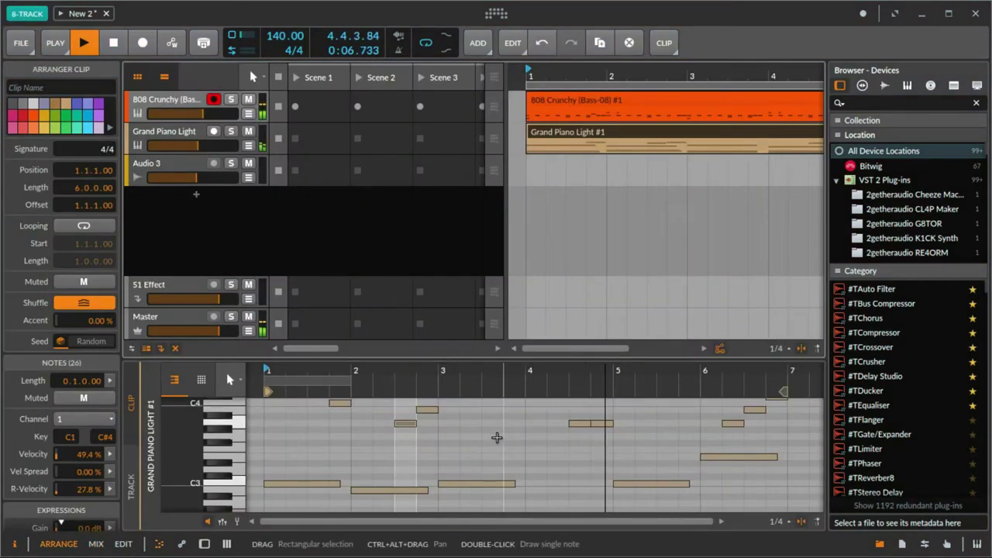
click(658, 133)
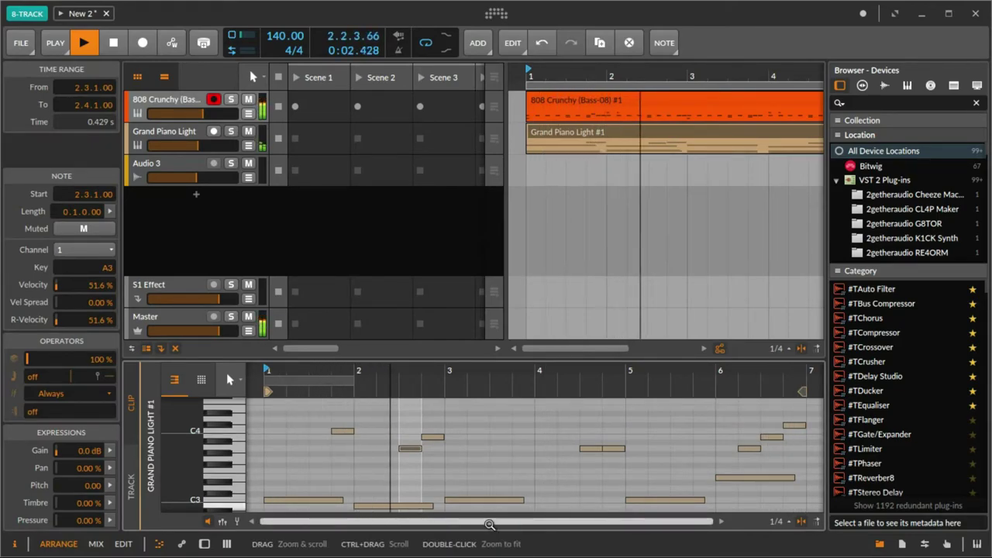
Step: In the 808 Crunchy clip, place OH hits at 4.4.2, 4.4.3 and 4.4.4
click(679, 100)
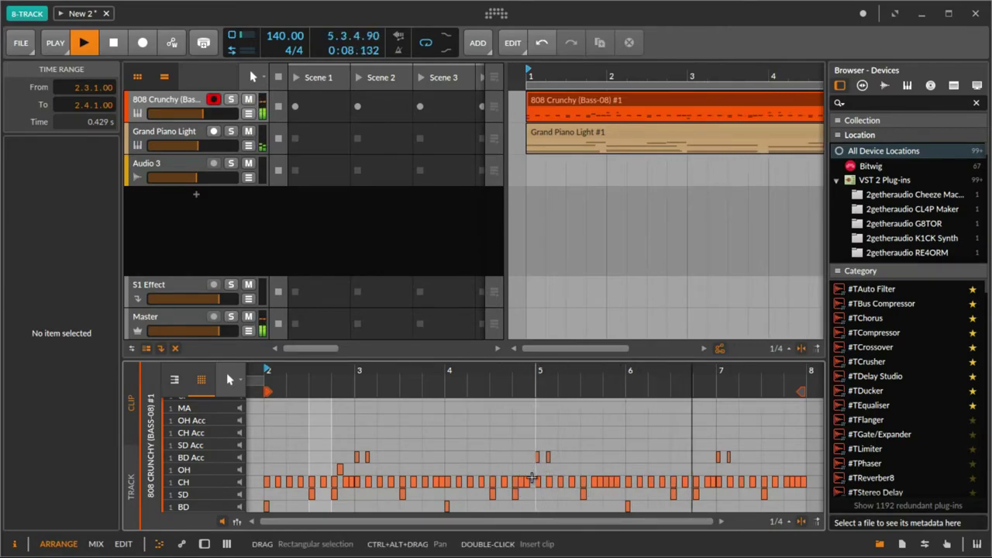
drag(528, 485, 523, 470)
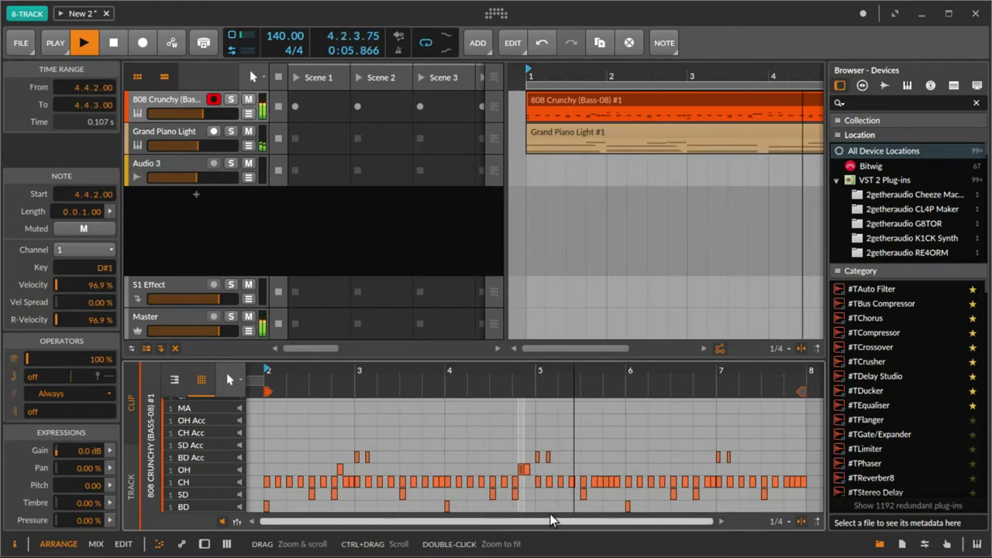
click(528, 471)
click(530, 471)
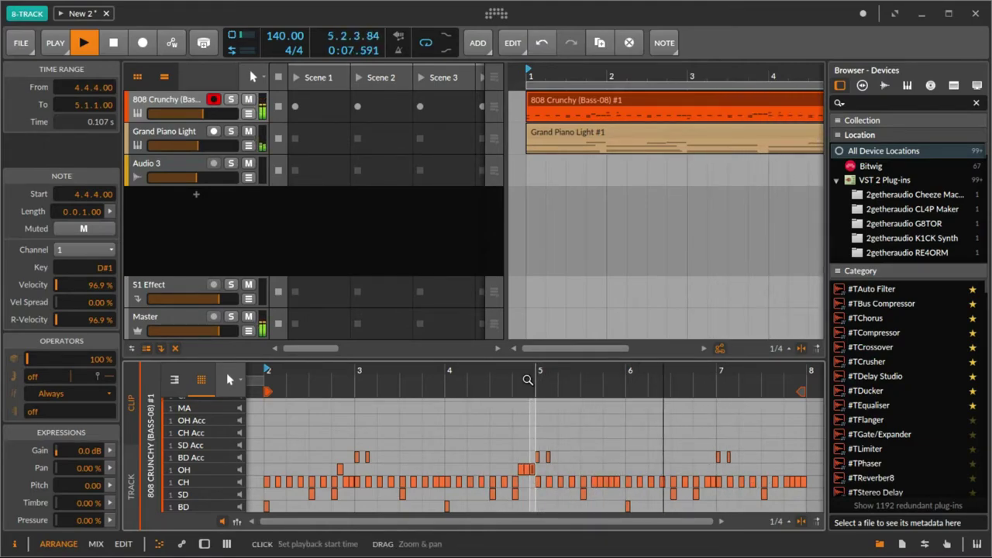
Step: Undo the OH hit at 4.4.4, and add OH hits at 7.3.4, 7.4.2 and 7.4.4 in the 808 Crunchy clip
key(ctrl+z)
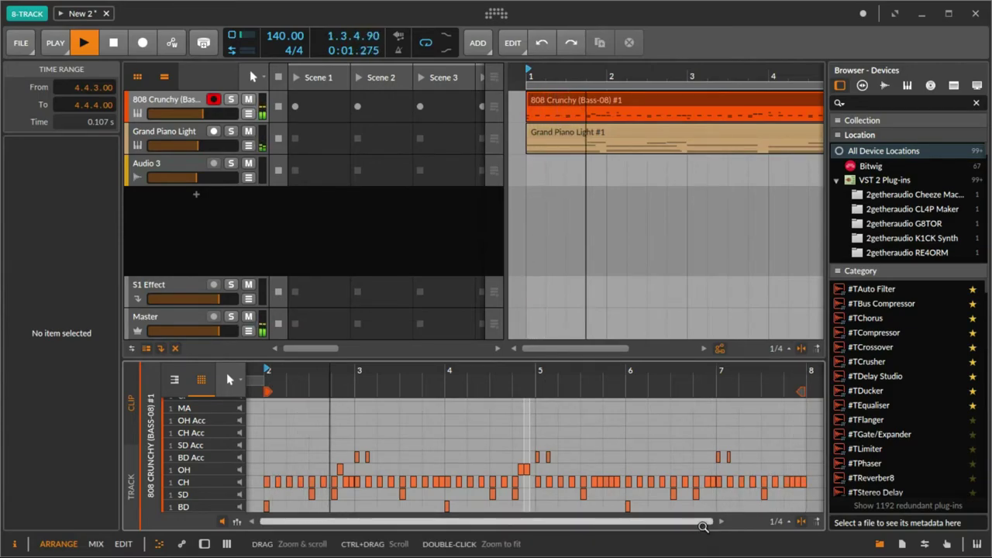
drag(703, 526, 708, 526)
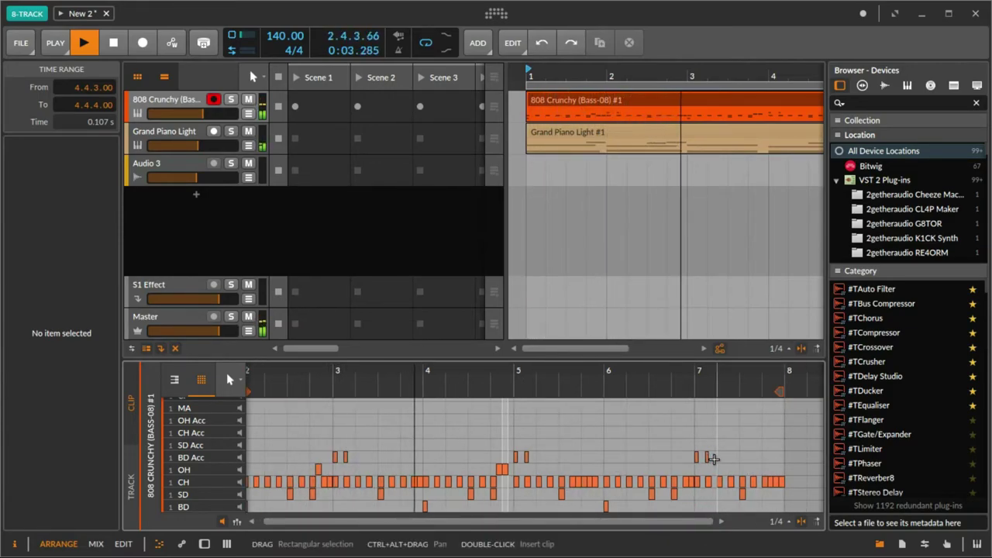
click(781, 478)
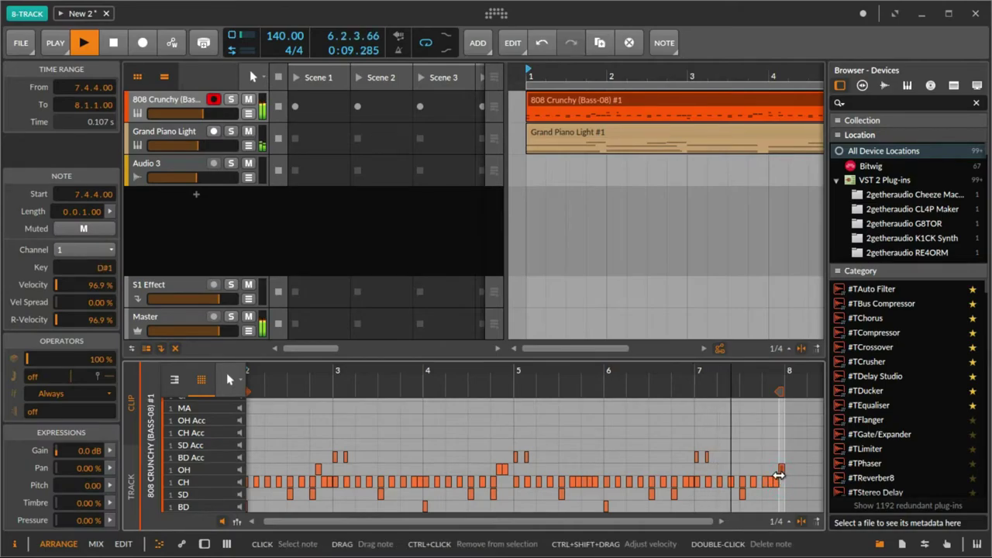
drag(779, 473, 745, 470)
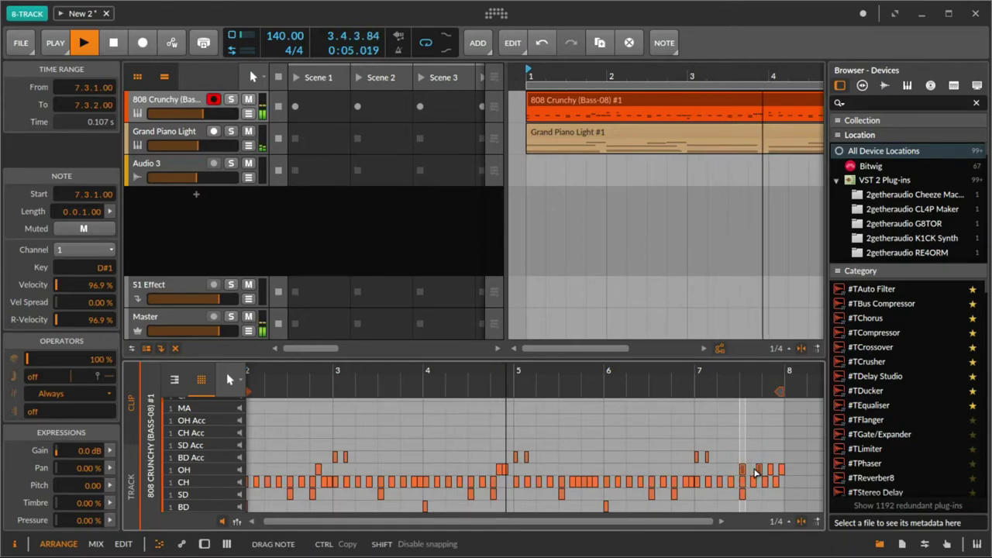
key(alt+2)
key(alt+1)
key(alt+2)
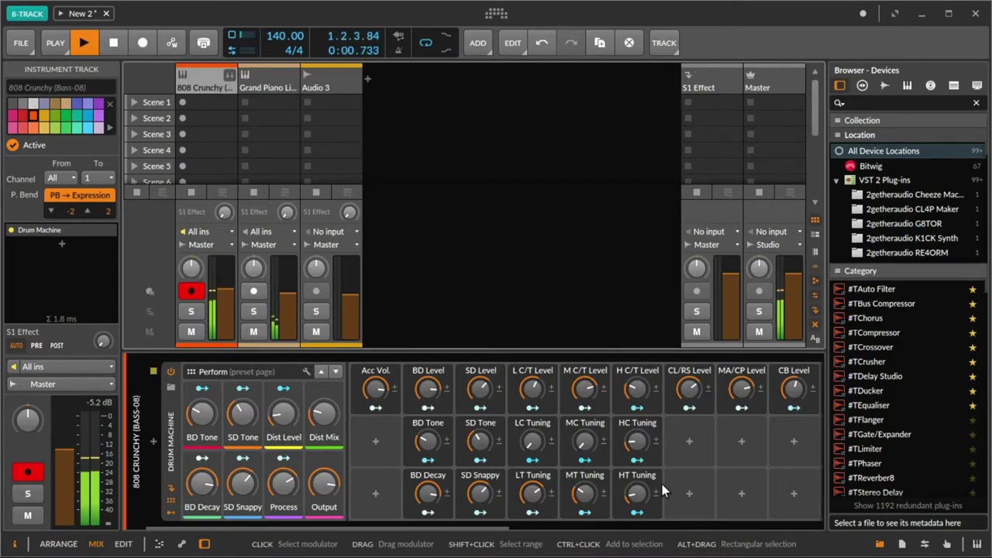
key(alt+1)
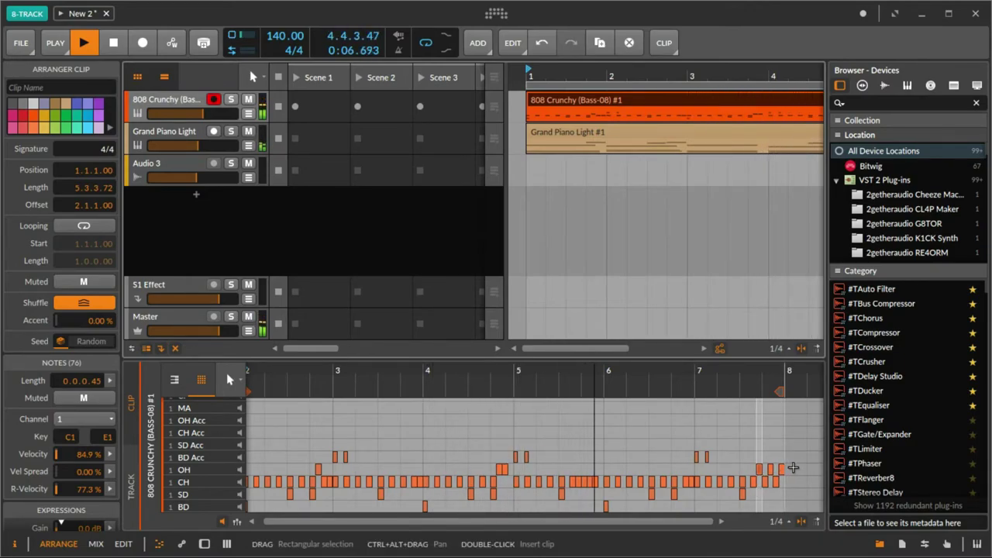
Step: Raise the OH Decay of the 808 Crunchy Drum Machine to 69.0 %
key(alt+2)
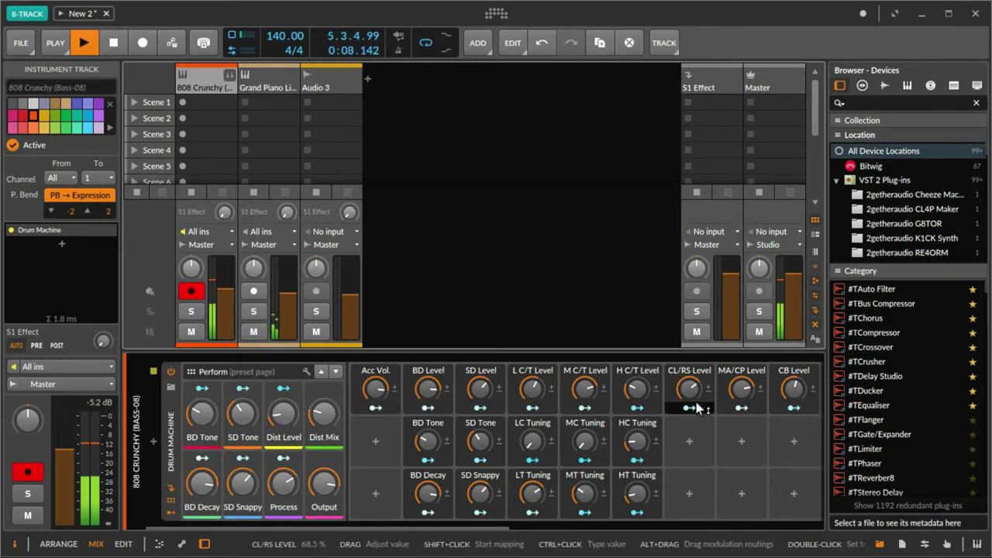
click(233, 531)
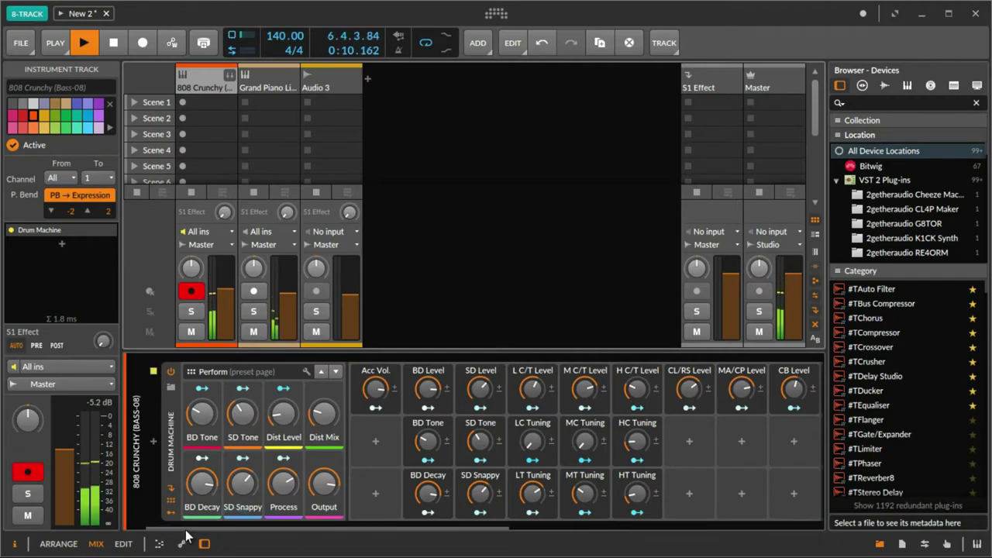
click(185, 532)
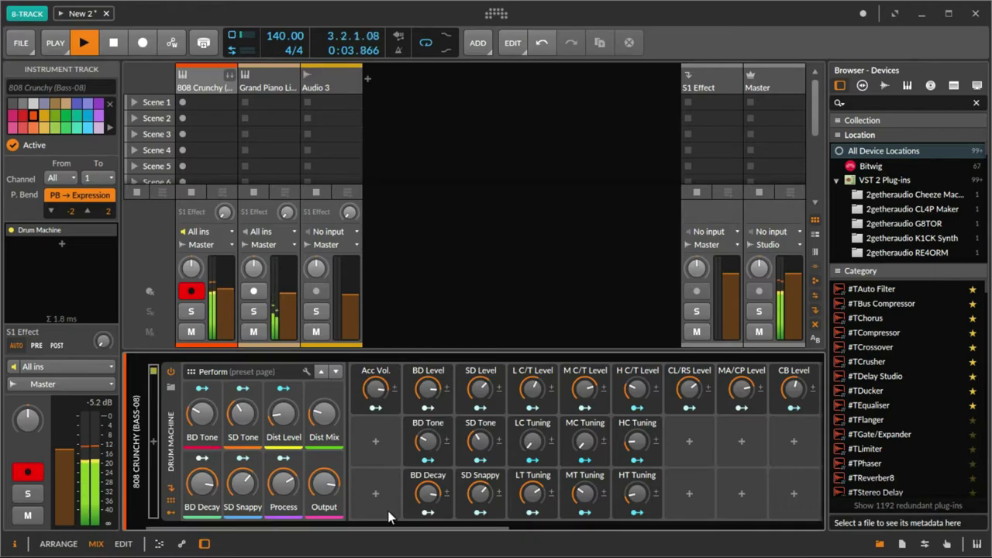
drag(416, 527, 638, 550)
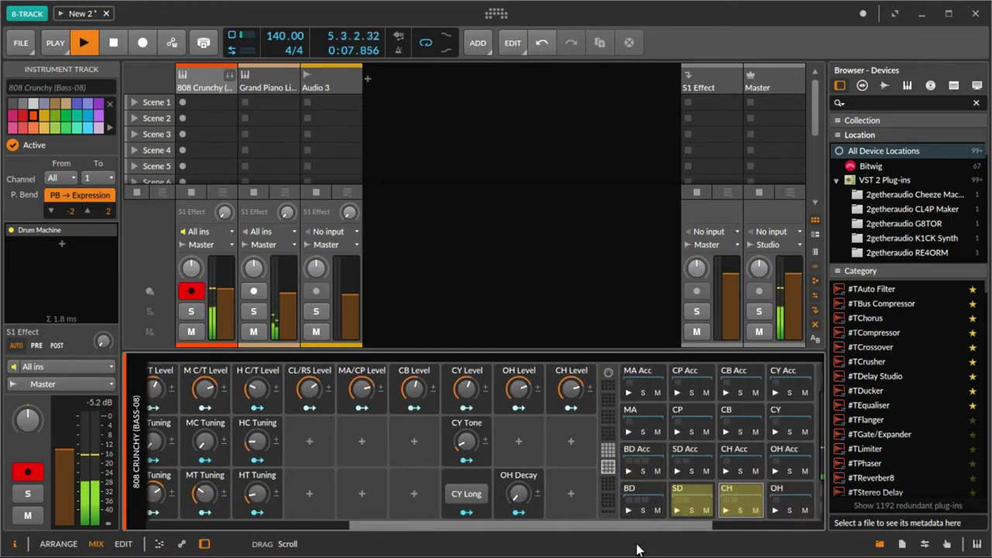
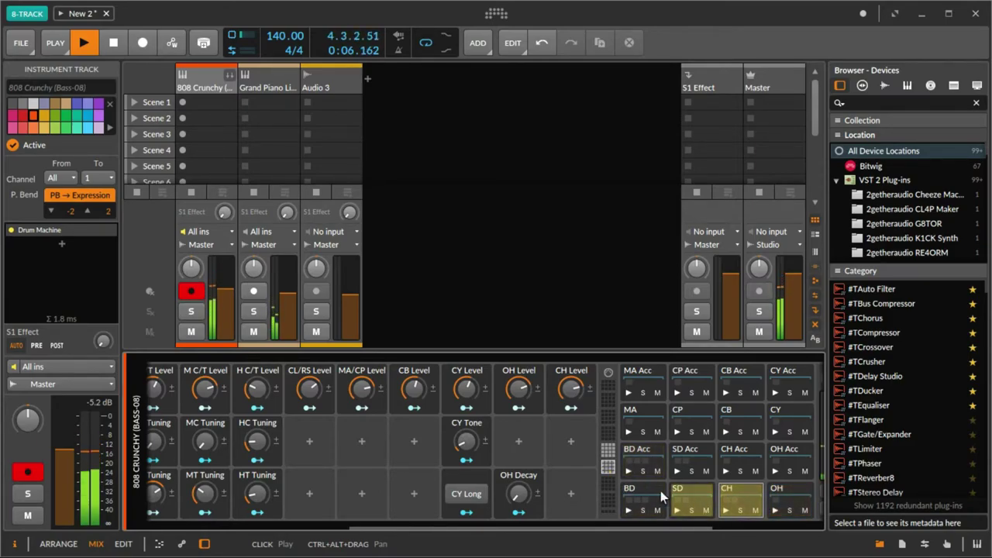
drag(518, 501, 518, 469)
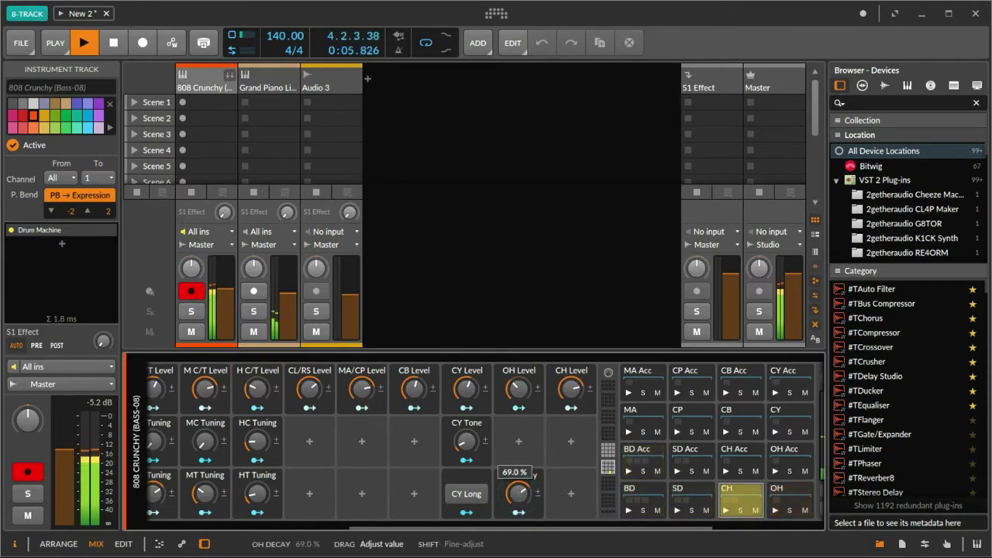
Step: Adjust the OH Level of the 808 Crunchy Drum Machine to 66.5 %
drag(515, 390, 516, 390)
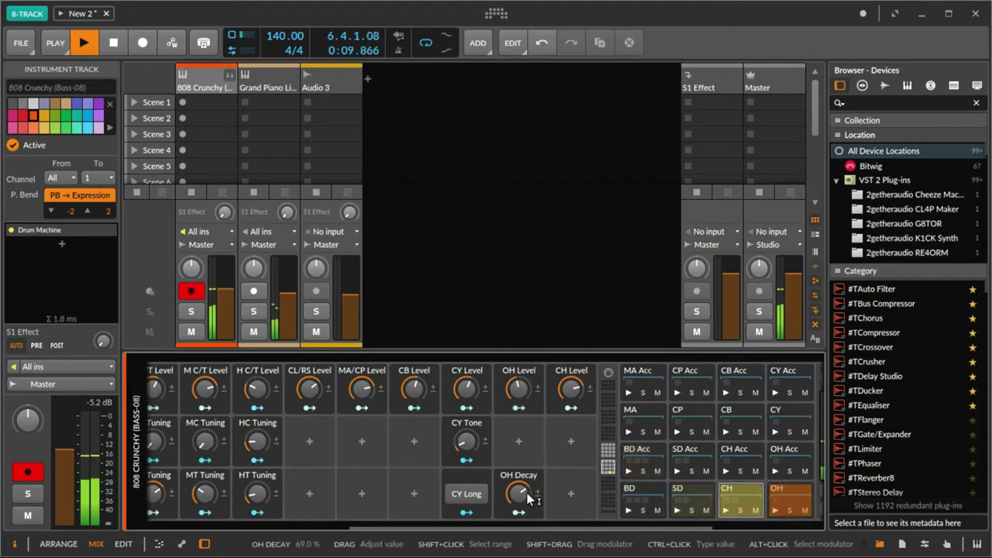
drag(518, 396, 521, 396)
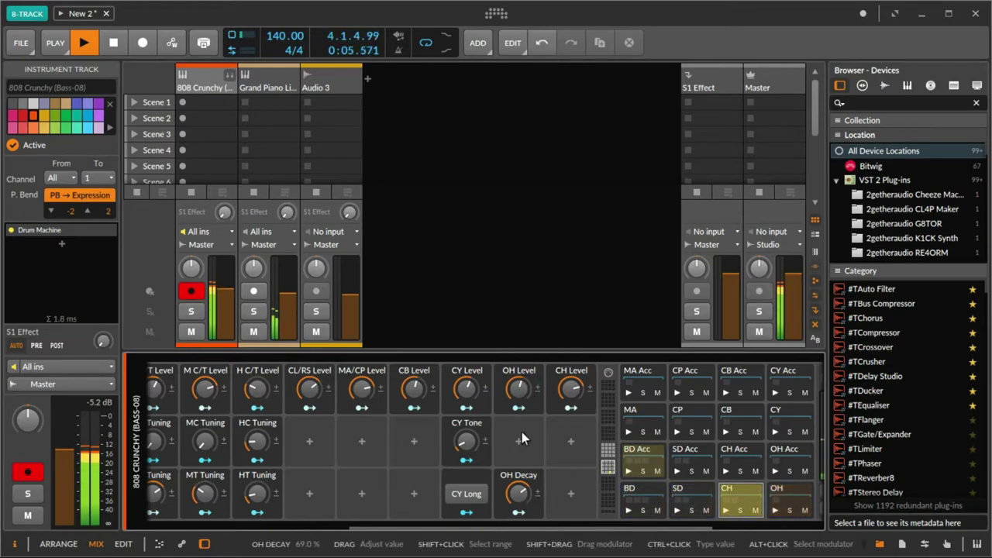
drag(518, 390, 519, 386)
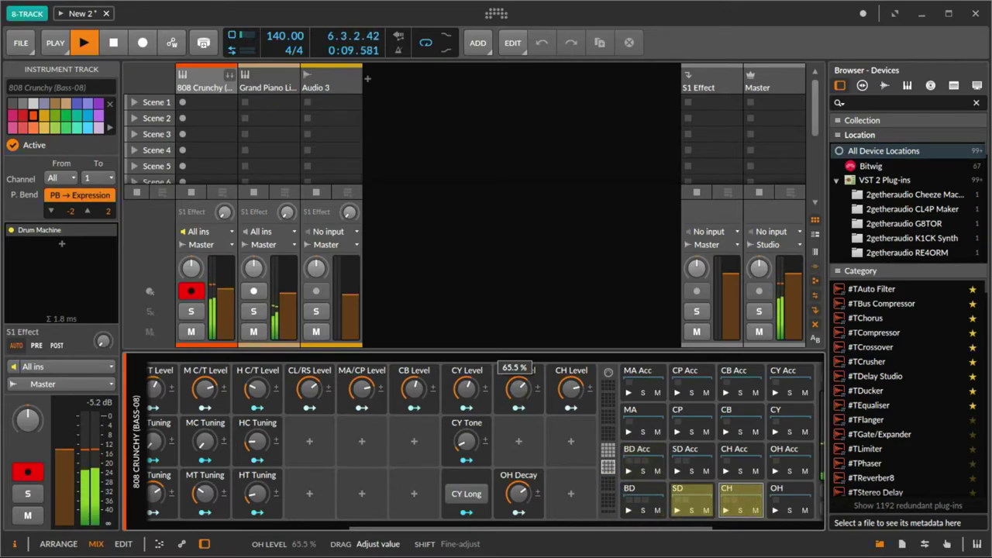
drag(518, 386, 519, 388)
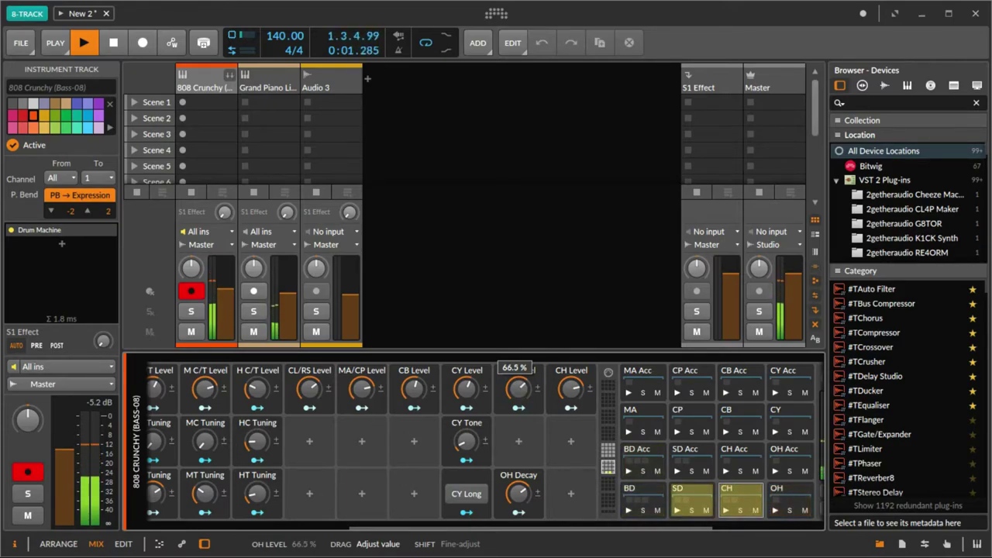
drag(518, 387, 521, 386)
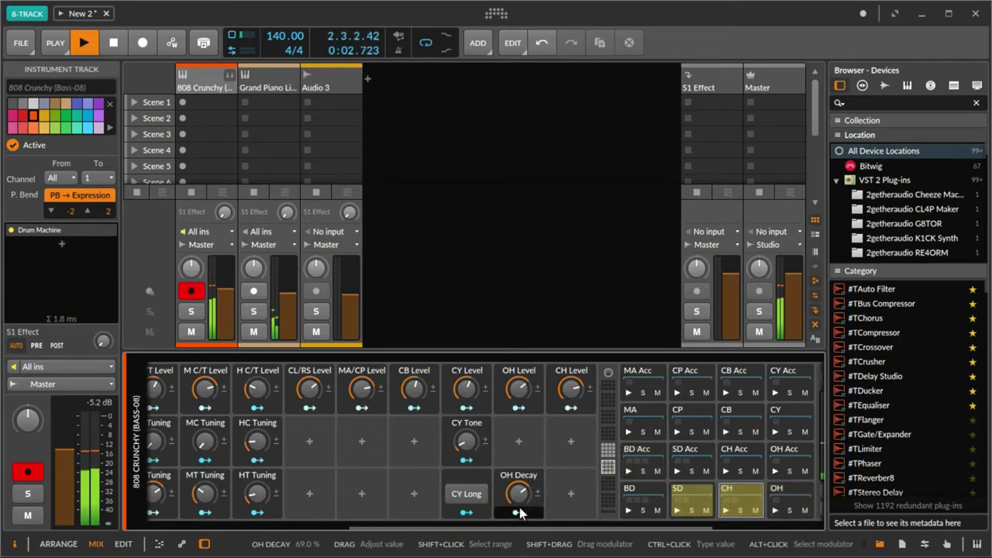
Step: Lengthen the open hi-hat by setting OH Decay to 73.0 %, and lower the OH Level slightly
drag(519, 511, 520, 502)
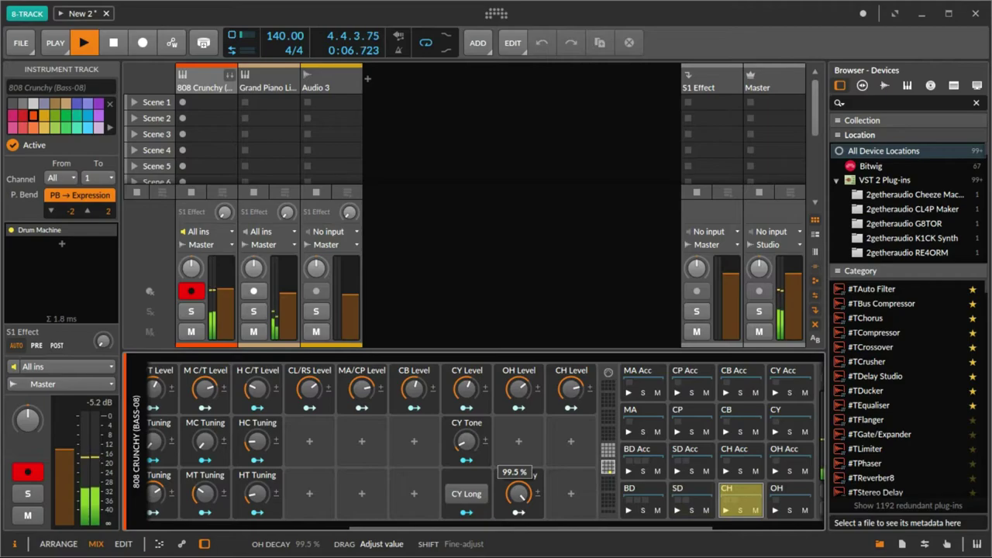
drag(520, 502, 514, 505)
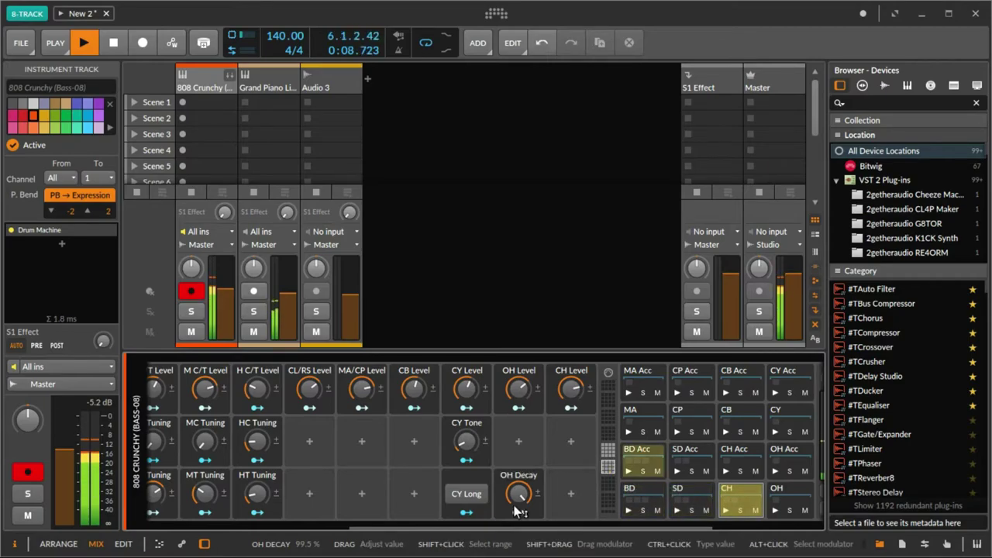
drag(517, 510, 517, 528)
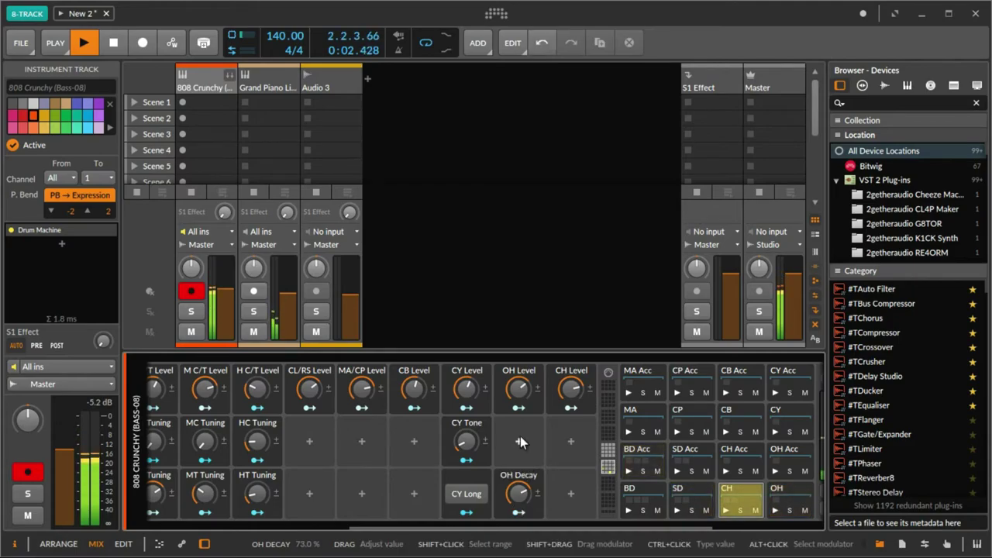
drag(521, 392, 521, 405)
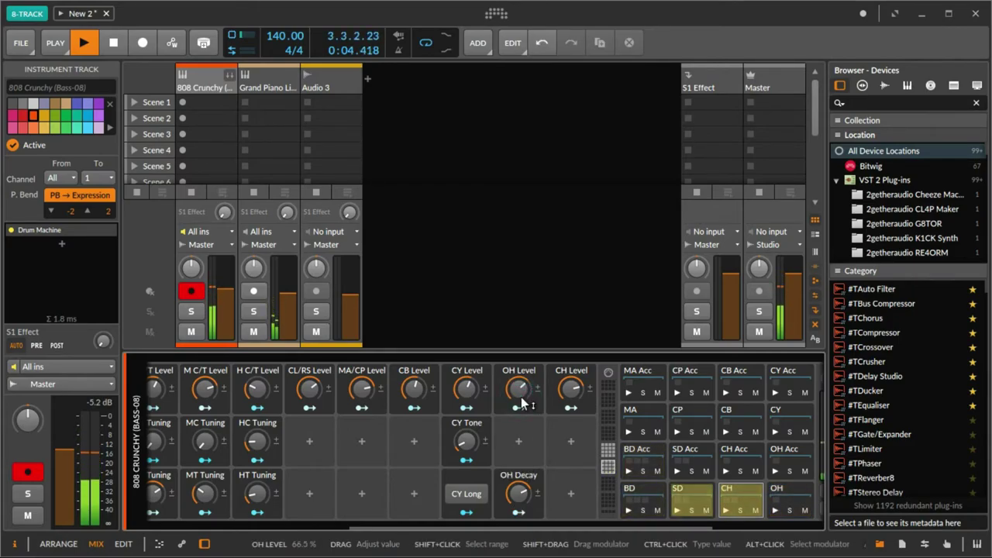
click(521, 392)
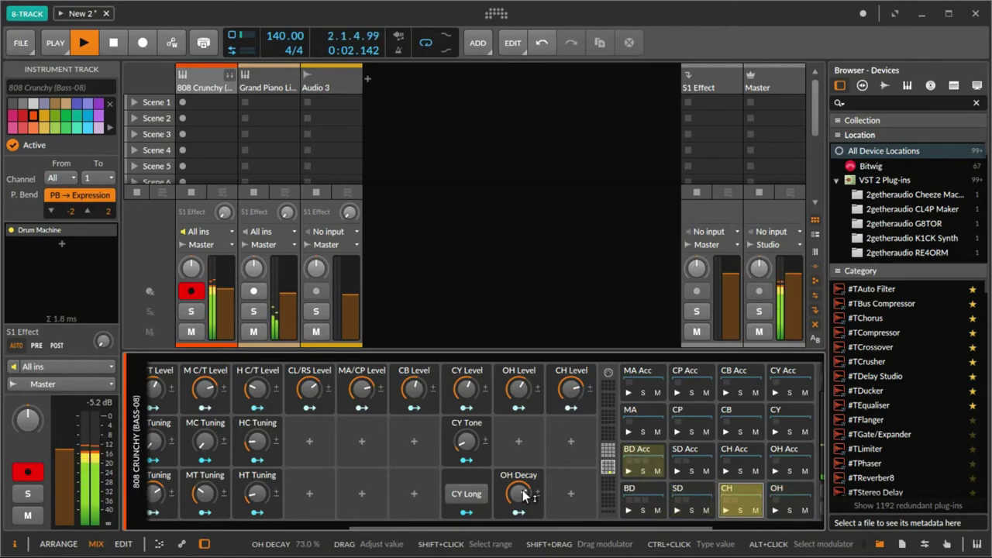
Step: Add a new instrument track after Audio 3 and bring up the device selection for it
key(alt+1)
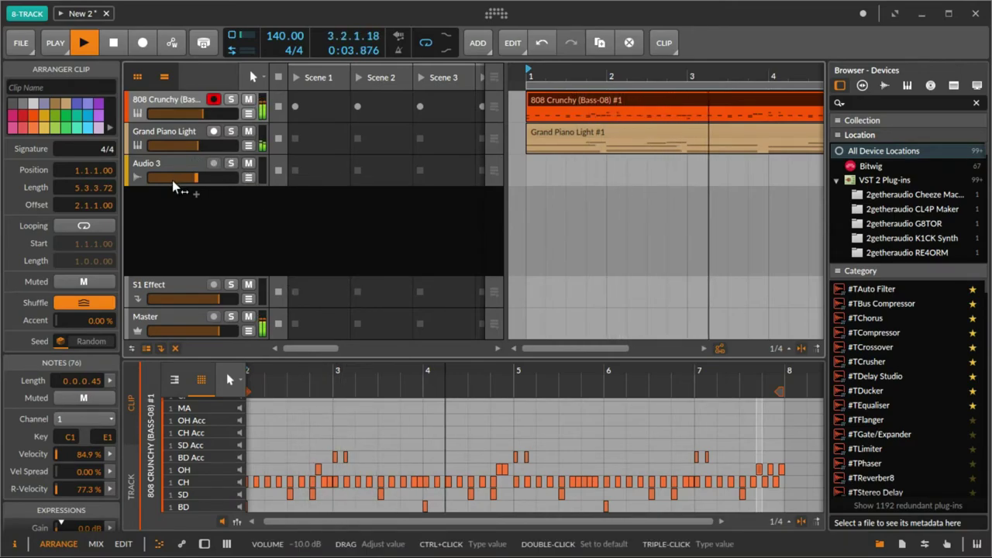
double_click(203, 203)
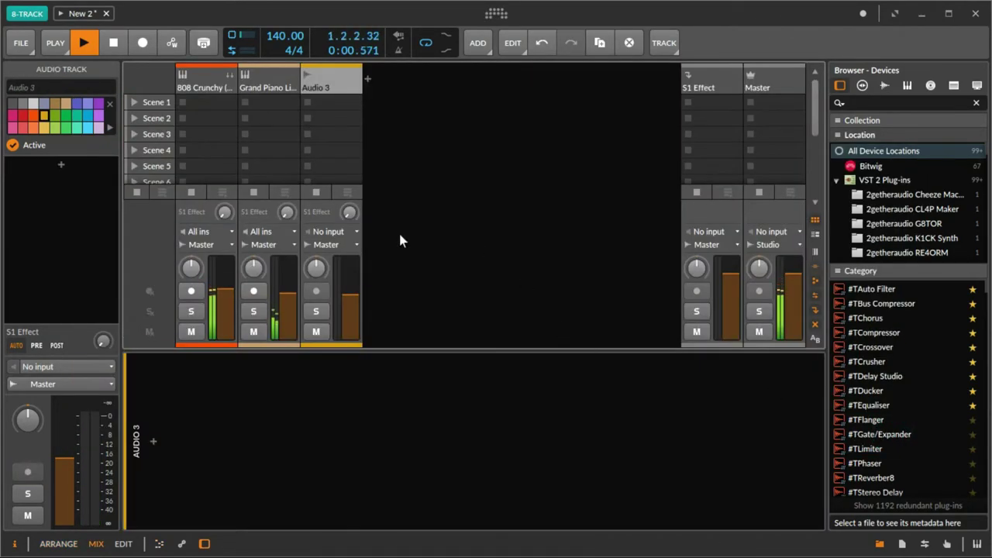
click(369, 79)
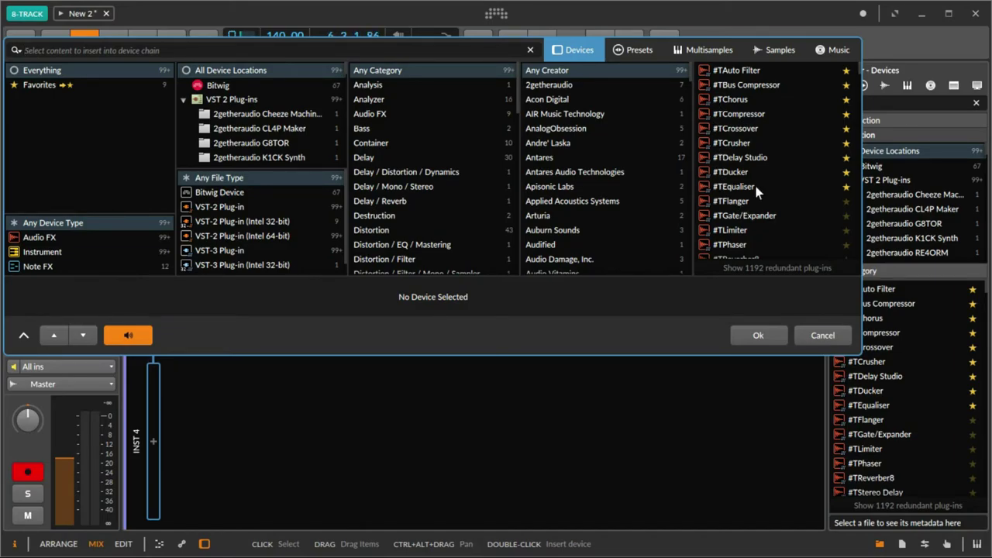
Step: Filter the devices to Bitwig instruments and insert Polysynth on the new track
scroll(754, 186, down, 5)
scroll(755, 203, down, 5)
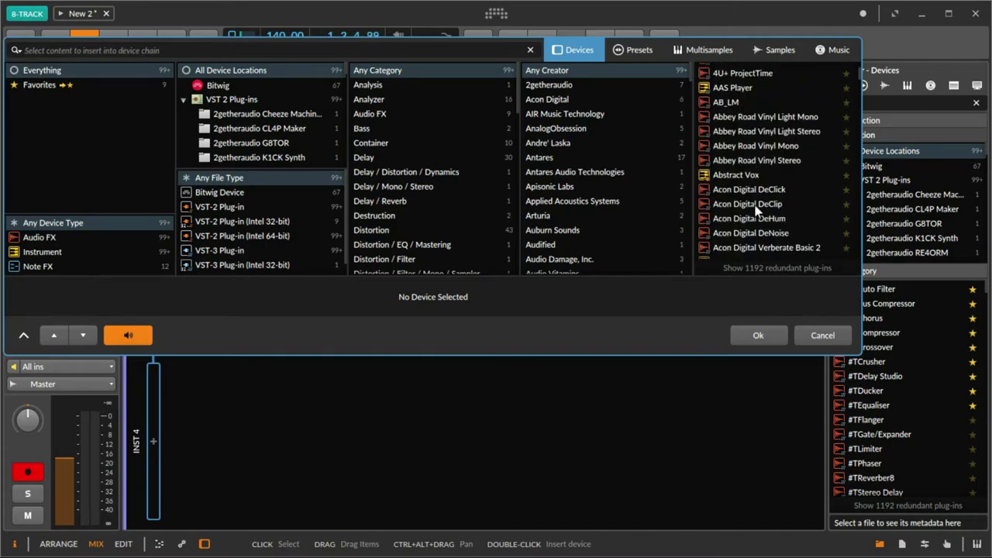
scroll(751, 202, up, 9)
scroll(751, 202, down, 2)
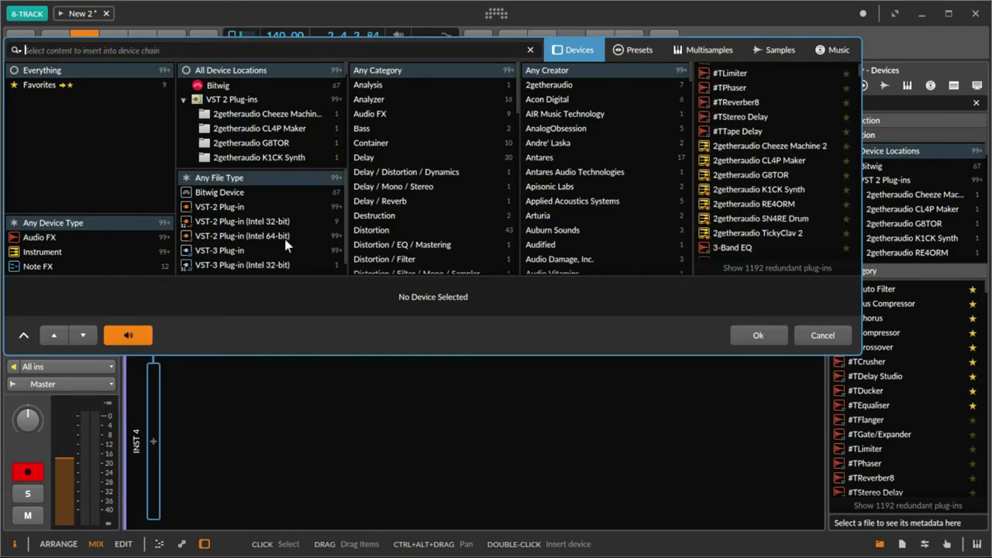
click(67, 251)
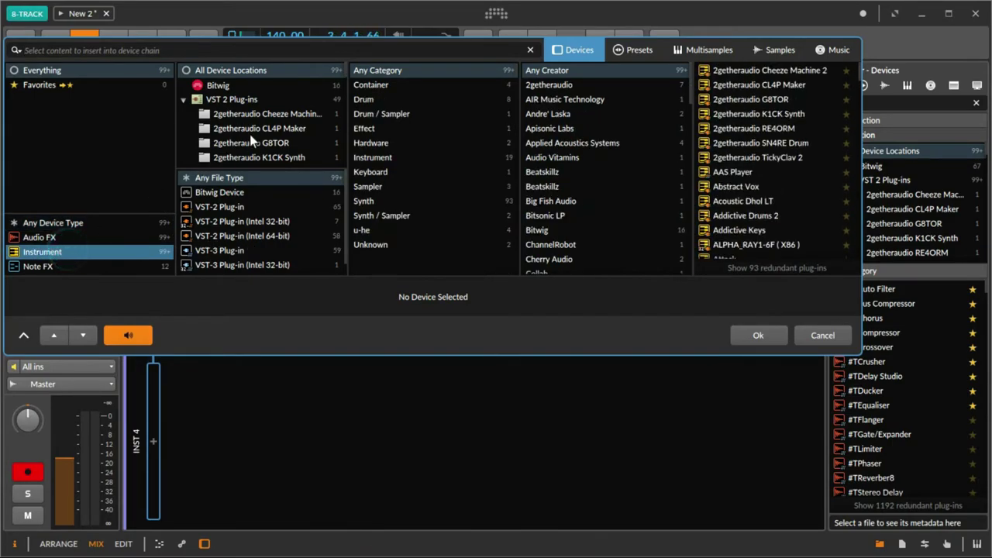
click(219, 85)
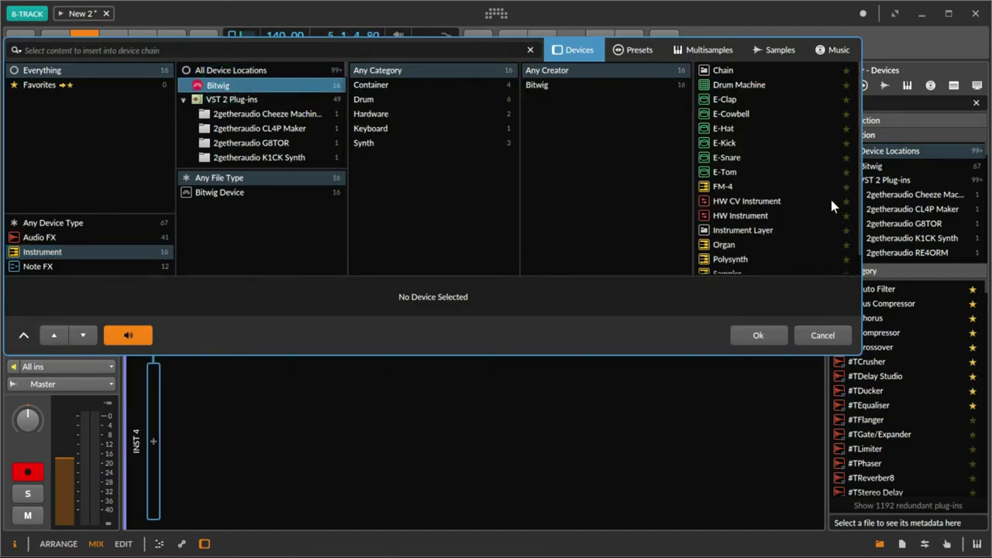
click(740, 264)
double_click(740, 262)
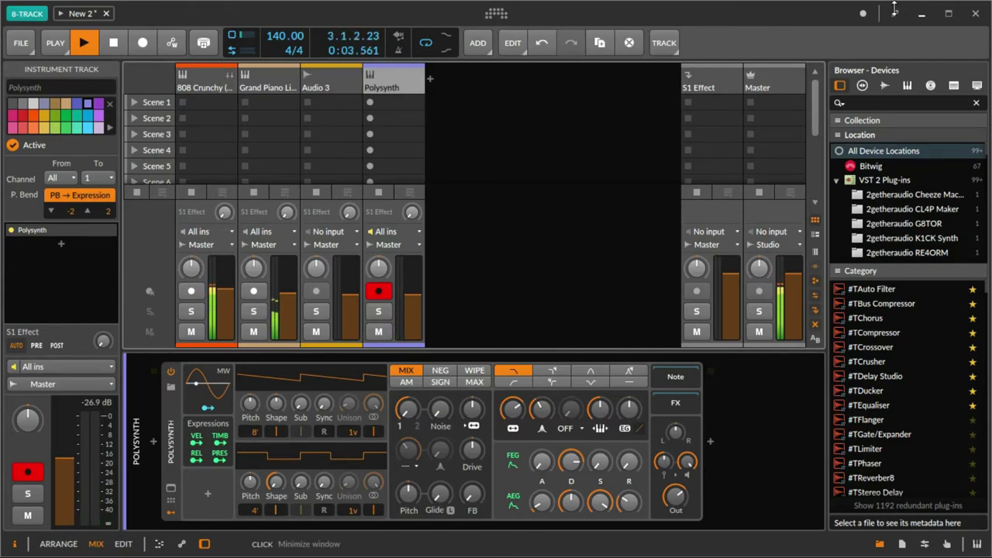
click(142, 45)
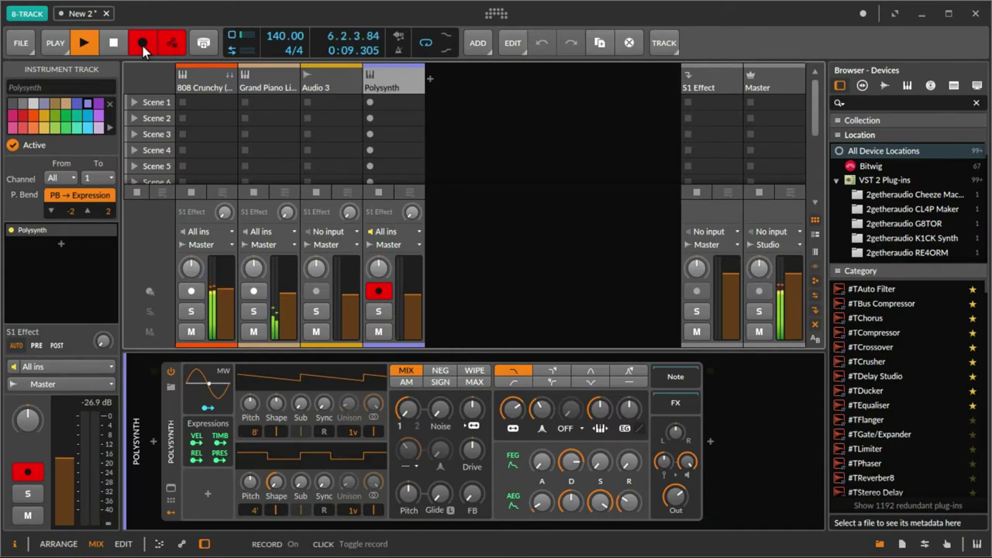
click(142, 46)
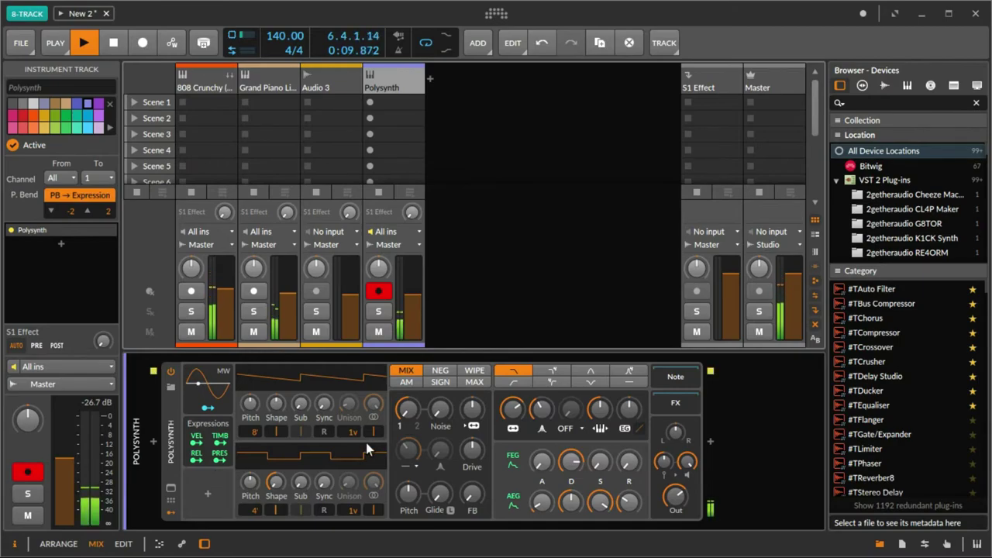
Step: Set the Shape of Polysynth's first oscillator to 56.0 %, trying higher settings up to 99.0 % along the way
drag(249, 481, 276, 482)
drag(280, 414, 280, 392)
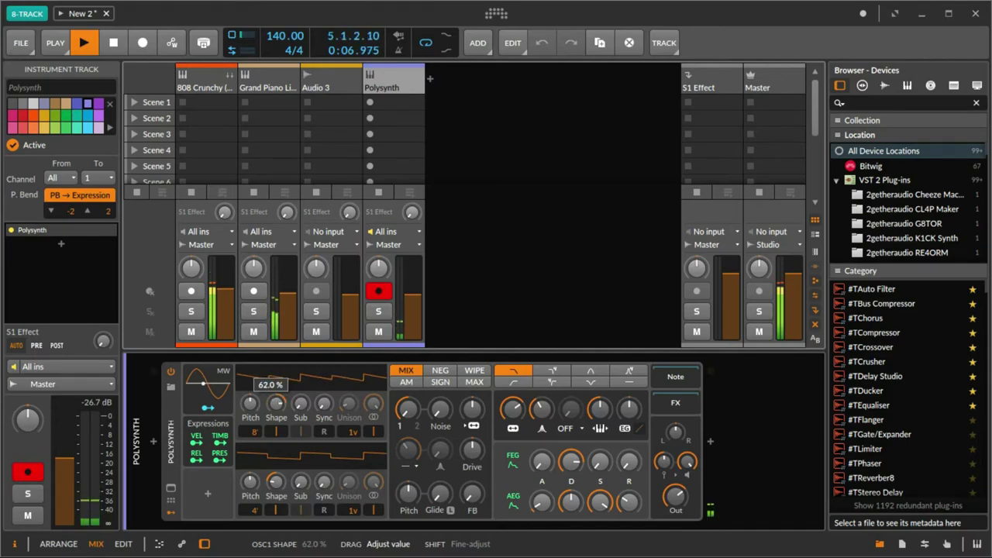
drag(280, 391, 280, 384)
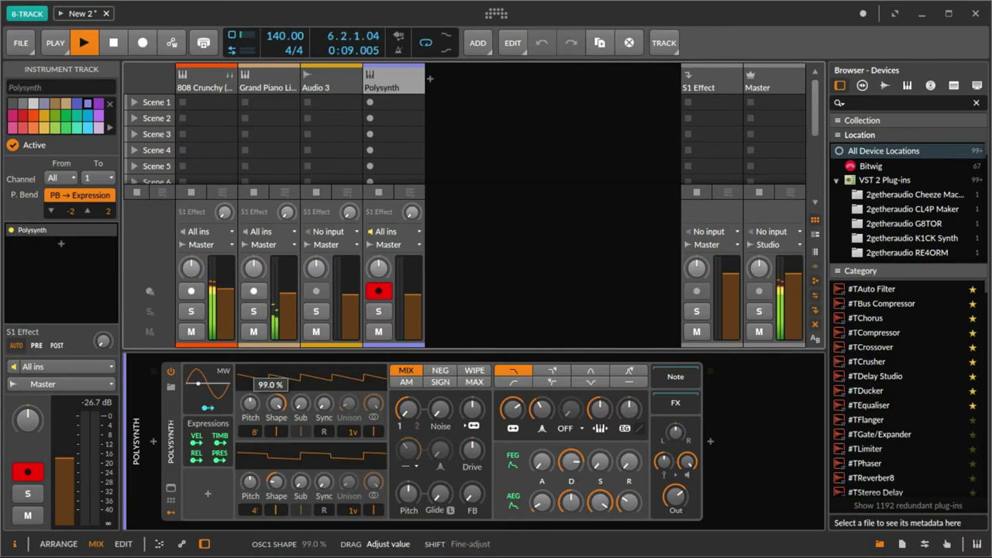
drag(275, 406, 278, 425)
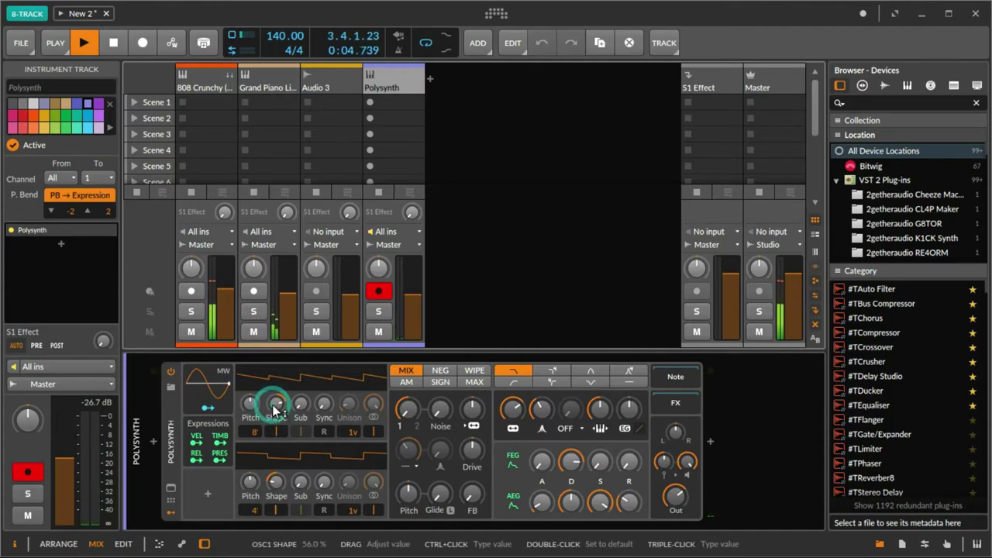
Step: Try different Shape and Pitch settings on Polysynth's oscillators, ending with the first oscillator's pitch at 0.00 st
mouse_move(280, 500)
mouse_down()
mouse_move(281, 428)
mouse_move(278, 529)
mouse_move(279, 493)
mouse_up()
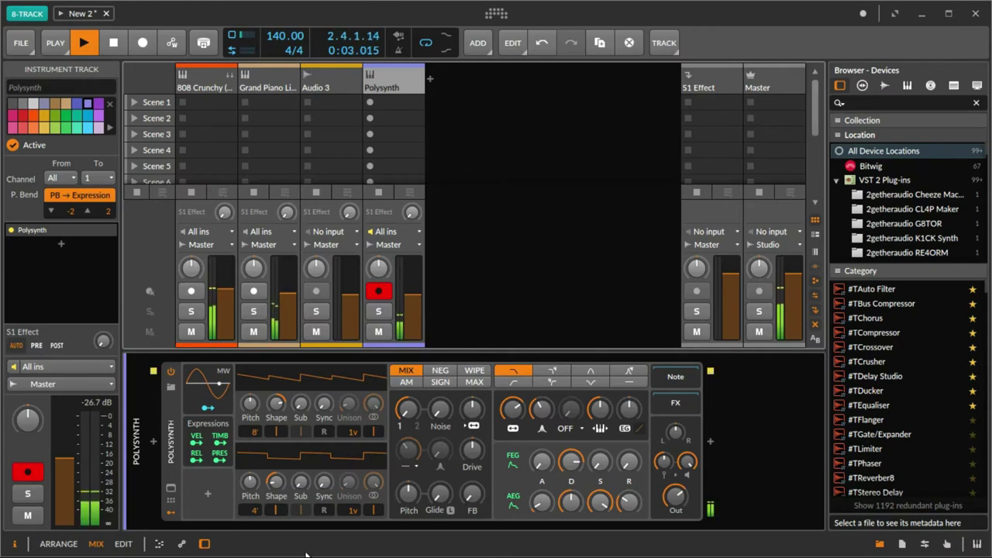
drag(252, 495, 252, 470)
drag(249, 403, 241, 403)
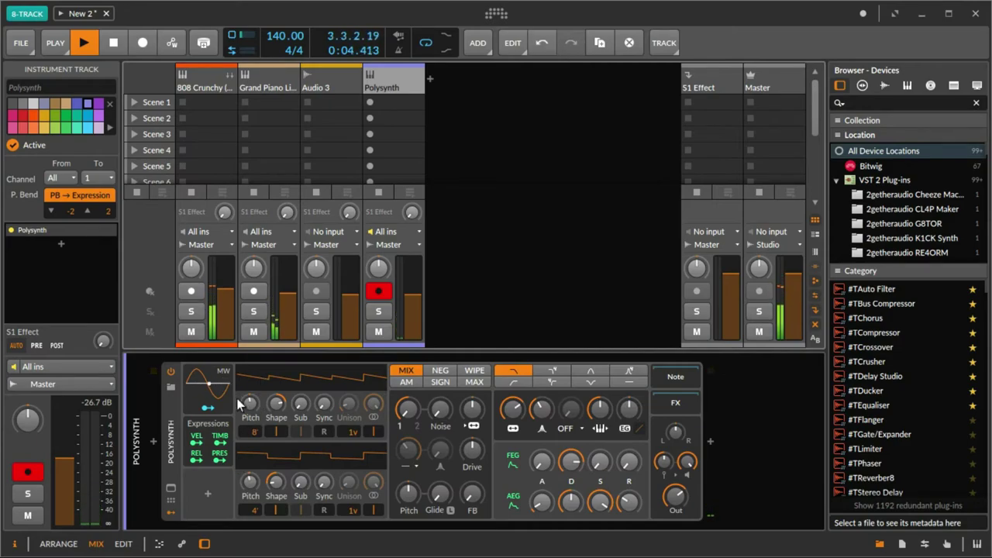
key(ctrl+z)
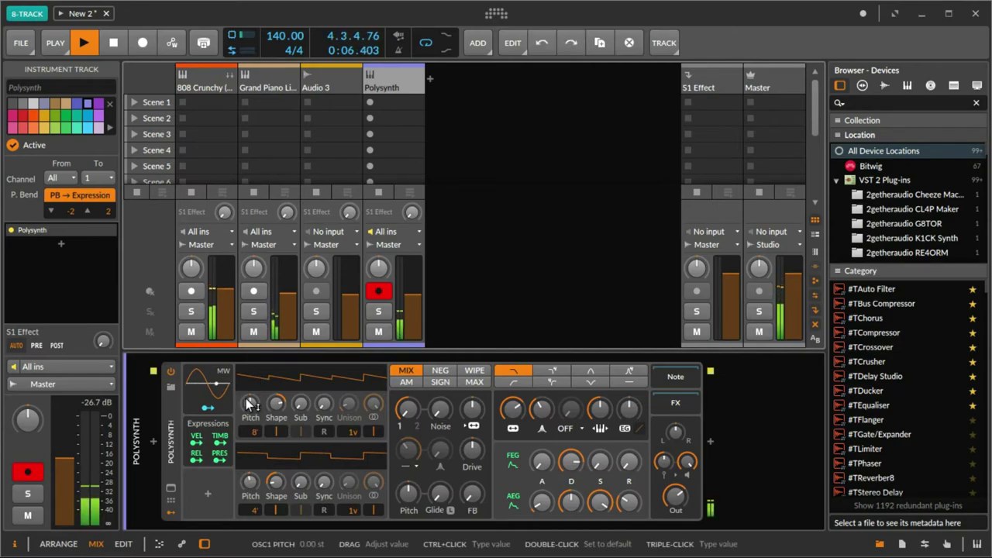
drag(249, 406, 252, 411)
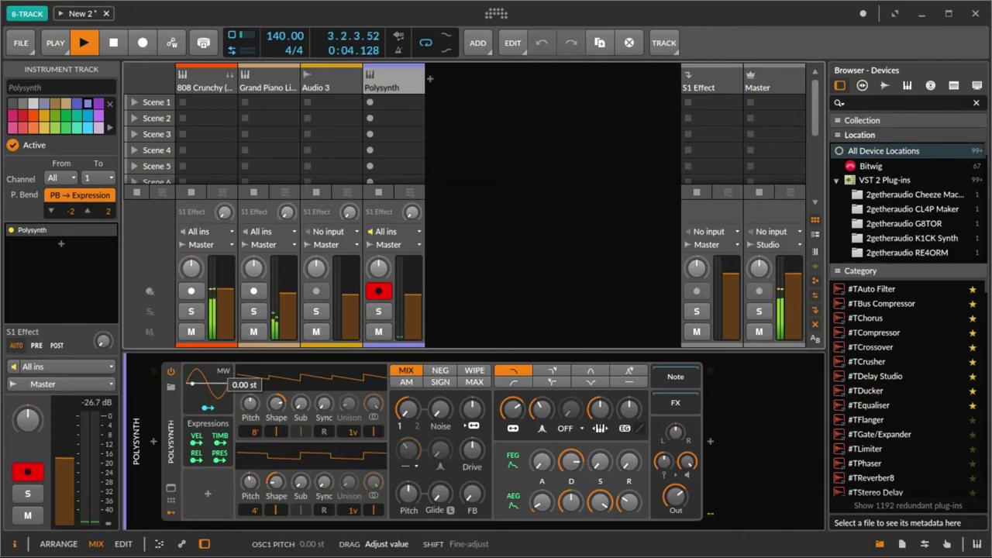
drag(249, 404, 251, 405)
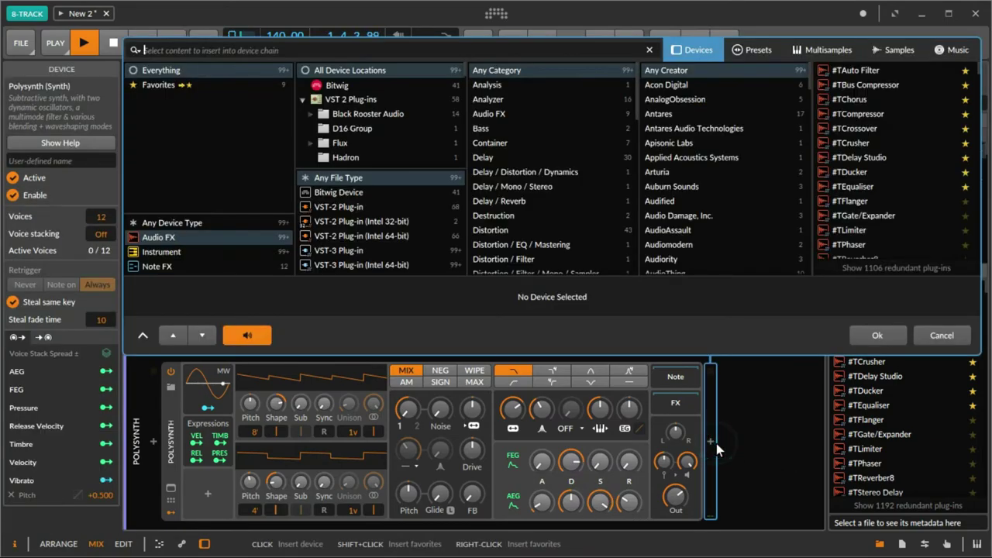
Step: Filter the audio effects to Bitwig devices and insert Distortion after Polysynth
double_click(716, 444)
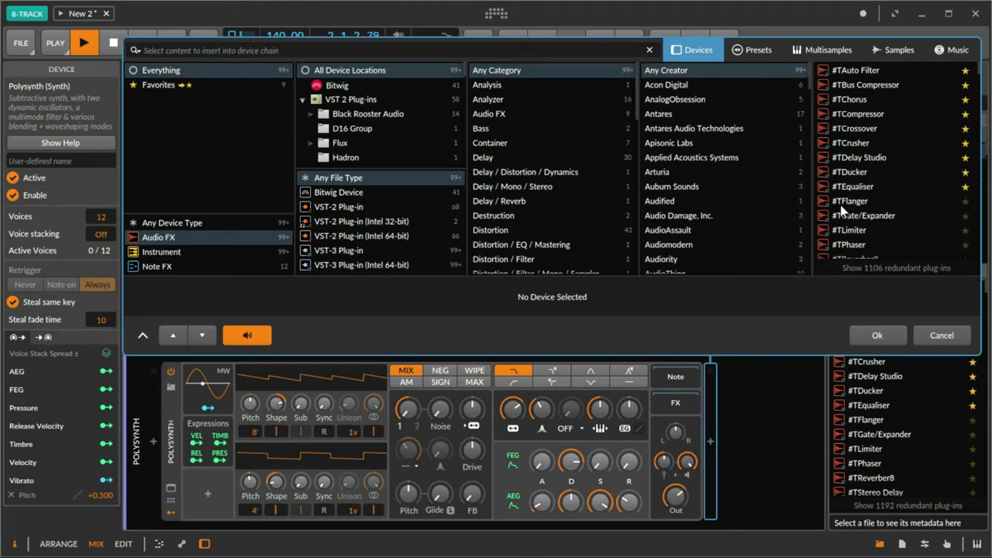
click(172, 238)
click(344, 84)
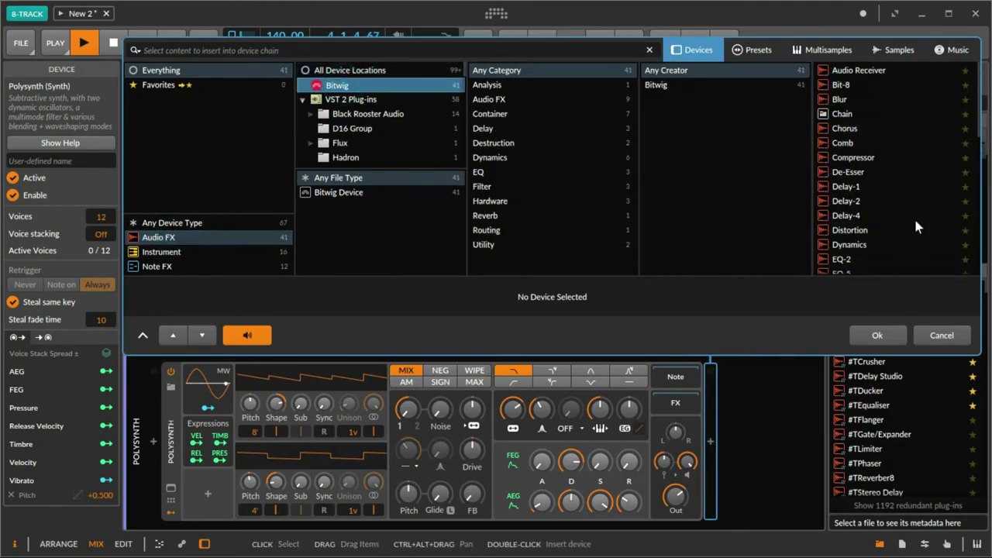
scroll(868, 225, down, 3)
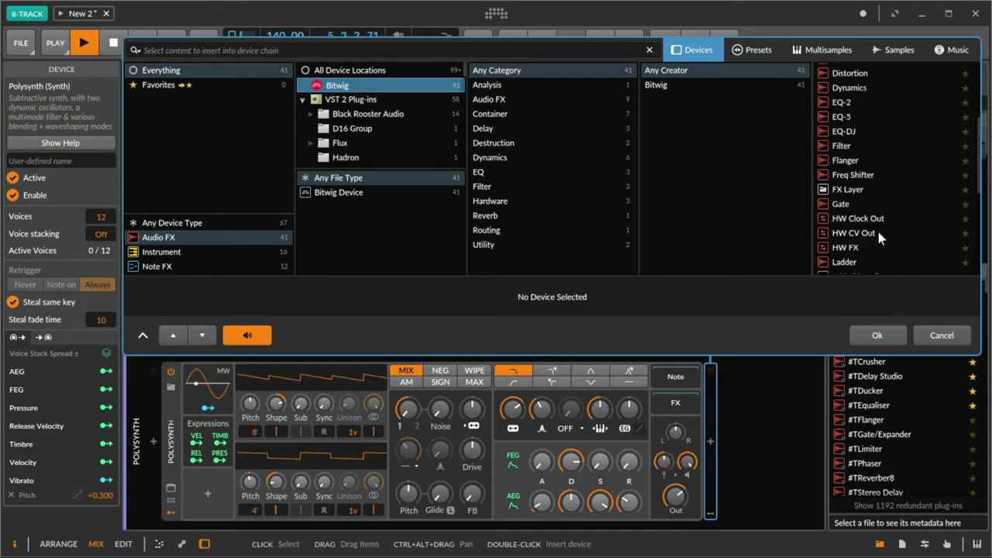
scroll(874, 229, up, 3)
double_click(867, 178)
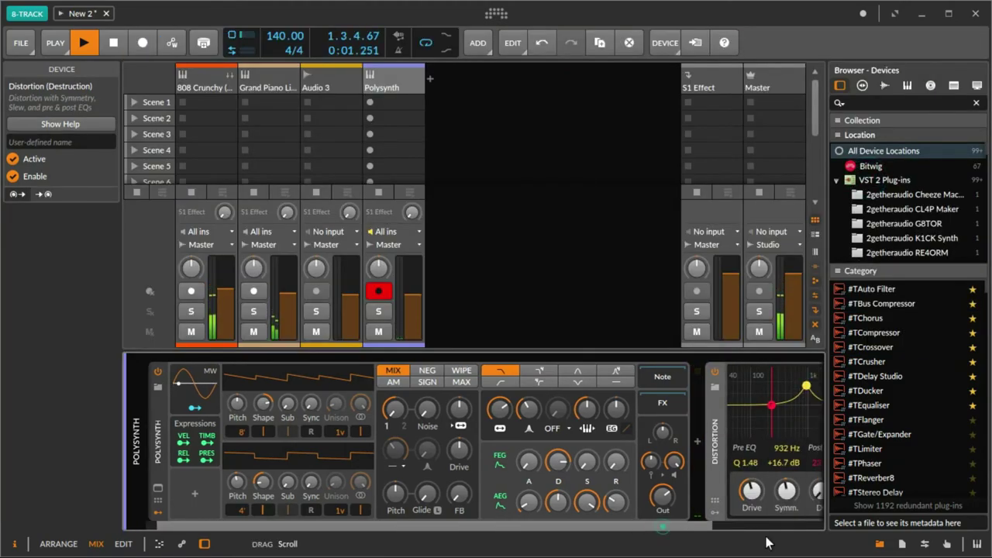
Step: Set the Distortion's pre-EQ bell to 1.42 kHz and +10.1 dB, trying a deep cut first
mouse_move(766, 493)
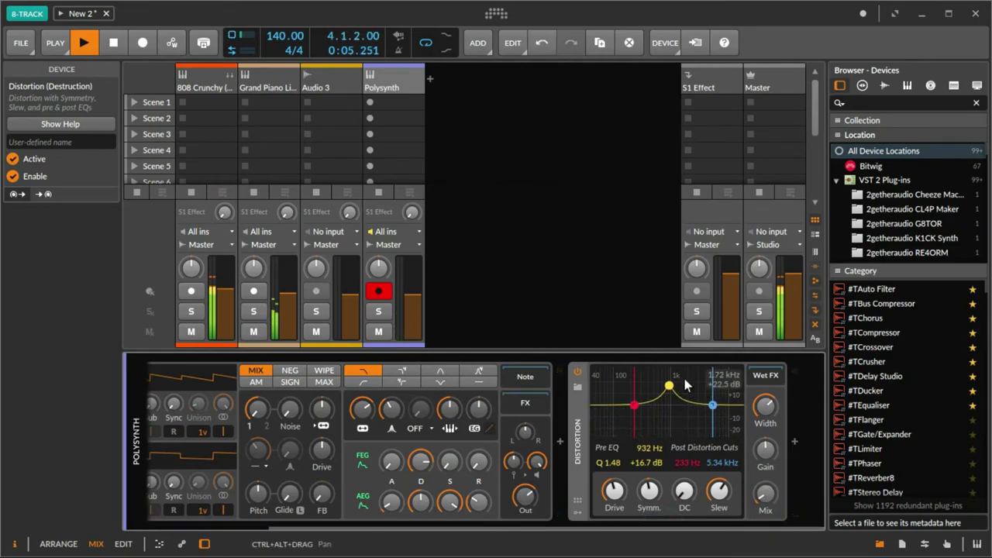
drag(668, 385, 677, 436)
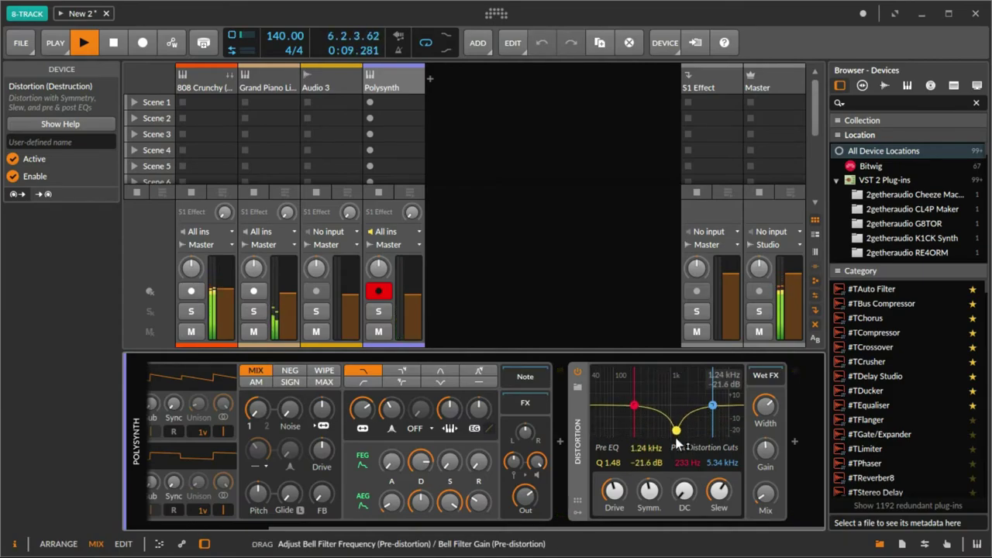
drag(679, 441, 680, 402)
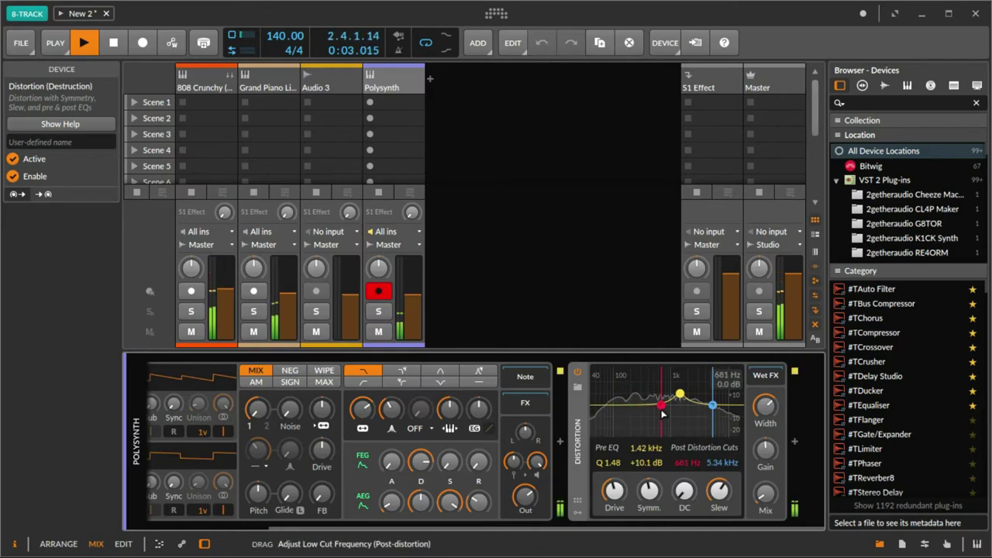
Step: Set the Distortion's post-distortion low cut to 903 Hz and its high cut to 5.50 kHz, undoing a lower high-cut setting
drag(666, 415, 715, 413)
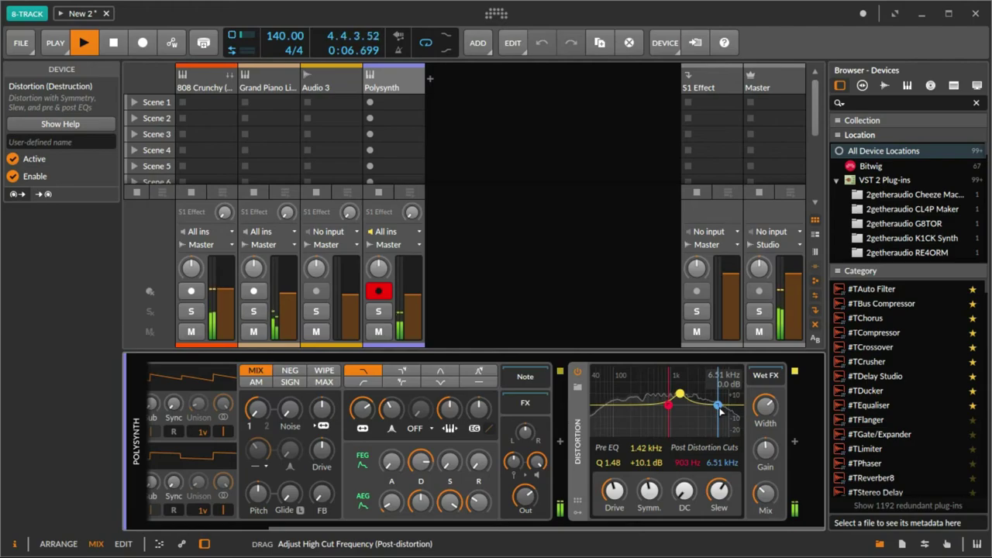
drag(721, 412, 710, 406)
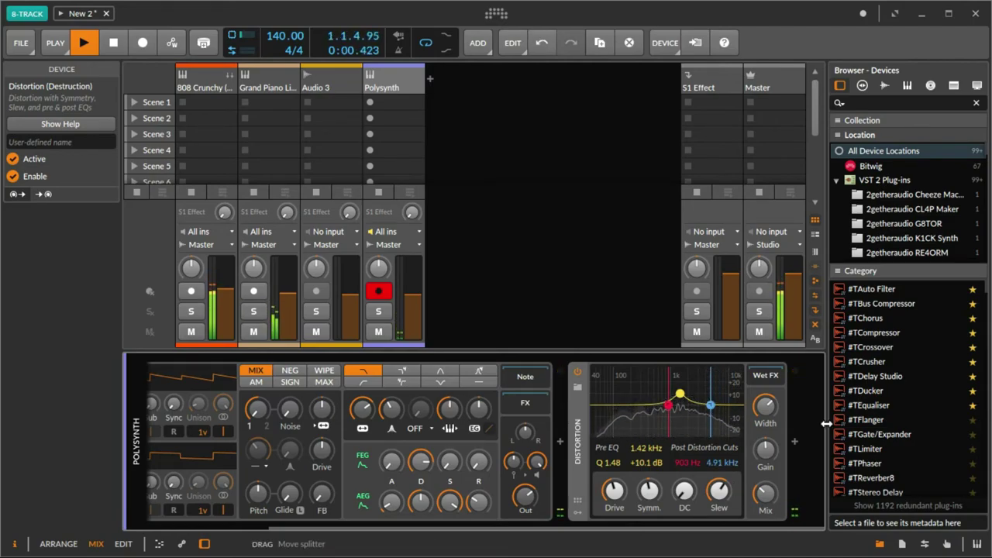
key(ctrl+z)
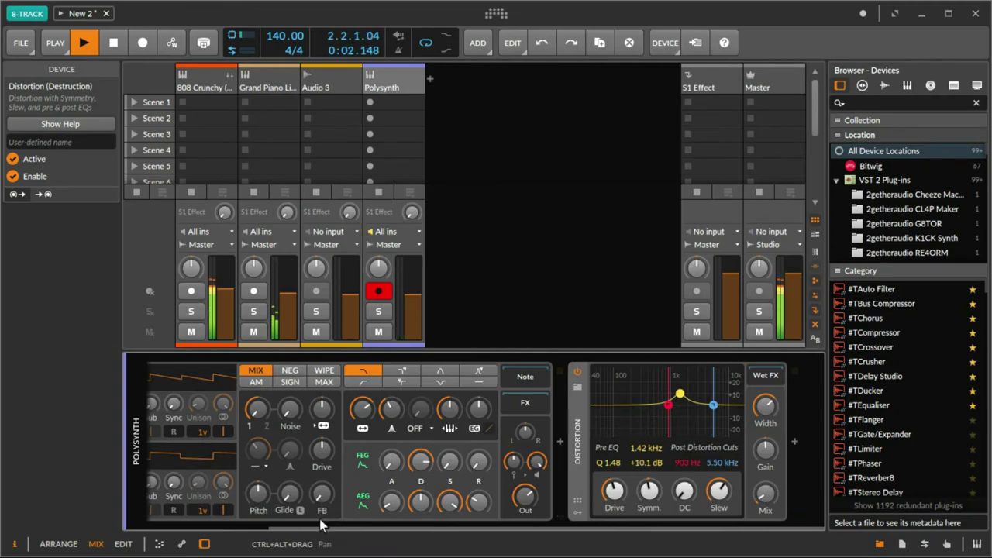
key(super)
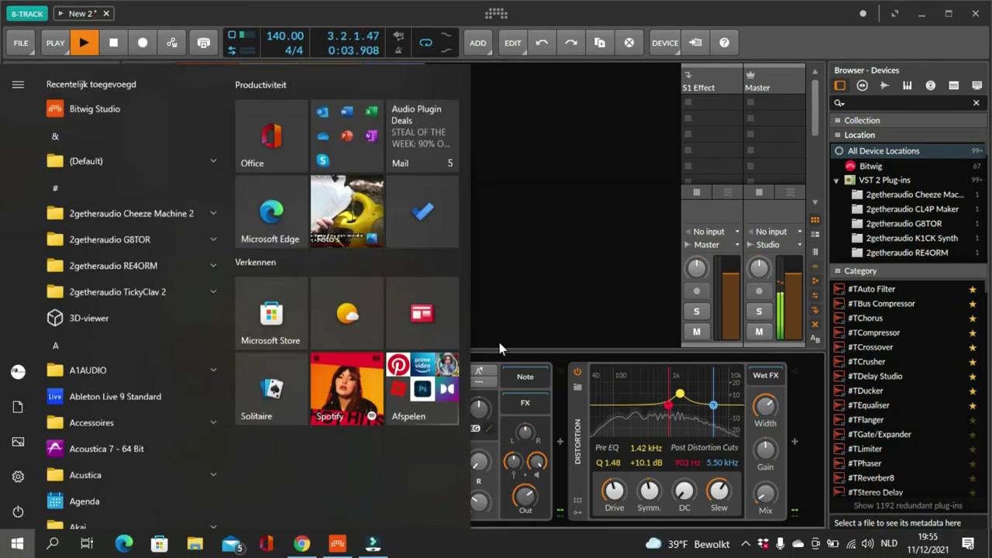
click(562, 208)
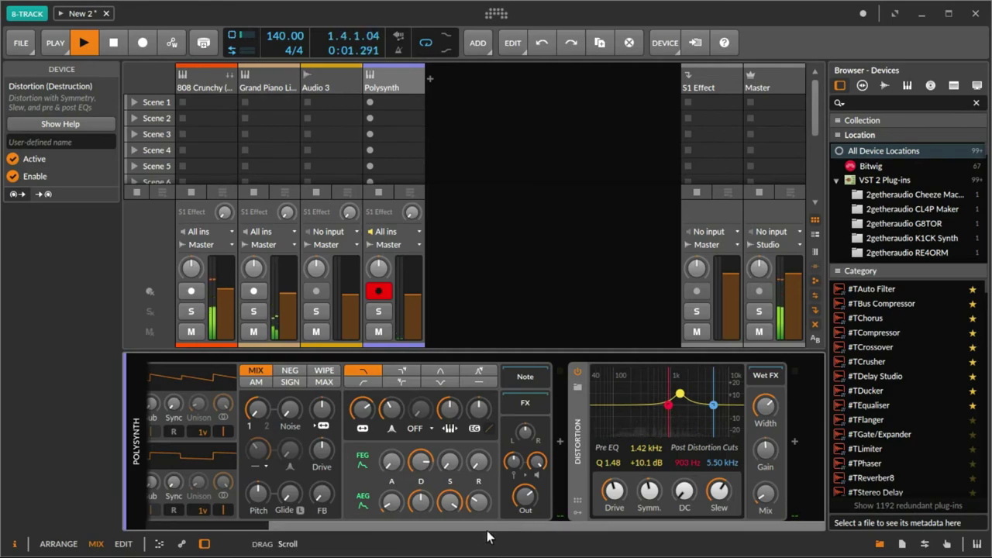
Step: Switch to the arranger and move the Polysynth track directly below Grand Piano Light, above the empty audio track
drag(521, 533, 411, 543)
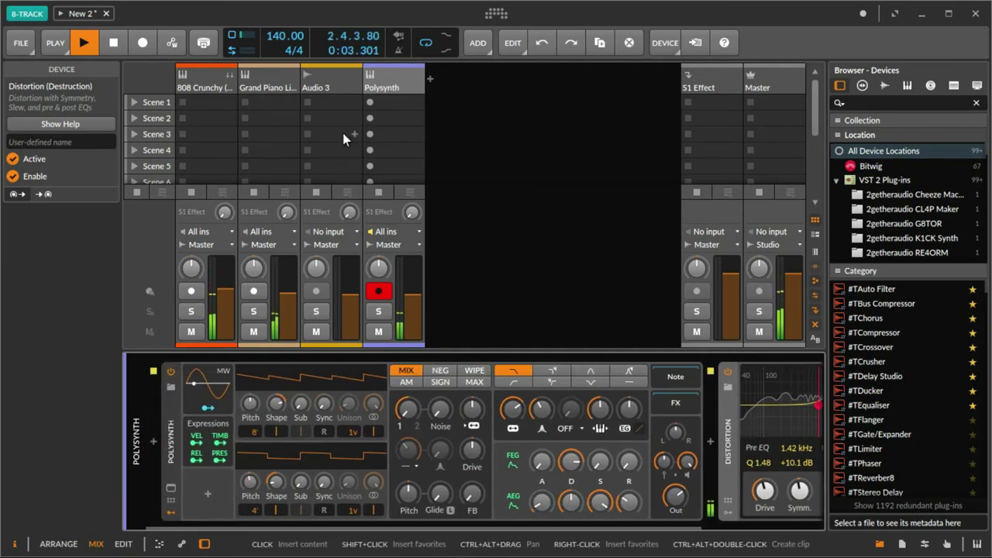
click(262, 90)
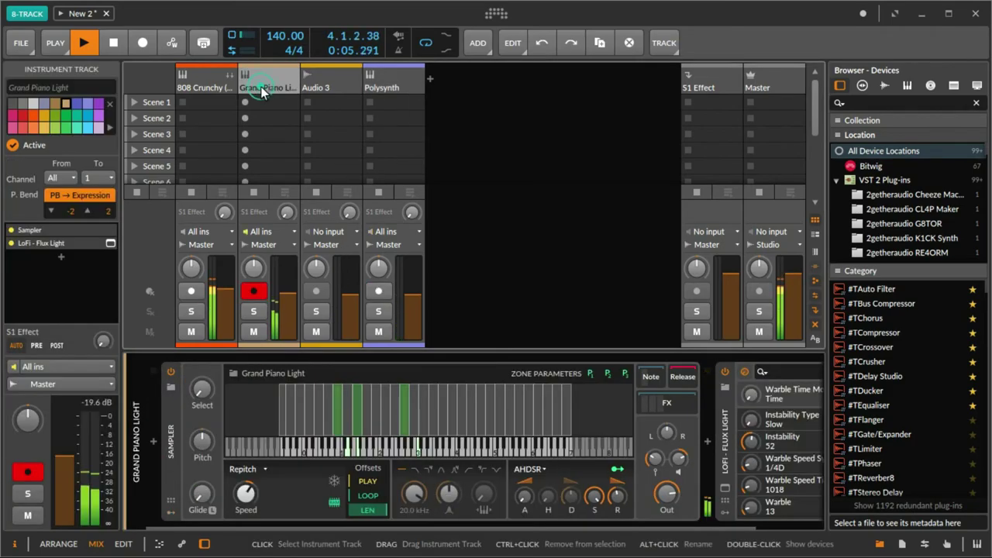
key(alt+1)
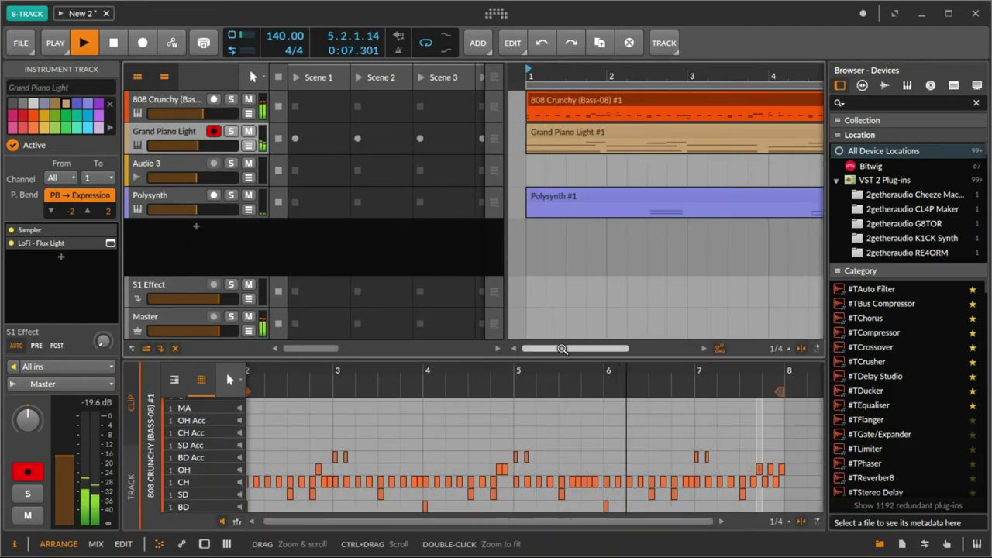
mouse_move(575, 348)
mouse_down()
mouse_move(656, 348)
mouse_move(579, 350)
mouse_up()
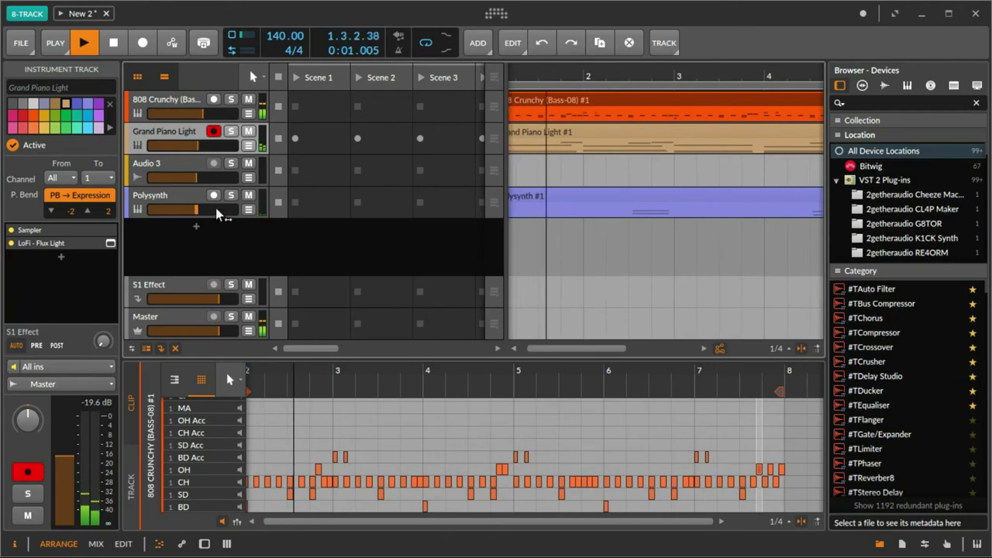
drag(204, 200, 171, 169)
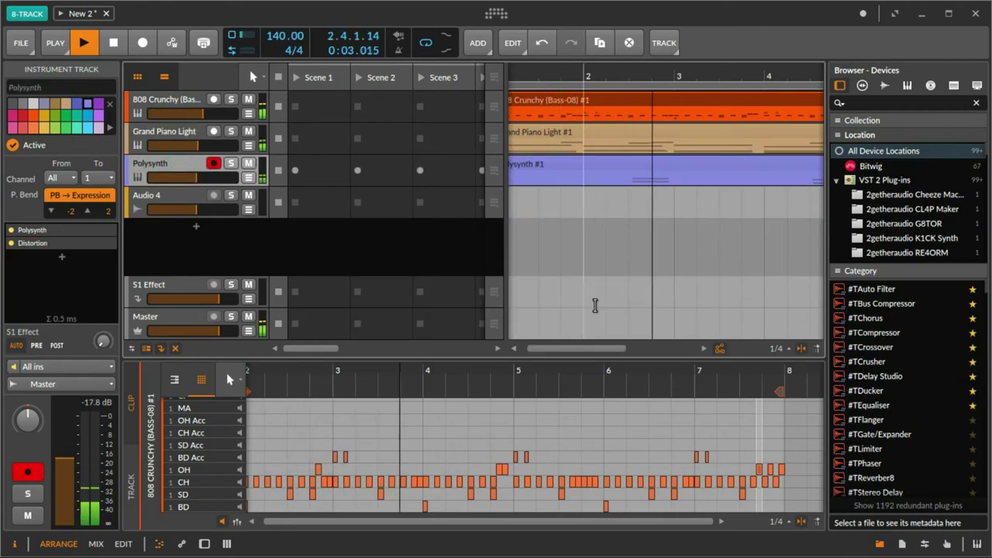
Step: Open the Grand Piano Light clip and add a one-beat note at 6.2.1, moved down to G#6
drag(577, 348, 566, 351)
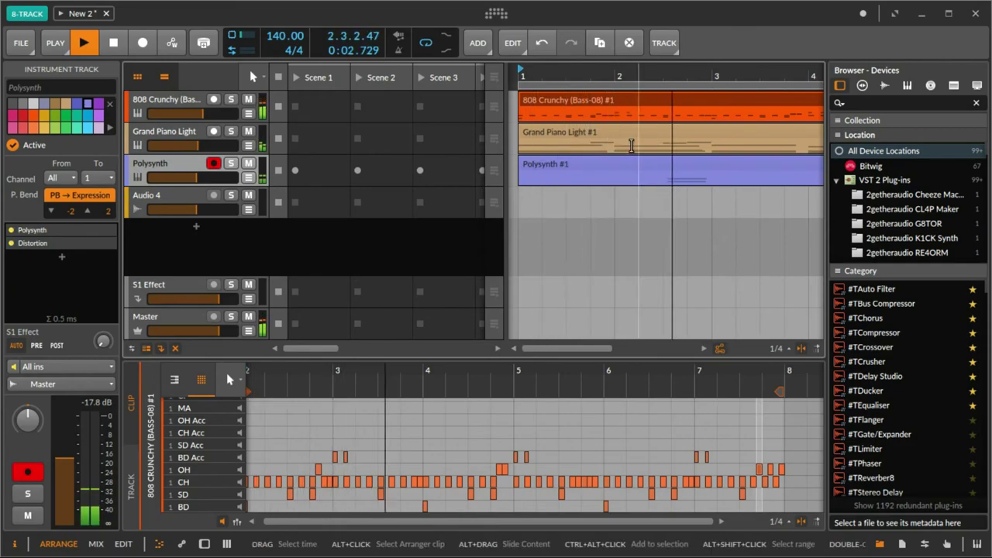
click(634, 141)
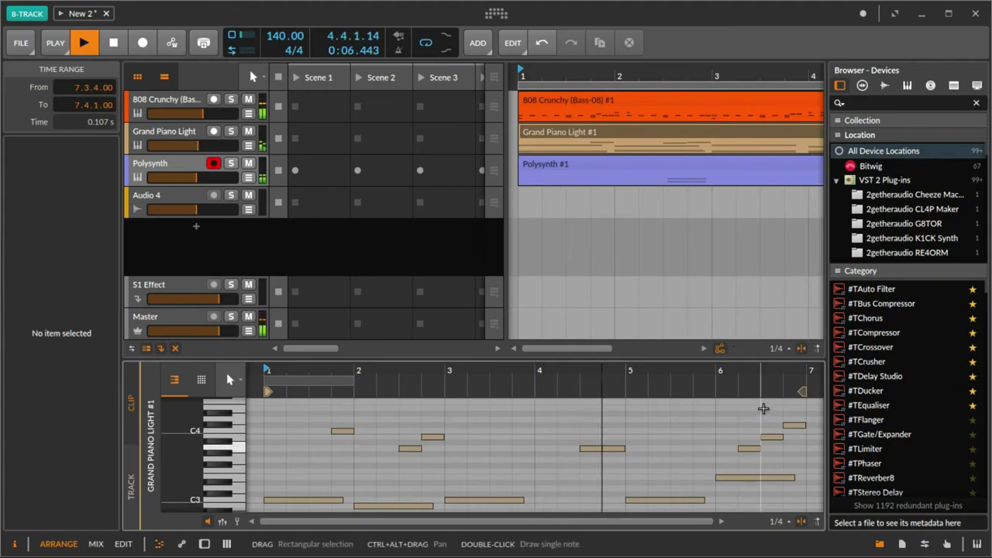
scroll(762, 406, up, 3)
scroll(748, 411, up, 6)
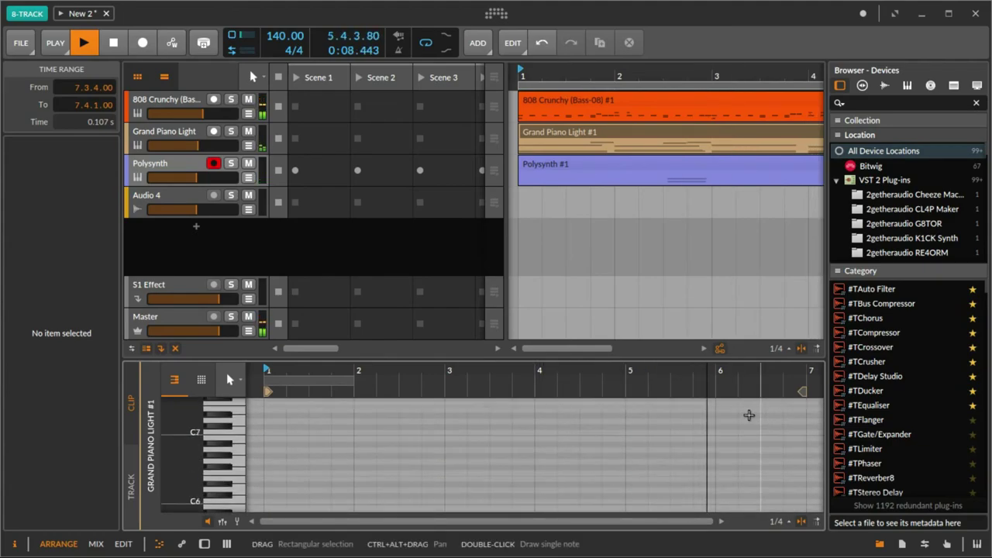
double_click(749, 407)
drag(749, 406, 753, 455)
Step: Replace the high G#6 note with a one-beat G6 note at 5.4.1, checking it against the lower piano notes
scroll(766, 439, down, 2)
scroll(766, 438, down, 3)
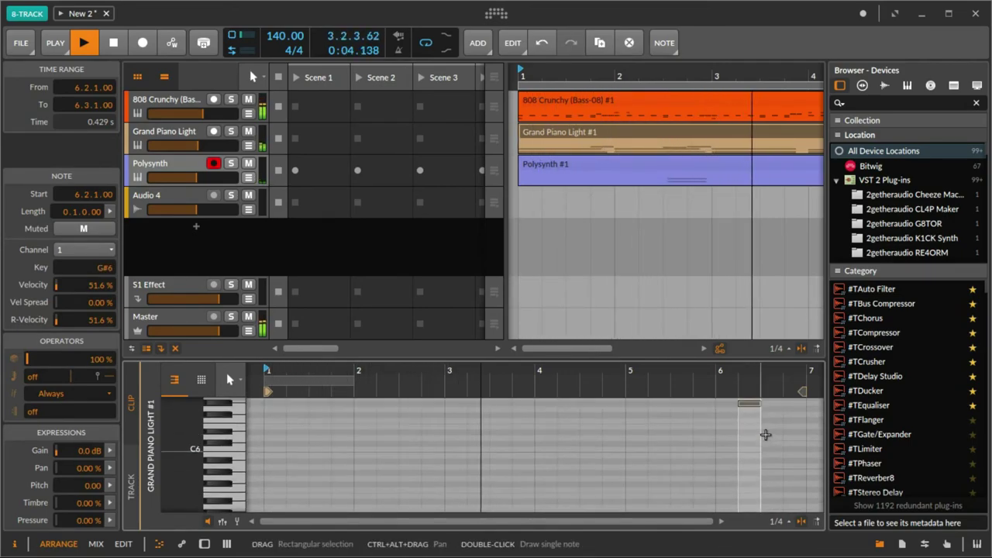
scroll(768, 439, down, 3)
scroll(767, 440, up, 6)
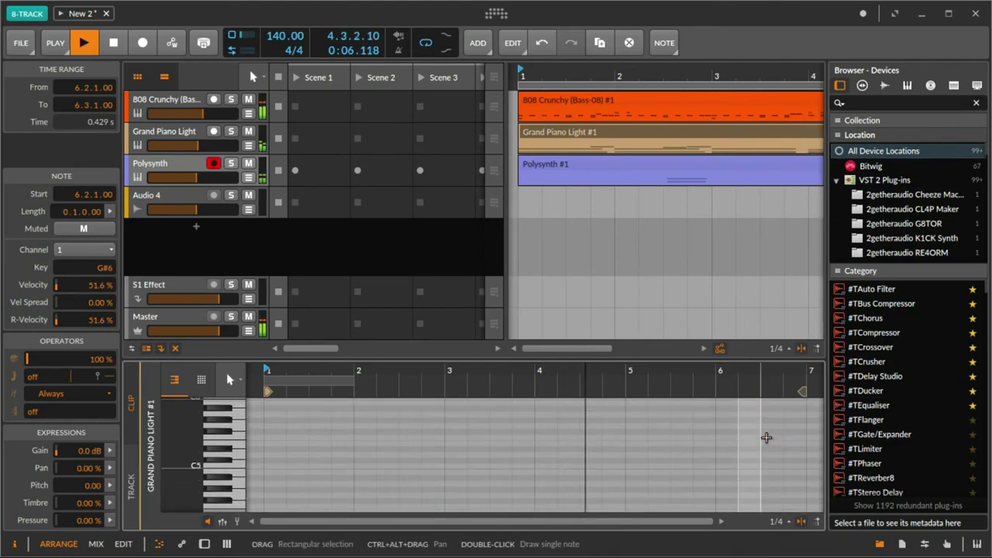
scroll(768, 440, down, 6)
scroll(767, 441, up, 6)
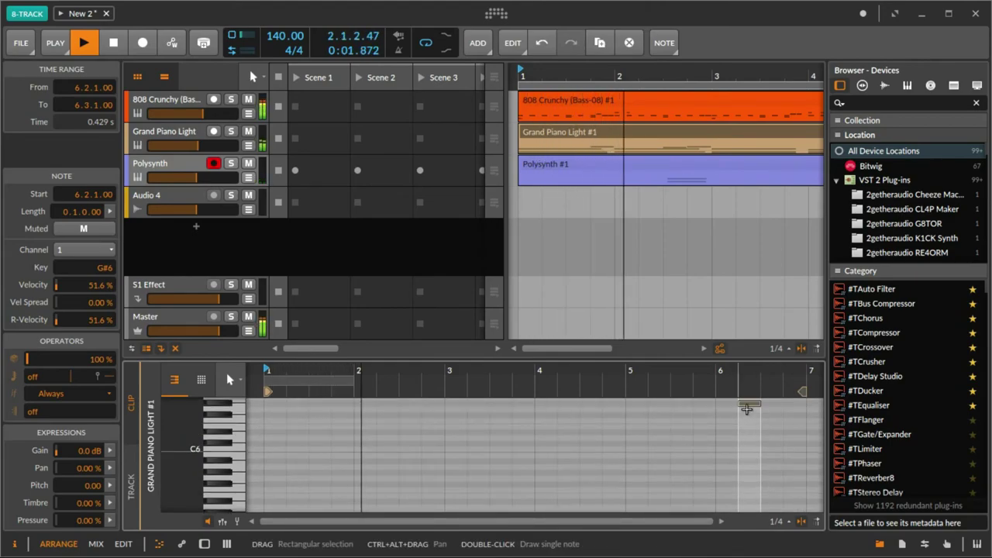
double_click(697, 411)
Step: Add a one-beat C5 note at 4.2.1 in the piano clip and raise it to G5, comparing it with the other notes
scroll(696, 413, down, 6)
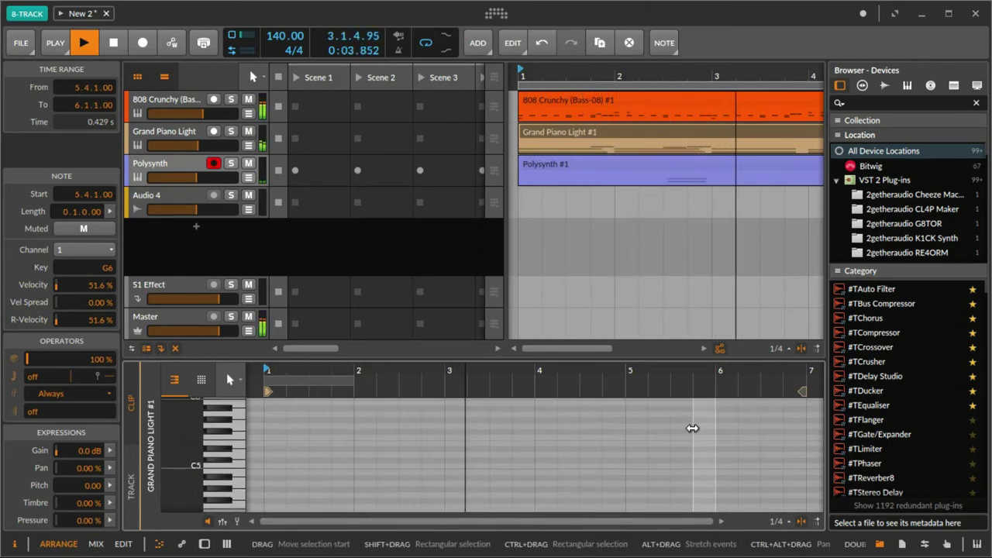
scroll(692, 438, up, 6)
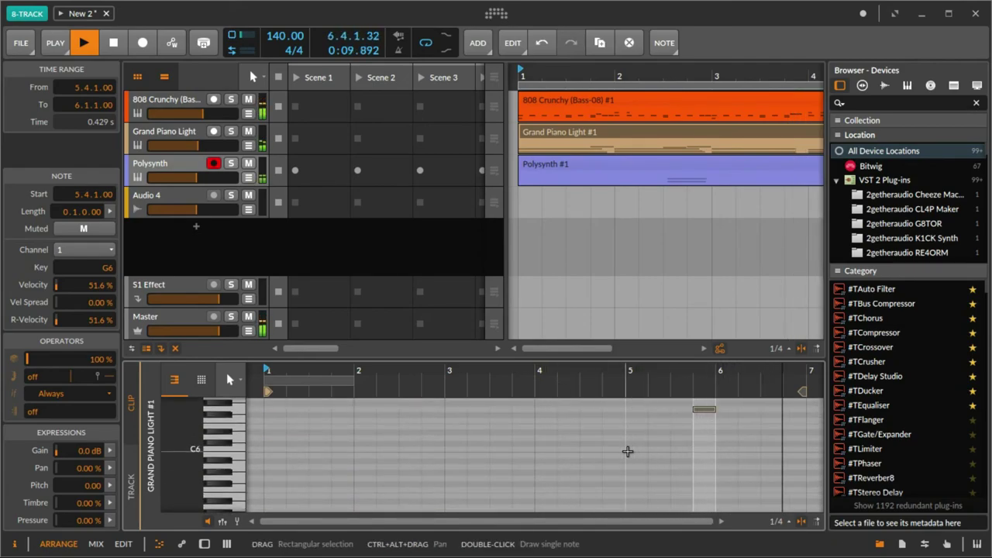
scroll(558, 441, down, 5)
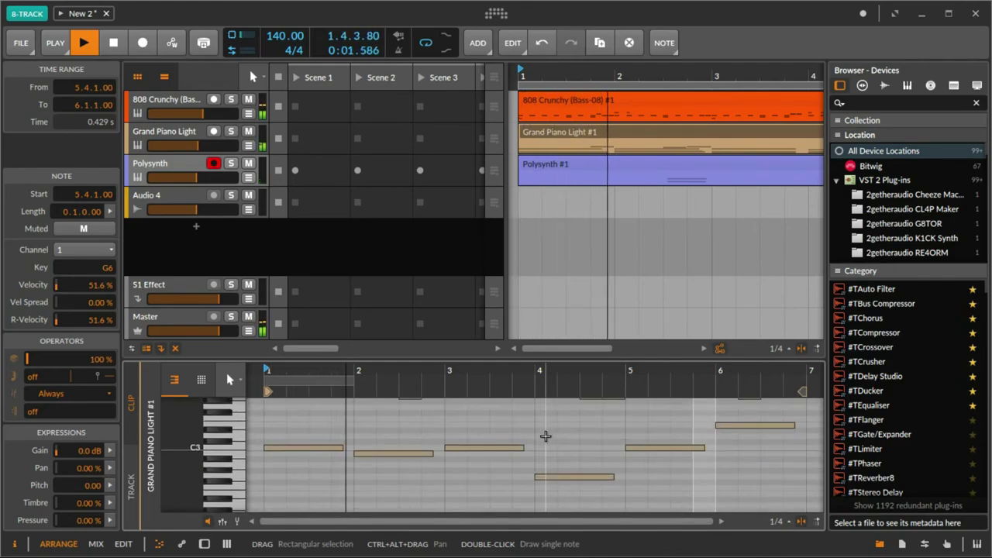
scroll(612, 430, up, 3)
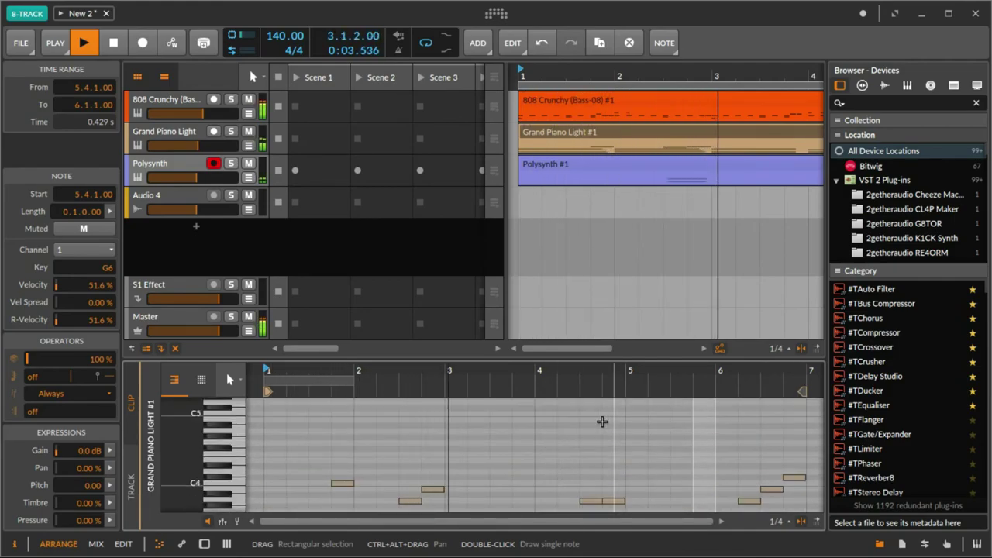
double_click(565, 416)
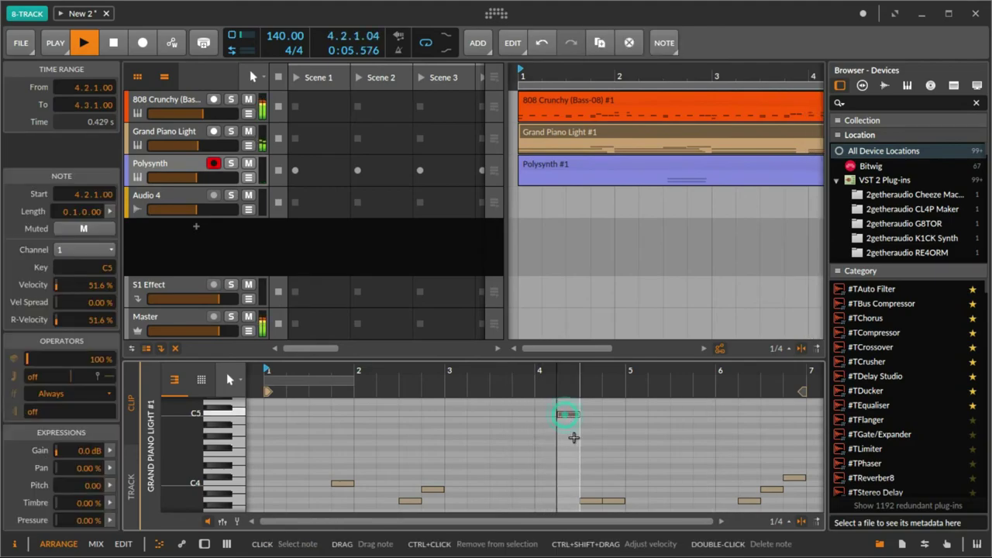
mouse_move(576, 411)
mouse_down()
mouse_move(576, 401)
mouse_move(575, 425)
mouse_up()
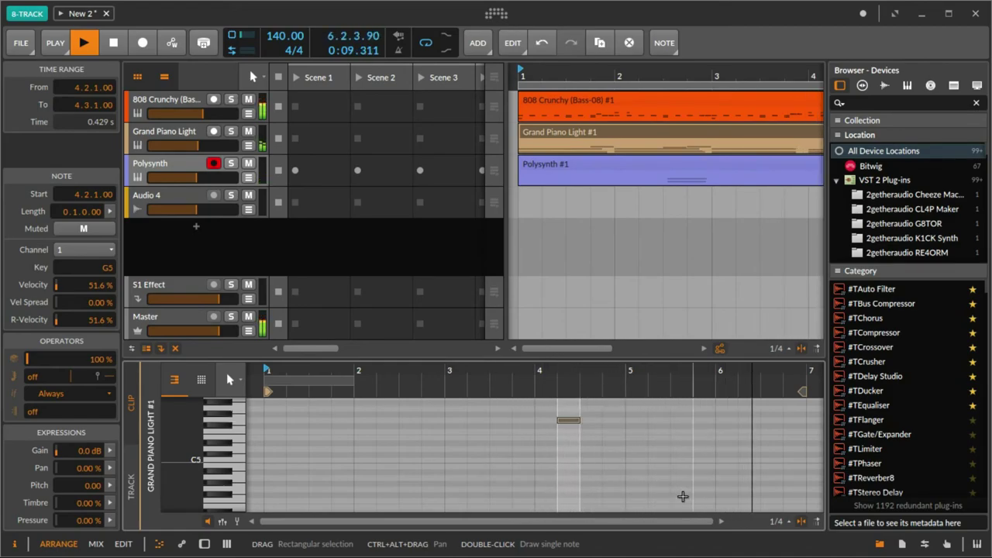
scroll(692, 461, down, 5)
scroll(691, 461, up, 5)
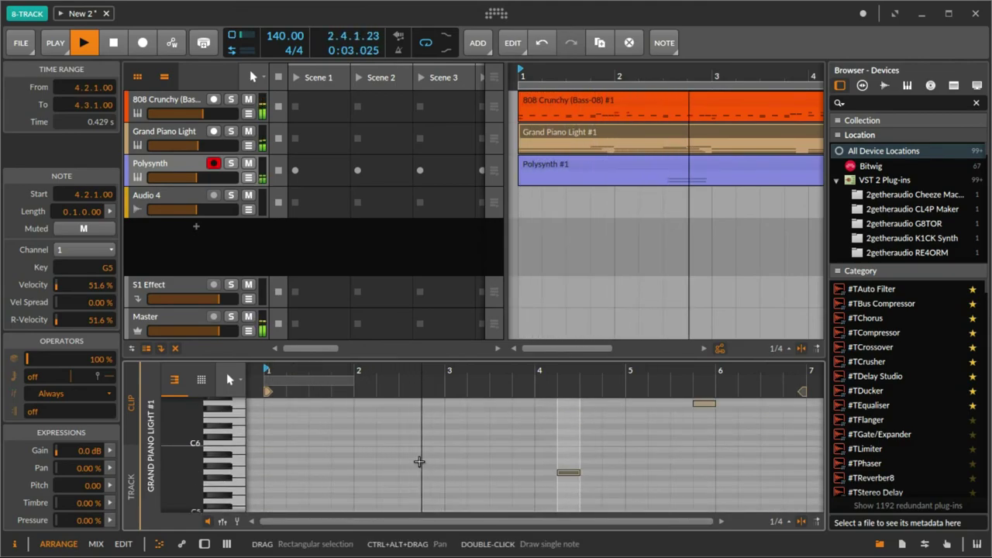
Step: Add a one-beat E6 note at 2.2.1 in the piano clip, comparing its position with the lower notes
scroll(441, 470, down, 5)
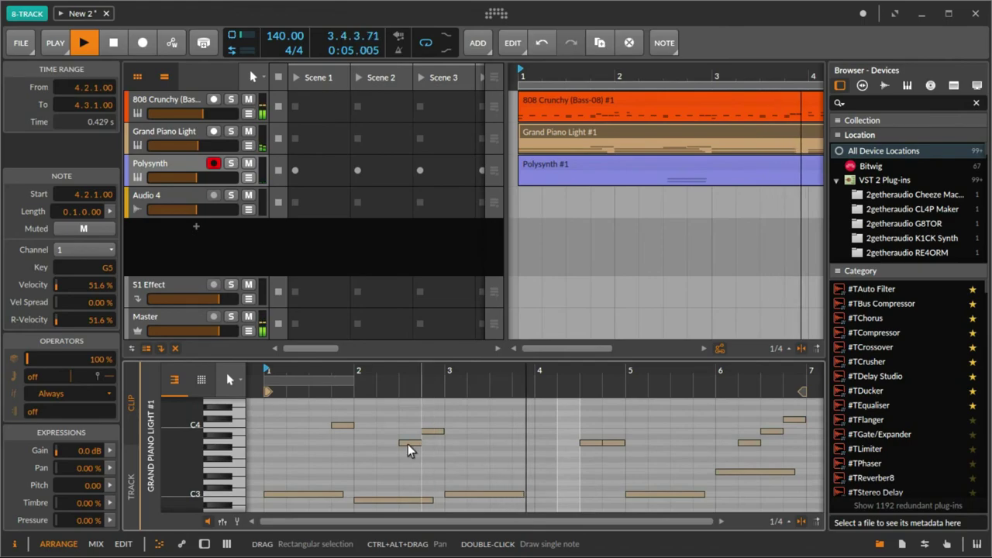
scroll(388, 424, up, 2)
scroll(388, 424, up, 2)
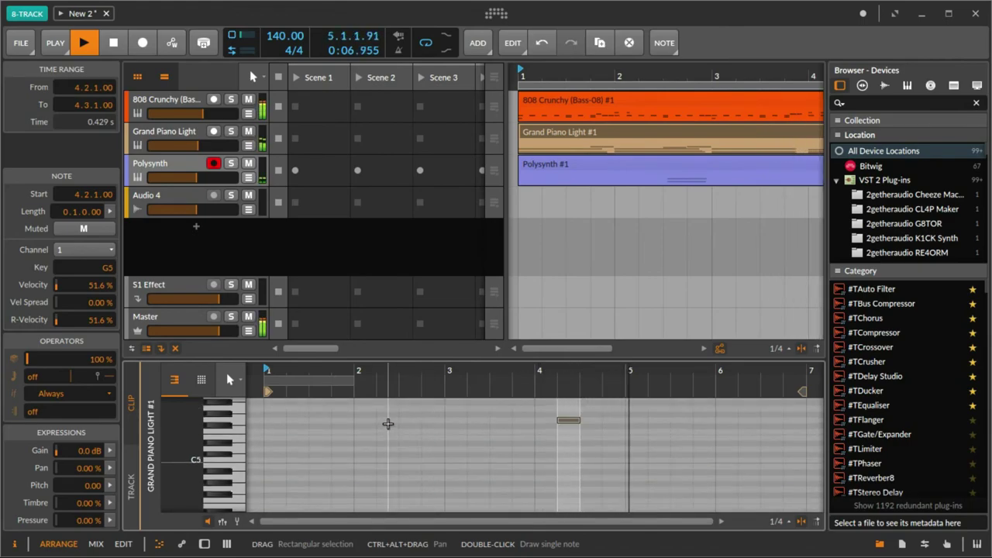
scroll(386, 422, up, 2)
double_click(385, 420)
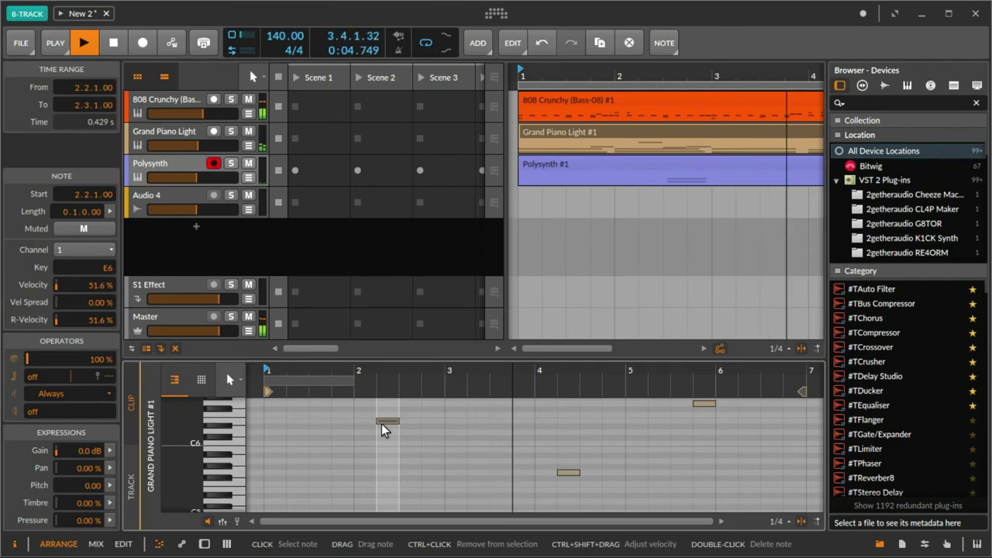
Step: Try a one-beat F6 note at 1.3.1 in the piano clip and remove it again
key(alt+2)
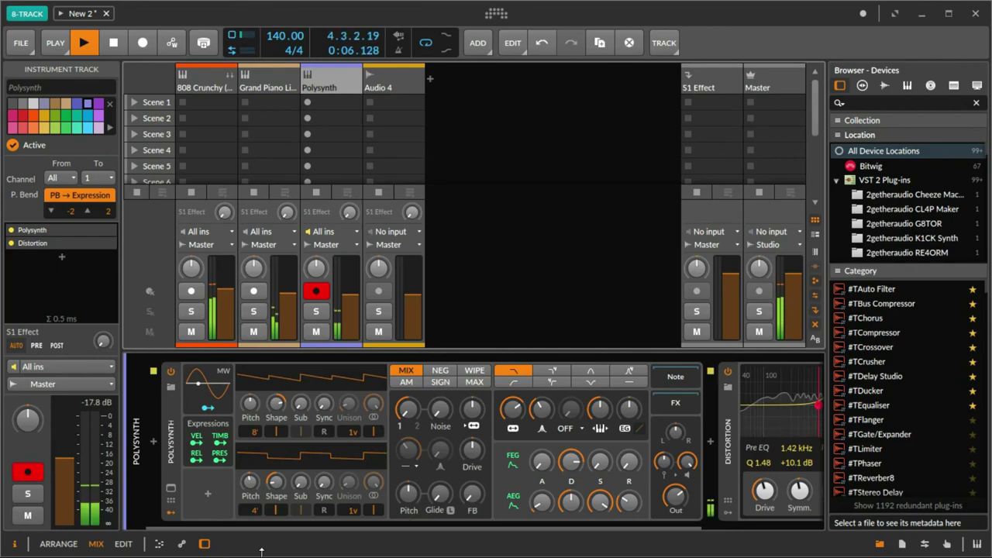
key(alt+1)
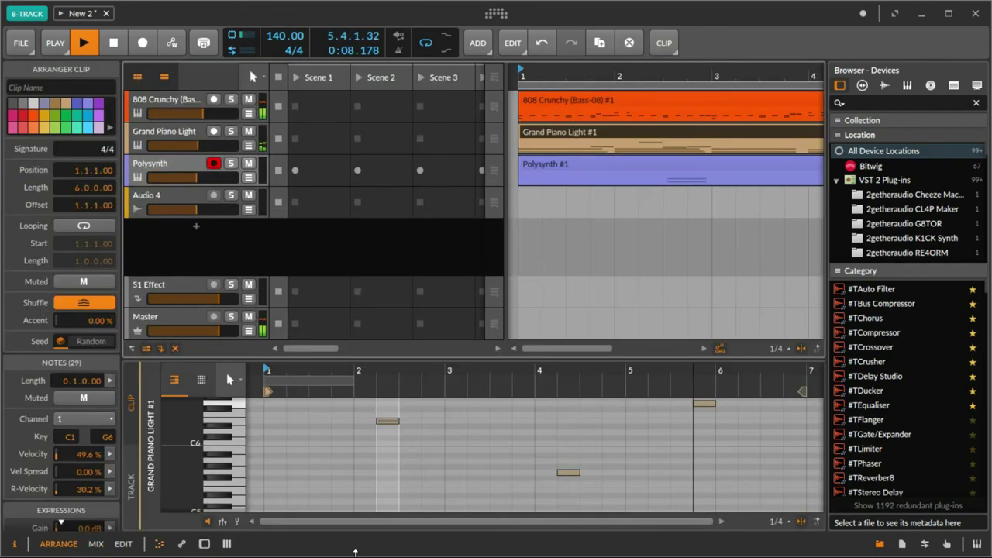
scroll(355, 469, down, 5)
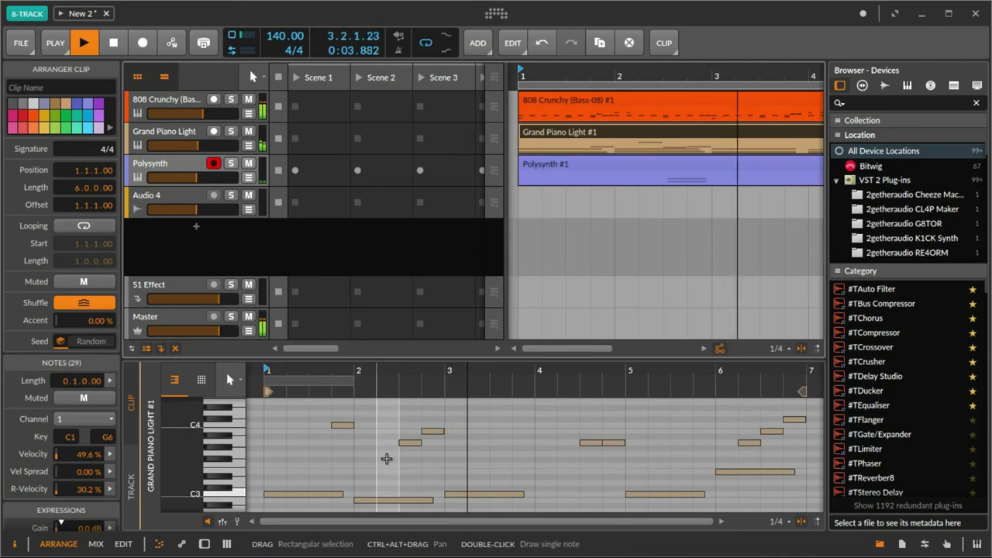
scroll(318, 455, up, 5)
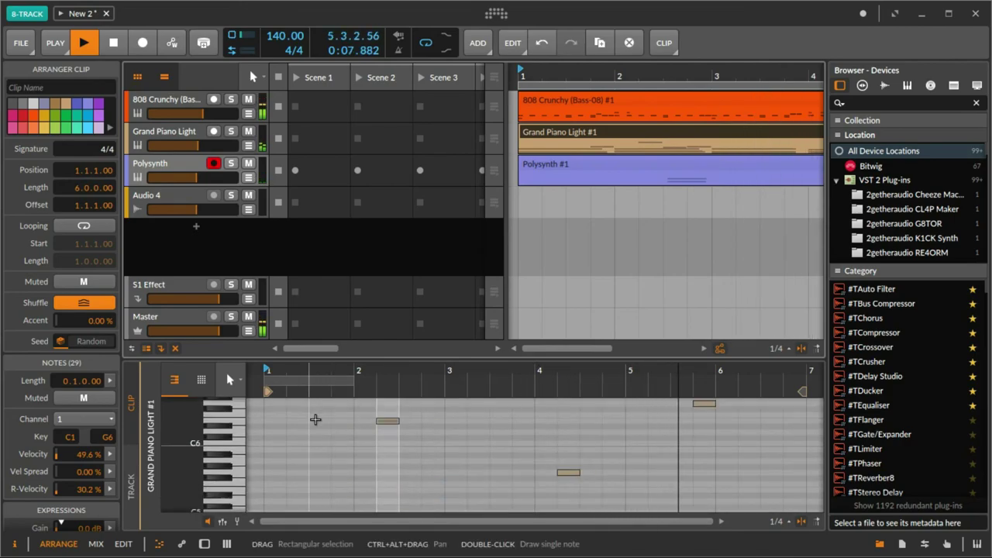
double_click(317, 417)
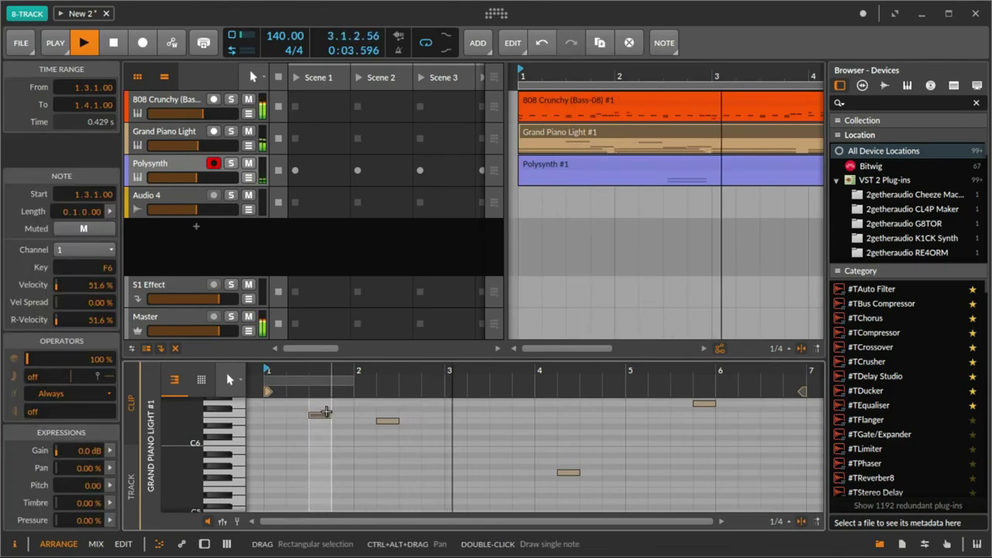
double_click(320, 416)
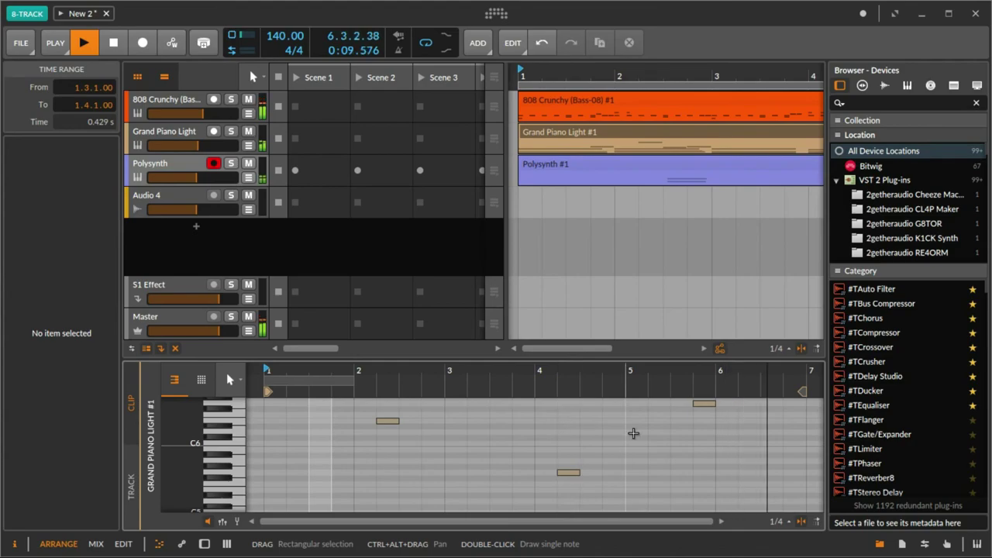
Step: Mute the three high piano notes between bars 2 and 6 and listen from the mixer view
drag(395, 486, 717, 402)
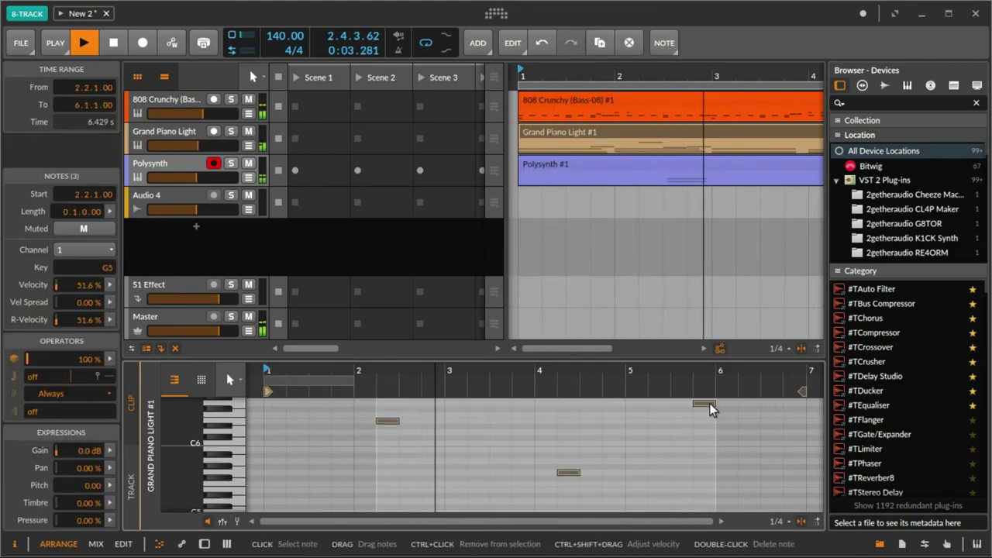
right_click(709, 404)
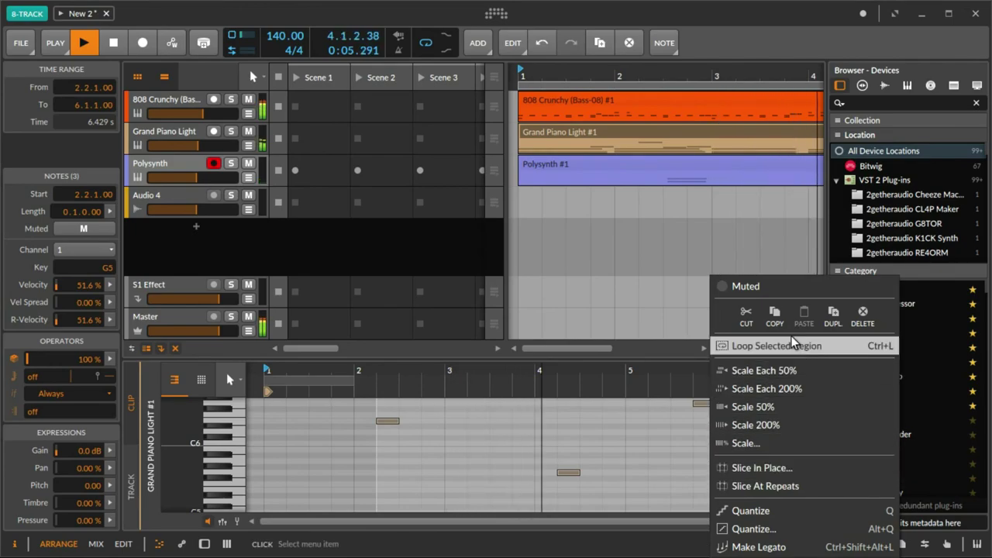
click(744, 286)
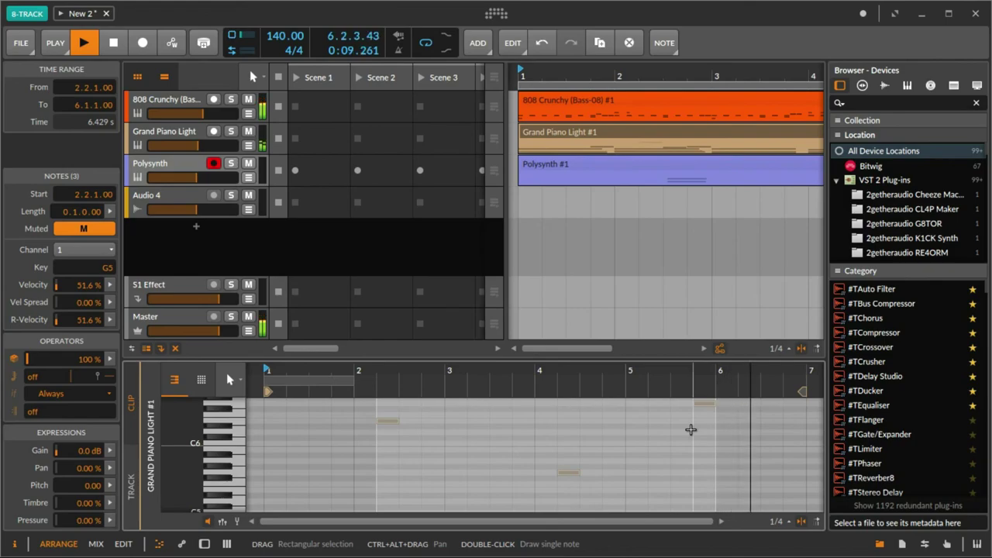
key(alt+2)
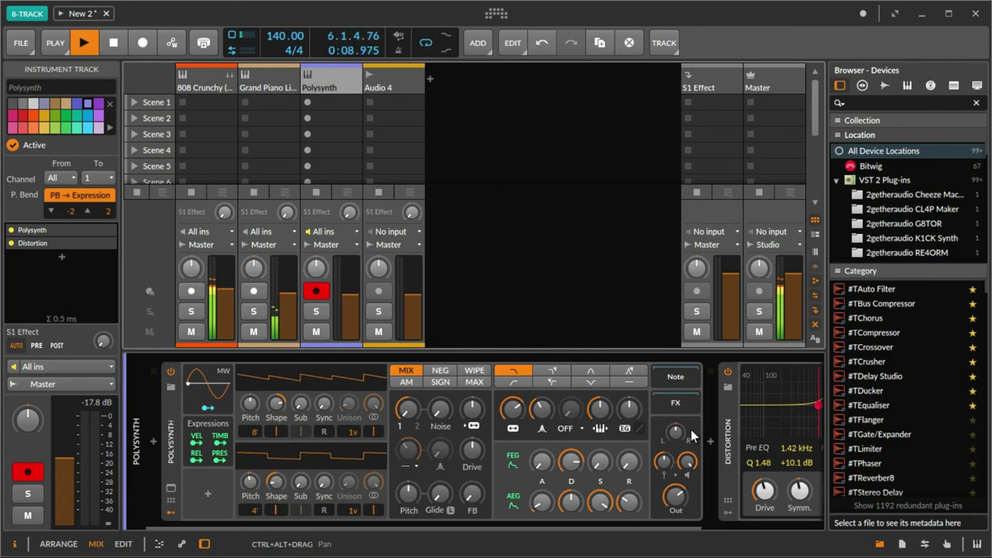
Step: Undo the muting of the three high piano notes to compare the part with and without them
key(ctrl+z)
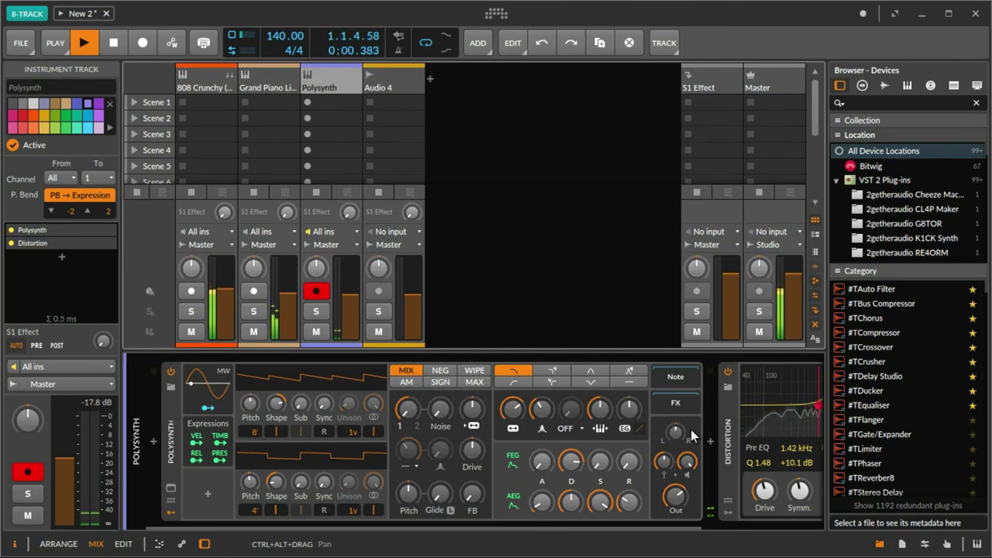
key(alt+1)
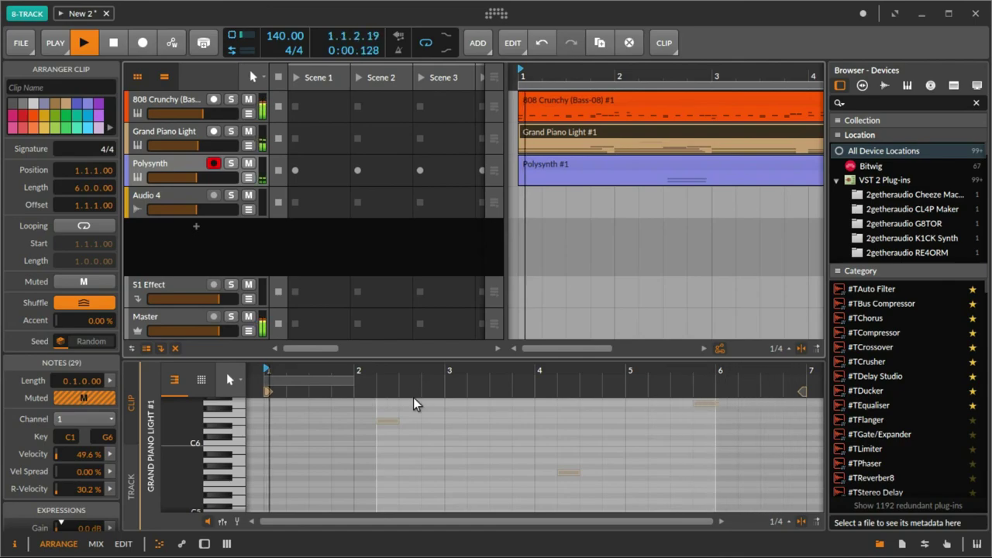
key(ctrl+z)
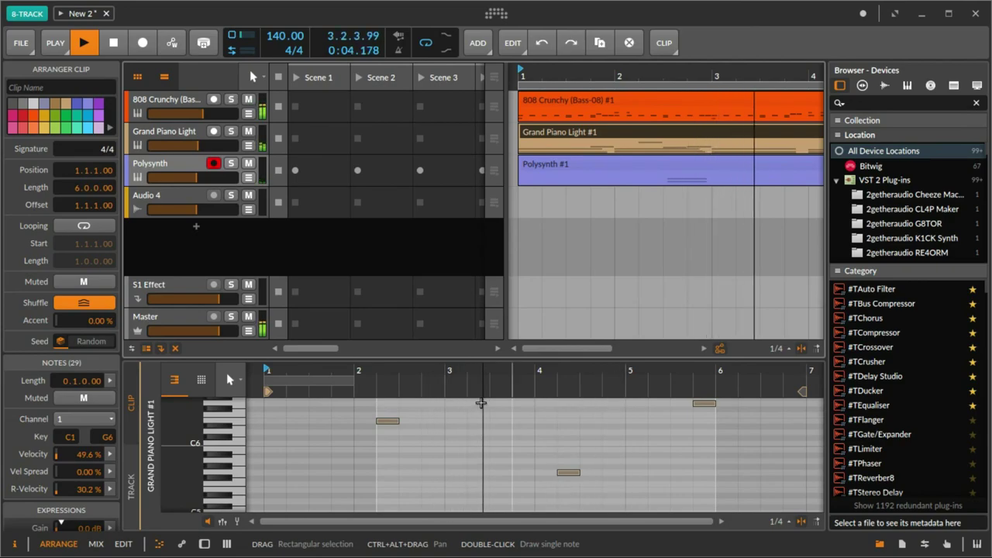
Step: Delete the three high notes between bars 2 and 6 from the Grand Piano Light clip
drag(384, 406, 751, 479)
drag(747, 403, 380, 474)
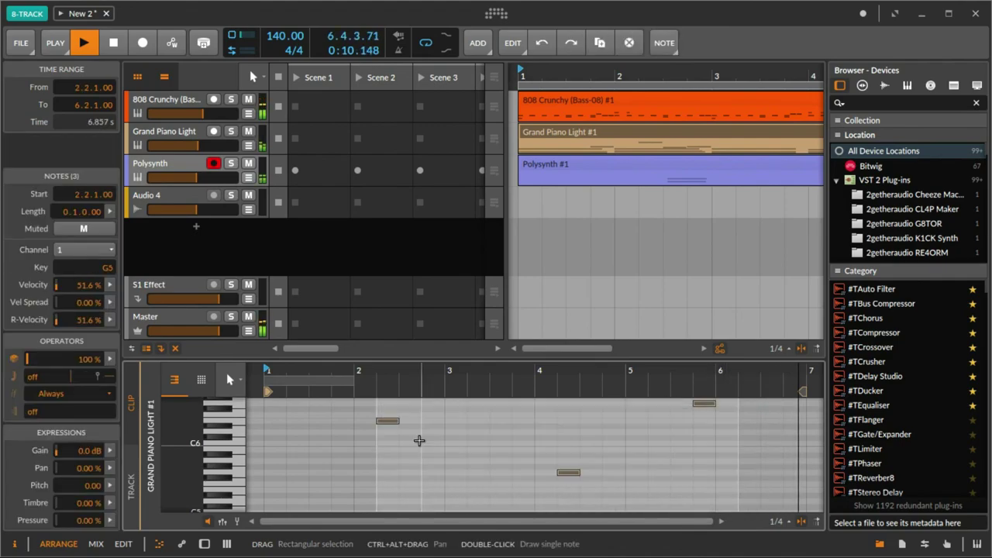
key(Delete)
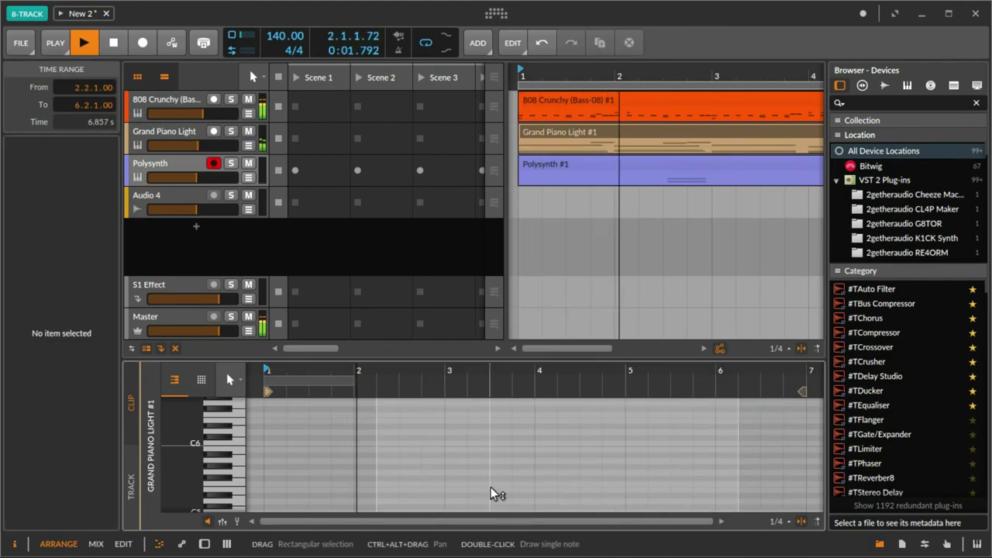
Step: Open the 808 Crunchy drum clip in the arranger to review its pattern
key(alt+2)
key(alt+1)
click(534, 131)
click(580, 103)
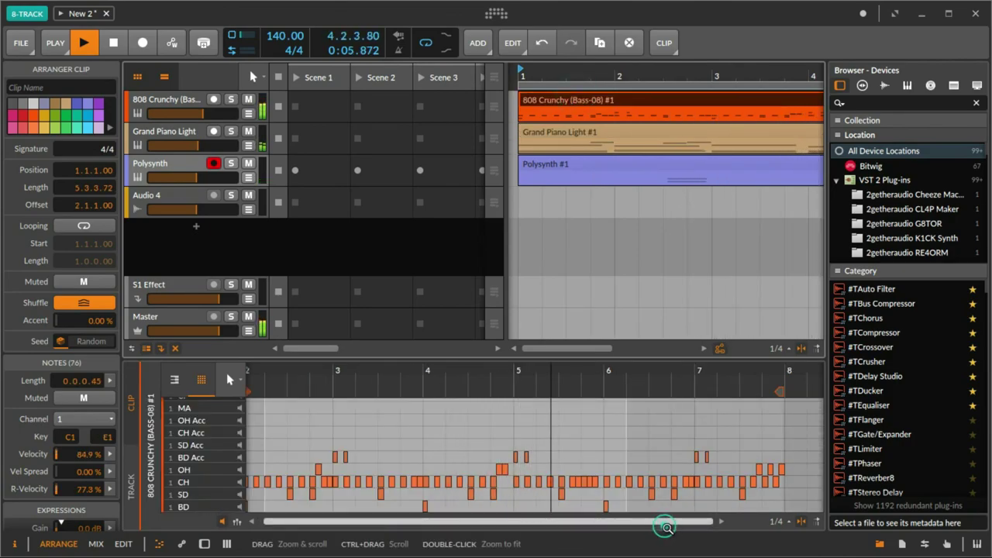
Step: Examine the Polysynth track's device chain in the mixer view, covering the Polysynth and Distortion settings
key(alt+2)
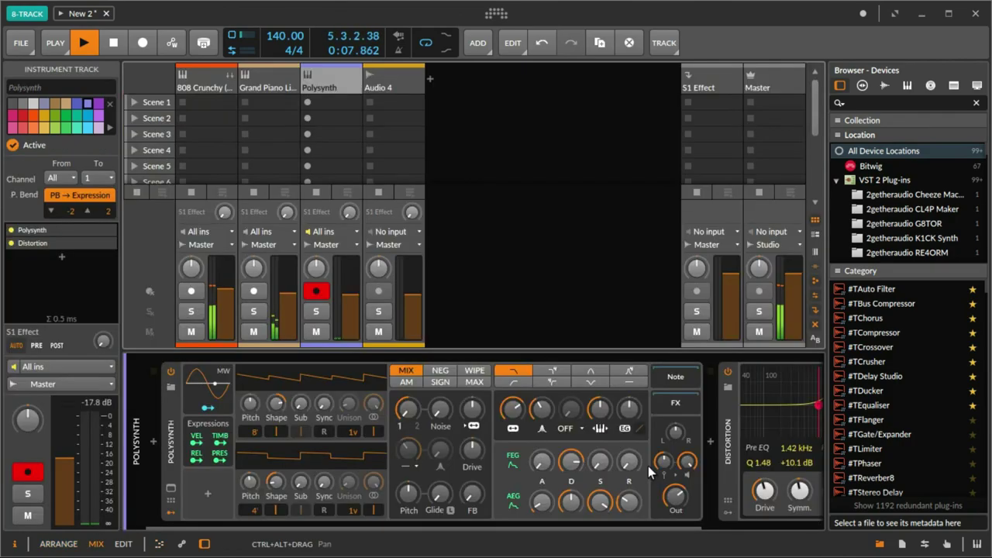
click(692, 527)
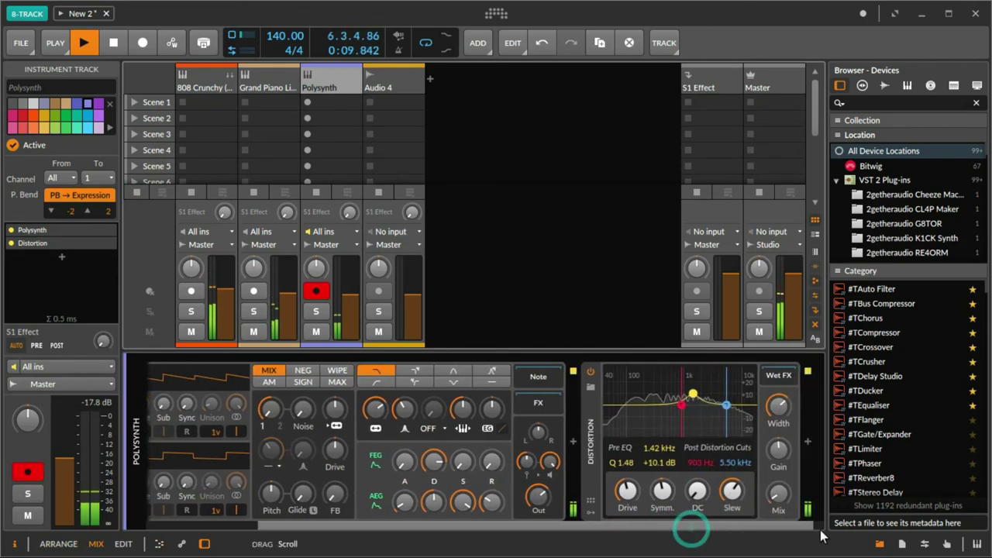
click(648, 523)
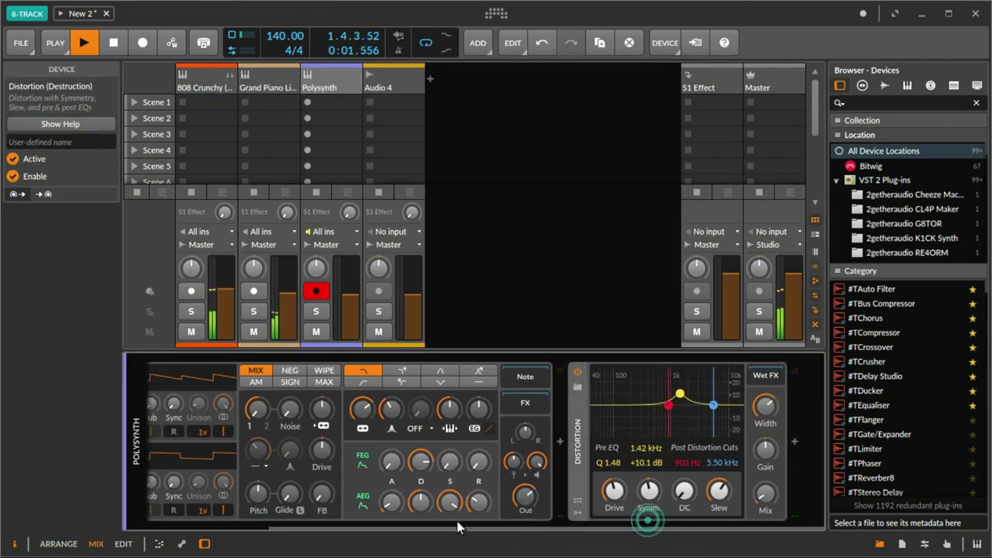
click(476, 522)
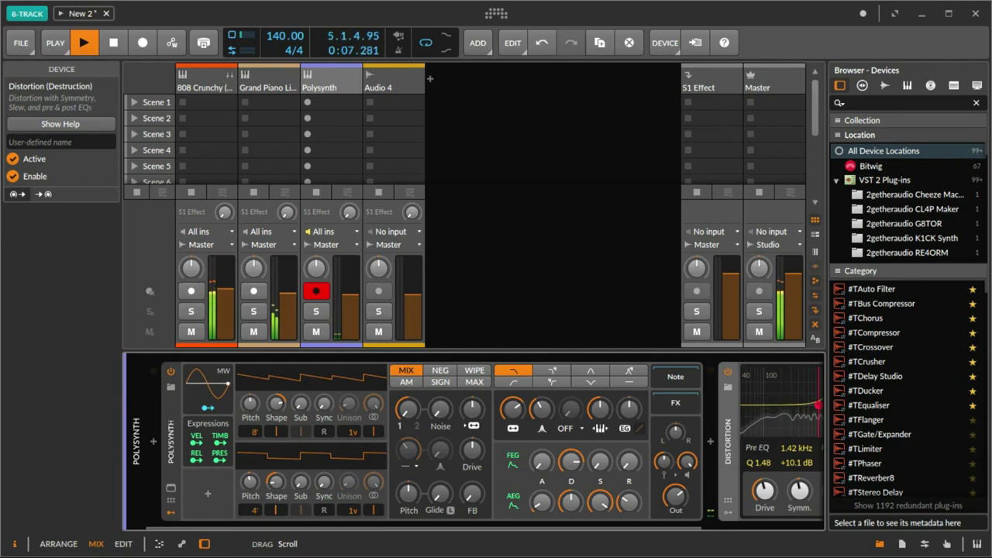
click(167, 409)
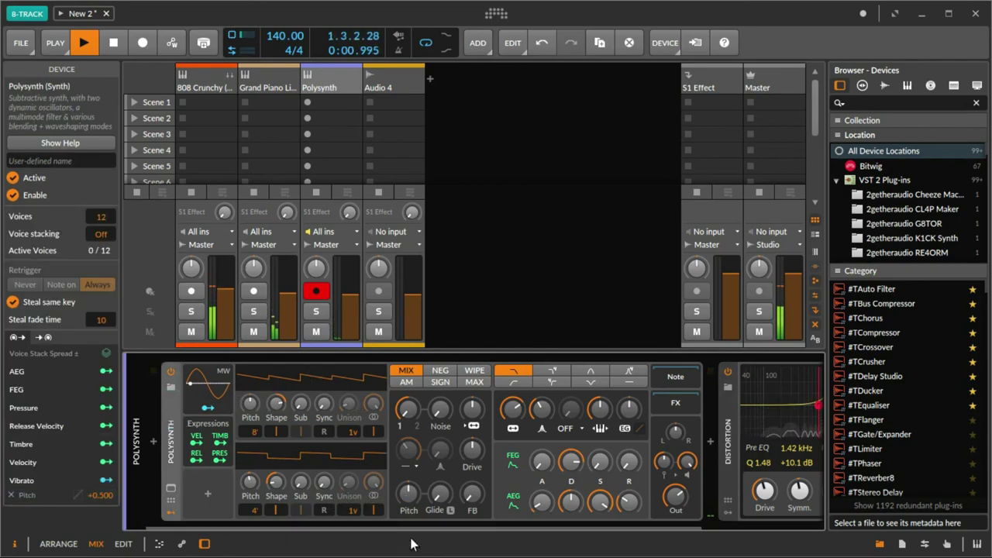
drag(420, 533, 543, 525)
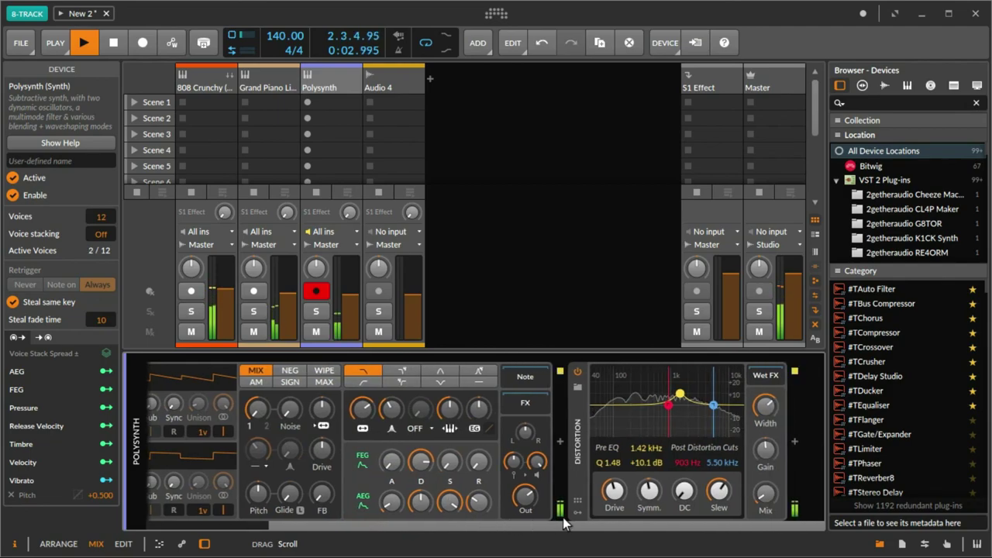
Step: Examine the Grand Piano Light track's Sampler and LoFi - Flux Light devices, opening and closing the plug-in window
click(278, 83)
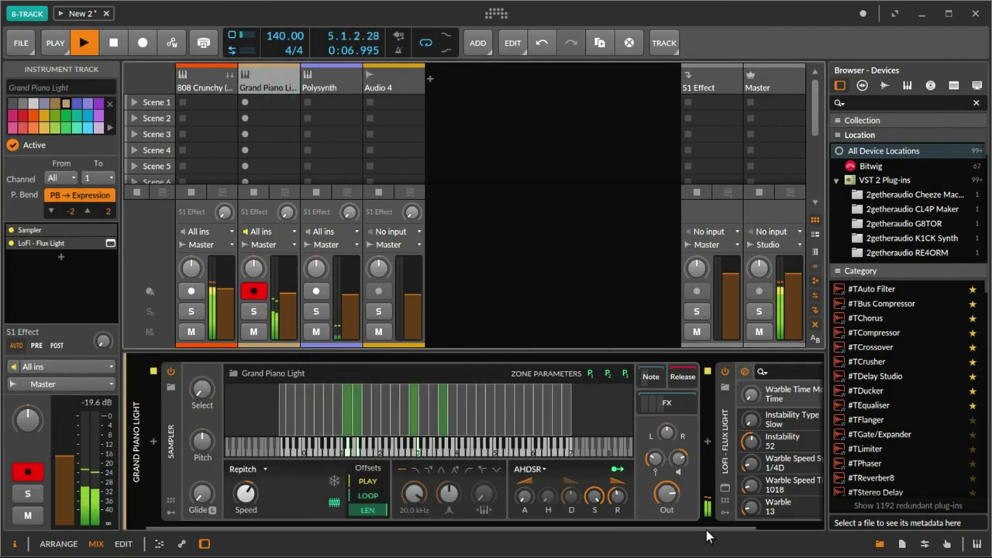
drag(713, 528, 792, 521)
click(650, 490)
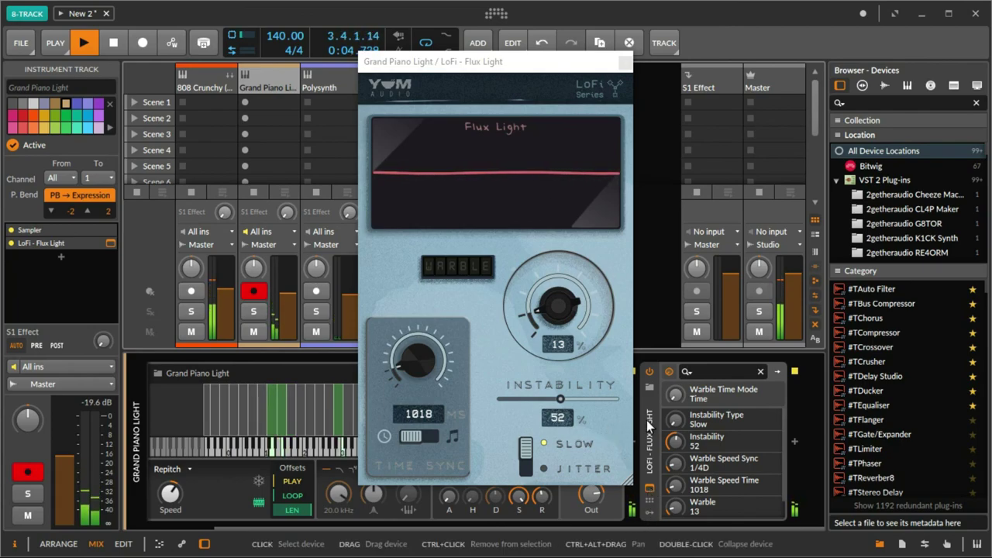
click(625, 63)
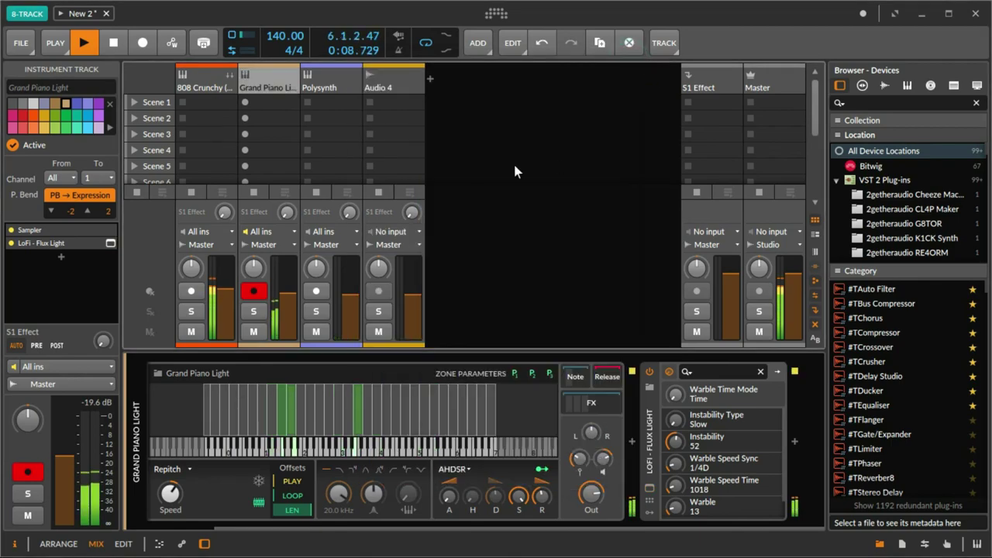
Step: Examine the 808 Crunchy track's Drum Machine, from its macro controls to the drum pads and Hall Bright return
click(219, 87)
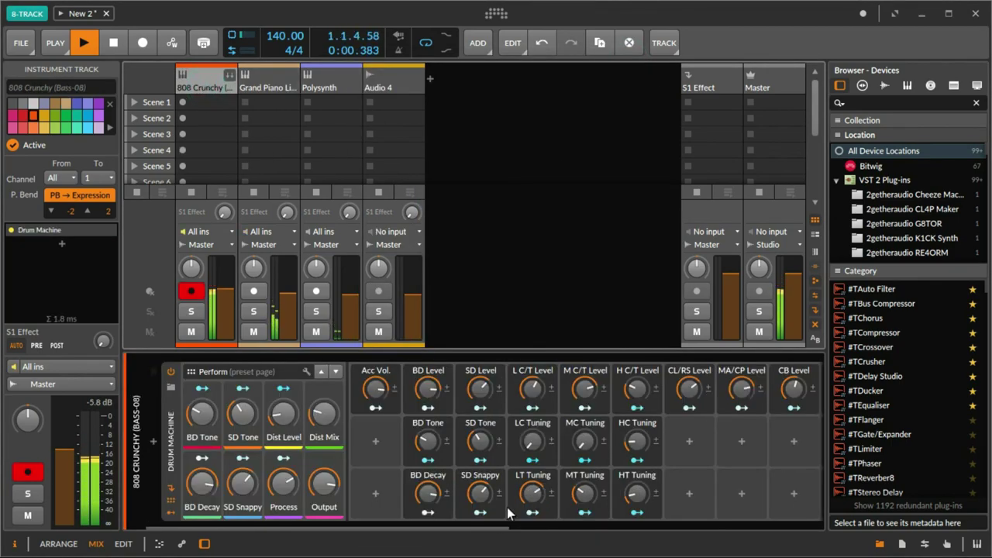
drag(508, 528, 814, 534)
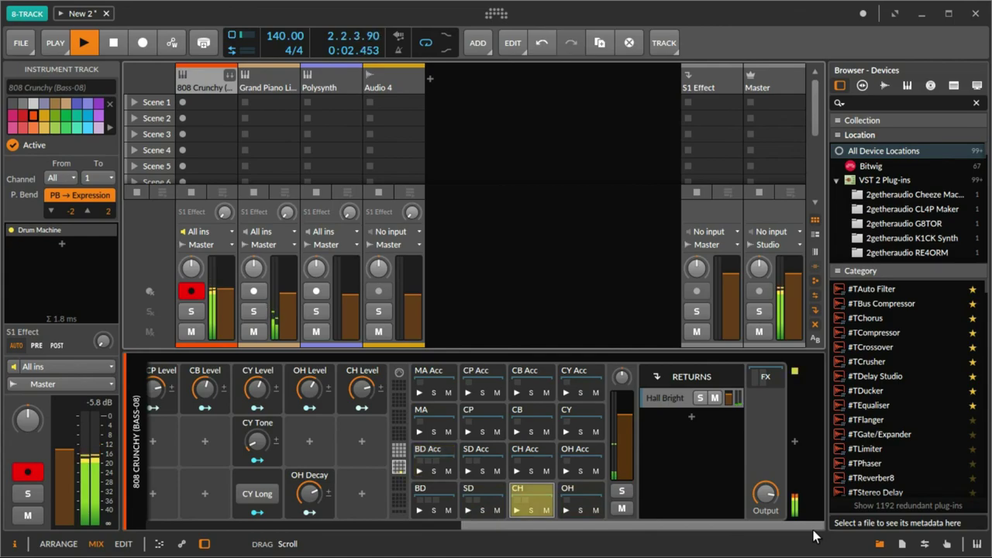